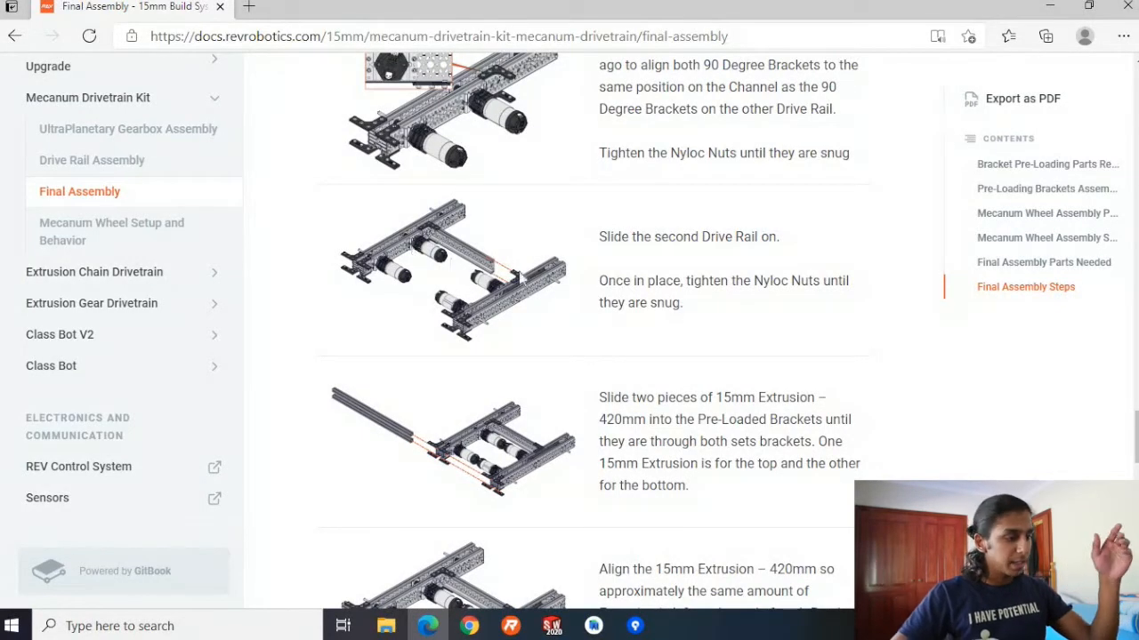
Examine the final assembly instructions from sliding on the second drive rail through the following assembly pictures.
{"action": "scroll", "coordinate": [446, 264], "scroll_direction": "up", "scroll_amount": 5, "text": "ctrl"}
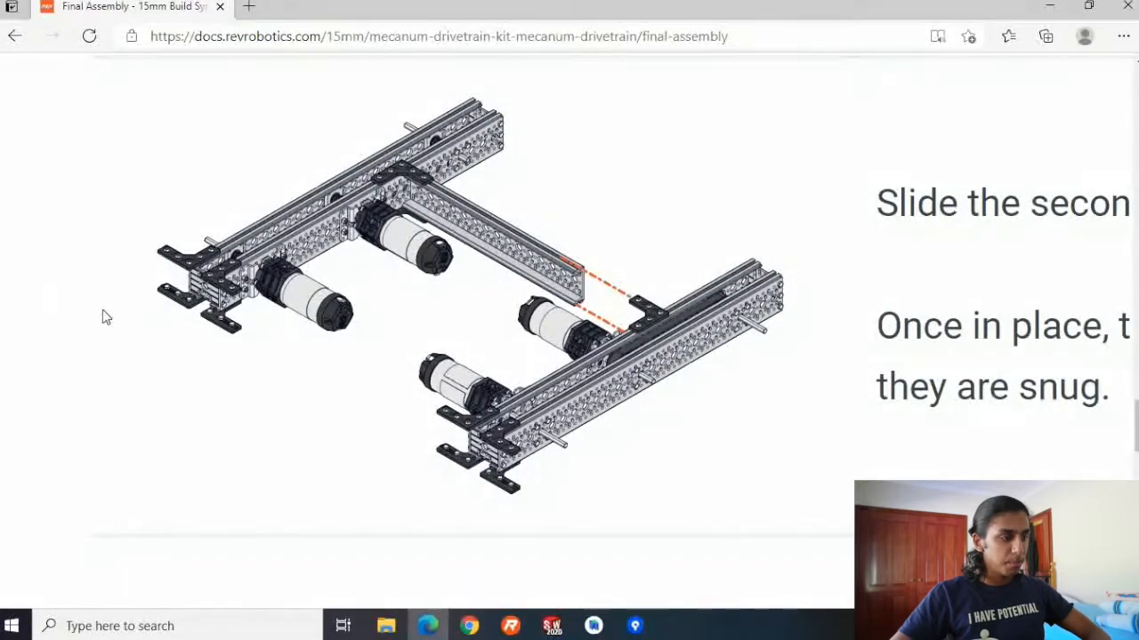
{"action": "scroll", "coordinate": [80, 313], "scroll_direction": "down", "scroll_amount": 7}
{"action": "scroll", "coordinate": [547, 389], "scroll_direction": "up", "scroll_amount": 1}
{"action": "scroll", "coordinate": [548, 389], "scroll_direction": "down", "scroll_amount": 3}
{"action": "scroll", "coordinate": [585, 265], "scroll_direction": "down", "scroll_amount": 2}
{"action": "scroll", "coordinate": [323, 419], "scroll_direction": "down", "scroll_amount": 5}
{"action": "scroll", "coordinate": [644, 507], "scroll_direction": "down", "scroll_amount": 4}
{"action": "scroll", "coordinate": [627, 519], "scroll_direction": "down", "scroll_amount": 2, "text": "ctrl"}
Switch to SOLIDWORKS and turn one drive rail around so its motors face the other rail.
{"action": "left_click", "coordinate": [551, 626]}
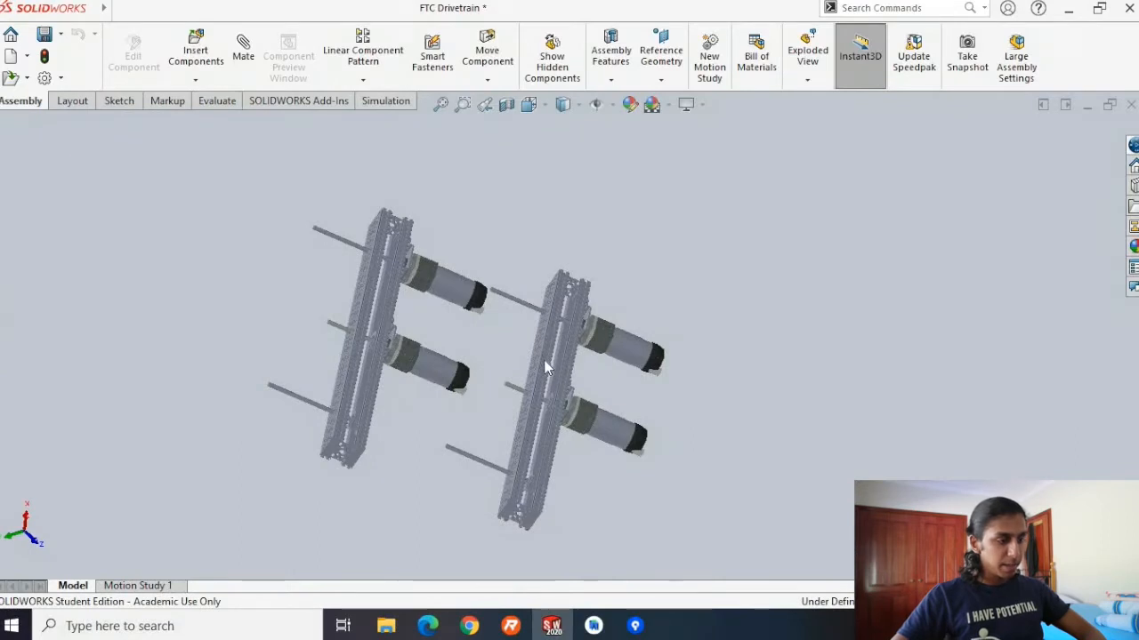
{"action": "left_click", "coordinate": [544, 360]}
{"action": "scroll", "coordinate": [545, 360], "scroll_direction": "down", "scroll_amount": 3}
{"action": "scroll", "coordinate": [545, 360], "scroll_direction": "up", "scroll_amount": 3}
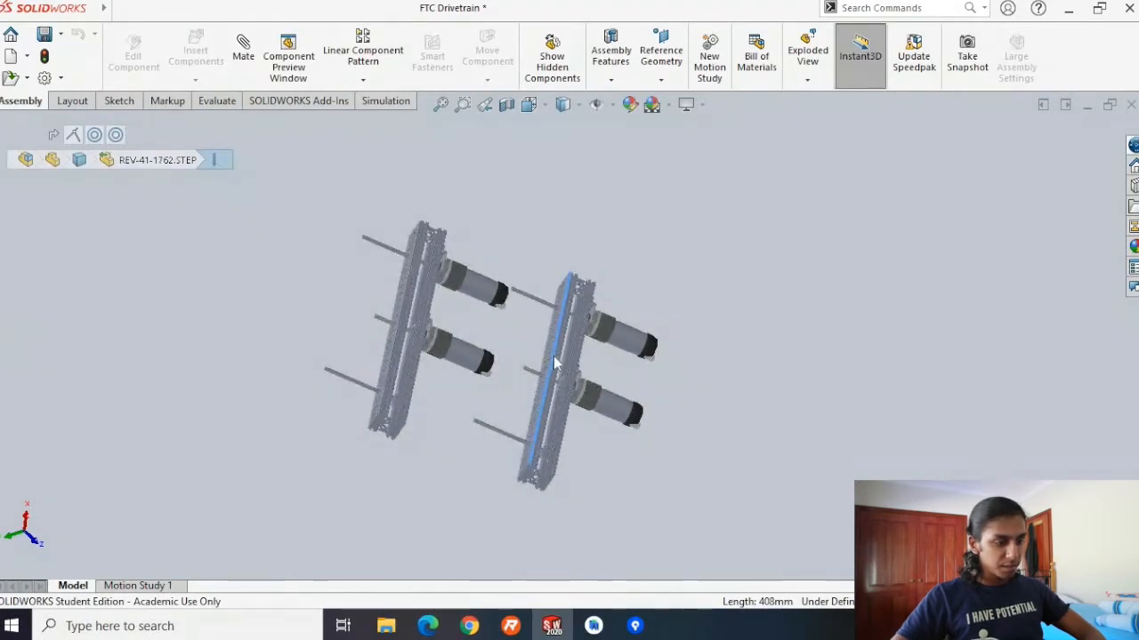
{"action": "left_click_drag", "start_coordinate": [574, 323], "coordinate": [825, 3]}
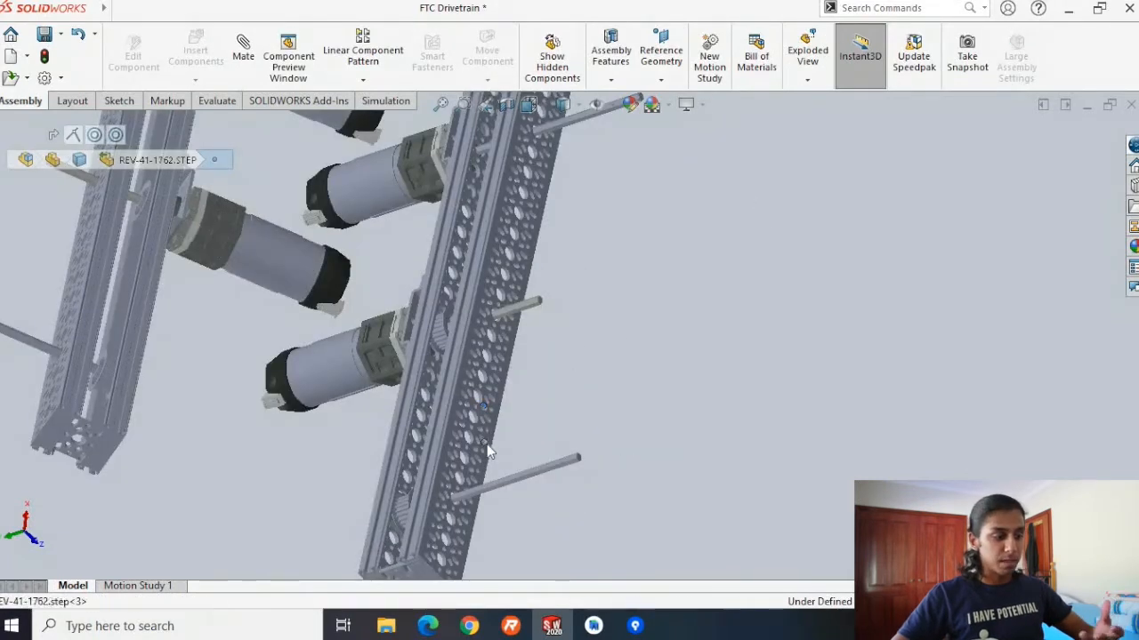
Reposition the drive rails roughly parallel and apart, with their motors facing inward.
{"action": "left_click", "coordinate": [487, 449]}
{"action": "left_click_drag", "start_coordinate": [498, 462], "coordinate": [515, 341]}
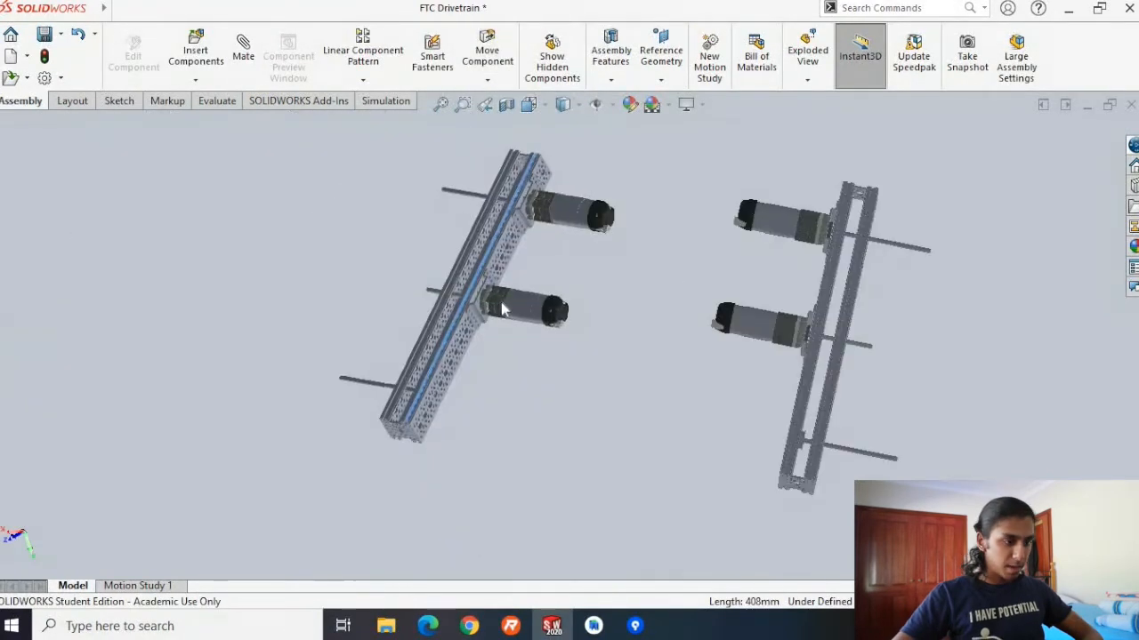
{"action": "left_click_drag", "start_coordinate": [502, 308], "coordinate": [560, 305]}
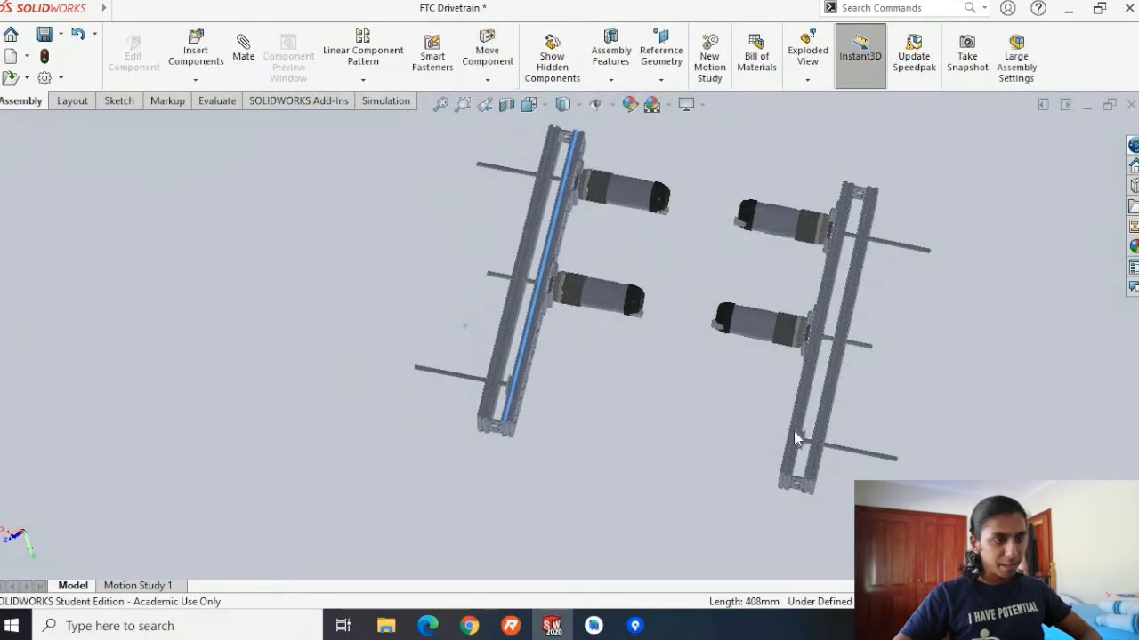
{"action": "mouse_move", "coordinate": [751, 436]}
{"action": "middle_mouse_down"}
{"action": "mouse_move", "coordinate": [741, 300]}
{"action": "mouse_move", "coordinate": [754, 444]}
{"action": "mouse_move", "coordinate": [752, 436]}
{"action": "middle_mouse_up"}
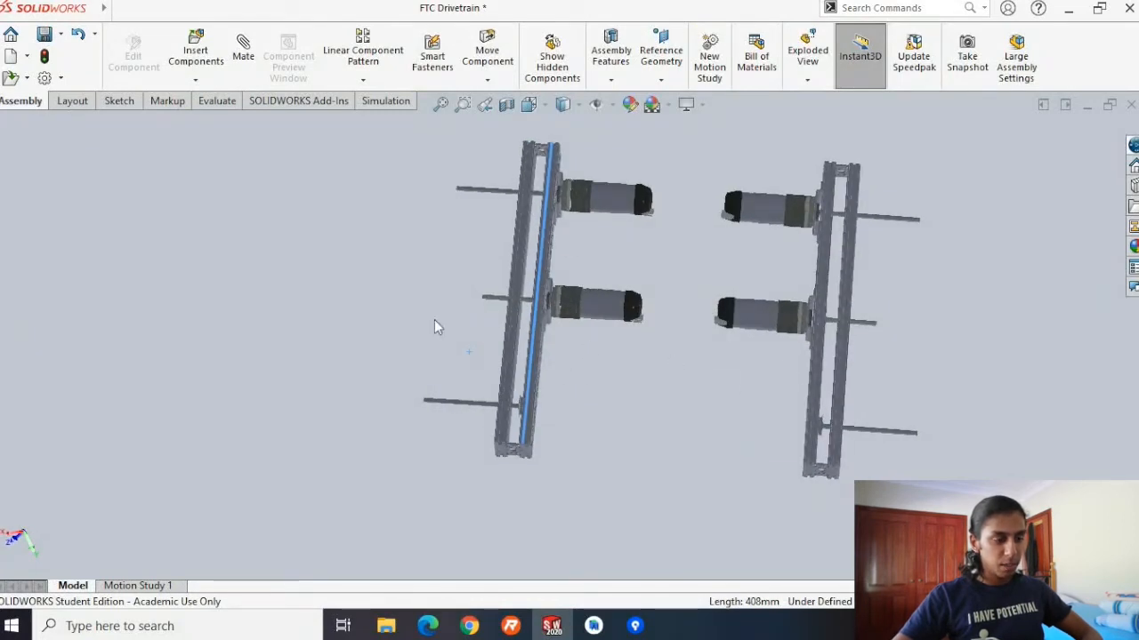
{"action": "middle_click_drag", "start_coordinate": [719, 228], "coordinate": [684, 279]}
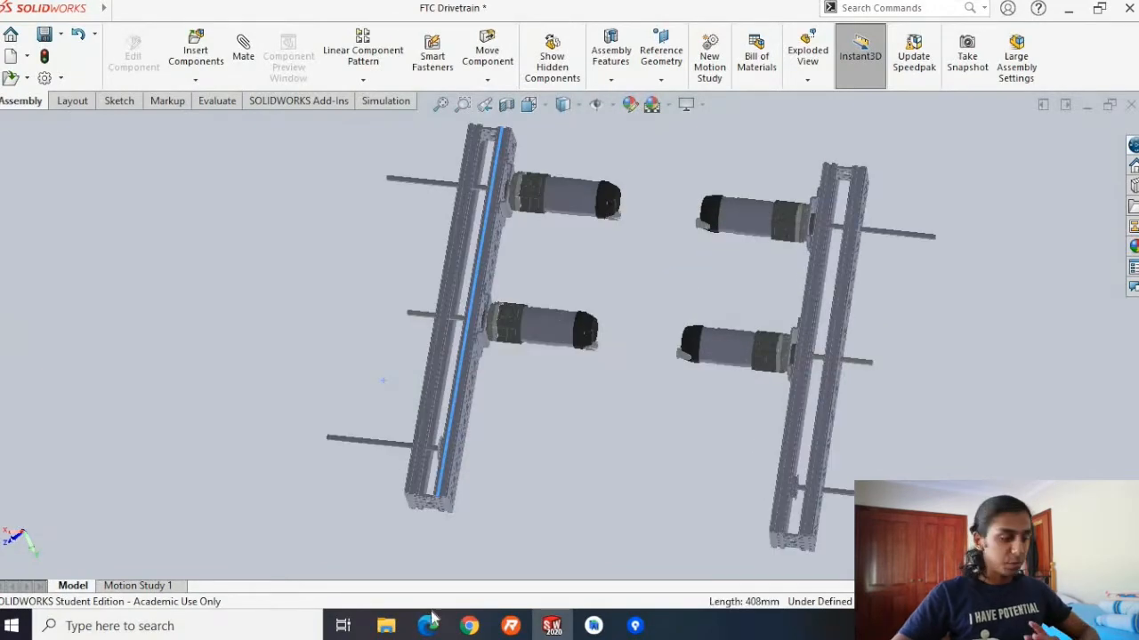
Switch to the REV documentation in Edge and look up the 248 mm C channel's part number in the final assembly parts list.
{"action": "left_click", "coordinate": [556, 627]}
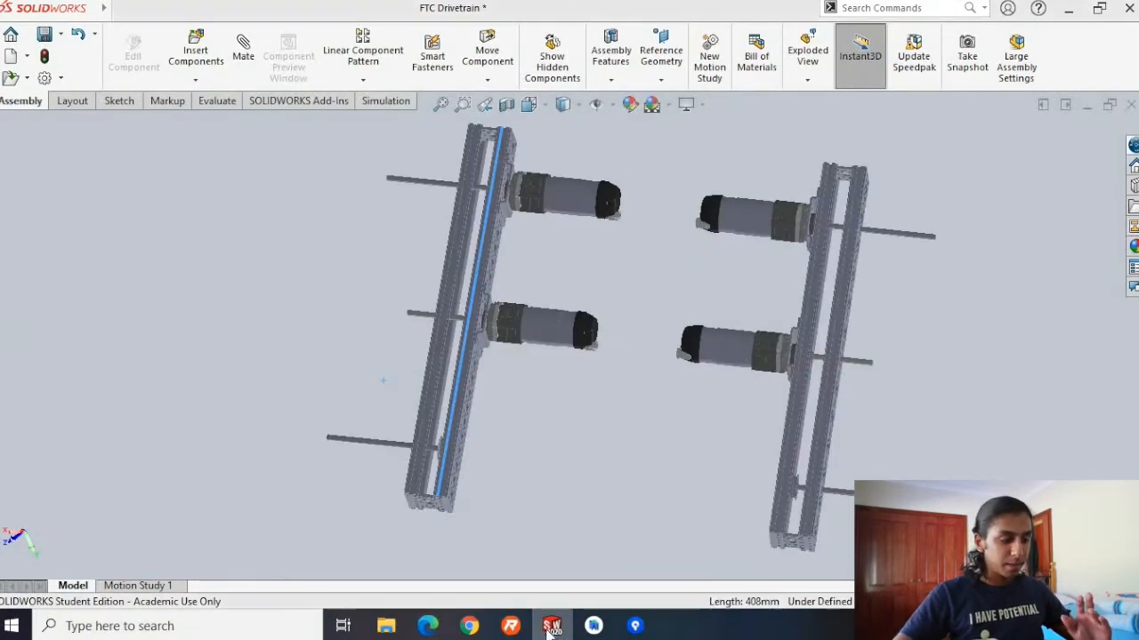
{"action": "left_click", "coordinate": [565, 626]}
{"action": "left_click", "coordinate": [424, 629]}
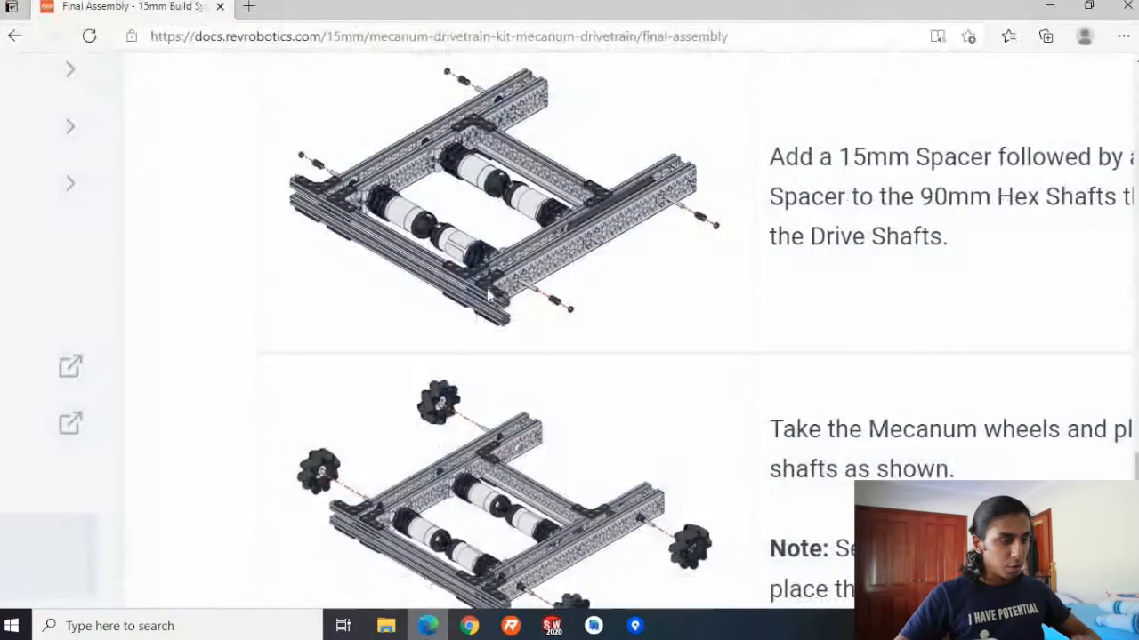
{"action": "scroll", "coordinate": [737, 346], "scroll_direction": "up", "scroll_amount": 2}
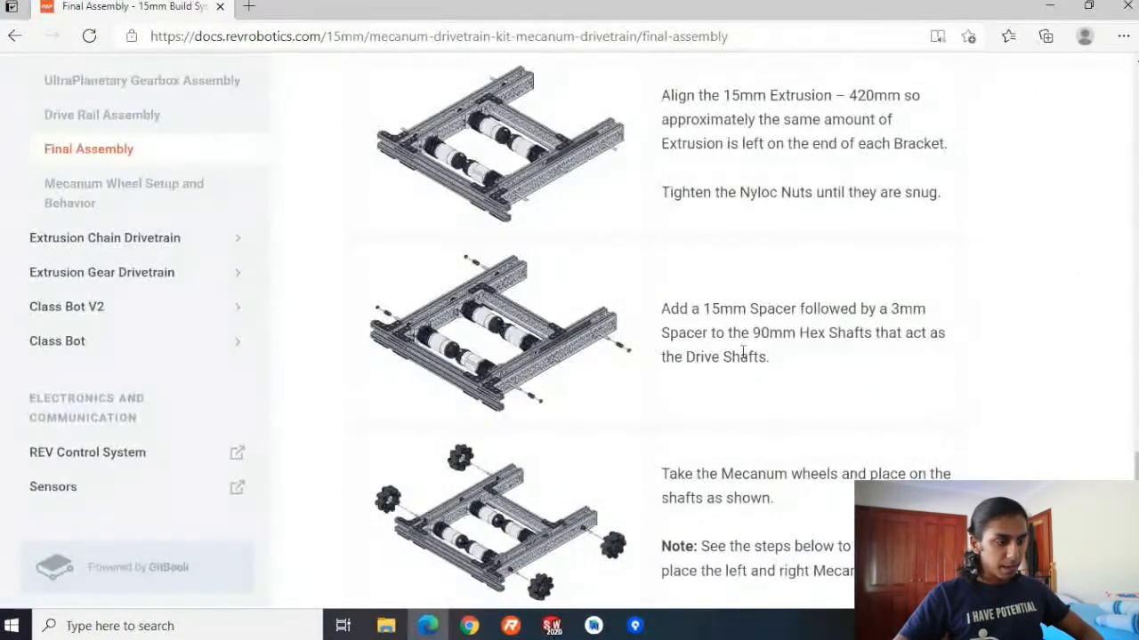
{"action": "scroll", "coordinate": [641, 356], "scroll_direction": "up", "scroll_amount": 6}
{"action": "scroll", "coordinate": [598, 316], "scroll_direction": "up", "scroll_amount": 5}
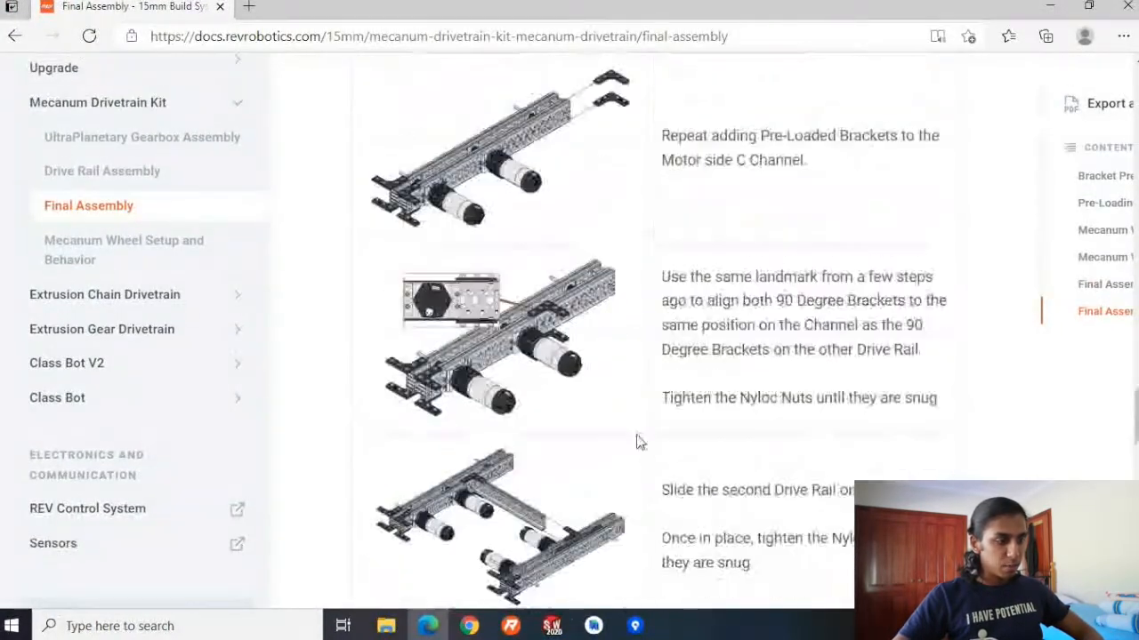
{"action": "scroll", "coordinate": [721, 320], "scroll_direction": "up", "scroll_amount": 15}
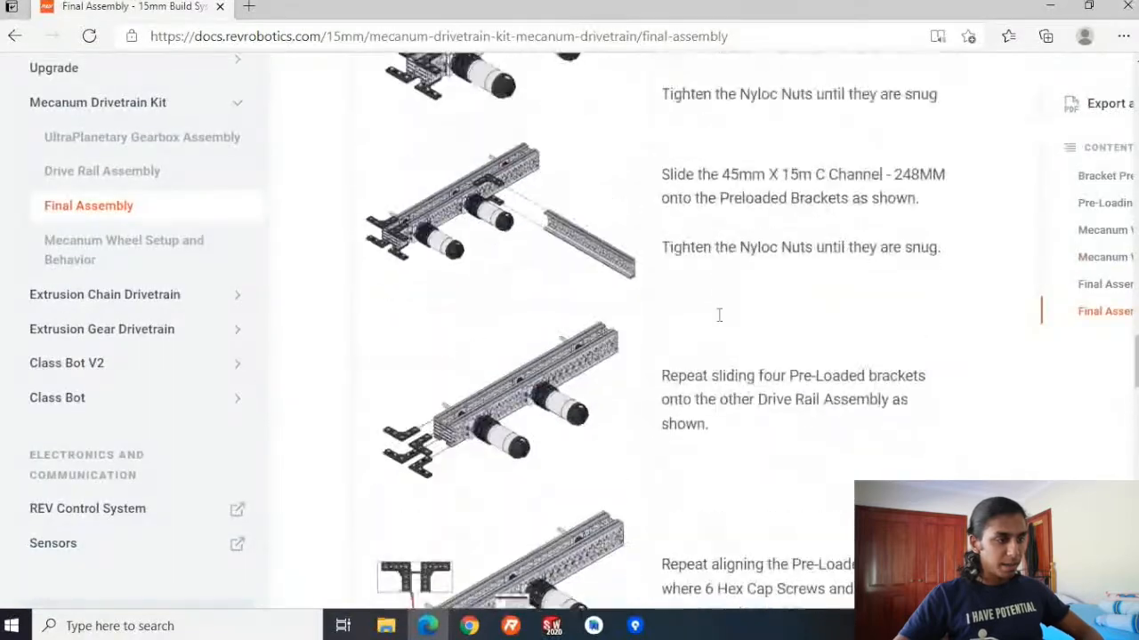
{"action": "scroll", "coordinate": [718, 323], "scroll_direction": "down", "scroll_amount": 1}
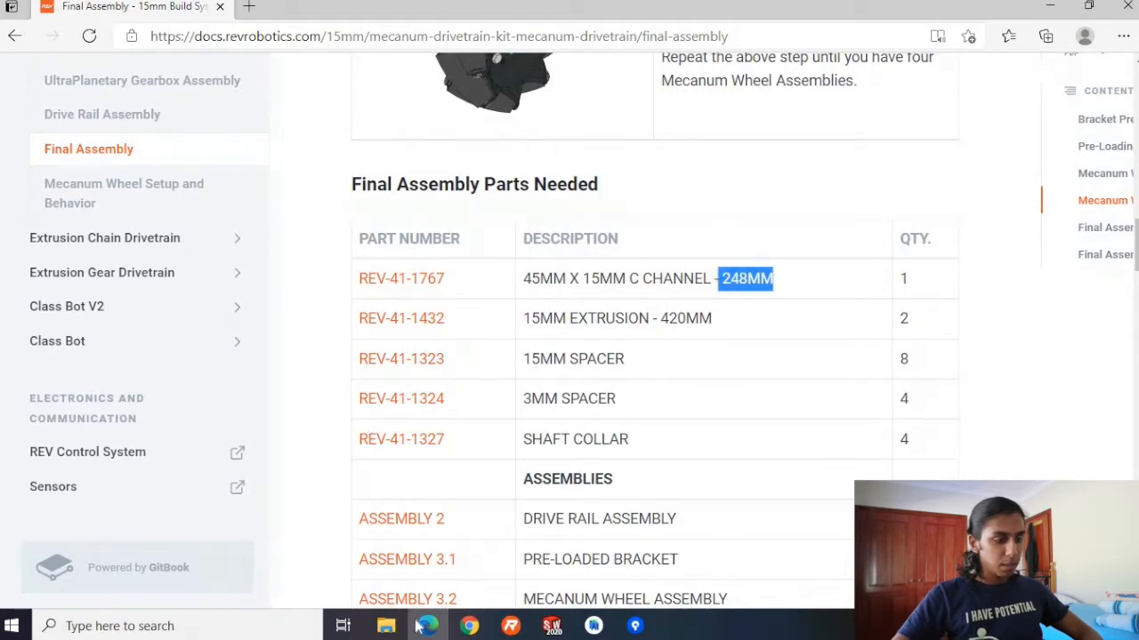
Return to SOLIDWORKS, start inserting a component and browse to the Already Uploaded folder inside ALL-REV-PARTS-STEP.
{"action": "left_click", "coordinate": [552, 627]}
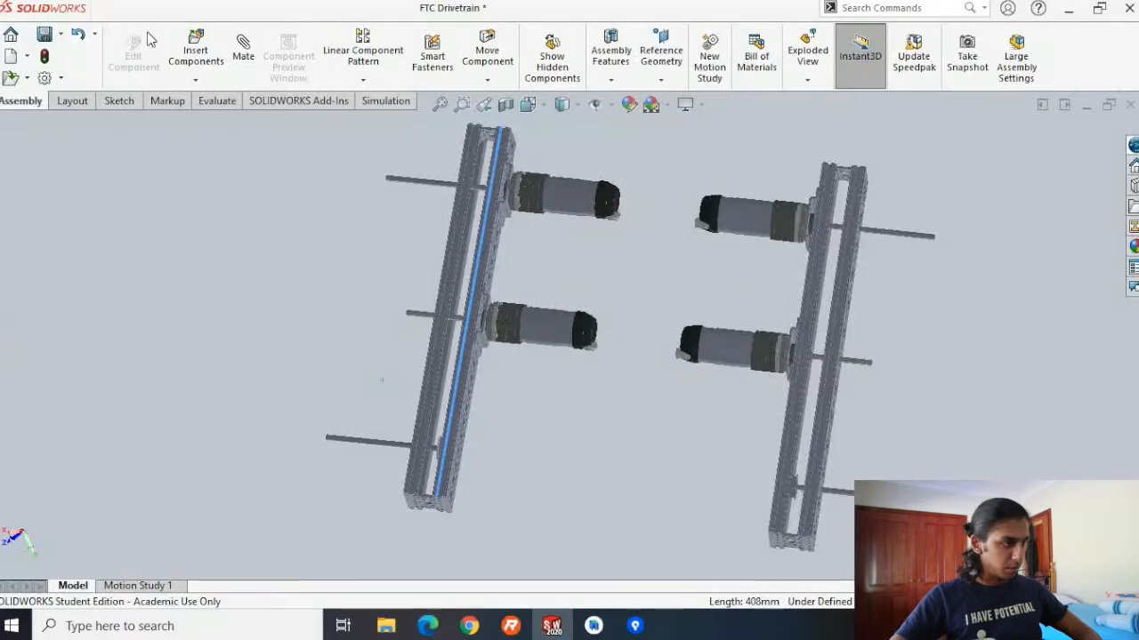
{"action": "left_click", "coordinate": [120, 8]}
{"action": "left_click", "coordinate": [425, 193]}
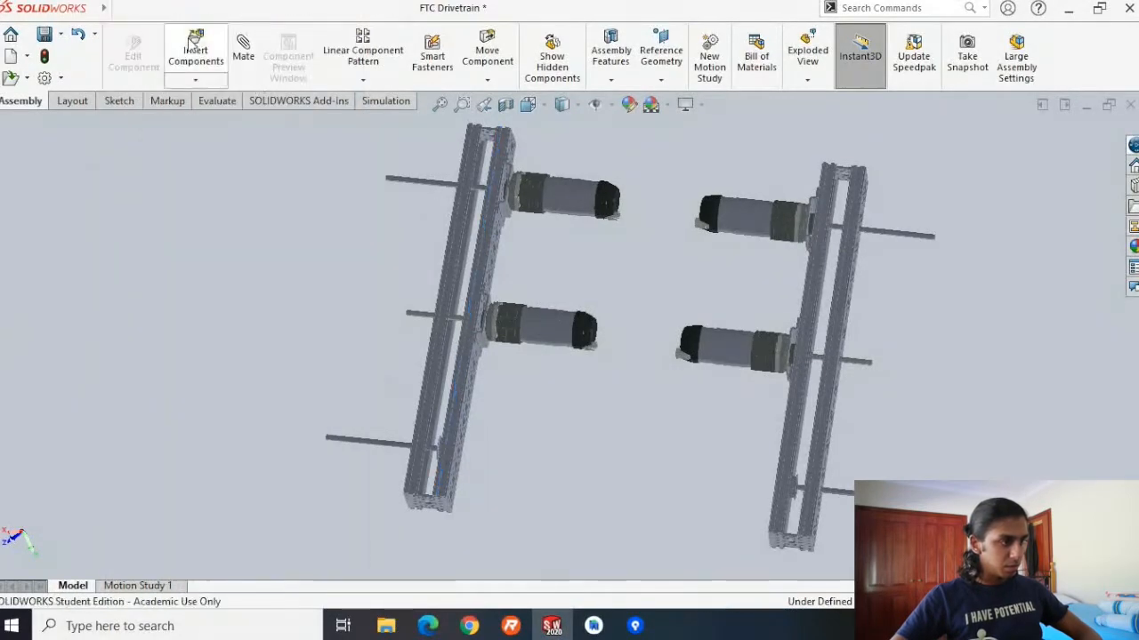
{"action": "left_click", "coordinate": [195, 45]}
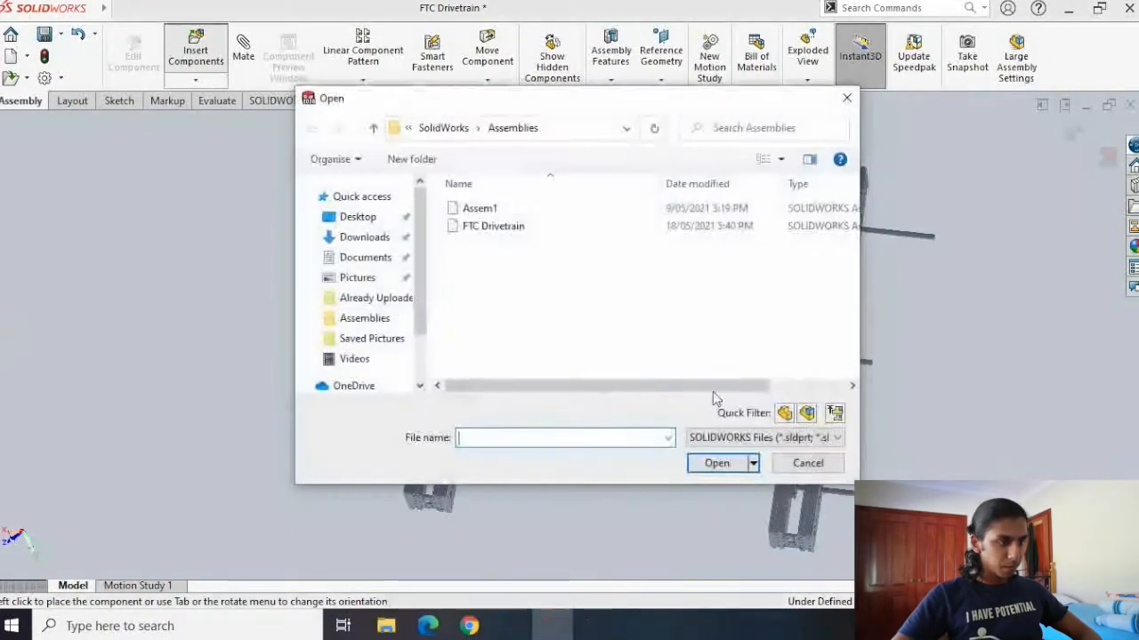
{"action": "left_click", "coordinate": [454, 131]}
{"action": "double_click", "coordinate": [485, 208]}
{"action": "double_click", "coordinate": [487, 211]}
{"action": "double_click", "coordinate": [487, 217]}
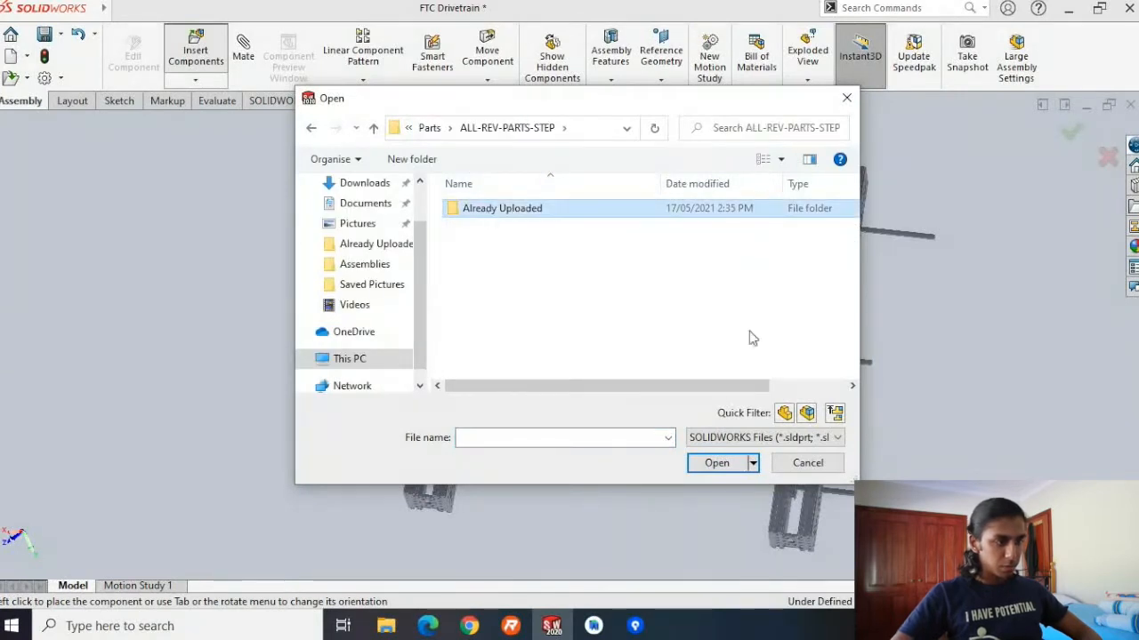
List all file types and open the REV-41-1767 channel file for insertion.
{"action": "left_click", "coordinate": [764, 436]}
{"action": "left_click", "coordinate": [722, 619]}
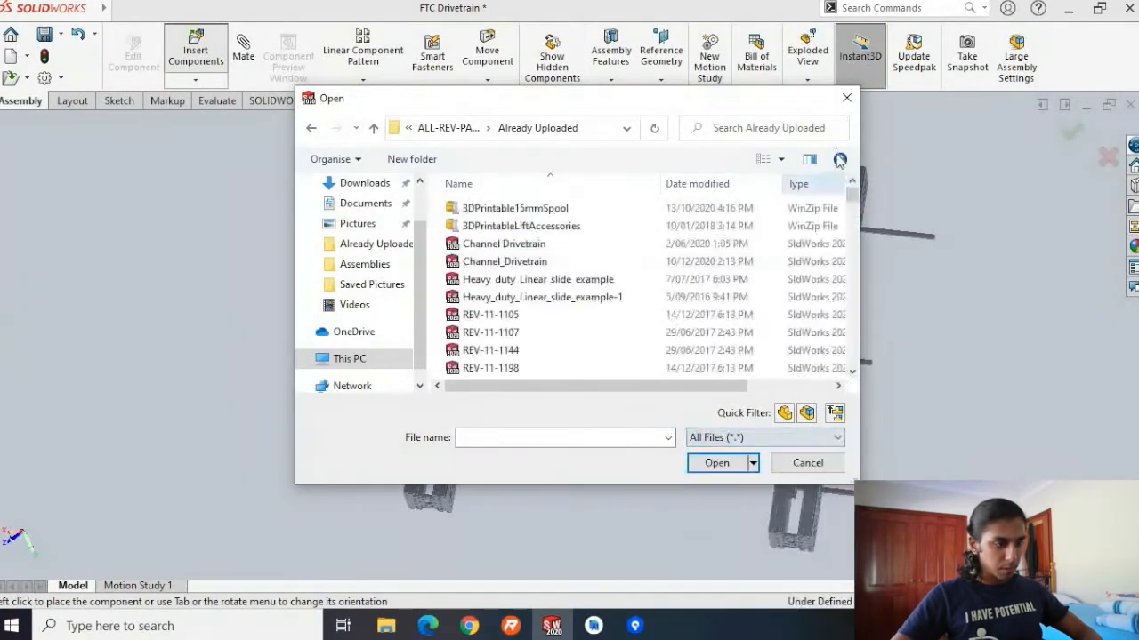
{"action": "left_click_drag", "start_coordinate": [857, 202], "coordinate": [850, 341]}
{"action": "scroll", "coordinate": [774, 326], "scroll_direction": "down", "scroll_amount": 8}
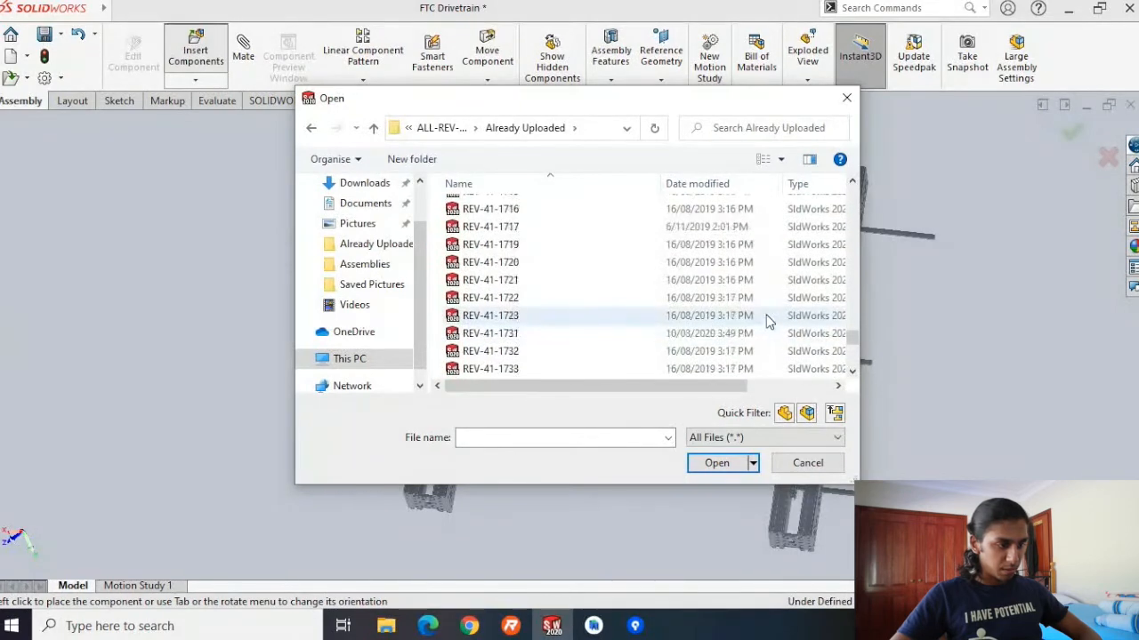
{"action": "double_click", "coordinate": [527, 298]}
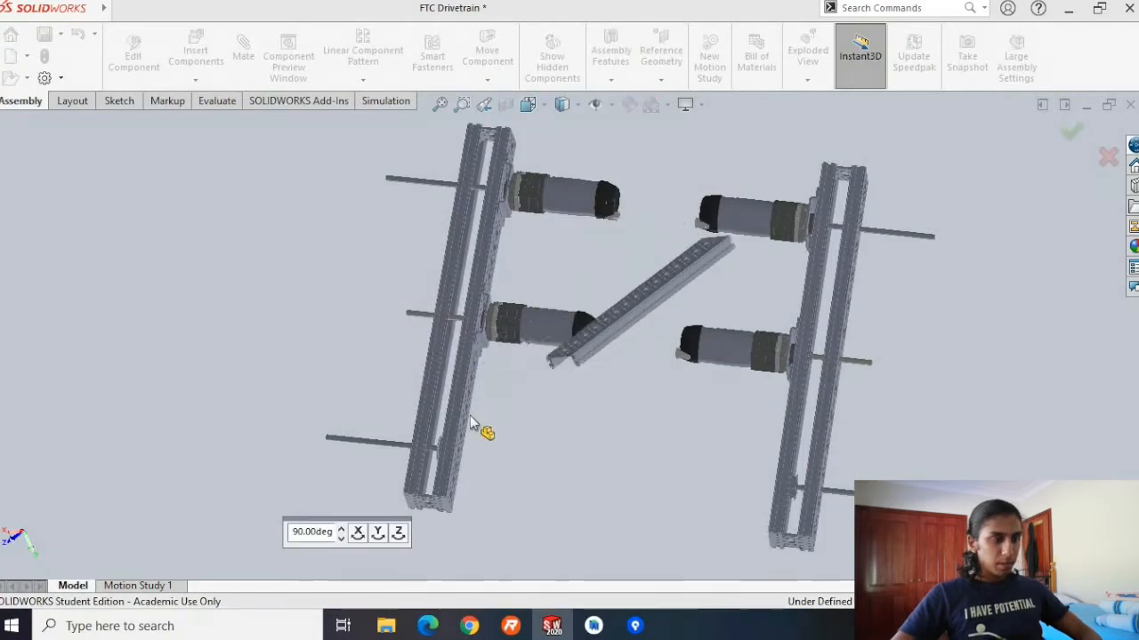
Rotate the C channel in 90° increments about its axes and place it between the two drive rails.
{"action": "left_click", "coordinate": [375, 534]}
{"action": "left_click", "coordinate": [376, 534]}
{"action": "left_click", "coordinate": [358, 534]}
{"action": "left_click", "coordinate": [358, 534]}
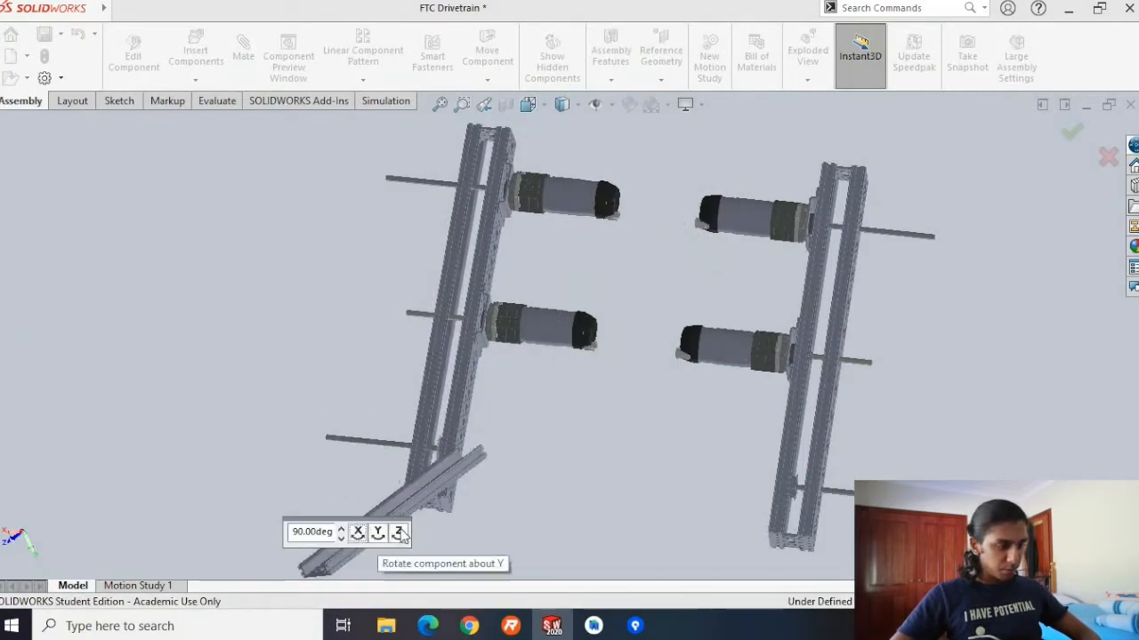
{"action": "left_click", "coordinate": [399, 532]}
{"action": "left_click", "coordinate": [399, 532]}
{"action": "left_click", "coordinate": [399, 532]}
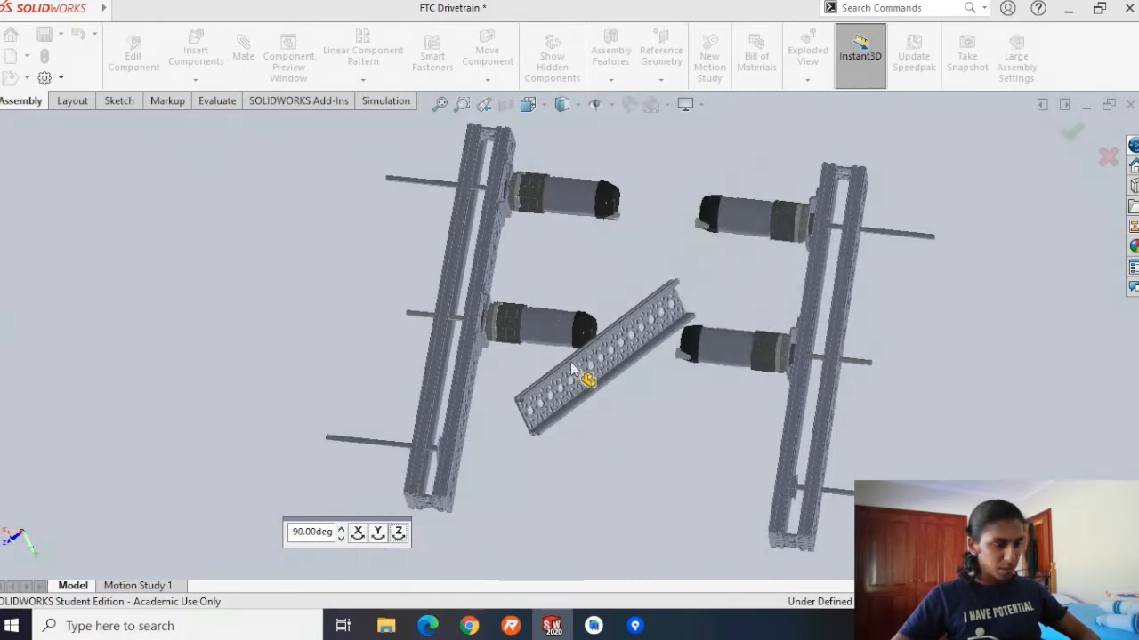
{"action": "left_click", "coordinate": [574, 372]}
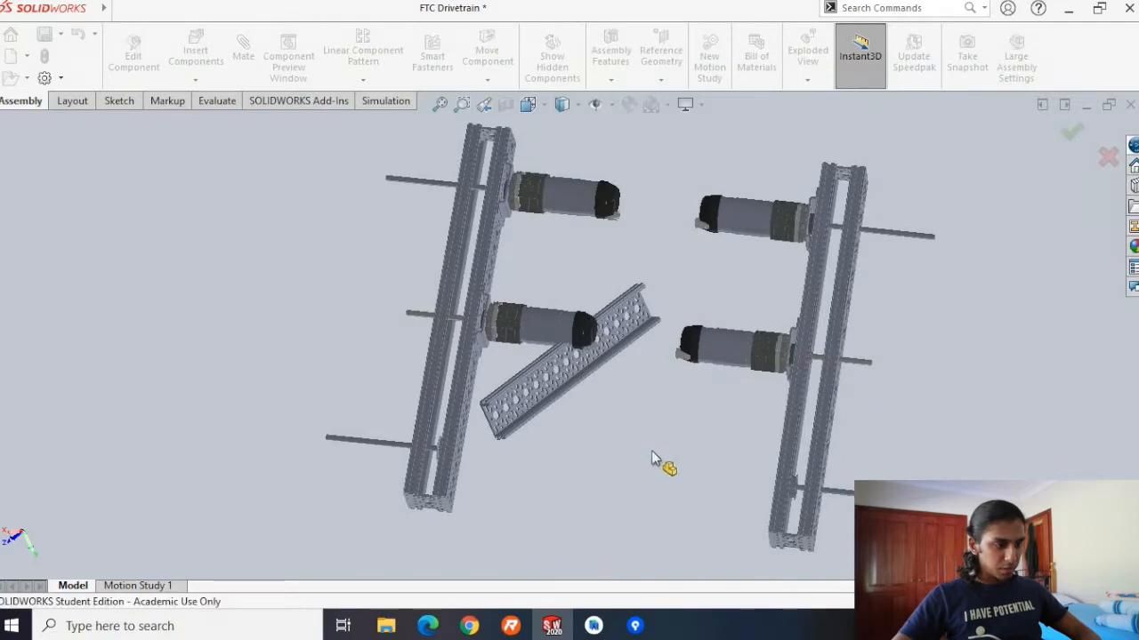
Move and rotate the C channel freehand so it runs crosswise between the drive rails below the lower motors.
{"action": "scroll", "coordinate": [634, 425], "scroll_direction": "down", "scroll_amount": 4}
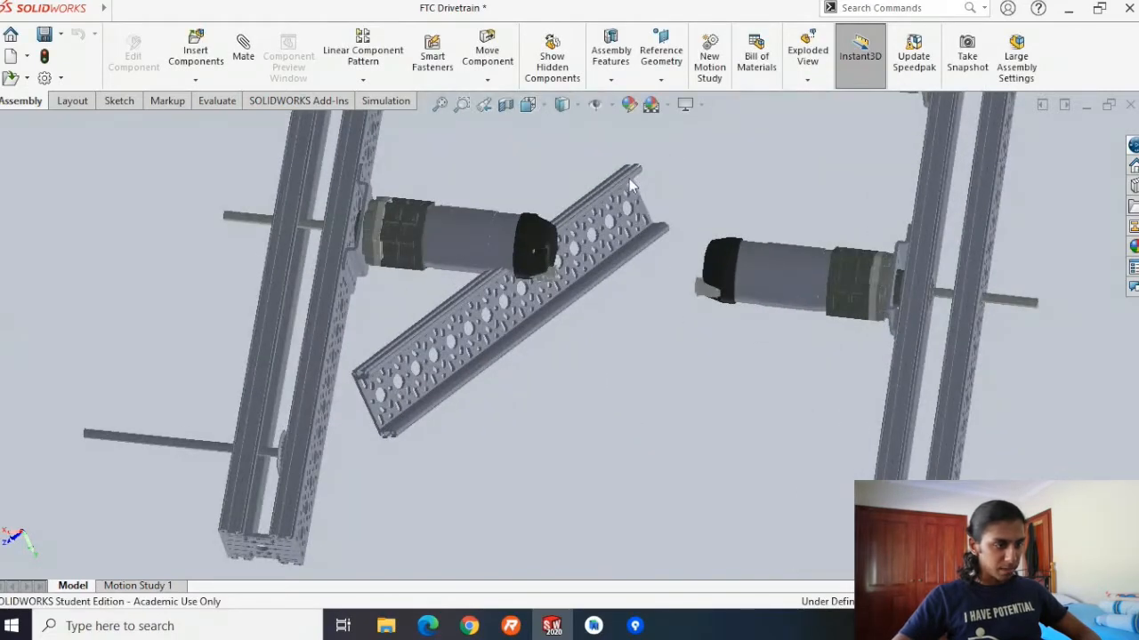
{"action": "left_click", "coordinate": [630, 185]}
{"action": "left_click_drag", "start_coordinate": [630, 187], "coordinate": [582, 383]}
{"action": "right_click_drag", "start_coordinate": [582, 376], "coordinate": [633, 583]}
{"action": "left_click", "coordinate": [628, 412]}
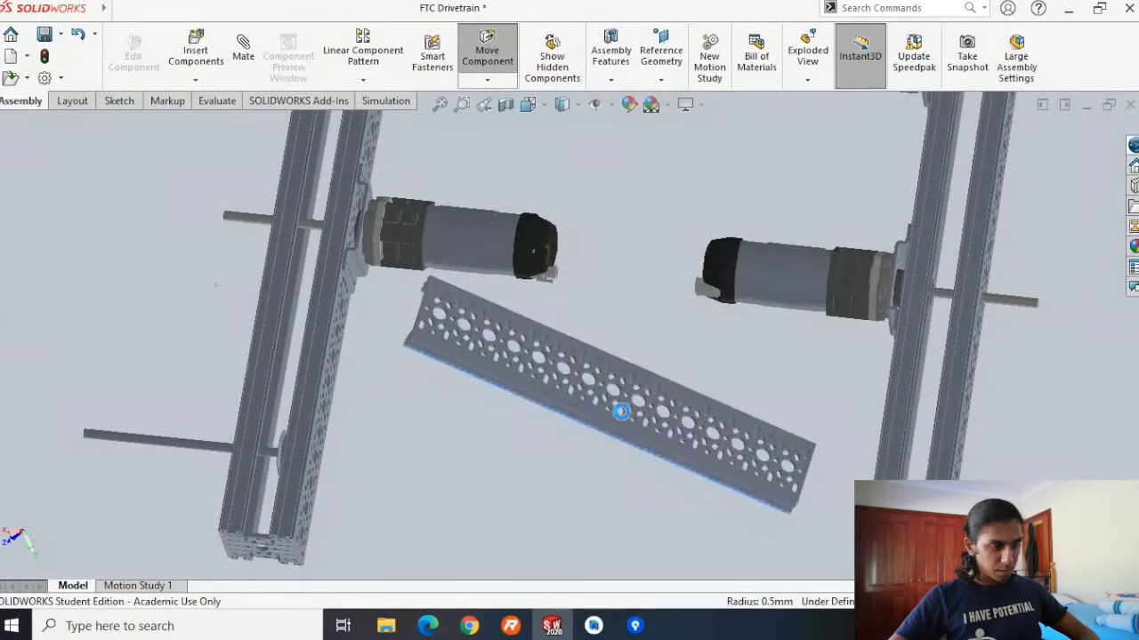
{"action": "left_click", "coordinate": [621, 401]}
{"action": "scroll", "coordinate": [618, 374], "scroll_direction": "up", "scroll_amount": 3}
{"action": "scroll", "coordinate": [614, 349], "scroll_direction": "down", "scroll_amount": 5}
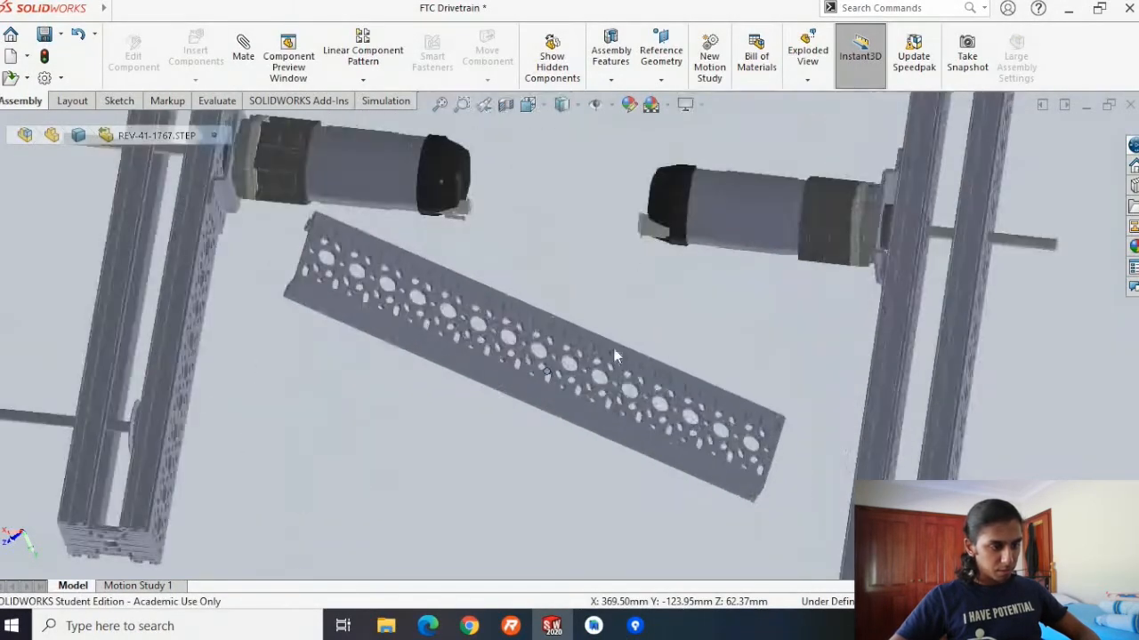
{"action": "left_click", "coordinate": [620, 347]}
{"action": "right_click_drag", "start_coordinate": [617, 346], "coordinate": [558, 444]}
{"action": "scroll", "coordinate": [503, 298], "scroll_direction": "up", "scroll_amount": 5}
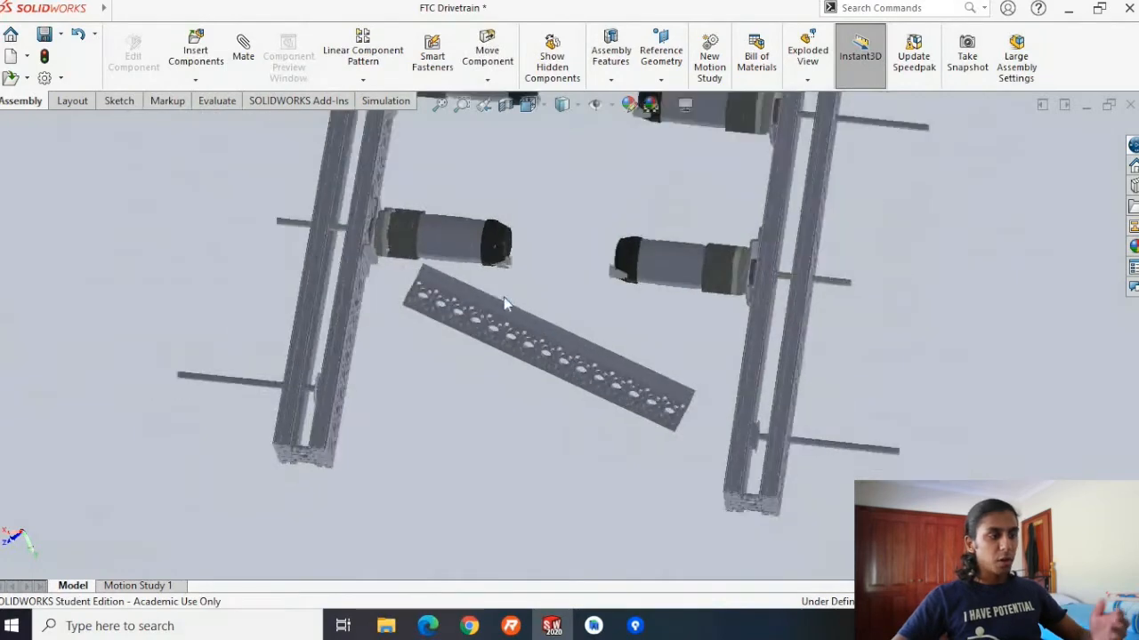
Examine the C channel's orientation and position relative to both drive rails from several angles.
{"action": "scroll", "coordinate": [506, 294], "scroll_direction": "down", "scroll_amount": 4}
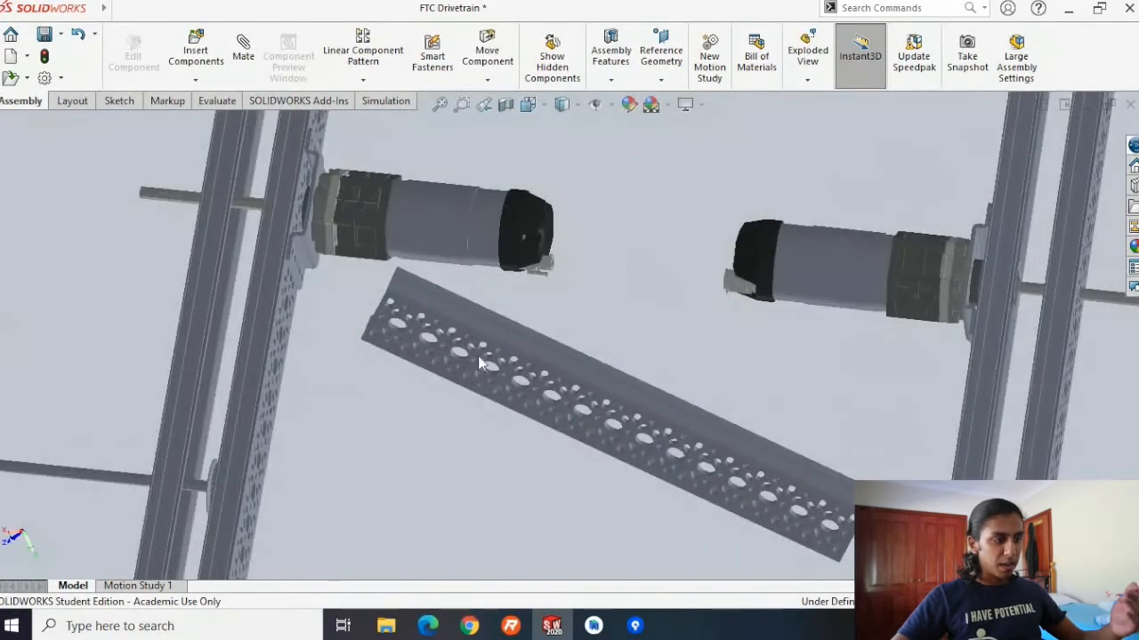
{"action": "middle_click_drag", "start_coordinate": [495, 442], "coordinate": [470, 354]}
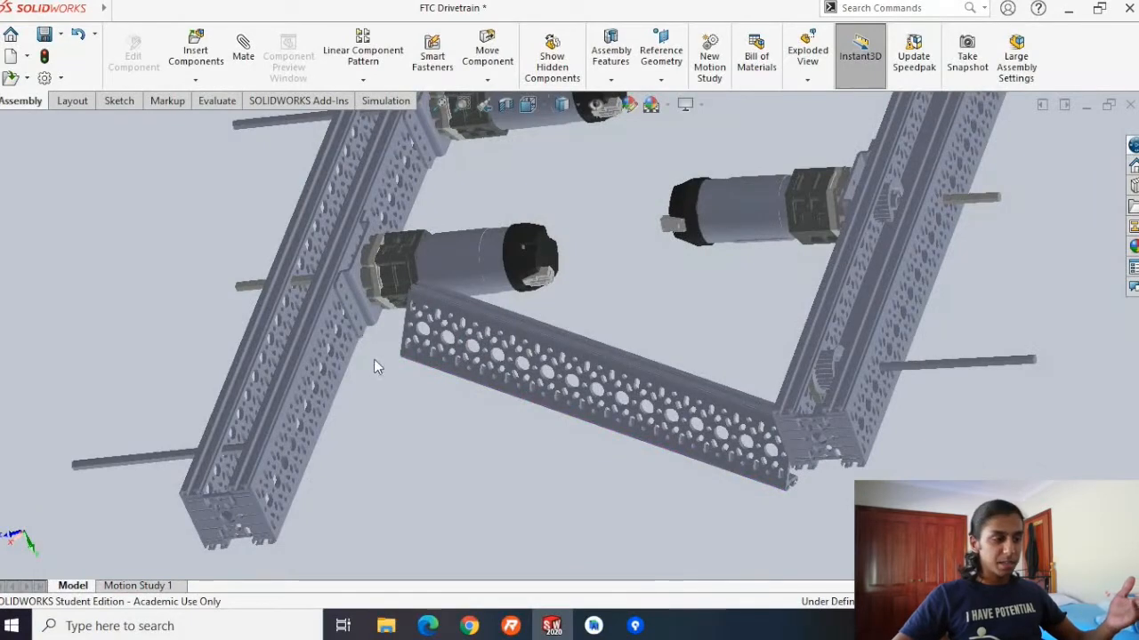
{"action": "scroll", "coordinate": [415, 364], "scroll_direction": "up", "scroll_amount": 3}
{"action": "scroll", "coordinate": [565, 335], "scroll_direction": "down", "scroll_amount": 5}
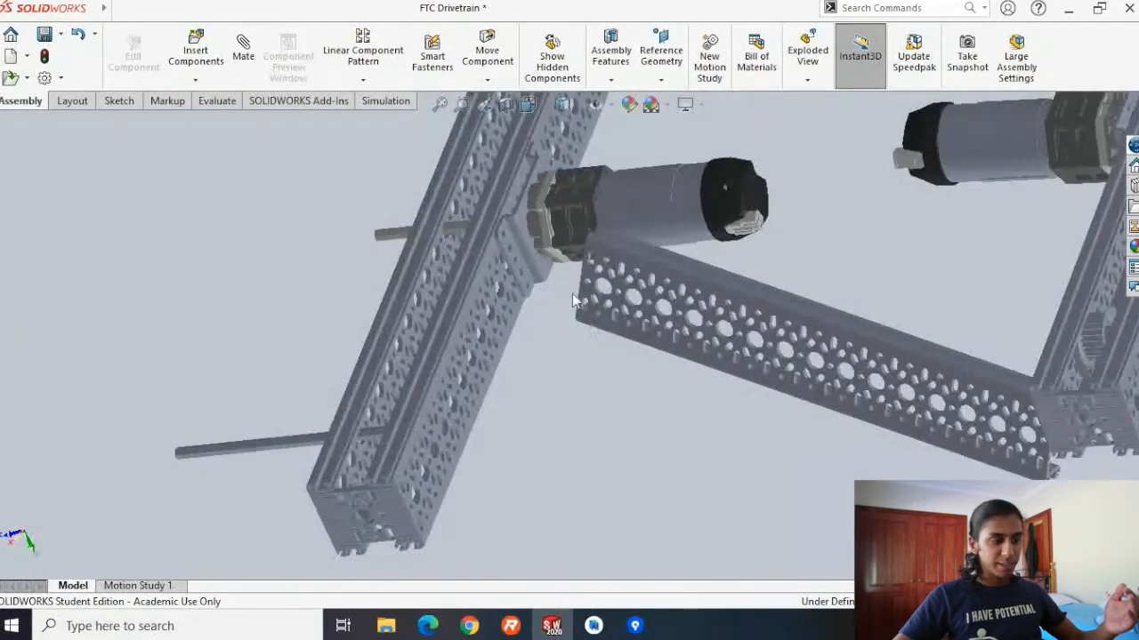
{"action": "scroll", "coordinate": [572, 320], "scroll_direction": "up", "scroll_amount": 2}
{"action": "scroll", "coordinate": [572, 320], "scroll_direction": "up", "scroll_amount": 3}
{"action": "left_click", "coordinate": [587, 324]}
{"action": "middle_click_drag", "start_coordinate": [587, 325], "coordinate": [580, 383]}
{"action": "left_click", "coordinate": [572, 483]}
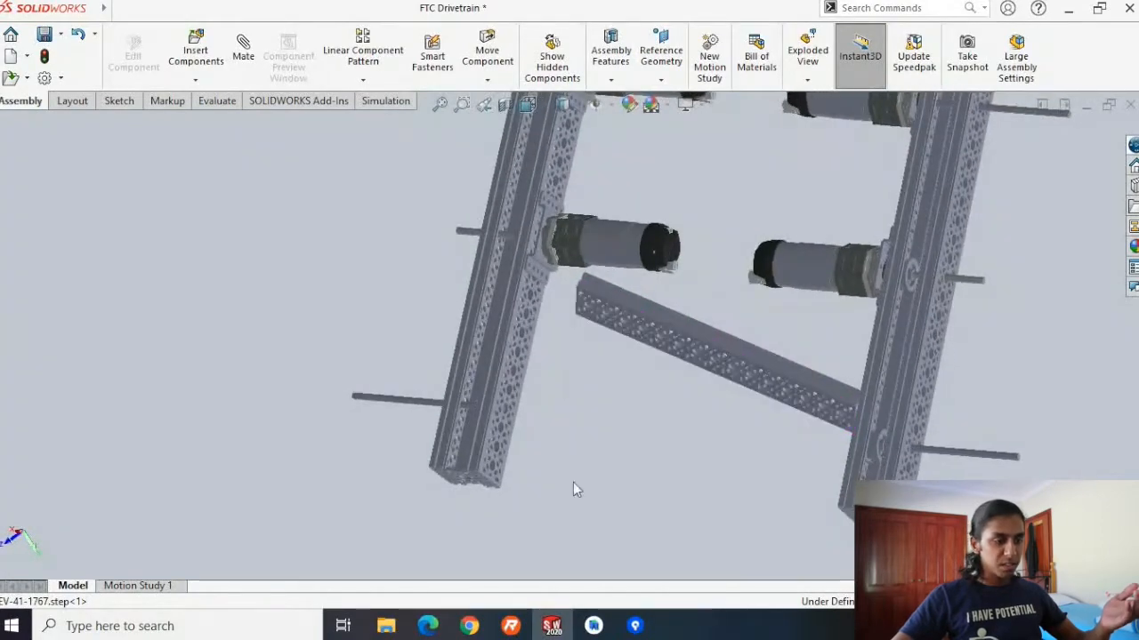
Switch to the REV documentation in Edge and examine the enlarged picture of the C channel joining the second drive rail.
{"action": "left_click", "coordinate": [428, 626]}
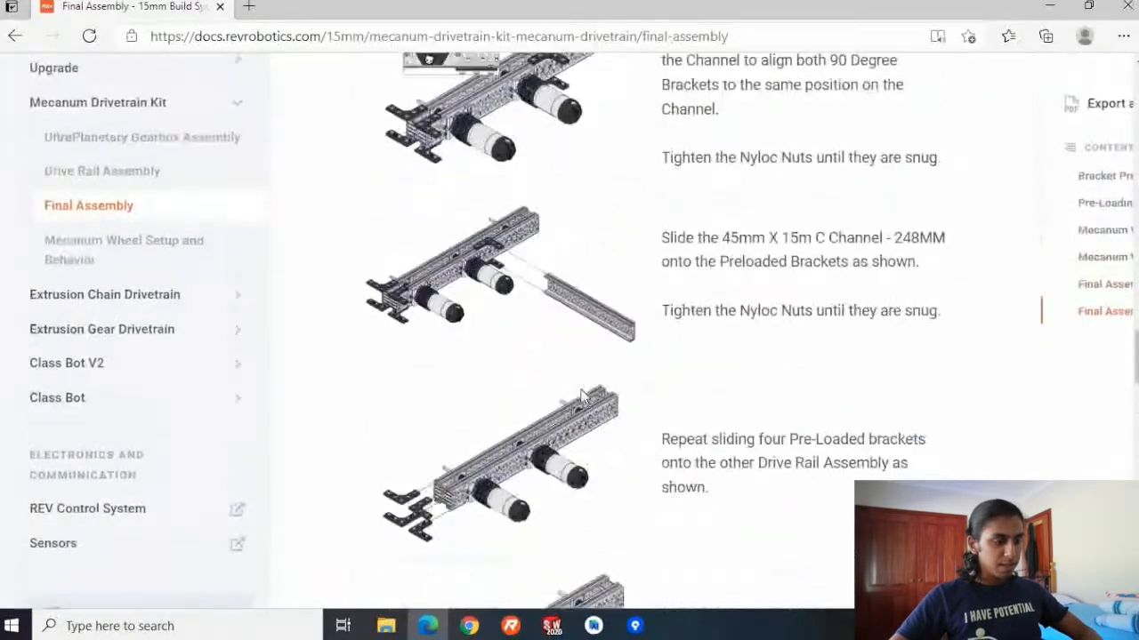
{"action": "scroll", "coordinate": [582, 397], "scroll_direction": "down", "scroll_amount": 9}
{"action": "scroll", "coordinate": [585, 394], "scroll_direction": "up", "scroll_amount": 6, "text": "ctrl"}
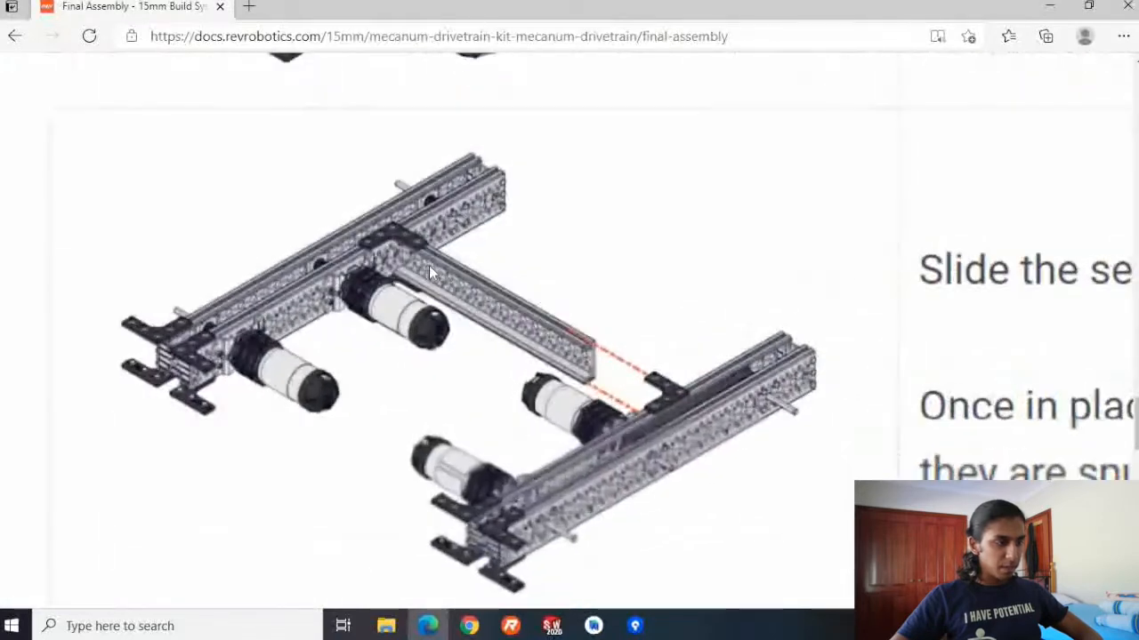
{"action": "scroll", "coordinate": [429, 265], "scroll_direction": "up", "scroll_amount": 1, "text": "ctrl"}
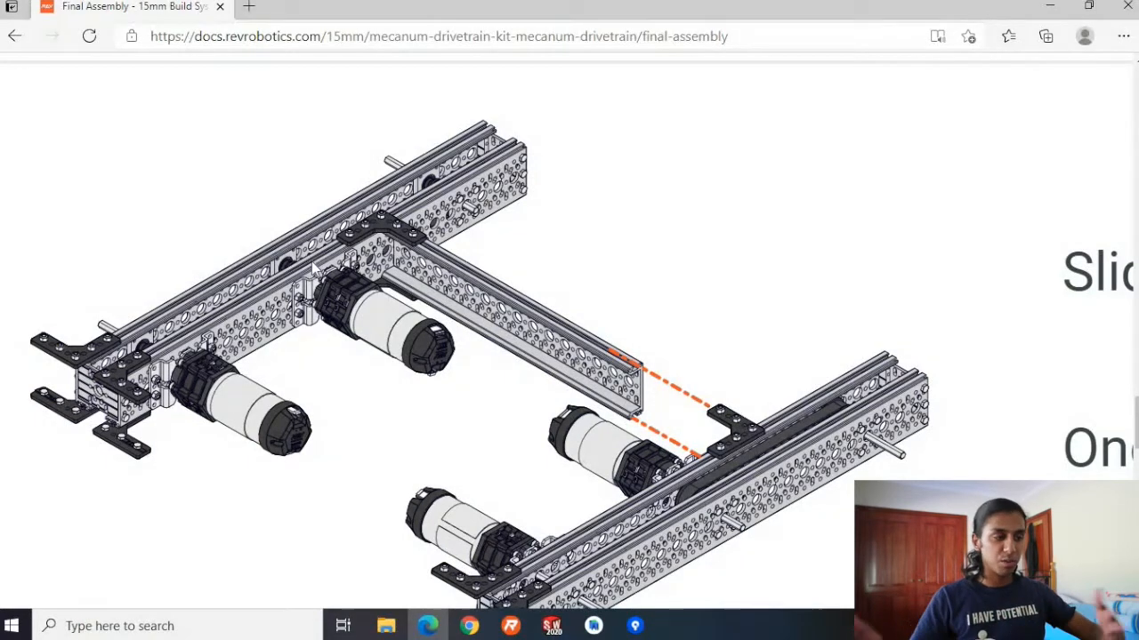
Switch back to SOLIDWORKS and mate one end face of the C channel coincident with the inner perforated face of the adjacent drive rail.
{"action": "scroll", "coordinate": [313, 267], "scroll_direction": "up", "scroll_amount": 1}
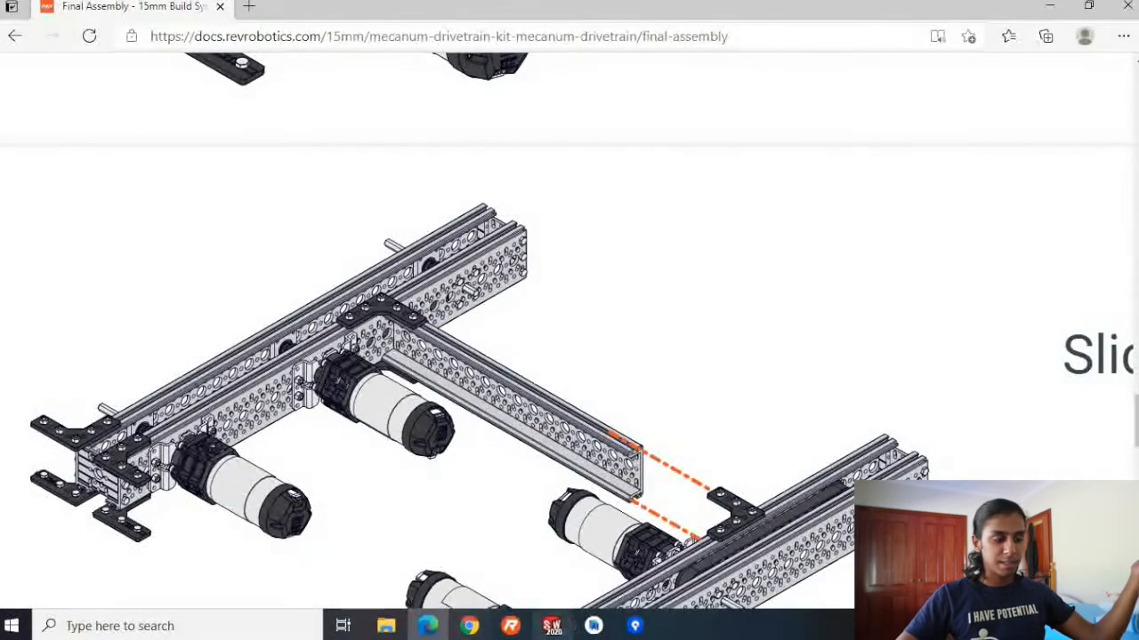
{"action": "left_click", "coordinate": [552, 626]}
{"action": "scroll", "coordinate": [579, 293], "scroll_direction": "down", "scroll_amount": 5}
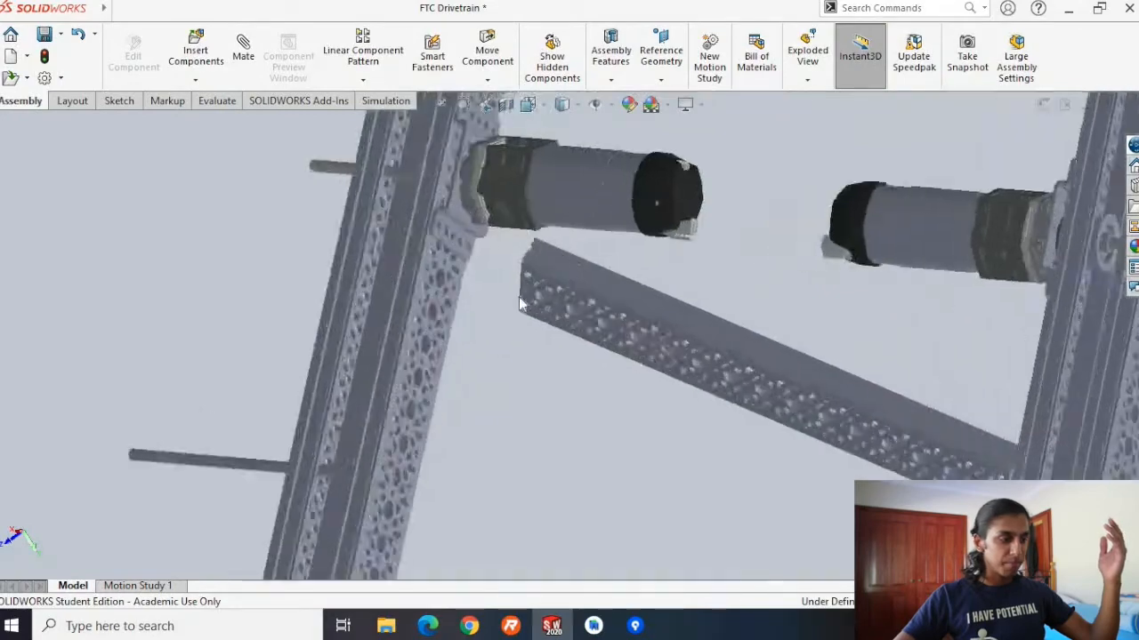
{"action": "scroll", "coordinate": [538, 294], "scroll_direction": "down", "scroll_amount": 6}
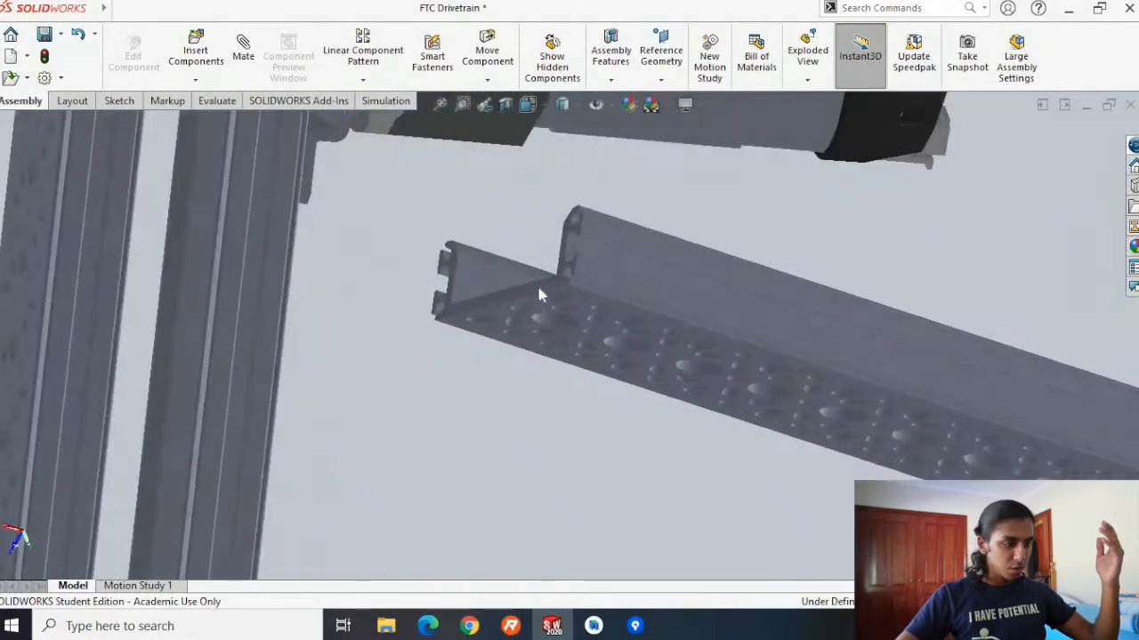
{"action": "left_click", "coordinate": [532, 300]}
{"action": "middle_click_drag", "start_coordinate": [429, 450], "coordinate": [310, 380]}
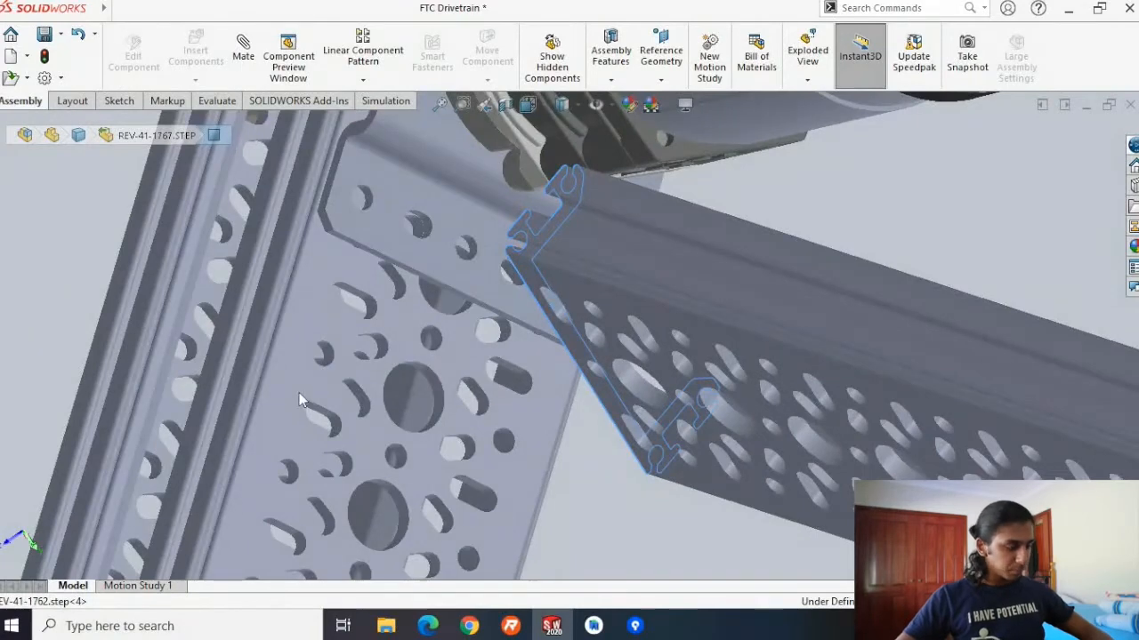
{"action": "left_click", "coordinate": [300, 395], "text": "ctrl"}
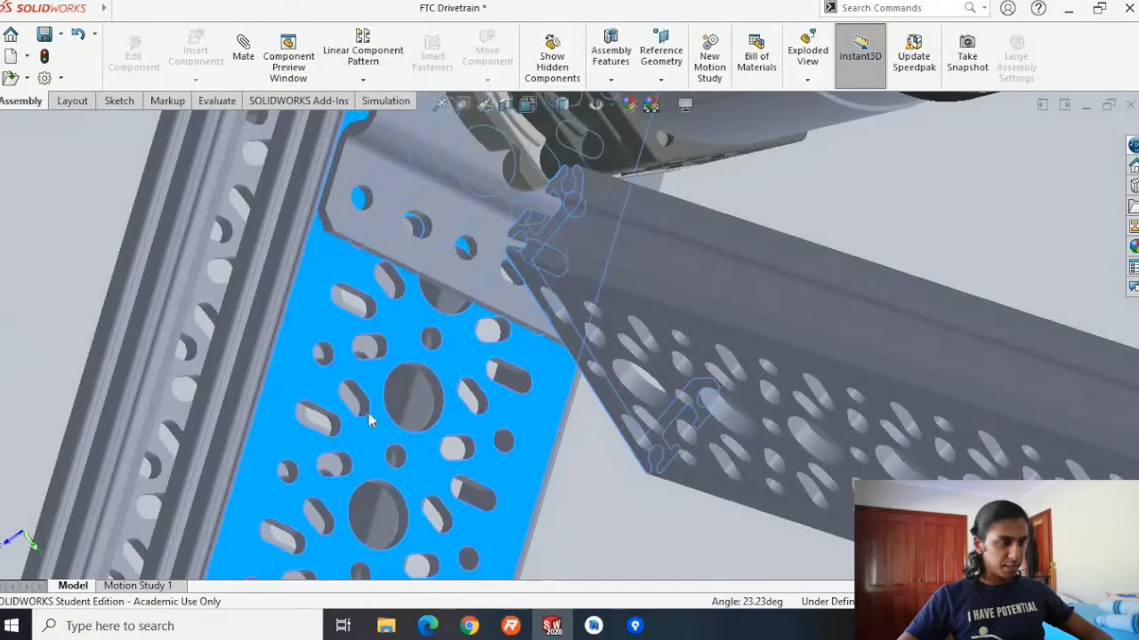
{"action": "left_click", "coordinate": [347, 378]}
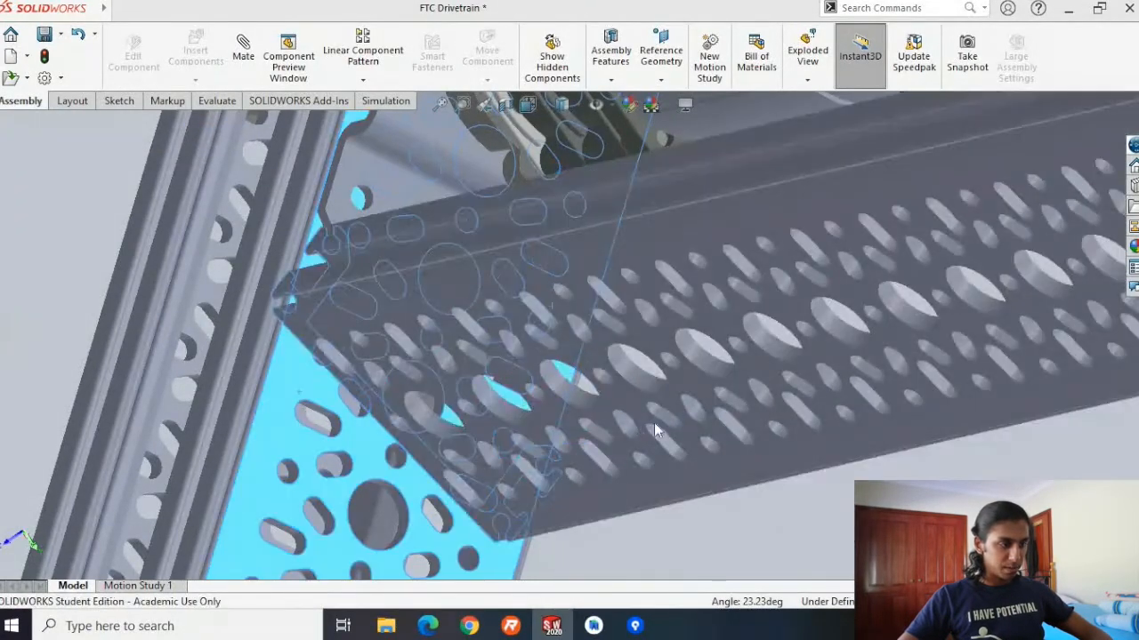
Fix the C channel in place in the assembly, with its end against the first drive rail.
{"action": "scroll", "coordinate": [666, 418], "scroll_direction": "up", "scroll_amount": 6}
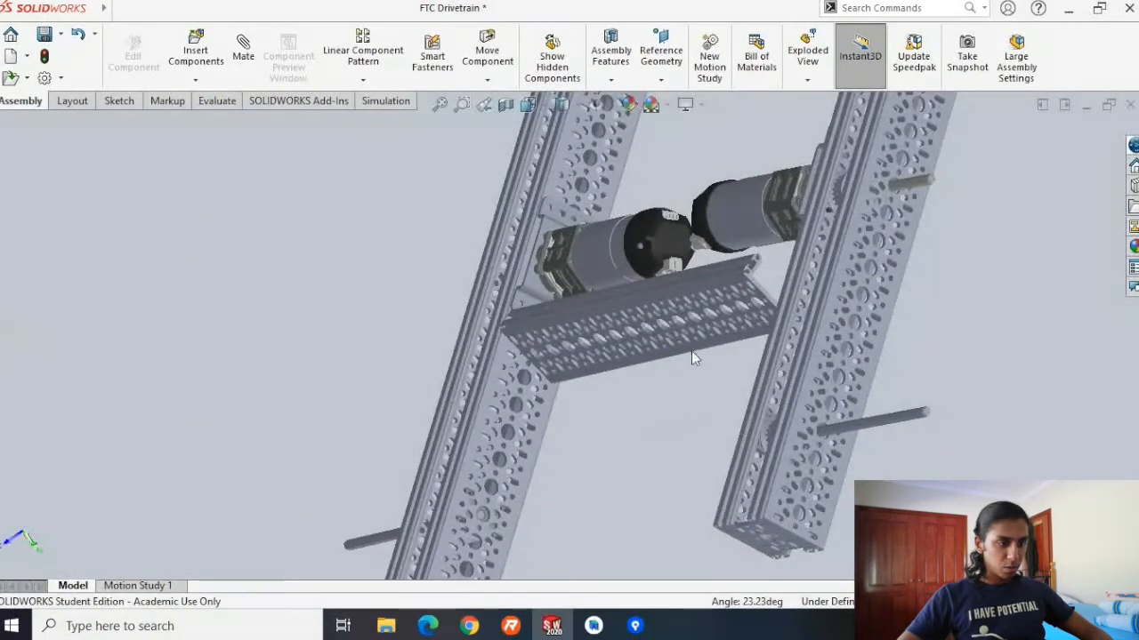
{"action": "scroll", "coordinate": [605, 394], "scroll_direction": "down", "scroll_amount": 4}
{"action": "middle_click_drag", "start_coordinate": [656, 364], "coordinate": [681, 384]}
{"action": "scroll", "coordinate": [957, 239], "scroll_direction": "up", "scroll_amount": 5}
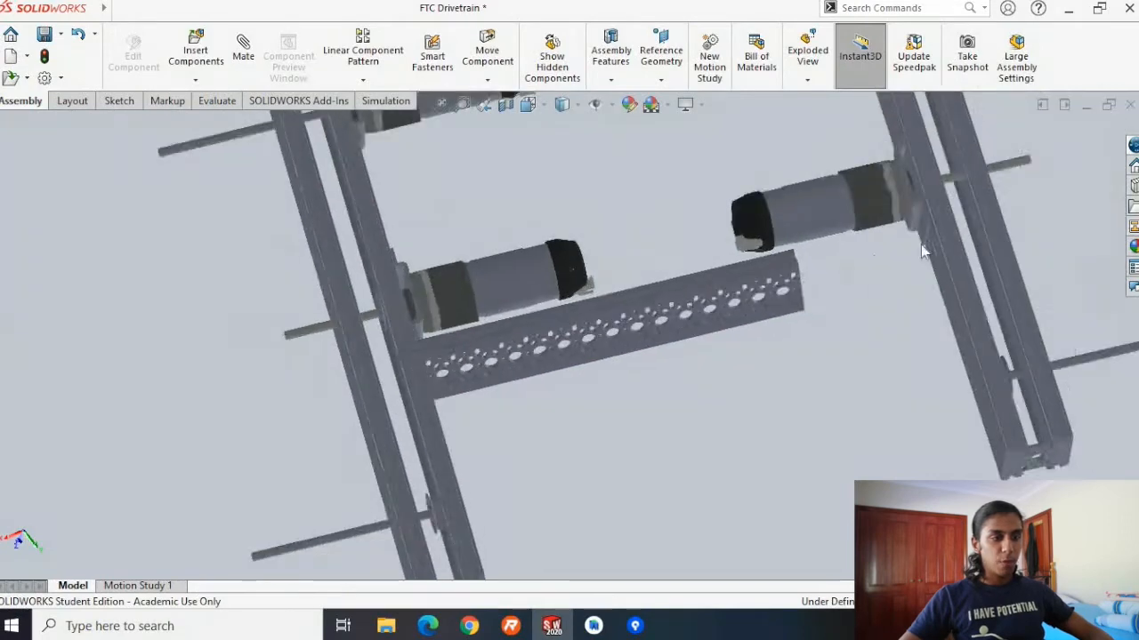
{"action": "scroll", "coordinate": [792, 255], "scroll_direction": "up", "scroll_amount": 4}
{"action": "scroll", "coordinate": [604, 315], "scroll_direction": "down", "scroll_amount": 4}
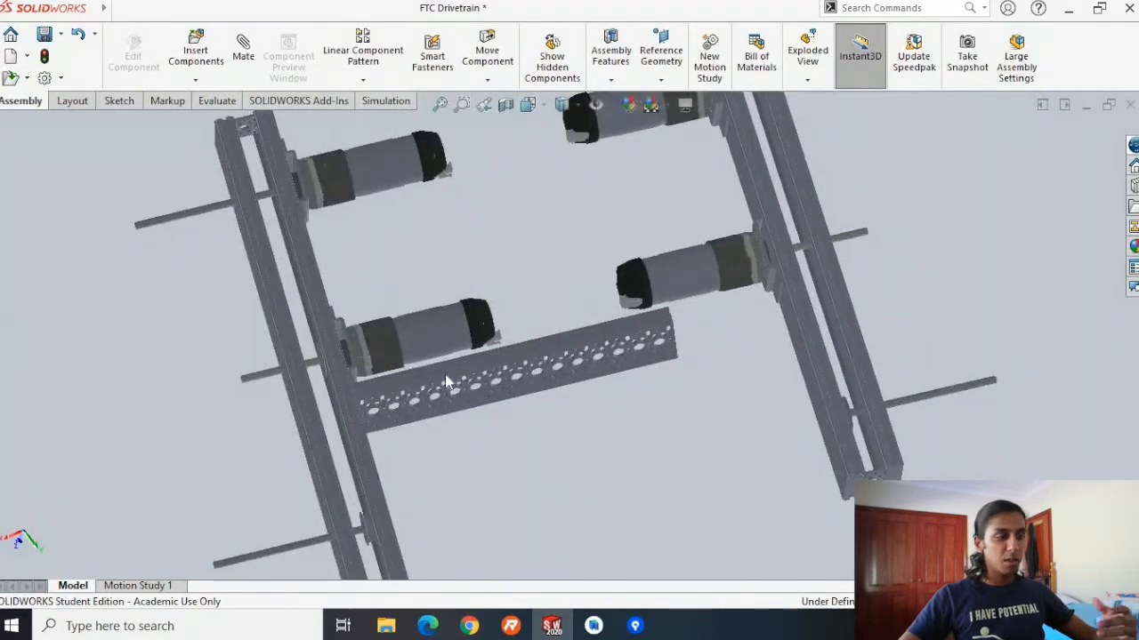
{"action": "left_click", "coordinate": [483, 370]}
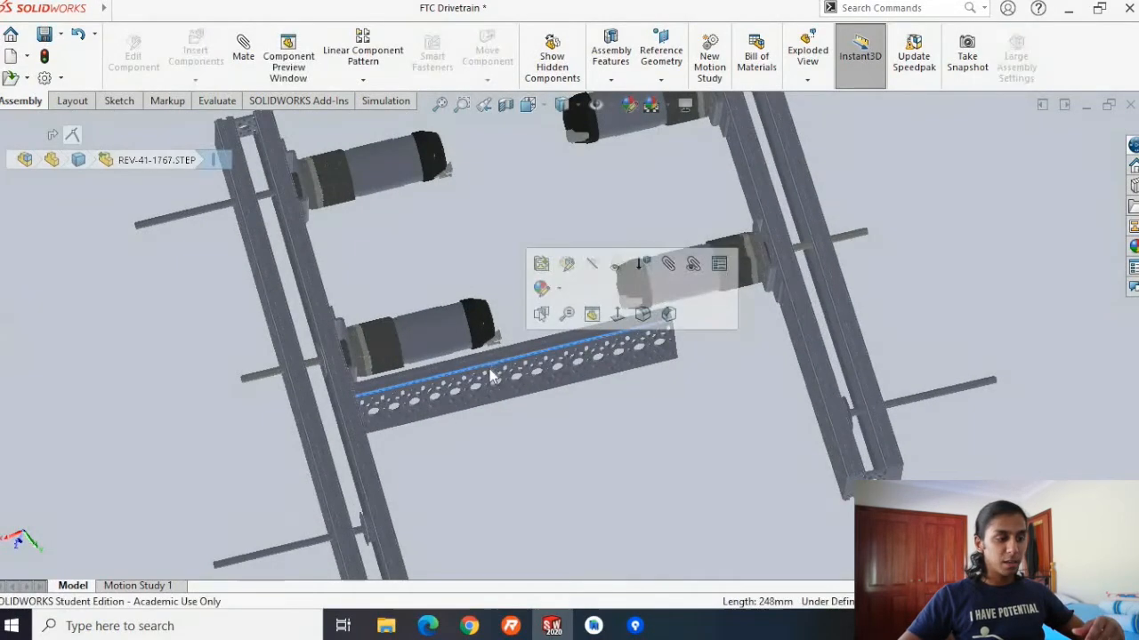
{"action": "right_click", "coordinate": [492, 373]}
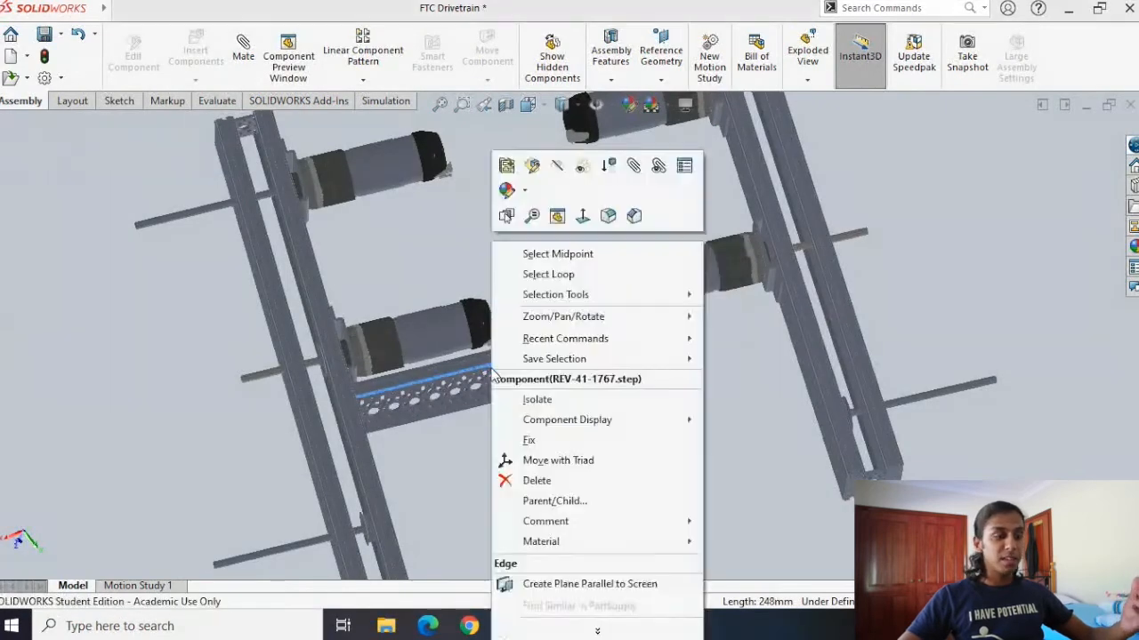
{"action": "left_click", "coordinate": [516, 439]}
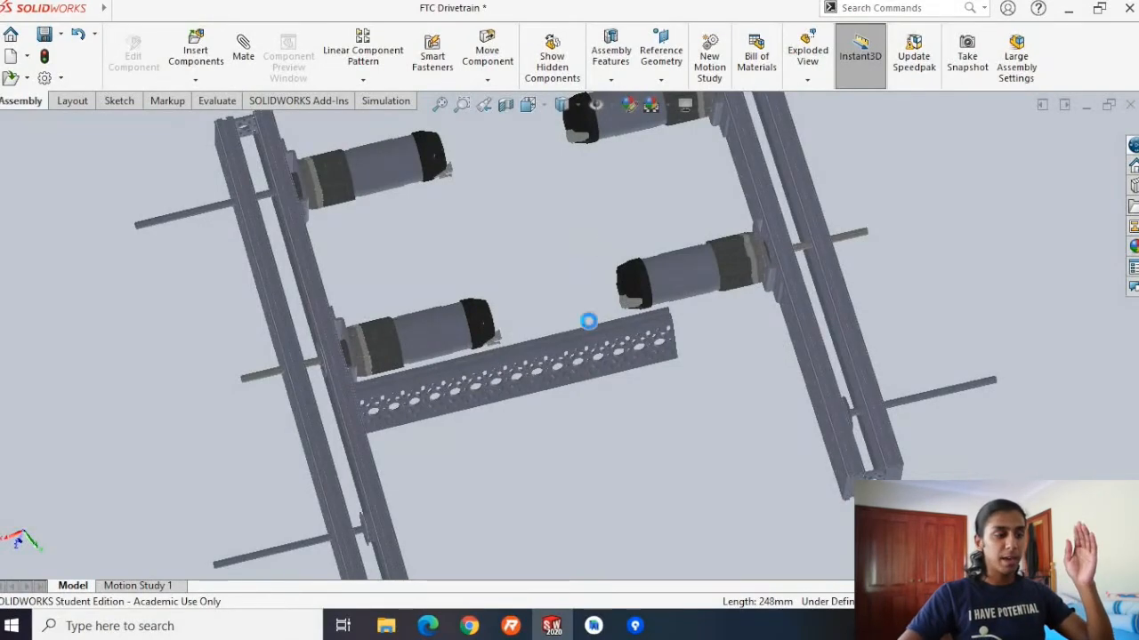
Mate the free end face of the C channel coincident with the inner perforated face of the second drive rail.
{"action": "scroll", "coordinate": [592, 203], "scroll_direction": "down", "scroll_amount": 2}
{"action": "scroll", "coordinate": [561, 231], "scroll_direction": "up", "scroll_amount": 4}
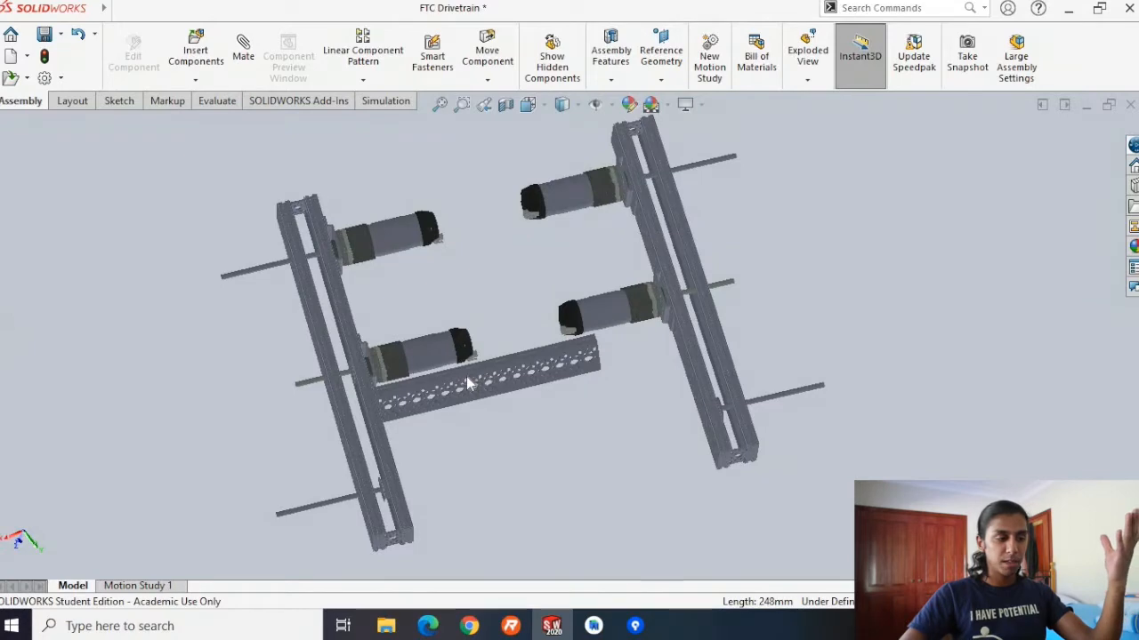
{"action": "left_click", "coordinate": [584, 373]}
{"action": "scroll", "coordinate": [612, 374], "scroll_direction": "down", "scroll_amount": 2}
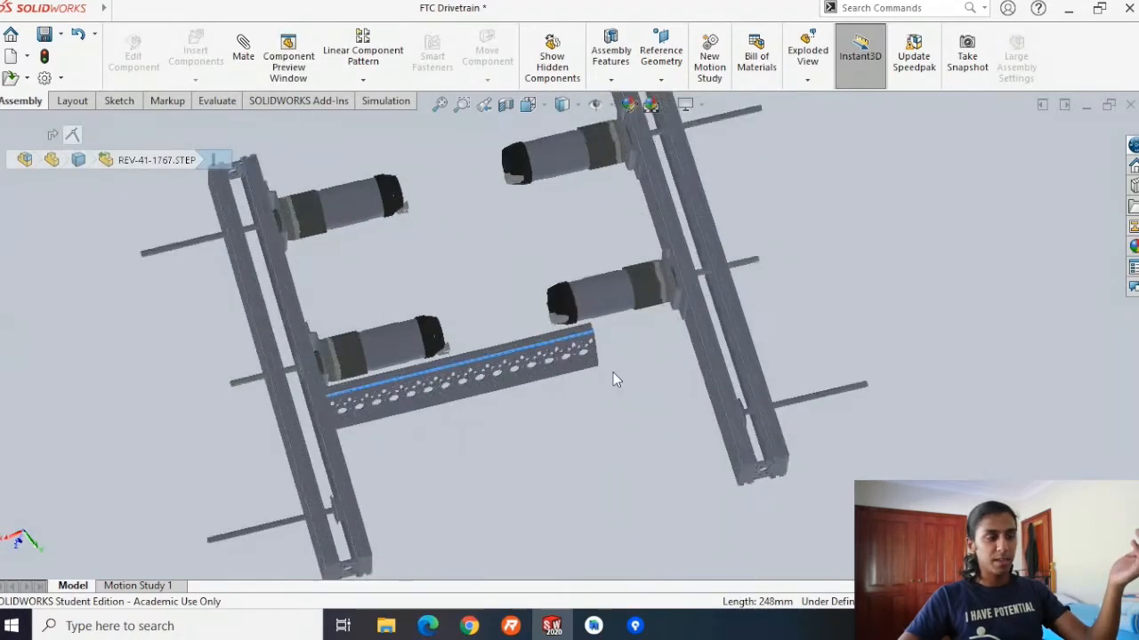
{"action": "scroll", "coordinate": [609, 366], "scroll_direction": "down", "scroll_amount": 2}
{"action": "mouse_move", "coordinate": [602, 344]}
{"action": "middle_mouse_down"}
{"action": "mouse_move", "coordinate": [561, 366]}
{"action": "mouse_move", "coordinate": [592, 332]}
{"action": "middle_mouse_up"}
{"action": "scroll", "coordinate": [585, 328], "scroll_direction": "down", "scroll_amount": 4}
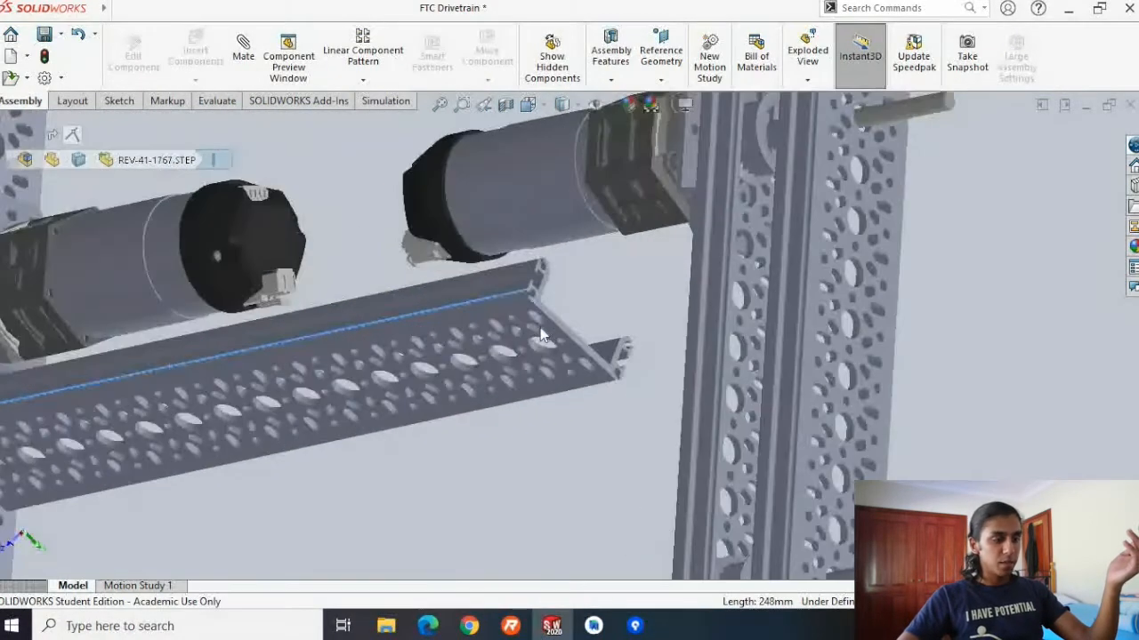
{"action": "scroll", "coordinate": [540, 327], "scroll_direction": "down", "scroll_amount": 2}
{"action": "left_click", "coordinate": [565, 334]}
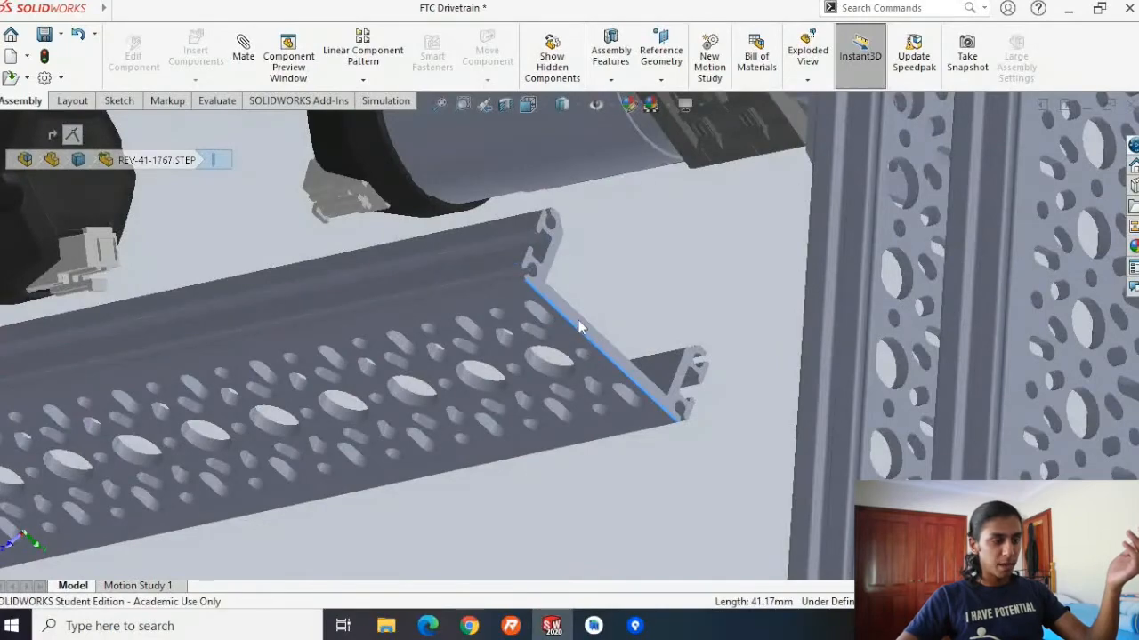
{"action": "middle_click_drag", "start_coordinate": [605, 432], "coordinate": [793, 280]}
{"action": "scroll", "coordinate": [764, 319], "scroll_direction": "up", "scroll_amount": 2}
{"action": "scroll", "coordinate": [794, 290], "scroll_direction": "down", "scroll_amount": 3}
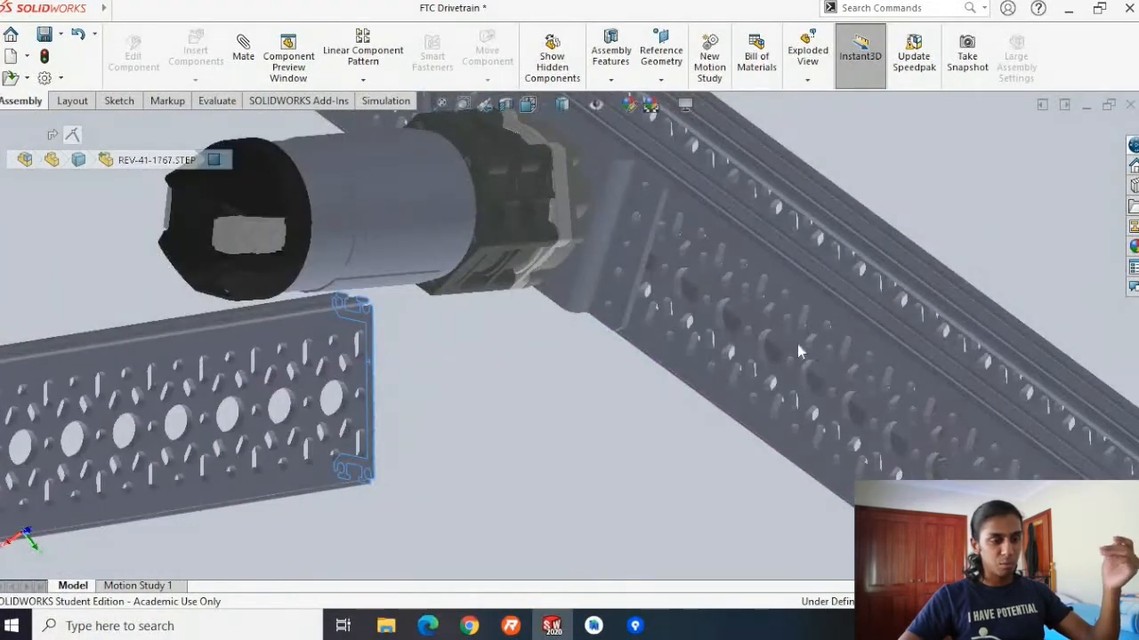
{"action": "scroll", "coordinate": [747, 378], "scroll_direction": "down", "scroll_amount": 2}
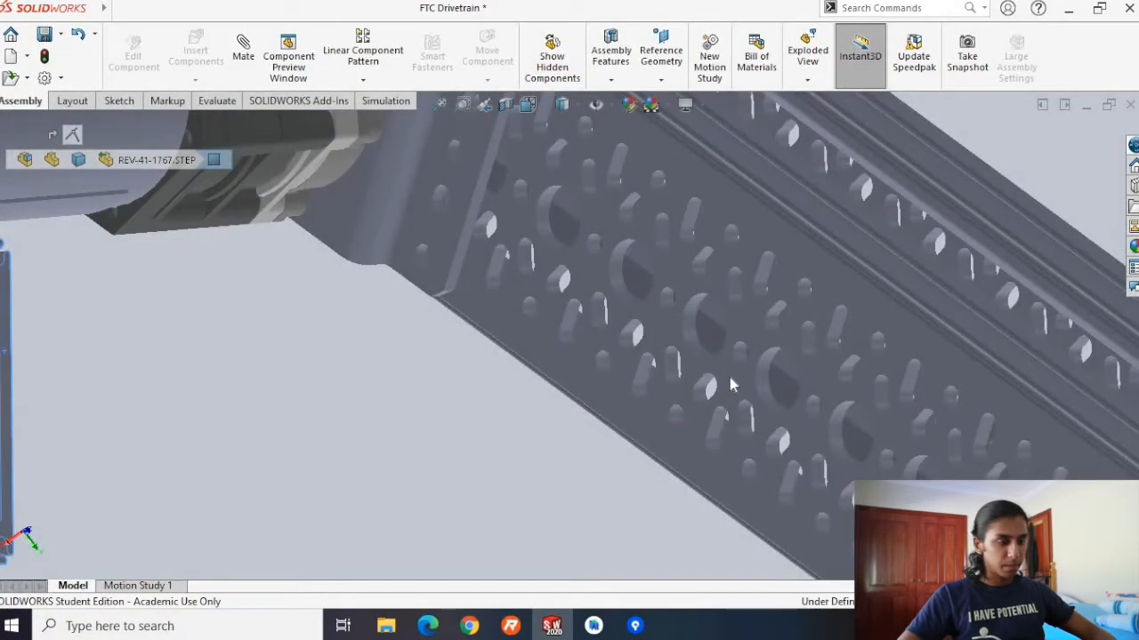
{"action": "left_click", "coordinate": [733, 385]}
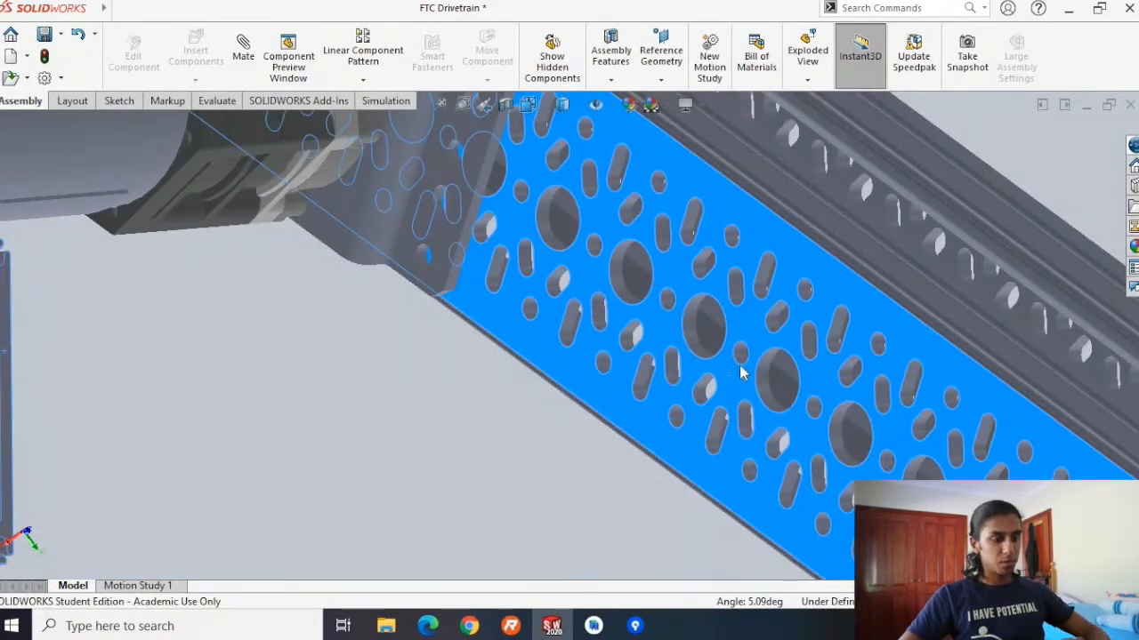
{"action": "left_click", "coordinate": [782, 363]}
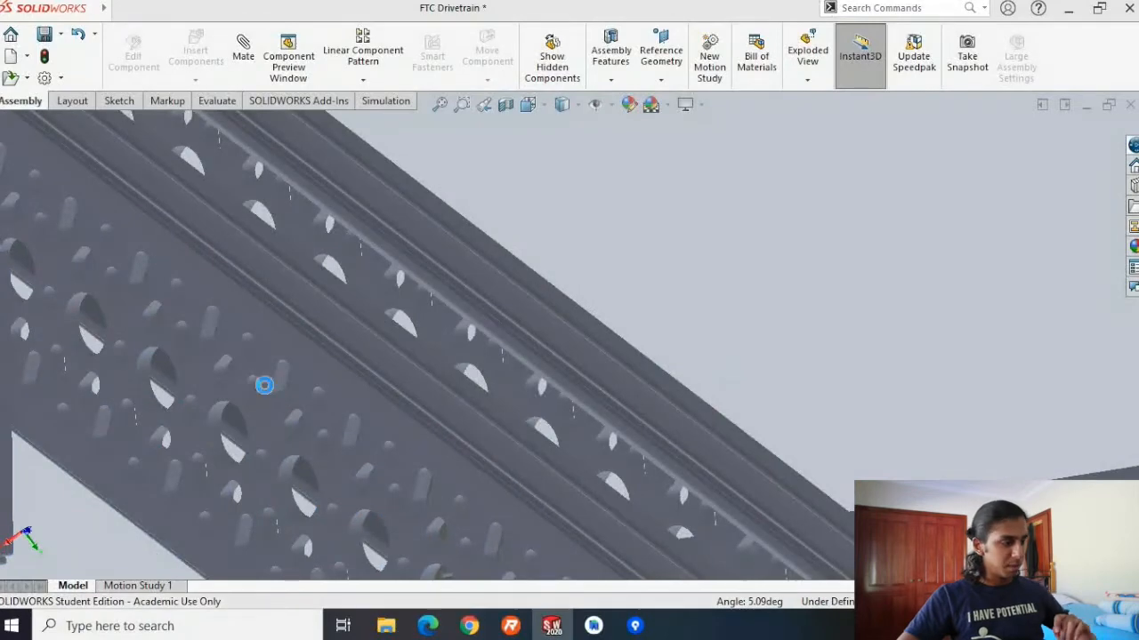
Examine how the C channel meets both drive rails and how its flange lines up with them.
{"action": "scroll", "coordinate": [264, 384], "scroll_direction": "up", "scroll_amount": 5}
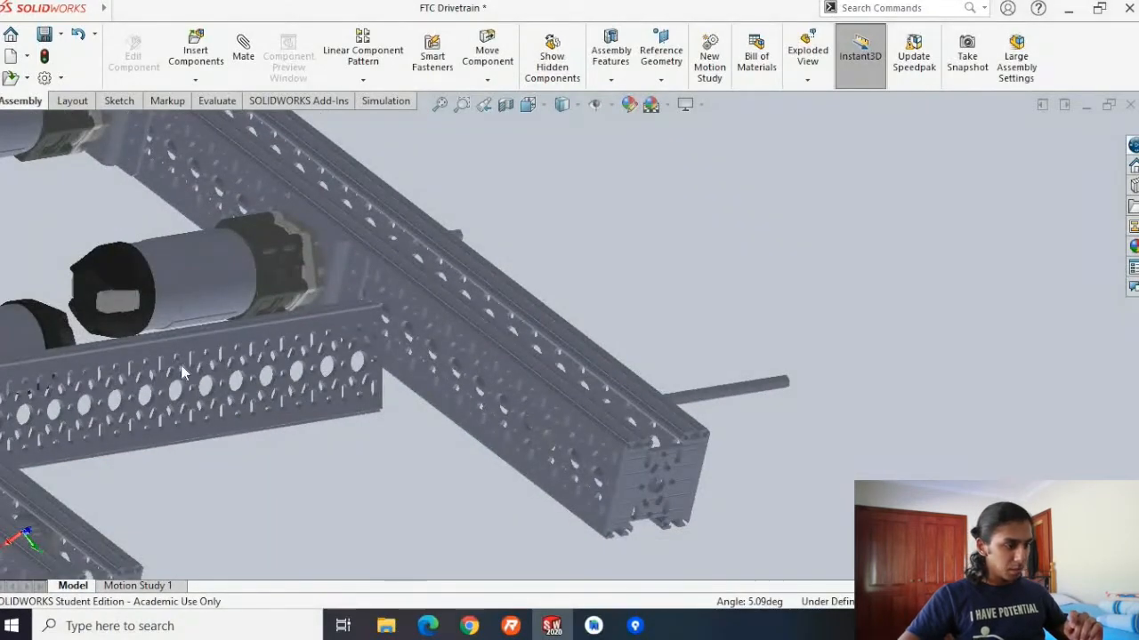
{"action": "middle_click_drag", "start_coordinate": [406, 386], "coordinate": [262, 394]}
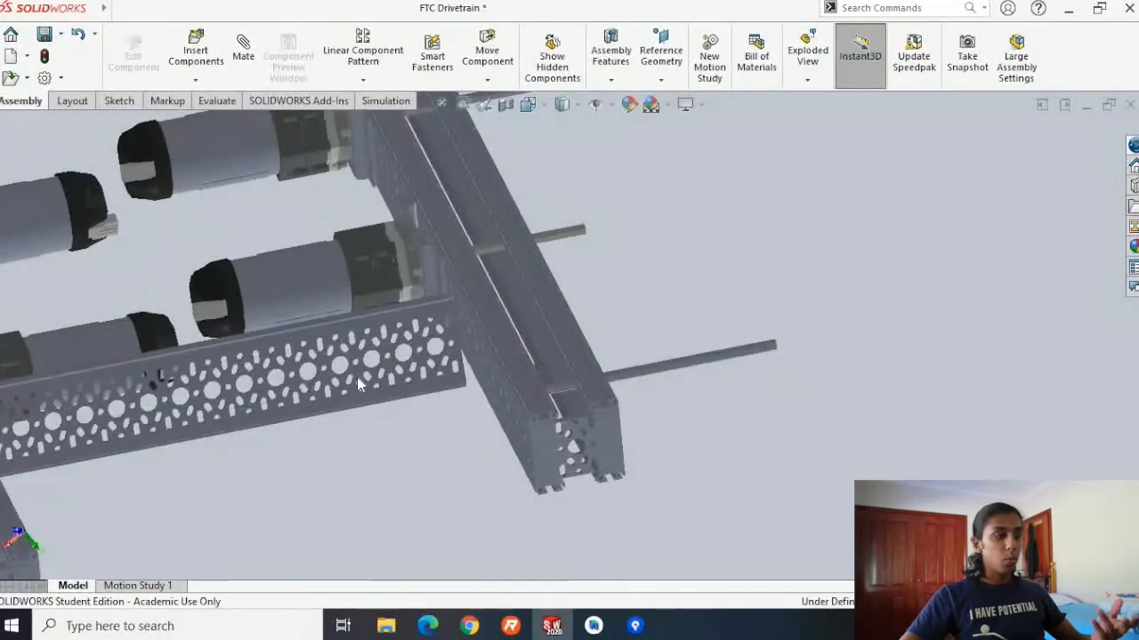
{"action": "scroll", "coordinate": [357, 377], "scroll_direction": "up", "scroll_amount": 5}
{"action": "middle_click_drag", "start_coordinate": [356, 377], "coordinate": [364, 435]}
{"action": "scroll", "coordinate": [253, 330], "scroll_direction": "down", "scroll_amount": 5}
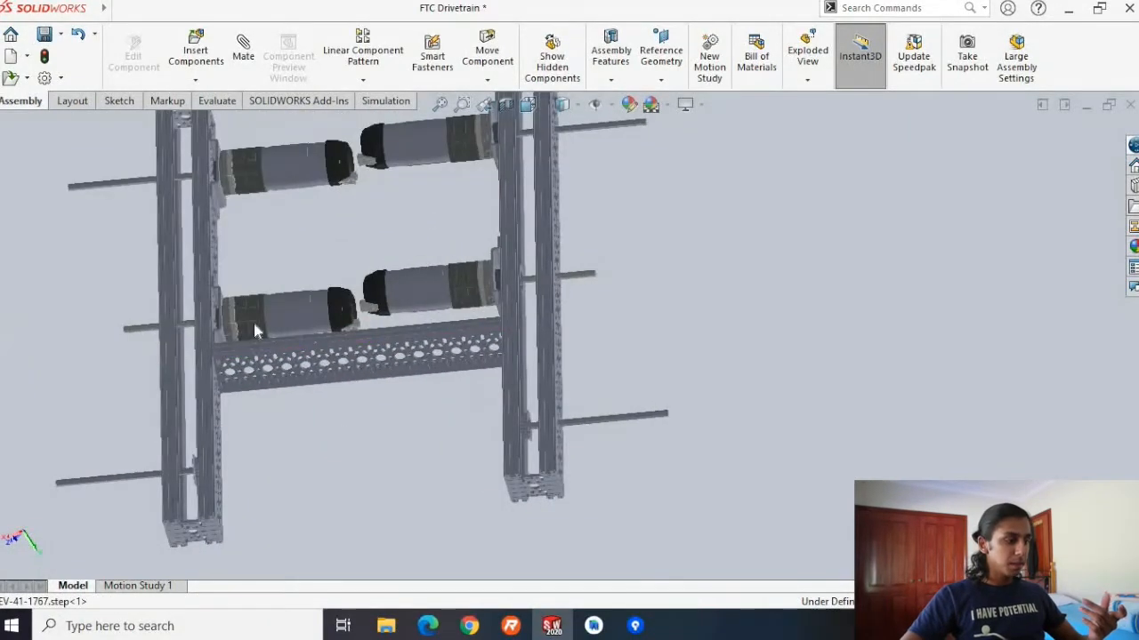
{"action": "scroll", "coordinate": [254, 331], "scroll_direction": "down", "scroll_amount": 4}
{"action": "scroll", "coordinate": [853, 369], "scroll_direction": "up", "scroll_amount": 2}
{"action": "scroll", "coordinate": [491, 296], "scroll_direction": "down", "scroll_amount": 5}
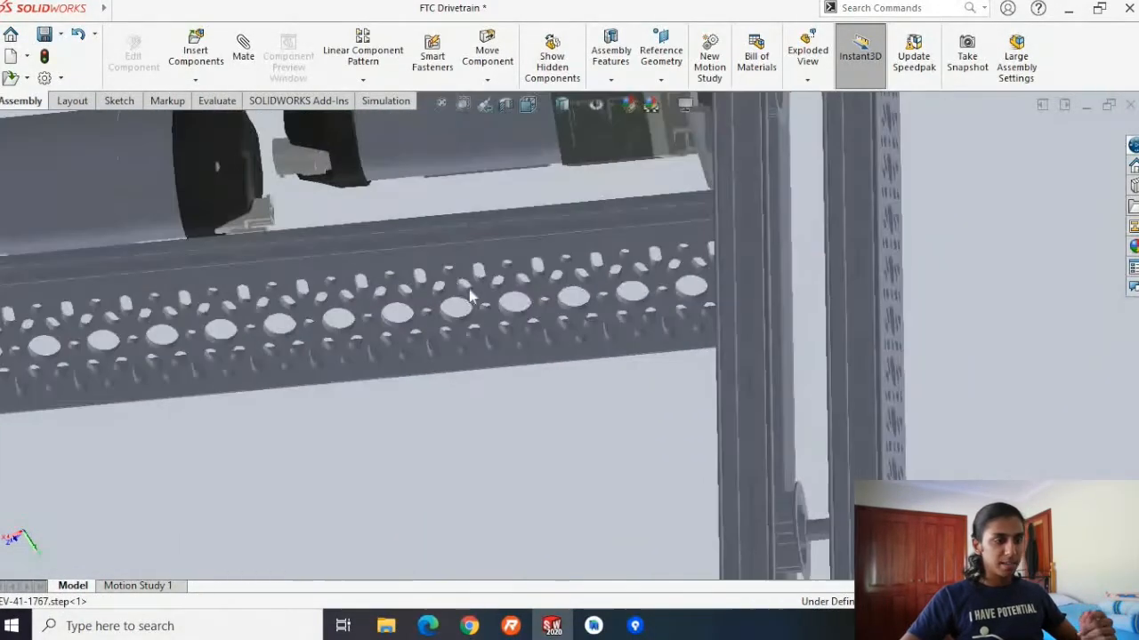
{"action": "scroll", "coordinate": [412, 290], "scroll_direction": "up", "scroll_amount": 1}
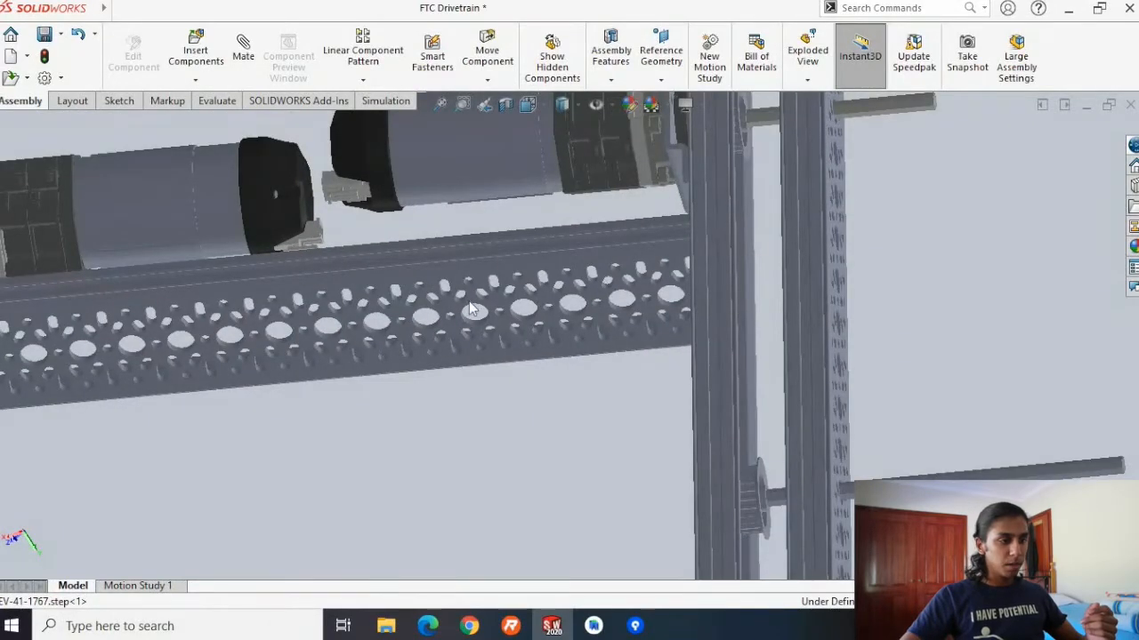
{"action": "scroll", "coordinate": [477, 305], "scroll_direction": "up", "scroll_amount": 2}
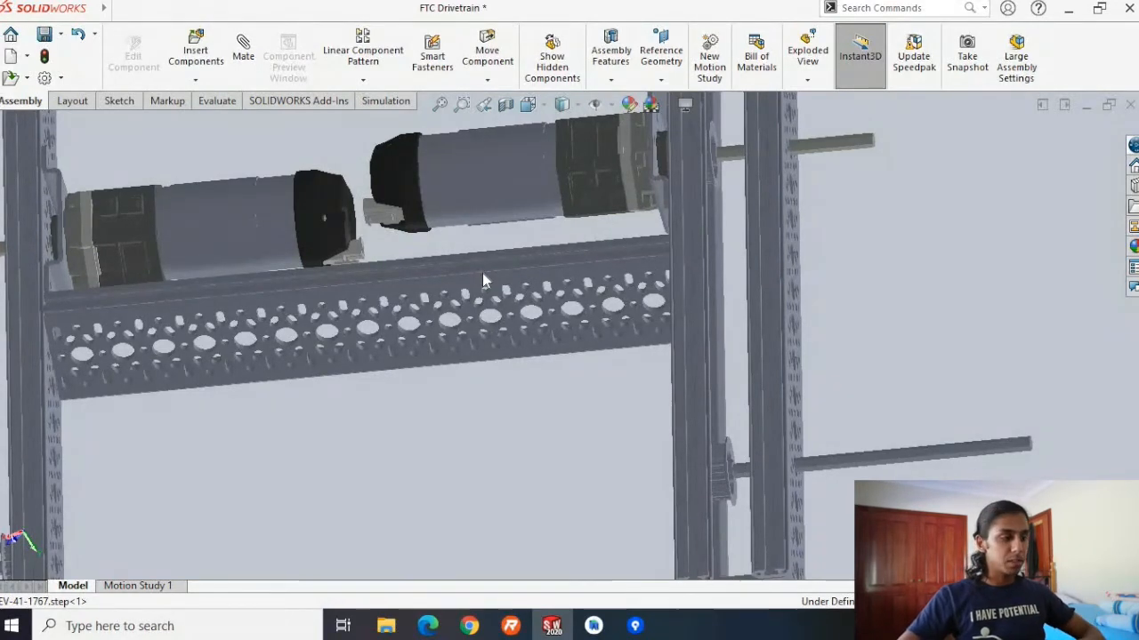
Add a parallel mate between the narrow outer face of the C channel's flange and the matching lengthwise face of the second rail.
{"action": "scroll", "coordinate": [465, 280], "scroll_direction": "up", "scroll_amount": 2}
{"action": "scroll", "coordinate": [505, 293], "scroll_direction": "down", "scroll_amount": 5}
{"action": "middle_click_drag", "start_coordinate": [507, 295], "coordinate": [602, 334]}
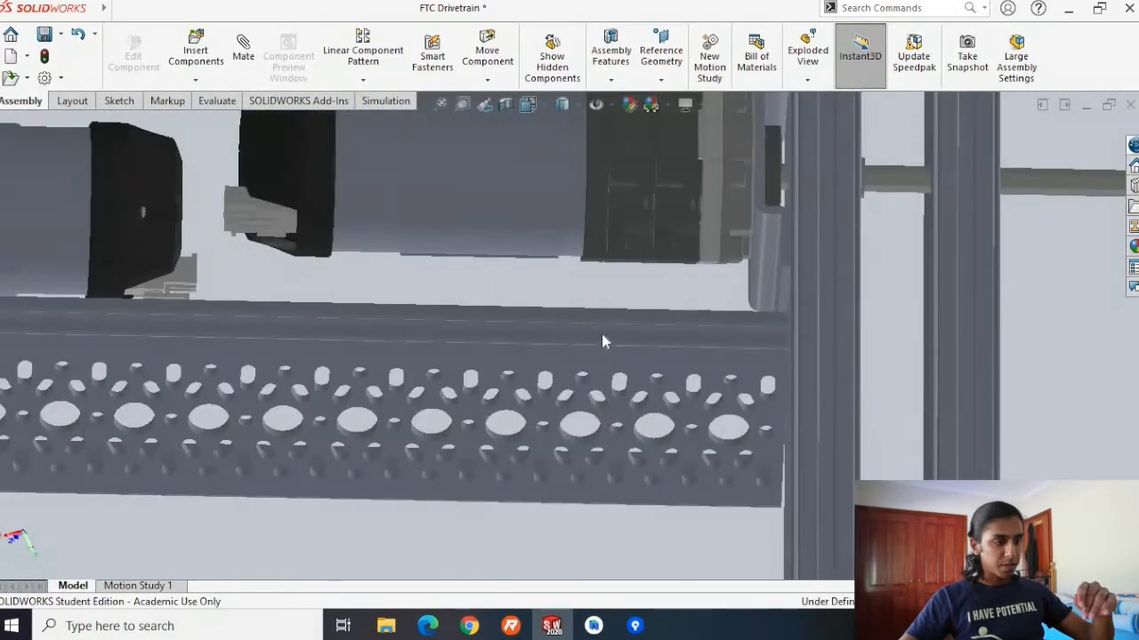
{"action": "left_click", "coordinate": [603, 340]}
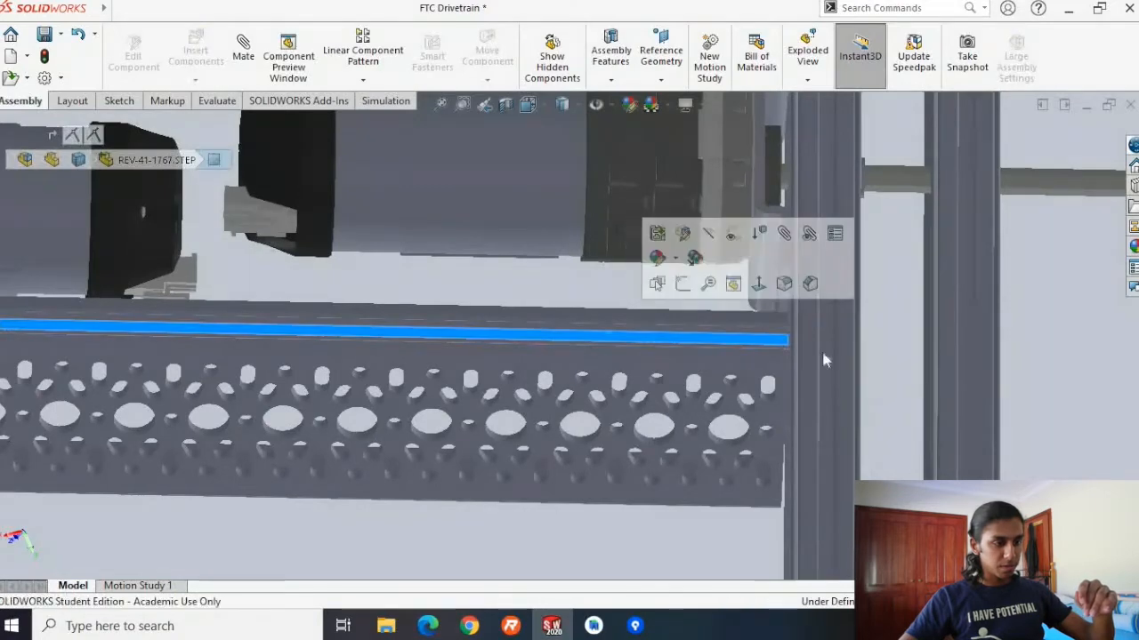
{"action": "scroll", "coordinate": [801, 389], "scroll_direction": "down", "scroll_amount": 2}
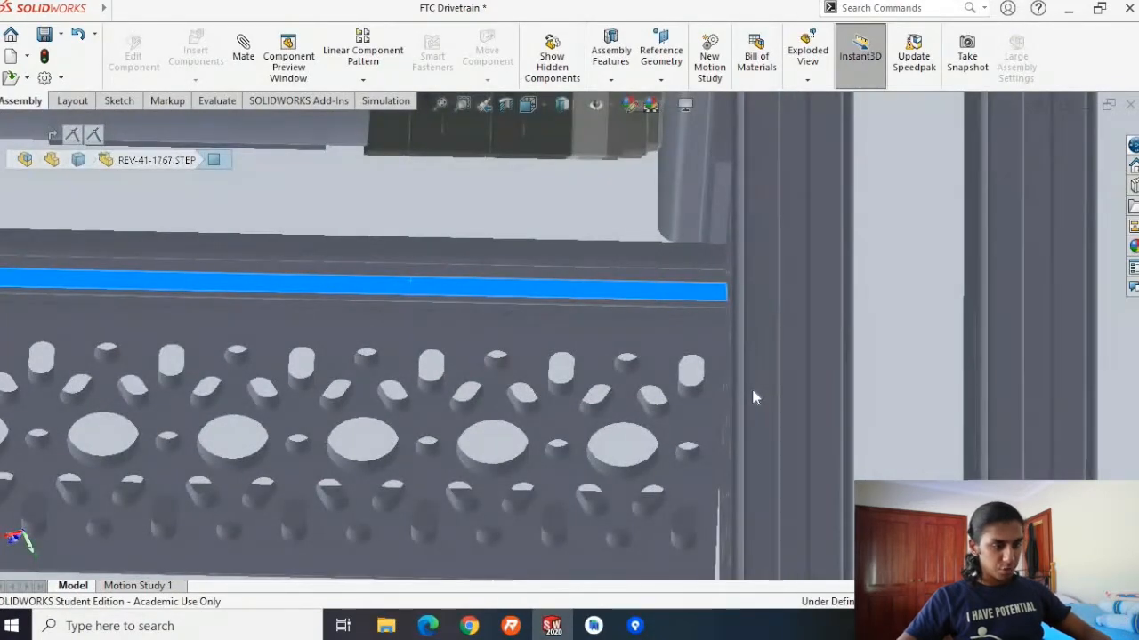
{"action": "left_click", "coordinate": [757, 398], "text": "ctrl"}
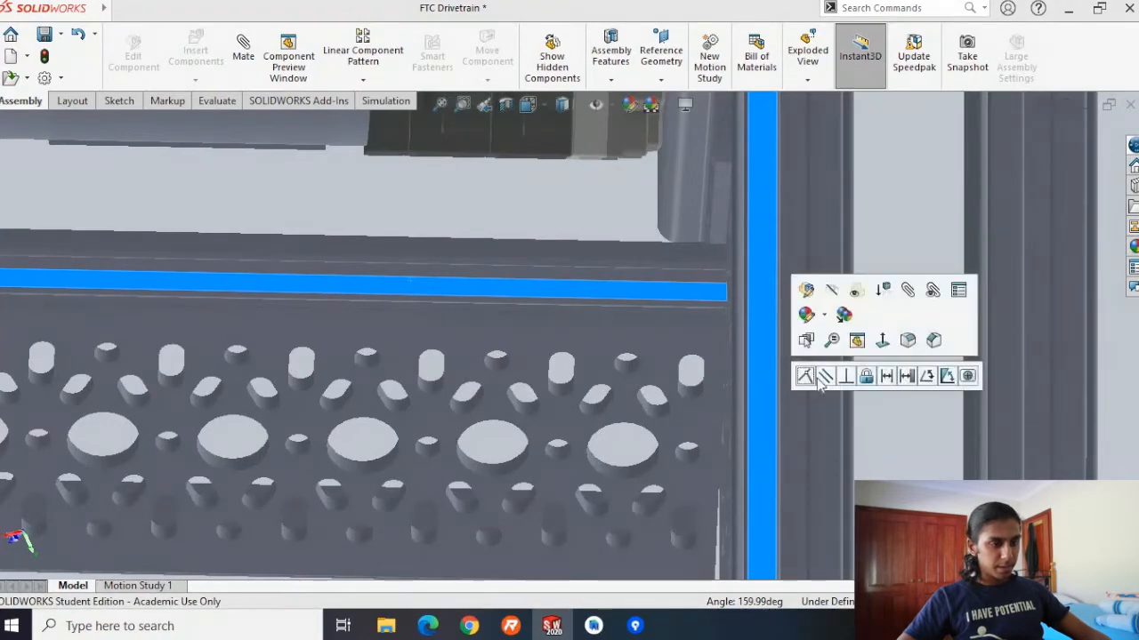
{"action": "left_click", "coordinate": [826, 375]}
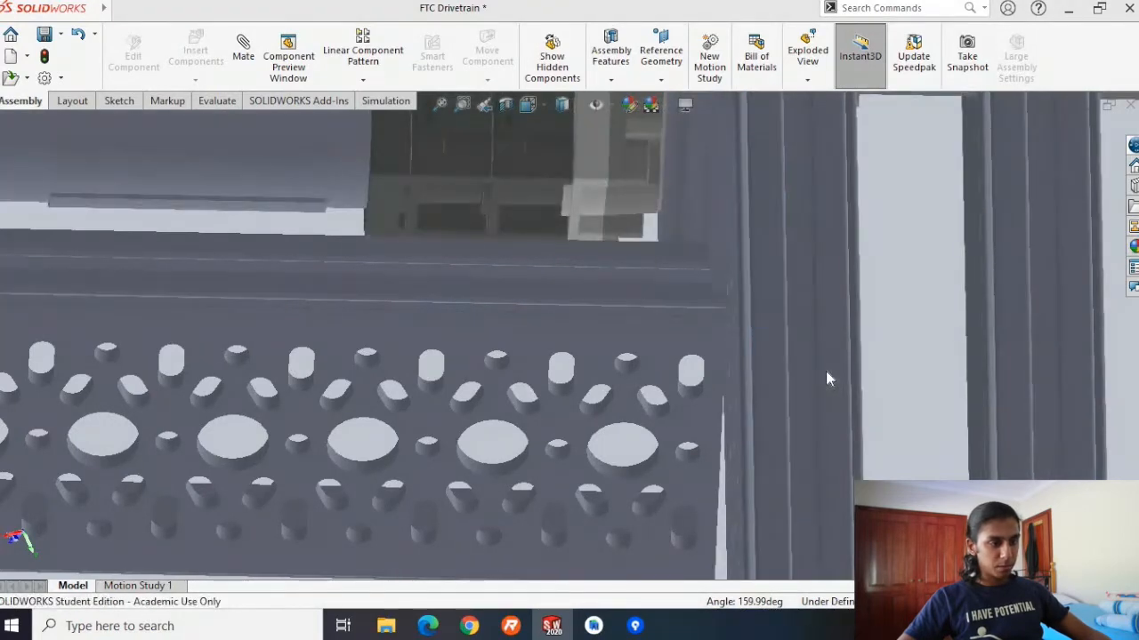
Inspect the alignment of the second drive rail with the C channel and the first rail from several angles.
{"action": "scroll", "coordinate": [634, 425], "scroll_direction": "up", "scroll_amount": 3}
{"action": "middle_click_drag", "start_coordinate": [634, 425], "coordinate": [651, 311]}
{"action": "scroll", "coordinate": [544, 344], "scroll_direction": "down", "scroll_amount": 3}
{"action": "scroll", "coordinate": [544, 344], "scroll_direction": "down", "scroll_amount": 1}
{"action": "middle_click_drag", "start_coordinate": [544, 344], "coordinate": [485, 342]}
{"action": "scroll", "coordinate": [152, 202], "scroll_direction": "up", "scroll_amount": 5}
{"action": "scroll", "coordinate": [269, 153], "scroll_direction": "down", "scroll_amount": 4}
{"action": "middle_click_drag", "start_coordinate": [546, 374], "coordinate": [589, 294]}
{"action": "scroll", "coordinate": [589, 294], "scroll_direction": "up", "scroll_amount": 4}
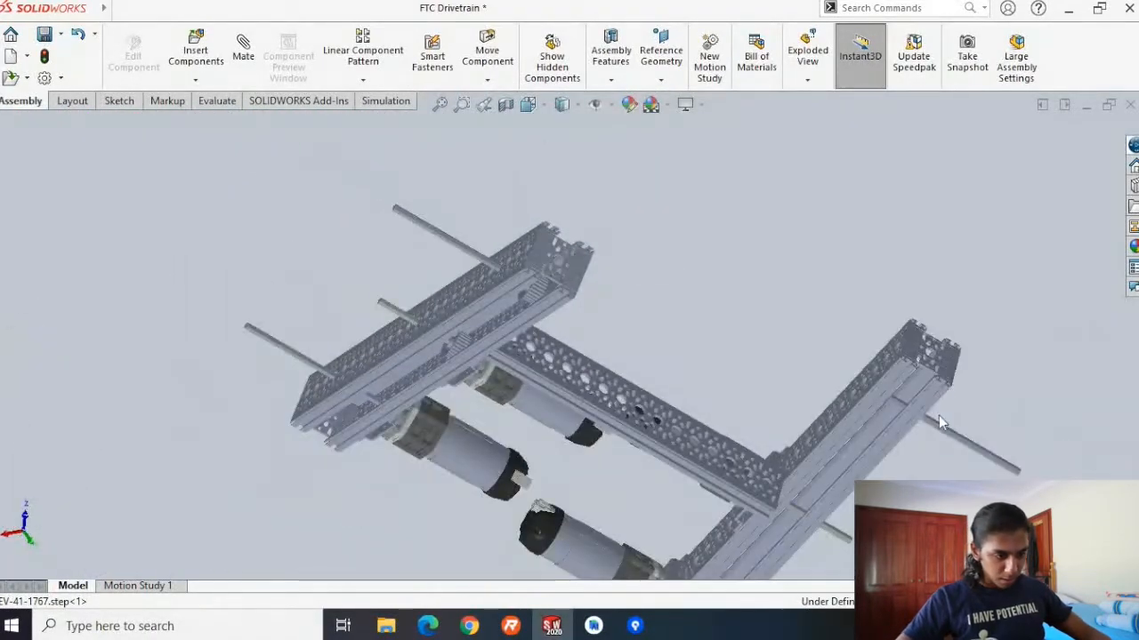
Add a parallel mate between the narrow outer face of the C channel's flange and the lengthwise flange face of the first drive rail.
{"action": "middle_click_drag", "start_coordinate": [938, 416], "coordinate": [791, 294]}
{"action": "scroll", "coordinate": [763, 348], "scroll_direction": "down", "scroll_amount": 6}
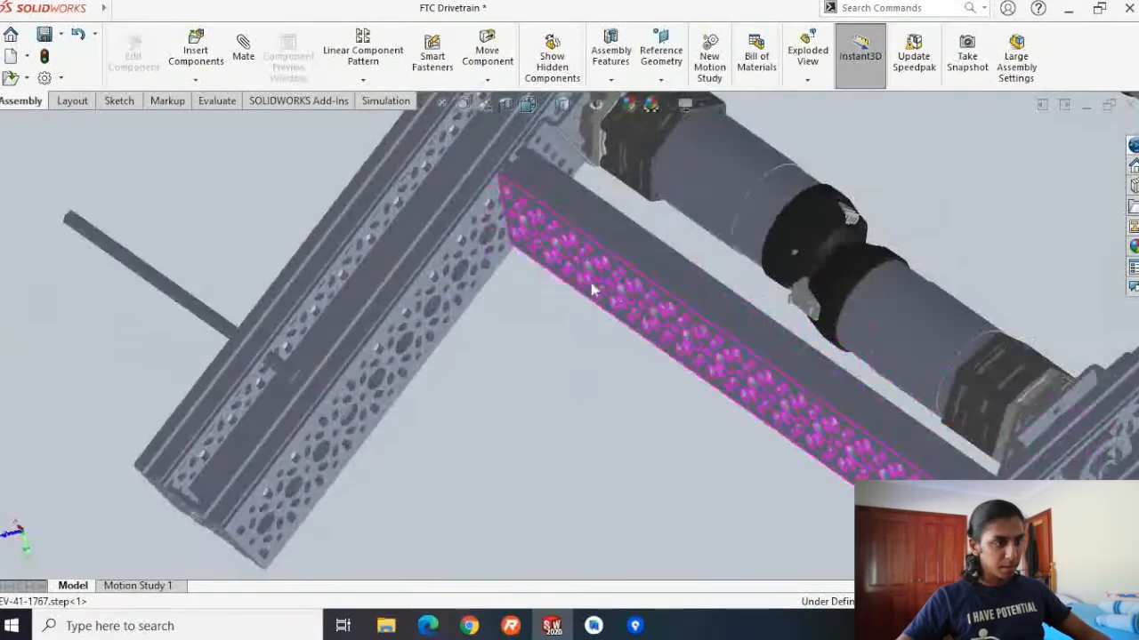
{"action": "middle_click_drag", "start_coordinate": [592, 289], "coordinate": [465, 173]}
{"action": "scroll", "coordinate": [648, 301], "scroll_direction": "down", "scroll_amount": 5}
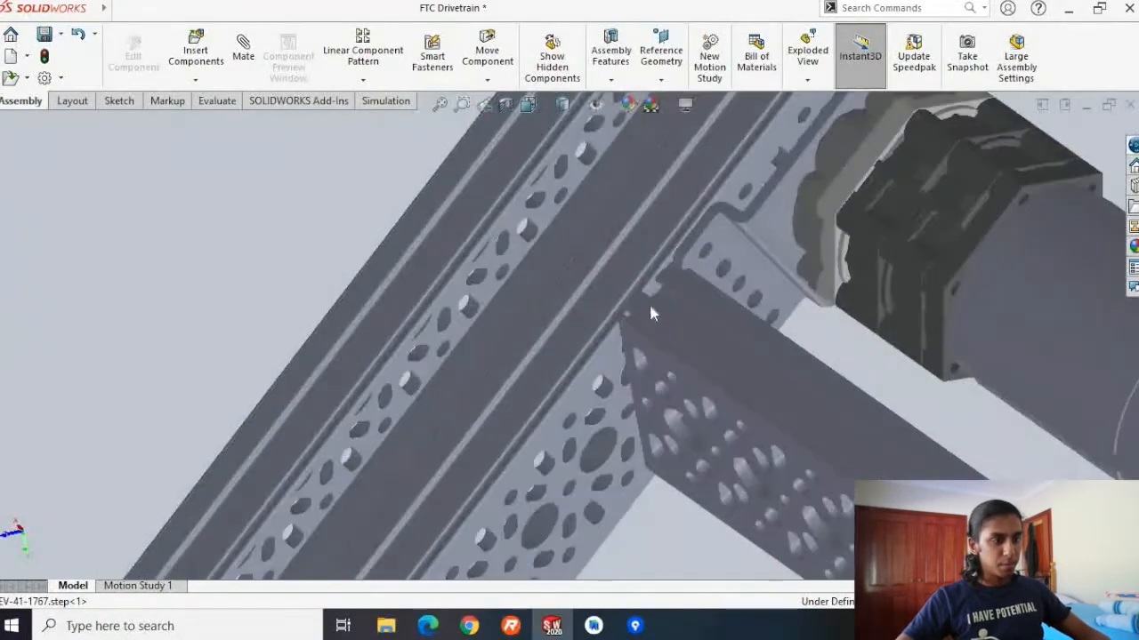
{"action": "left_click", "coordinate": [664, 328]}
{"action": "left_click_drag", "start_coordinate": [545, 290], "coordinate": [567, 317]}
{"action": "scroll", "coordinate": [577, 310], "scroll_direction": "down", "scroll_amount": 2}
{"action": "middle_click_drag", "start_coordinate": [580, 304], "coordinate": [620, 295]}
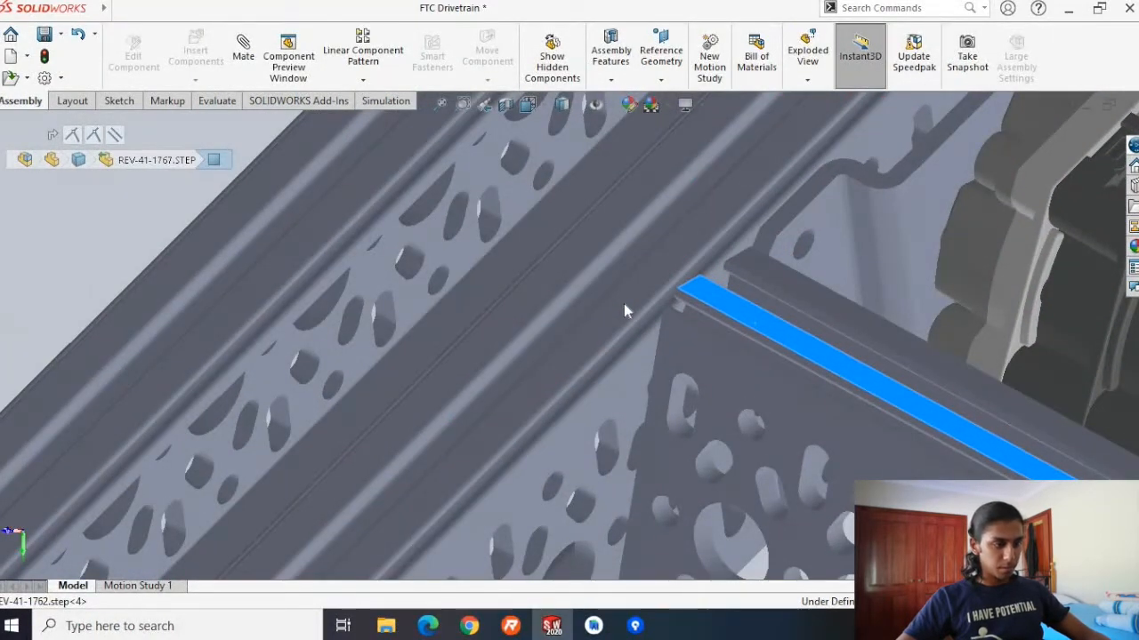
{"action": "left_click", "coordinate": [624, 303], "text": "ctrl"}
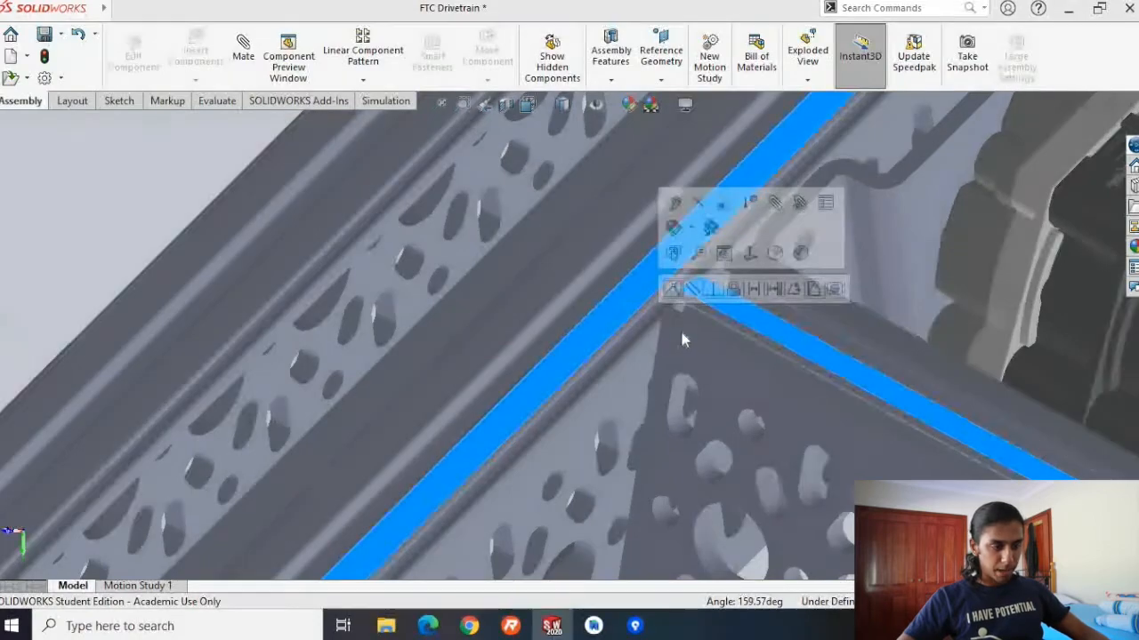
{"action": "left_click", "coordinate": [692, 290]}
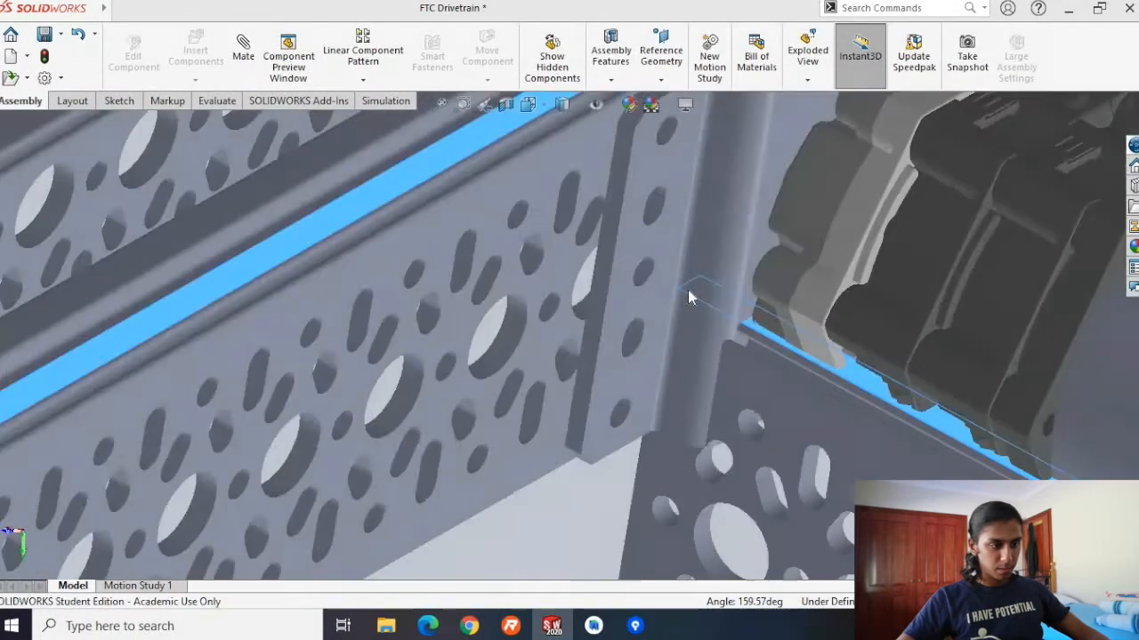
Examine how both drive rails line up with the fixed C channel and how the motors sit relative to it.
{"action": "scroll", "coordinate": [941, 346], "scroll_direction": "up", "scroll_amount": 10}
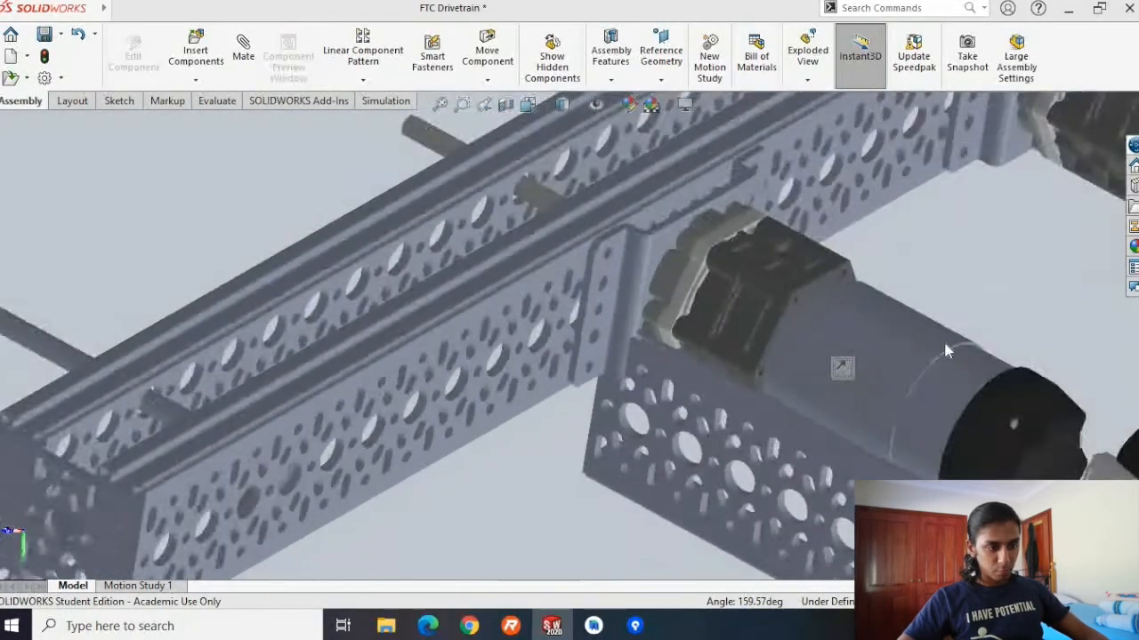
{"action": "middle_click_drag", "start_coordinate": [642, 427], "coordinate": [667, 411]}
{"action": "left_click_drag", "start_coordinate": [666, 433], "coordinate": [642, 465]}
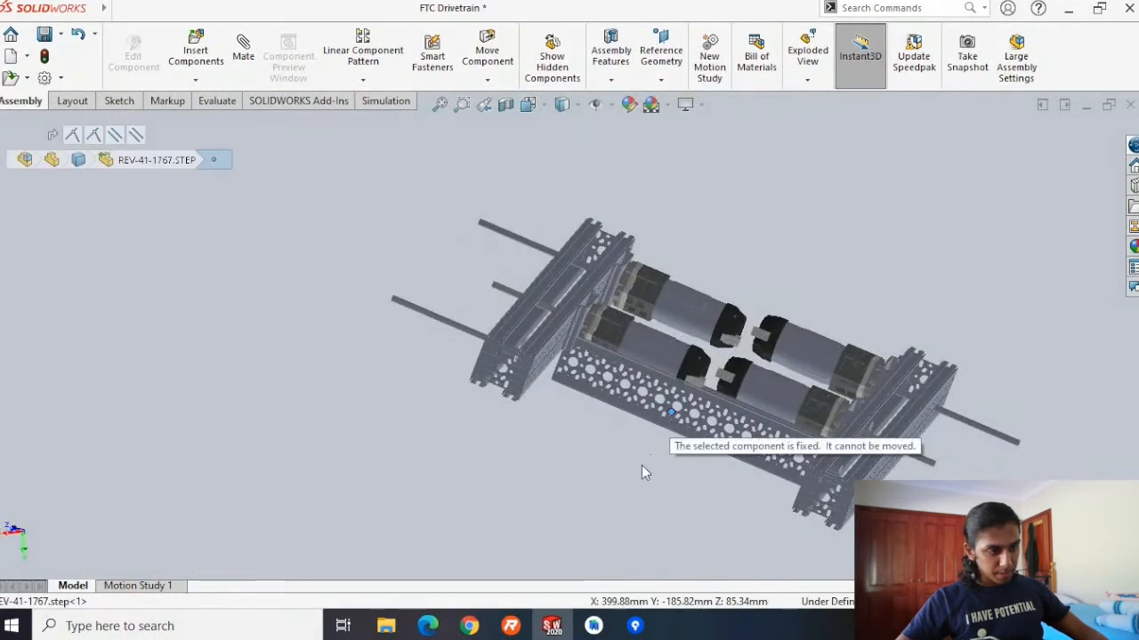
{"action": "middle_click_drag", "start_coordinate": [562, 450], "coordinate": [676, 405]}
{"action": "scroll", "coordinate": [679, 402], "scroll_direction": "down", "scroll_amount": 5}
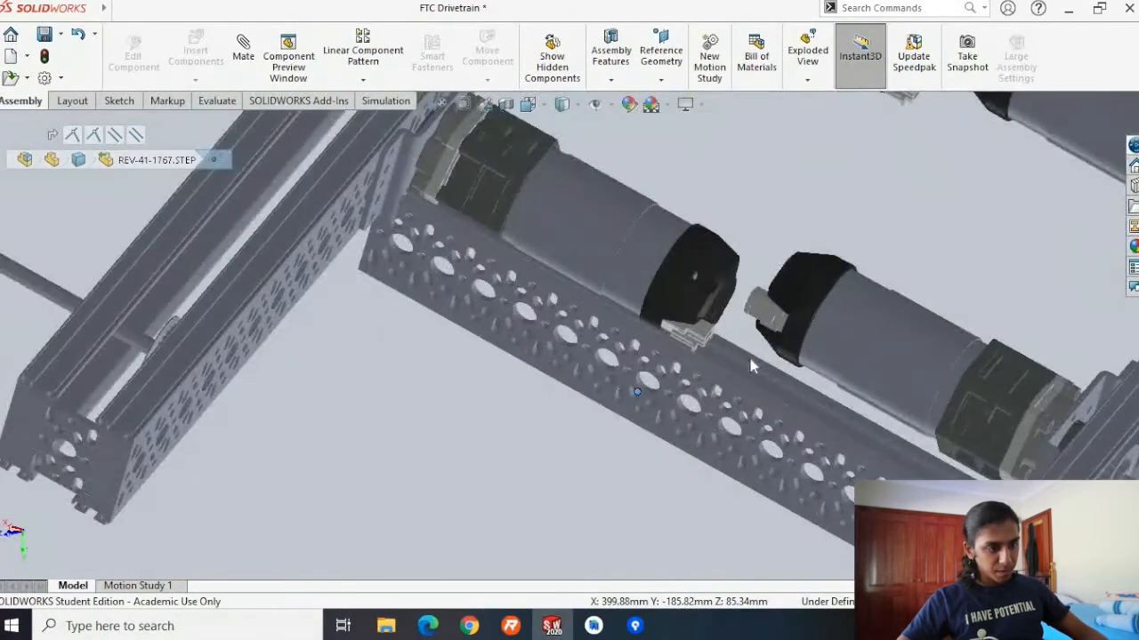
{"action": "scroll", "coordinate": [549, 345], "scroll_direction": "up", "scroll_amount": 2}
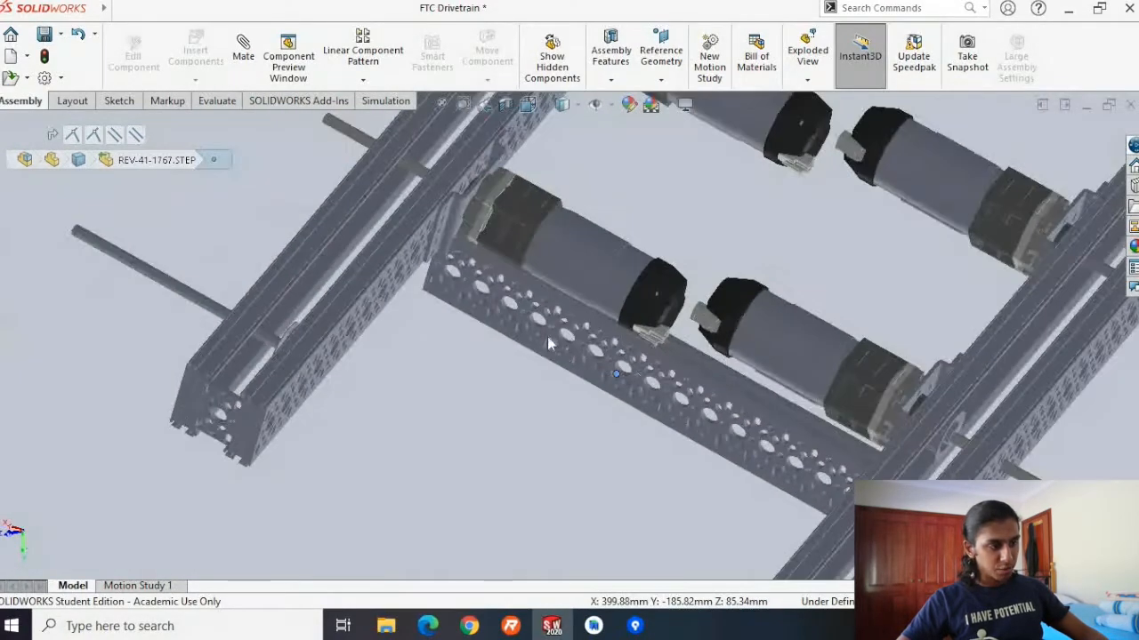
{"action": "left_click", "coordinate": [359, 294]}
{"action": "middle_click_drag", "start_coordinate": [359, 294], "coordinate": [466, 325]}
{"action": "left_click", "coordinate": [461, 275]}
{"action": "middle_click_drag", "start_coordinate": [451, 102], "coordinate": [552, 343]}
{"action": "middle_click_drag", "start_coordinate": [794, 335], "coordinate": [667, 470]}
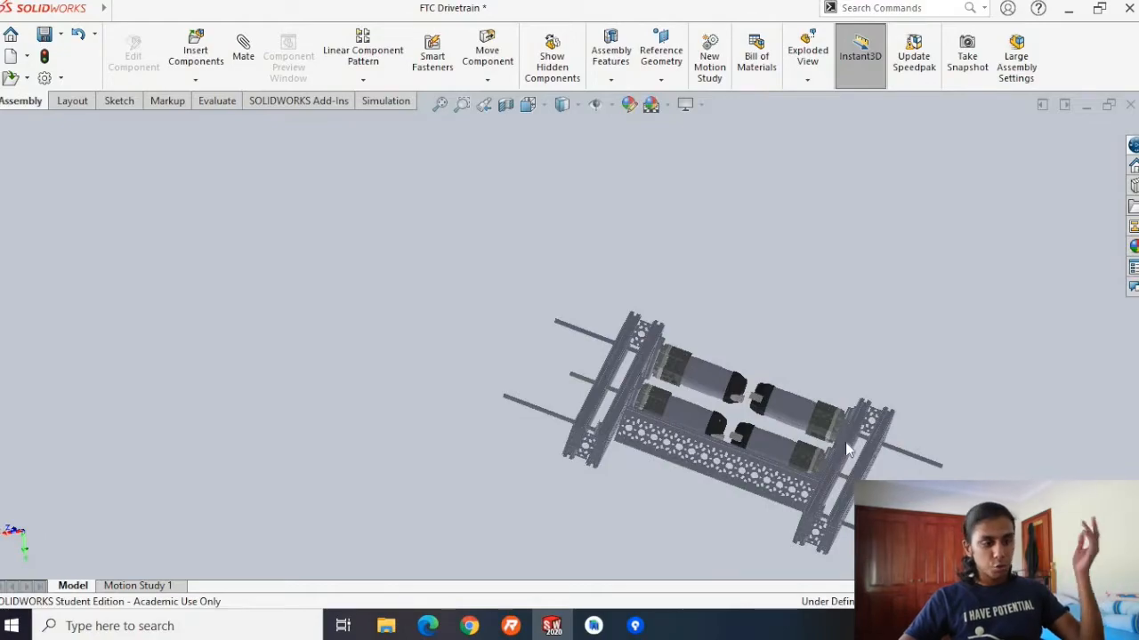
Mate the narrow outer face of the C channel's flange coincident with the lengthwise outer flange face of the first drive rail.
{"action": "scroll", "coordinate": [846, 450], "scroll_direction": "down", "scroll_amount": 6}
{"action": "middle_click", "coordinate": [495, 468]}
{"action": "middle_click_drag", "start_coordinate": [496, 468], "coordinate": [414, 373]}
{"action": "scroll", "coordinate": [409, 356], "scroll_direction": "down", "scroll_amount": 4}
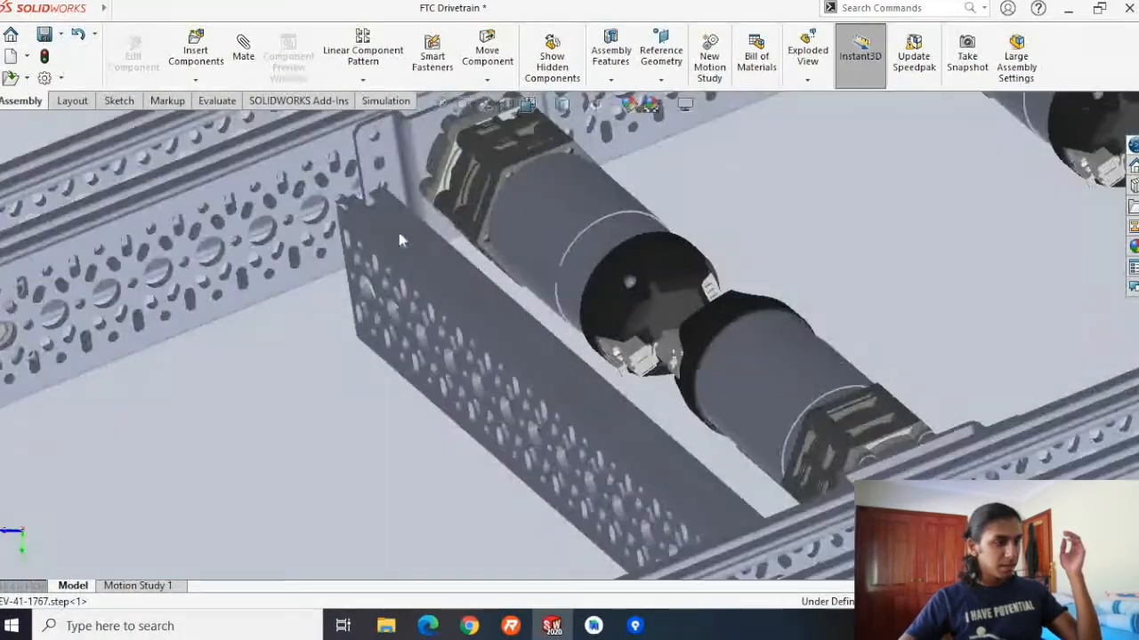
{"action": "left_click", "coordinate": [391, 246]}
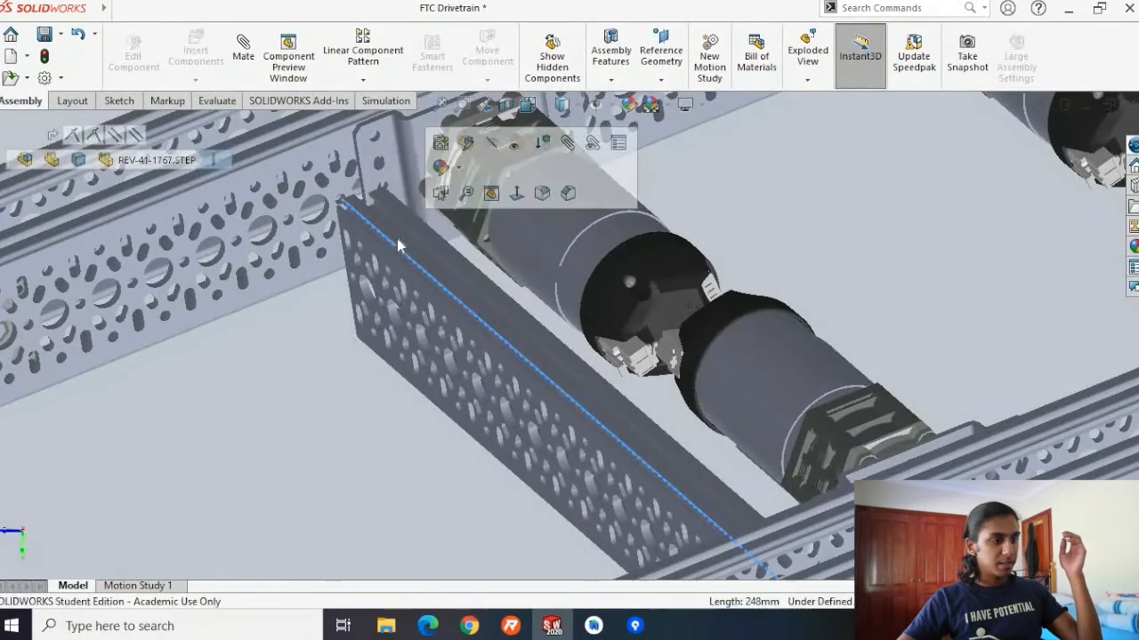
{"action": "left_click", "coordinate": [393, 241]}
{"action": "middle_click", "coordinate": [356, 285]}
{"action": "middle_click_drag", "start_coordinate": [356, 286], "coordinate": [369, 140]}
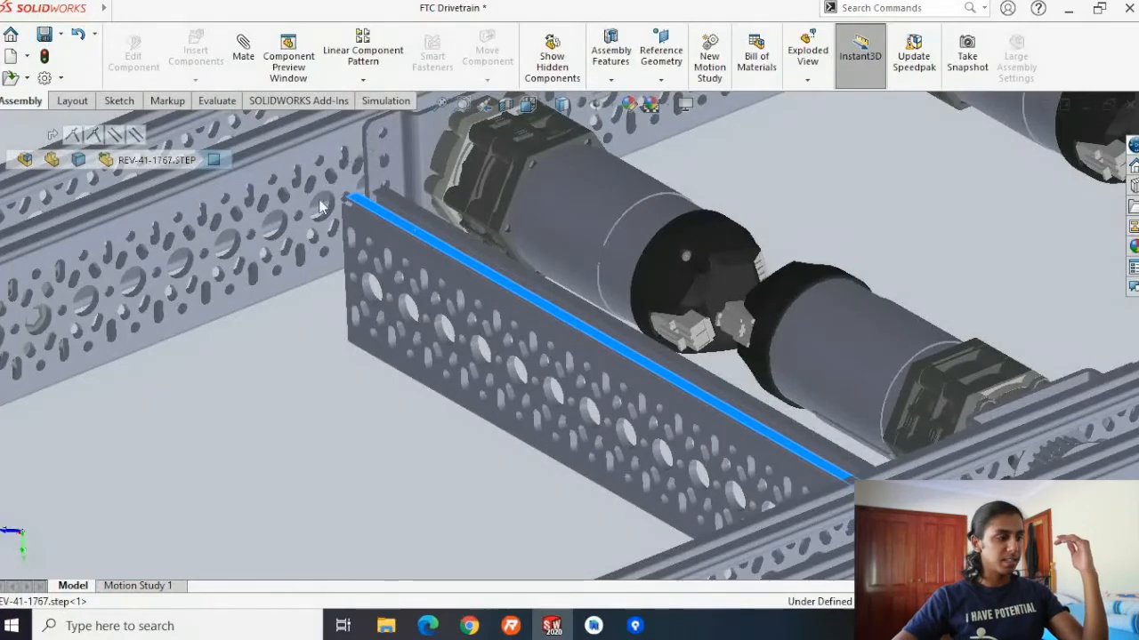
{"action": "scroll", "coordinate": [393, 230], "scroll_direction": "up", "scroll_amount": 3}
{"action": "scroll", "coordinate": [472, 278], "scroll_direction": "down", "scroll_amount": 3}
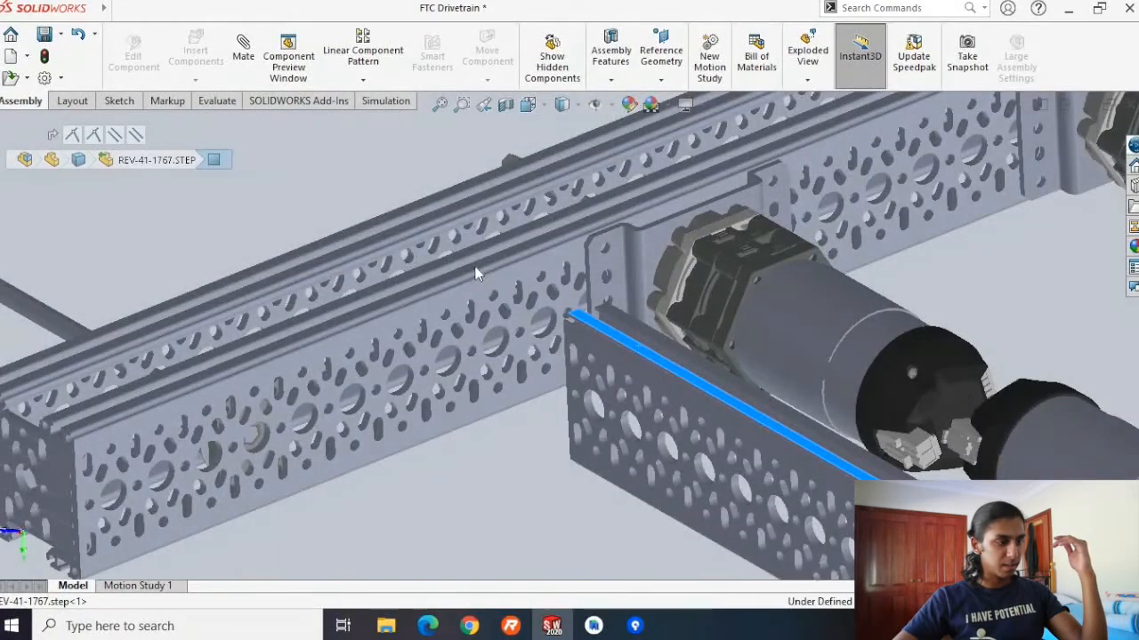
{"action": "left_click", "coordinate": [475, 272]}
{"action": "left_click", "coordinate": [585, 322]}
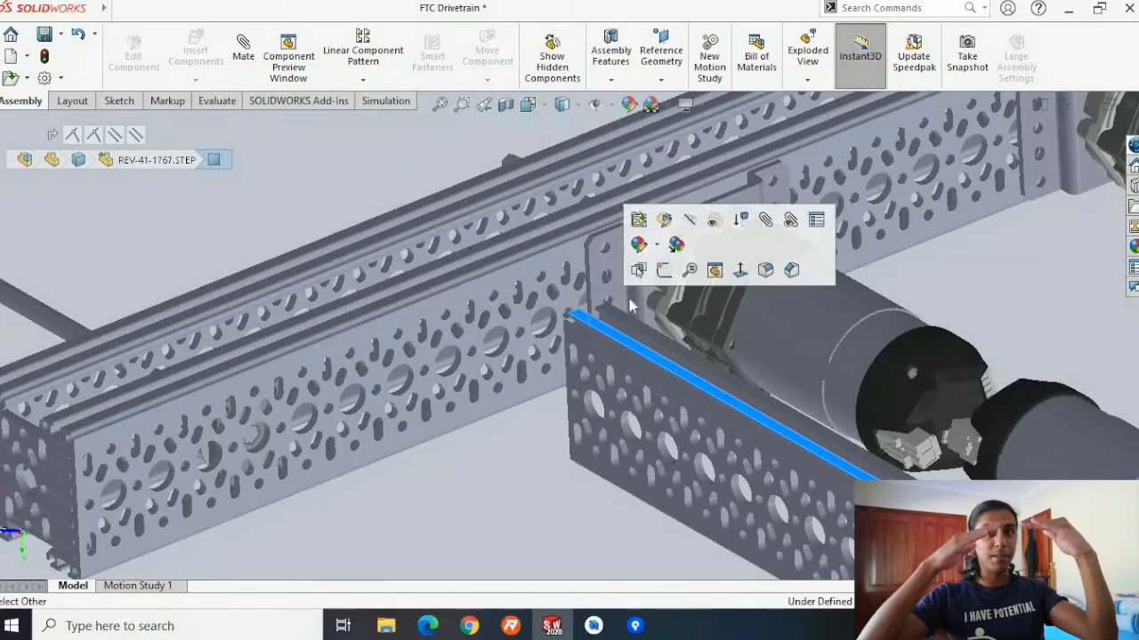
{"action": "scroll", "coordinate": [549, 352], "scroll_direction": "down", "scroll_amount": 3}
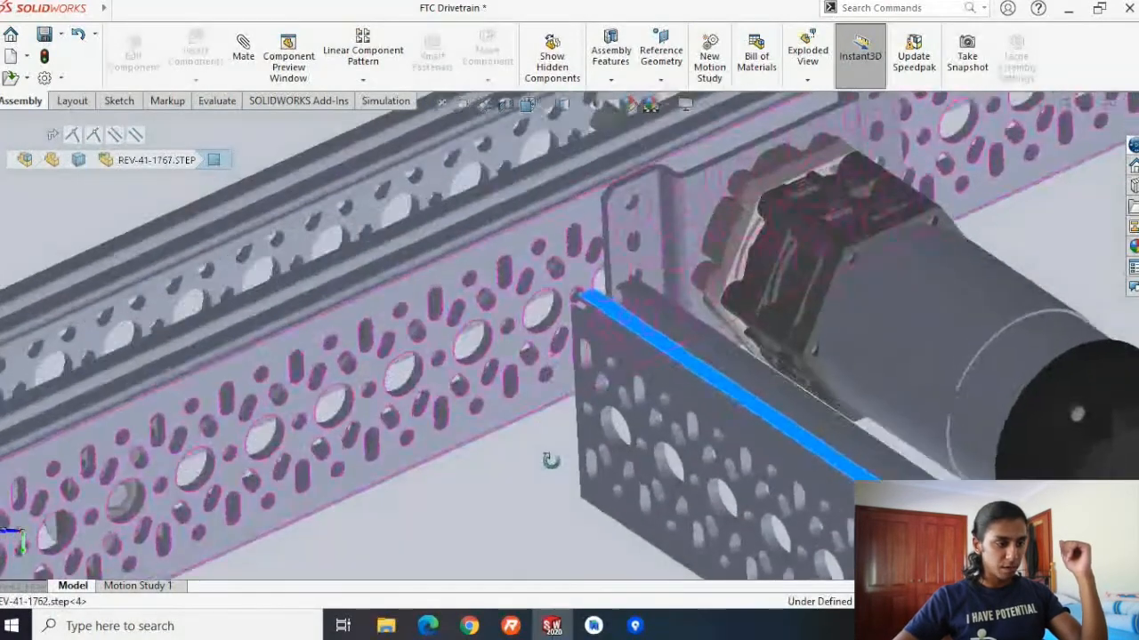
{"action": "middle_click_drag", "start_coordinate": [546, 460], "coordinate": [561, 378]}
{"action": "left_click", "coordinate": [527, 283]}
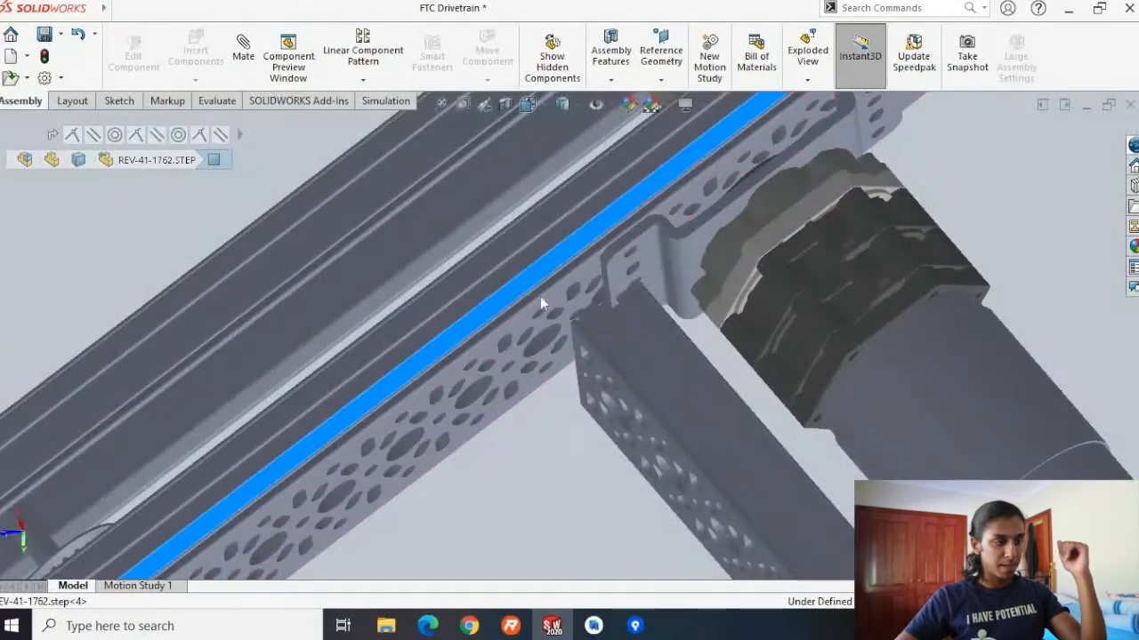
{"action": "left_click", "coordinate": [614, 347], "text": "ctrl"}
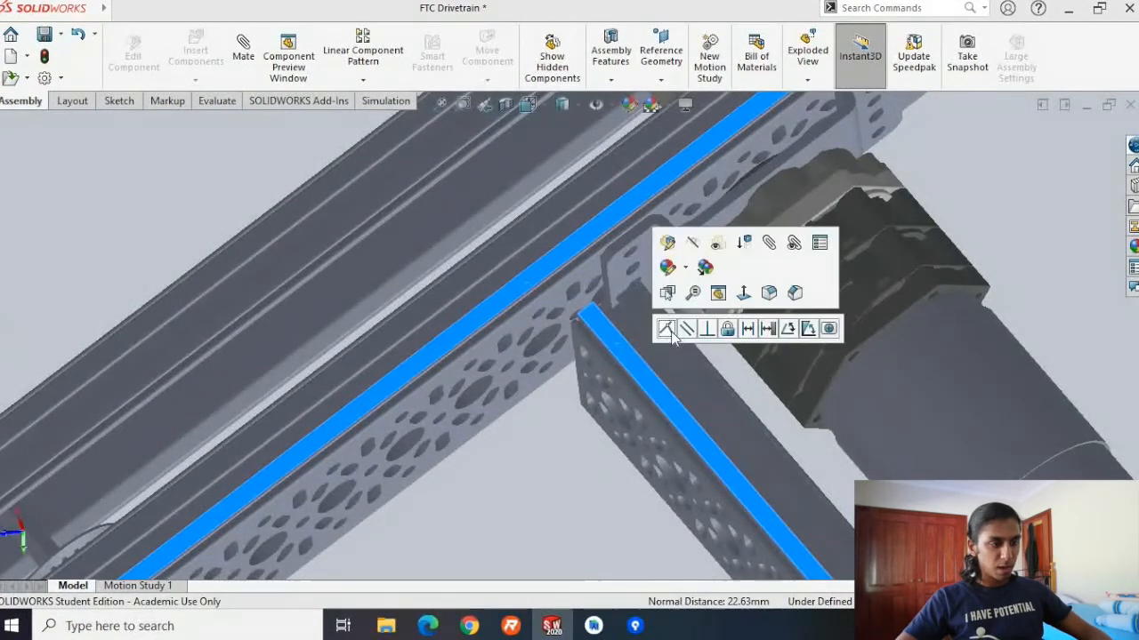
{"action": "left_click", "coordinate": [663, 331]}
{"action": "left_click", "coordinate": [526, 492]}
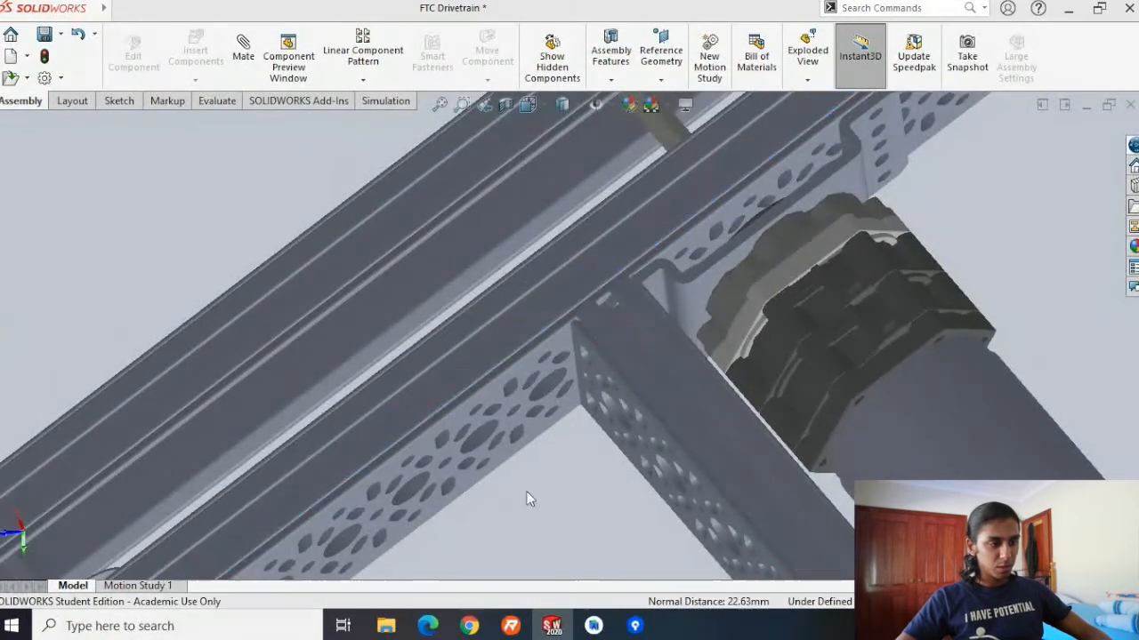
Mate the C channel's narrow flange face coincident with the matching lengthwise flange face of the second drive rail.
{"action": "middle_click_drag", "start_coordinate": [554, 473], "coordinate": [676, 471]}
{"action": "scroll", "coordinate": [607, 411], "scroll_direction": "up", "scroll_amount": 5}
{"action": "scroll", "coordinate": [949, 385], "scroll_direction": "down", "scroll_amount": 8}
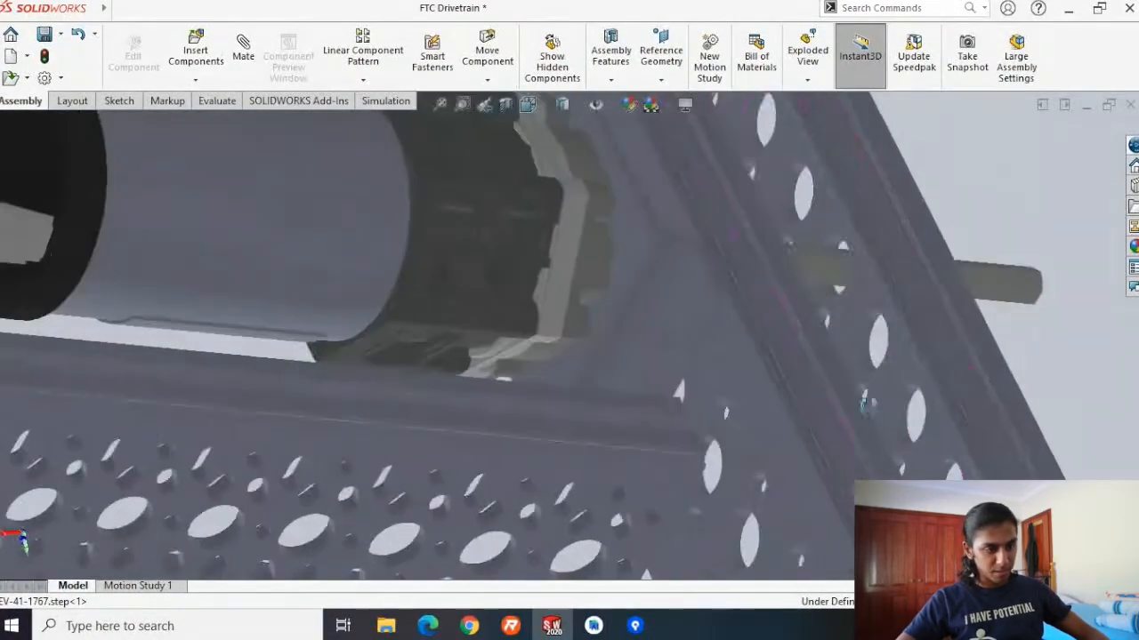
{"action": "middle_click_drag", "start_coordinate": [863, 402], "coordinate": [714, 453]}
{"action": "left_click", "coordinate": [693, 472]}
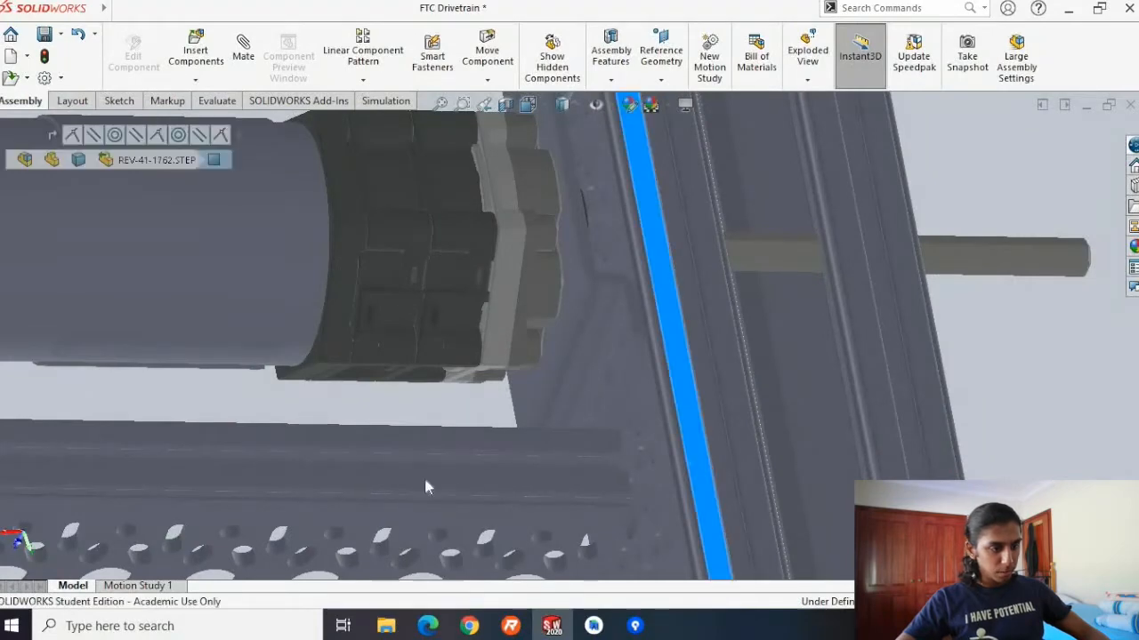
{"action": "left_click", "coordinate": [450, 485], "text": "ctrl"}
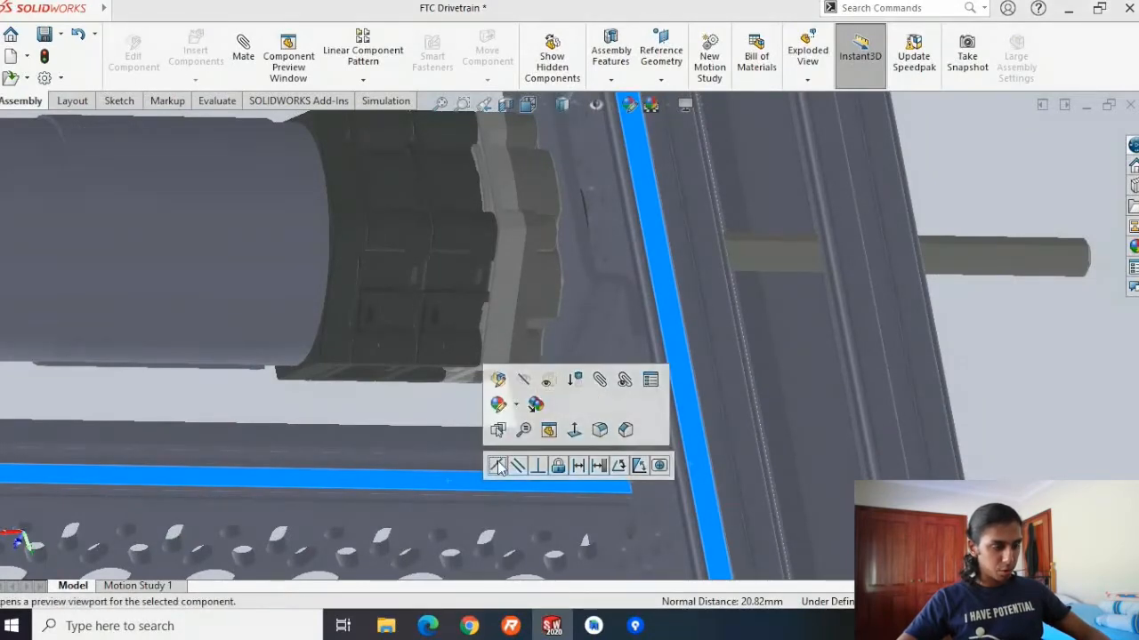
{"action": "left_click", "coordinate": [498, 465]}
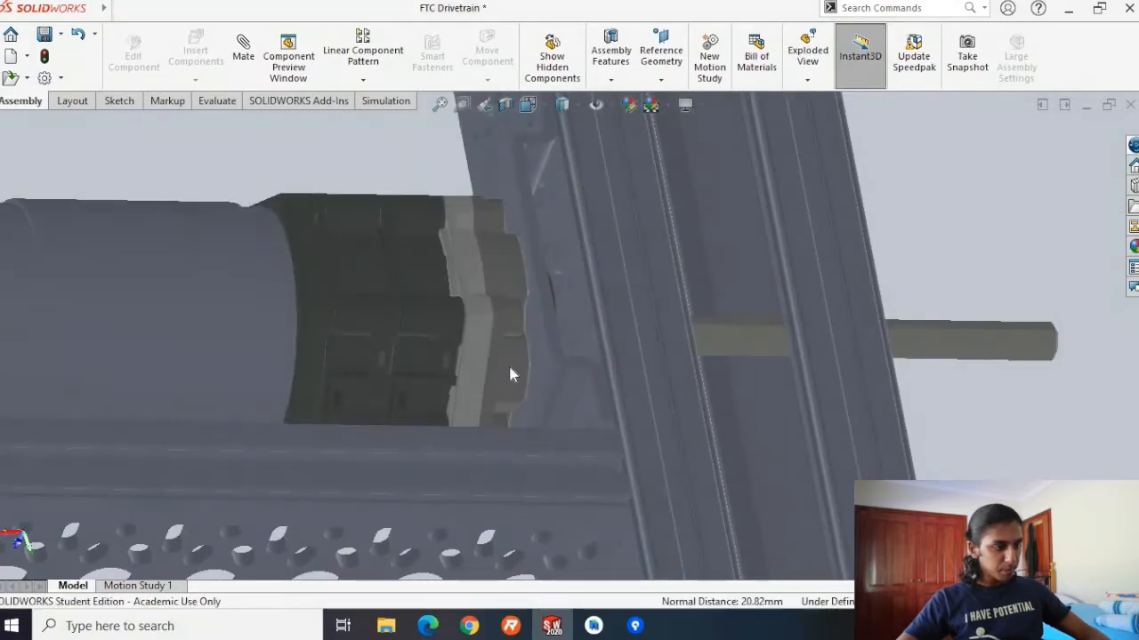
Inspect the joined frame from several angles and test how the drive rails can move against the C channel.
{"action": "middle_click_drag", "start_coordinate": [504, 371], "coordinate": [333, 330]}
{"action": "scroll", "coordinate": [336, 356], "scroll_direction": "up", "scroll_amount": 3}
{"action": "middle_click_drag", "start_coordinate": [324, 414], "coordinate": [320, 501]}
{"action": "mouse_move", "coordinate": [311, 427]}
{"action": "left_mouse_down"}
{"action": "mouse_move", "coordinate": [326, 373]}
{"action": "mouse_move", "coordinate": [320, 420]}
{"action": "left_mouse_up"}
{"action": "middle_click_drag", "start_coordinate": [489, 467], "coordinate": [620, 424]}
{"action": "mouse_move", "coordinate": [612, 441]}
{"action": "left_mouse_down"}
{"action": "mouse_move", "coordinate": [614, 338]}
{"action": "mouse_move", "coordinate": [623, 450]}
{"action": "left_mouse_up"}
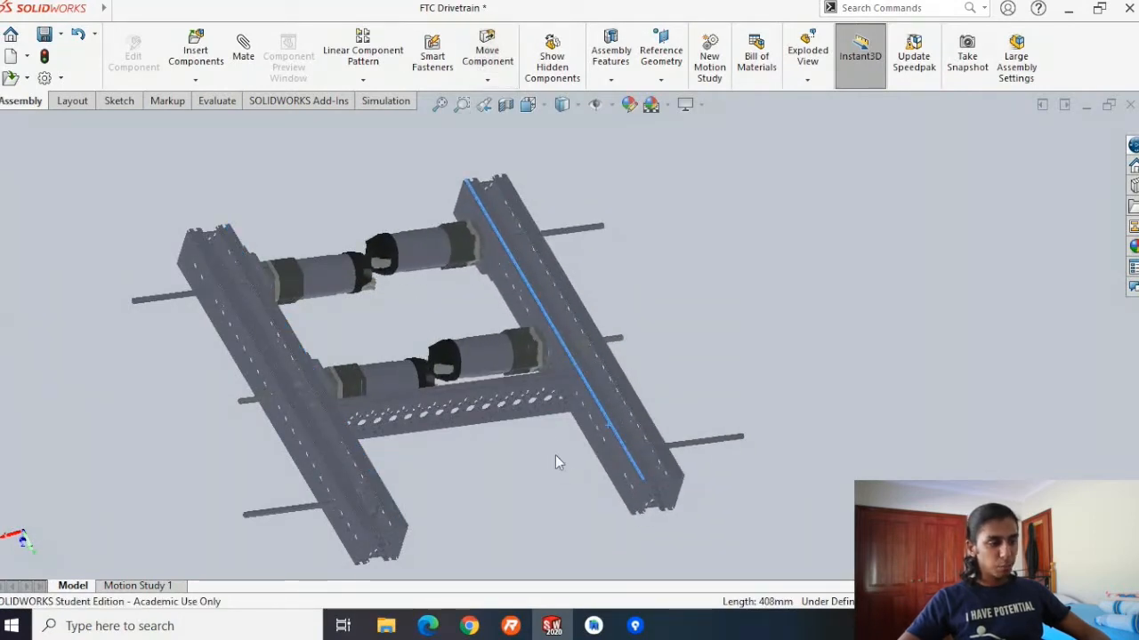
{"action": "scroll", "coordinate": [555, 454], "scroll_direction": "up", "scroll_amount": 4}
{"action": "middle_click_drag", "start_coordinate": [569, 401], "coordinate": [525, 445]}
{"action": "scroll", "coordinate": [519, 438], "scroll_direction": "down", "scroll_amount": 6}
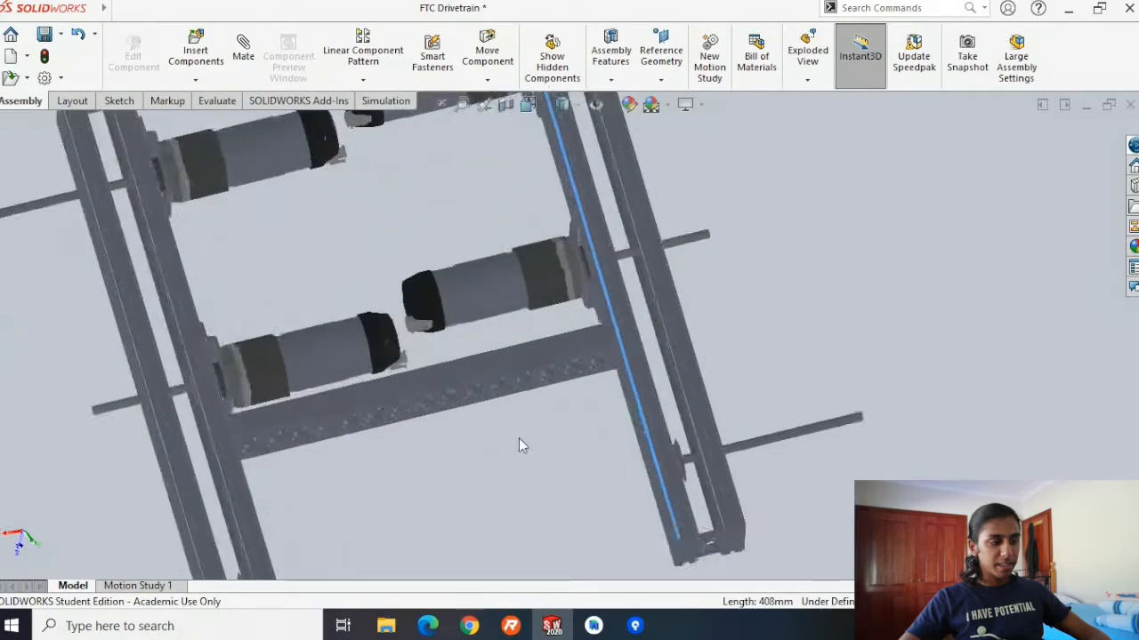
Examine the C channel's end face and its fit against the perforated inner faces of the drive rails from both sides.
{"action": "middle_click_drag", "start_coordinate": [504, 290], "coordinate": [665, 386]}
{"action": "scroll", "coordinate": [592, 350], "scroll_direction": "down", "scroll_amount": 5}
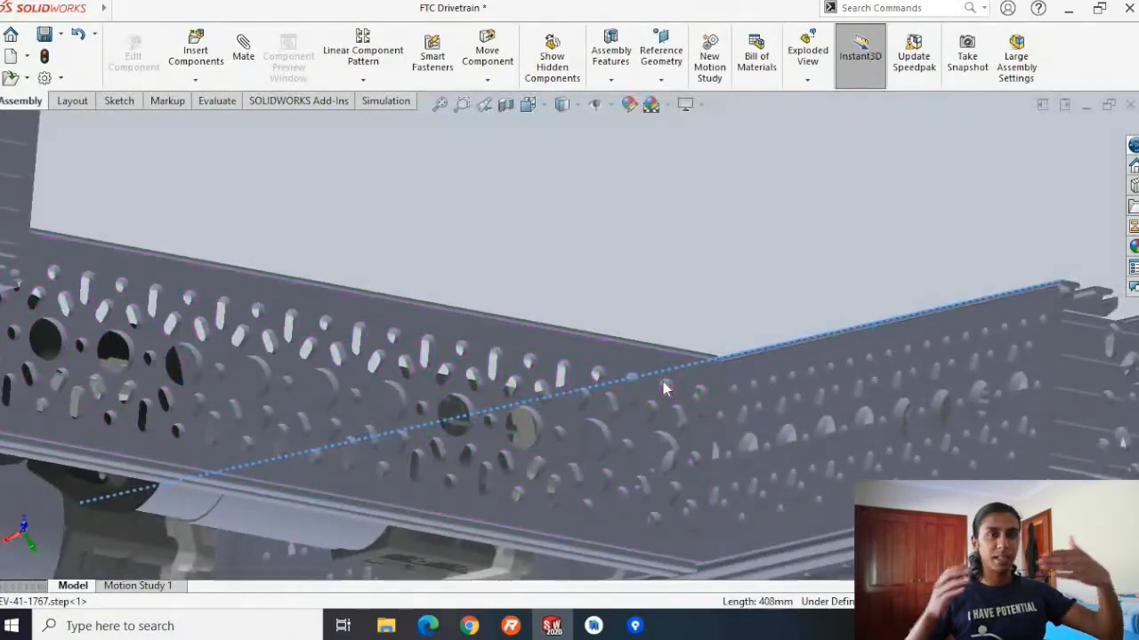
{"action": "mouse_move", "coordinate": [664, 388]}
{"action": "middle_mouse_down"}
{"action": "mouse_move", "coordinate": [509, 396]}
{"action": "mouse_move", "coordinate": [678, 399]}
{"action": "middle_mouse_up"}
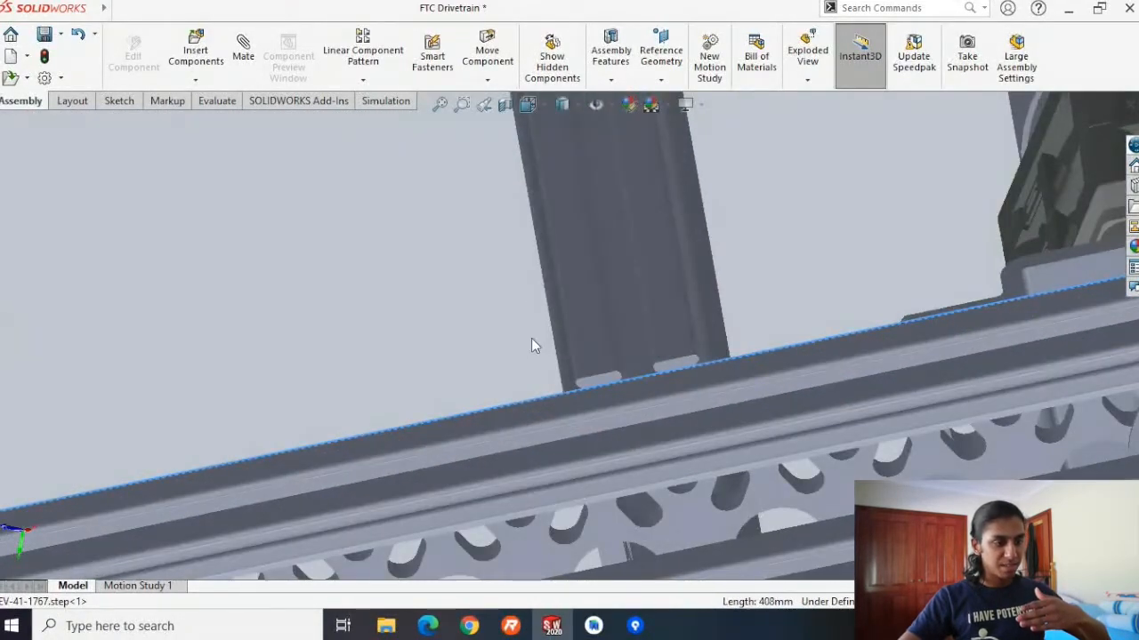
{"action": "left_click", "coordinate": [595, 303]}
{"action": "left_click_drag", "start_coordinate": [689, 323], "coordinate": [565, 200]}
{"action": "left_click_drag", "start_coordinate": [701, 397], "coordinate": [672, 375]}
{"action": "middle_click_drag", "start_coordinate": [672, 375], "coordinate": [654, 280]}
{"action": "middle_click_drag", "start_coordinate": [637, 238], "coordinate": [661, 364]}
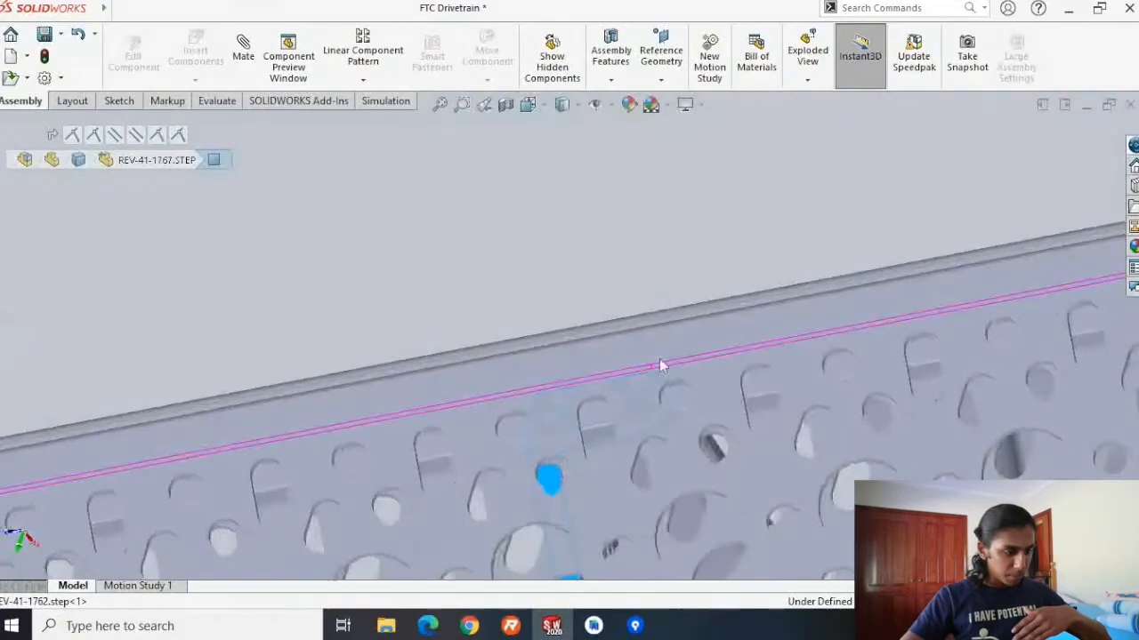
{"action": "scroll", "coordinate": [661, 364], "scroll_direction": "up", "scroll_amount": 3}
{"action": "middle_click_drag", "start_coordinate": [541, 432], "coordinate": [564, 521]}
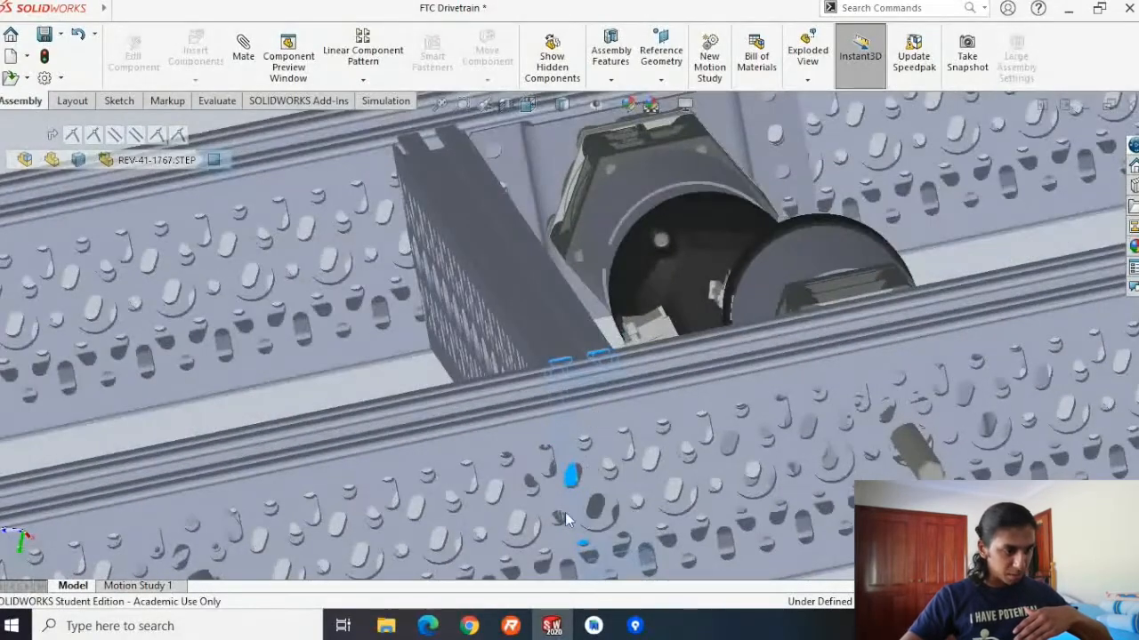
{"action": "middle_click_drag", "start_coordinate": [633, 498], "coordinate": [217, 410]}
{"action": "scroll", "coordinate": [216, 409], "scroll_direction": "down", "scroll_amount": 7}
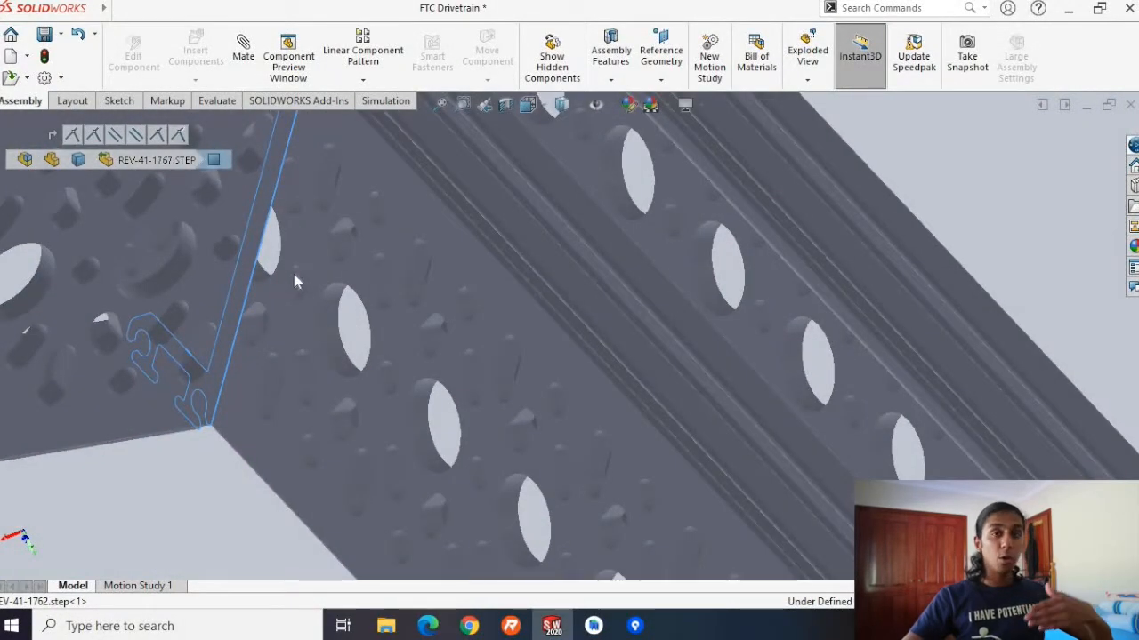
{"action": "scroll", "coordinate": [287, 281], "scroll_direction": "up", "scroll_amount": 4}
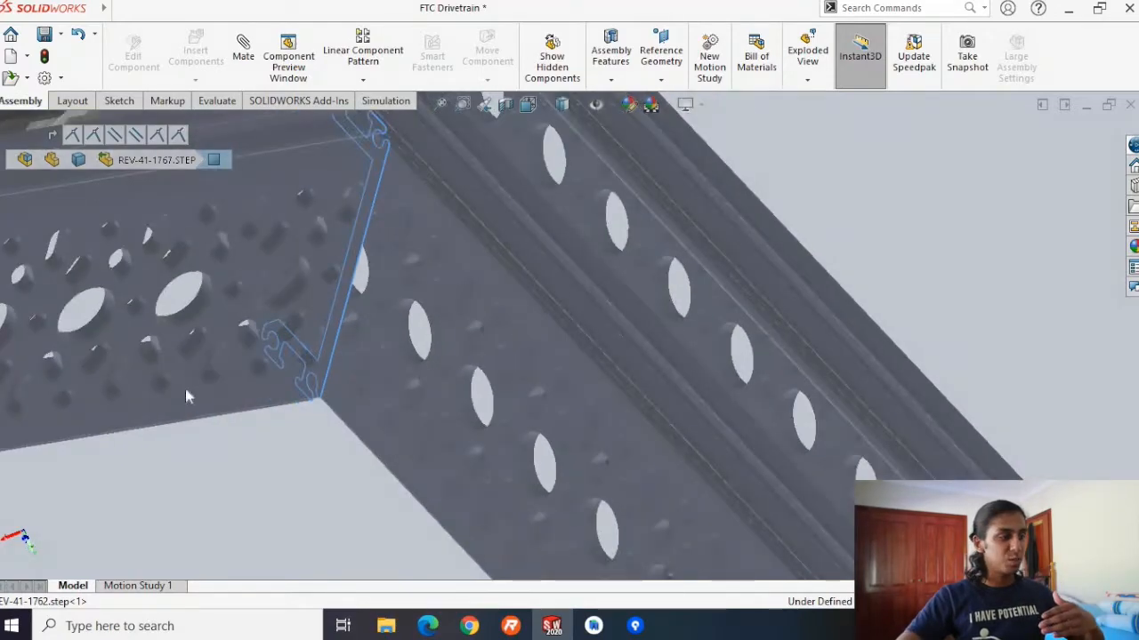
{"action": "middle_click_drag", "start_coordinate": [179, 385], "coordinate": [109, 340]}
{"action": "scroll", "coordinate": [179, 347], "scroll_direction": "up", "scroll_amount": 4}
Check the REV final assembly diagram in the browser, and back in SOLIDWORKS slide the drive rails lengthwise along the C channel's ends.
{"action": "left_click", "coordinate": [552, 627]}
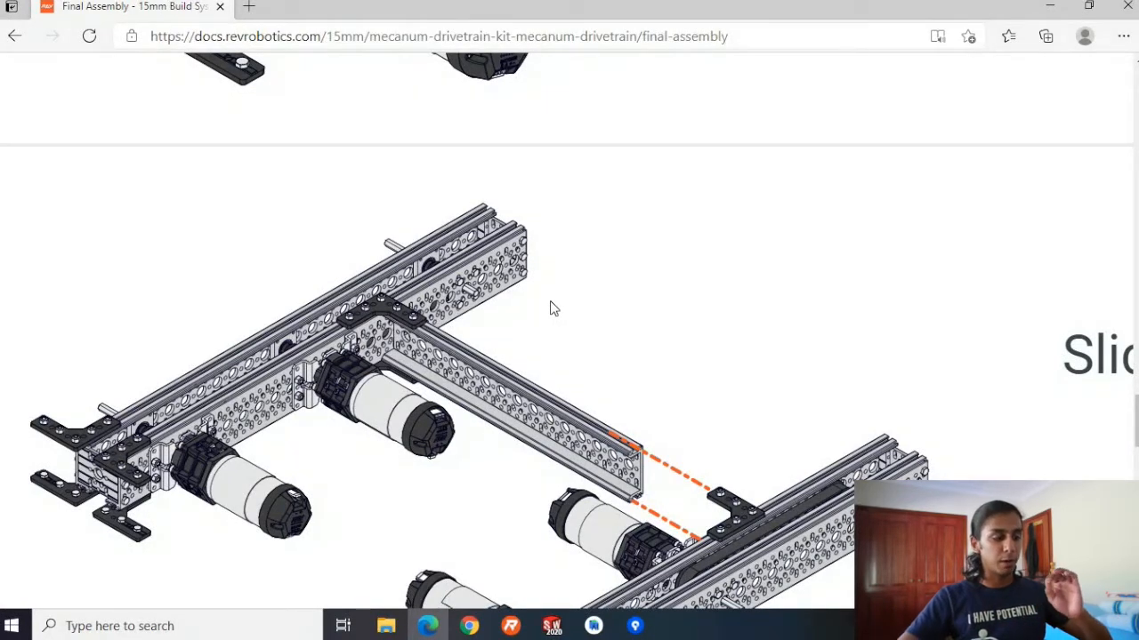
{"action": "left_click", "coordinate": [552, 623]}
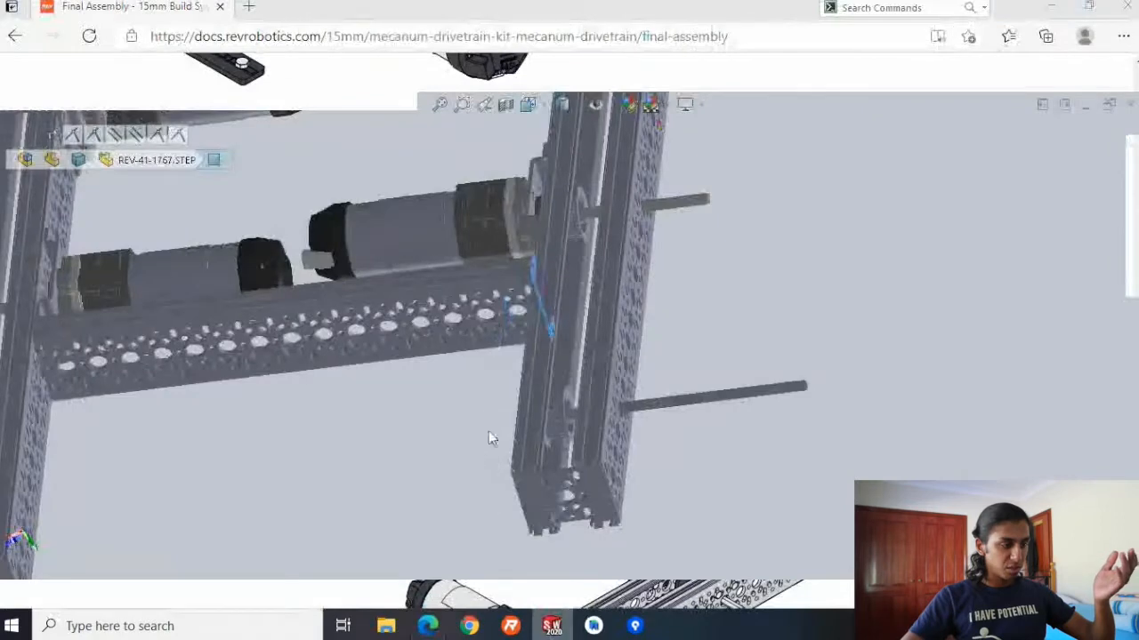
{"action": "scroll", "coordinate": [464, 356], "scroll_direction": "up", "scroll_amount": 4}
{"action": "middle_click_drag", "start_coordinate": [462, 356], "coordinate": [530, 370]}
{"action": "left_click_drag", "start_coordinate": [563, 381], "coordinate": [563, 456]}
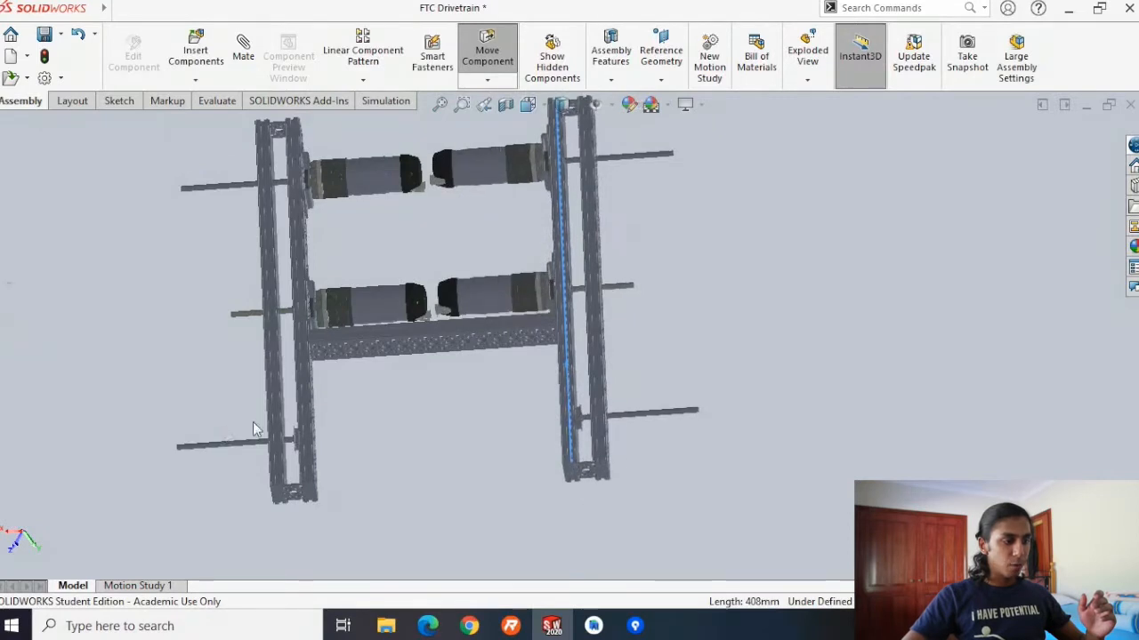
{"action": "mouse_move", "coordinate": [298, 369]}
{"action": "left_mouse_down"}
{"action": "mouse_move", "coordinate": [301, 343]}
{"action": "mouse_move", "coordinate": [302, 373]}
{"action": "left_mouse_up"}
{"action": "middle_click_drag", "start_coordinate": [386, 352], "coordinate": [388, 436]}
{"action": "left_click_drag", "start_coordinate": [388, 435], "coordinate": [355, 395]}
{"action": "left_click_drag", "start_coordinate": [642, 396], "coordinate": [642, 423]}
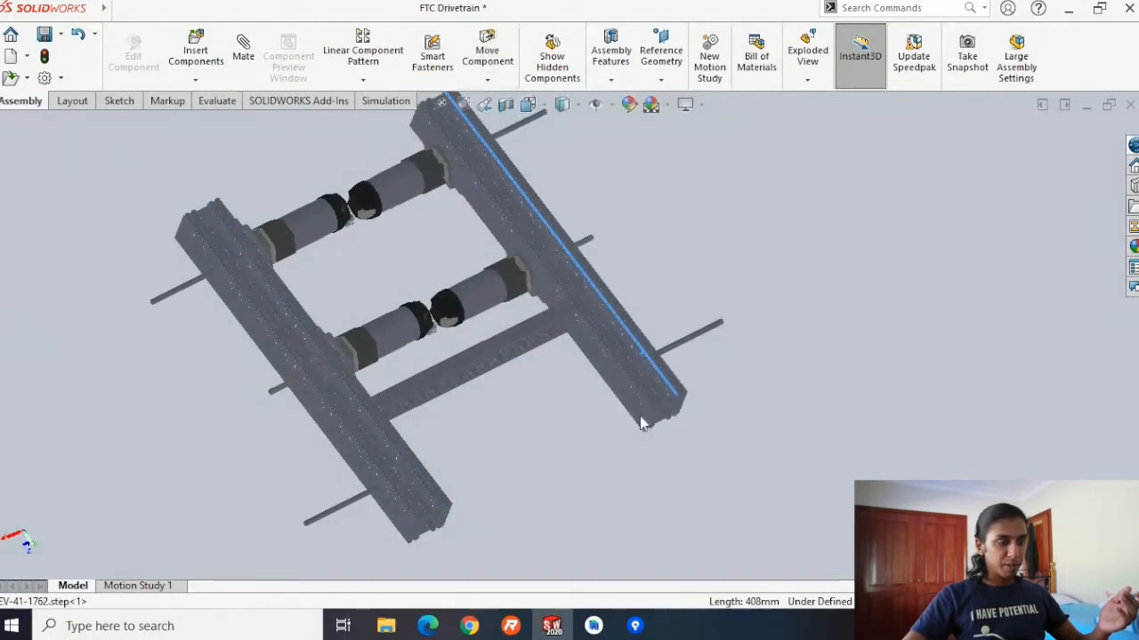
Mate the perforated end-plate faces of the two drive rails coincident so the rail ends line up.
{"action": "left_click", "coordinate": [642, 422]}
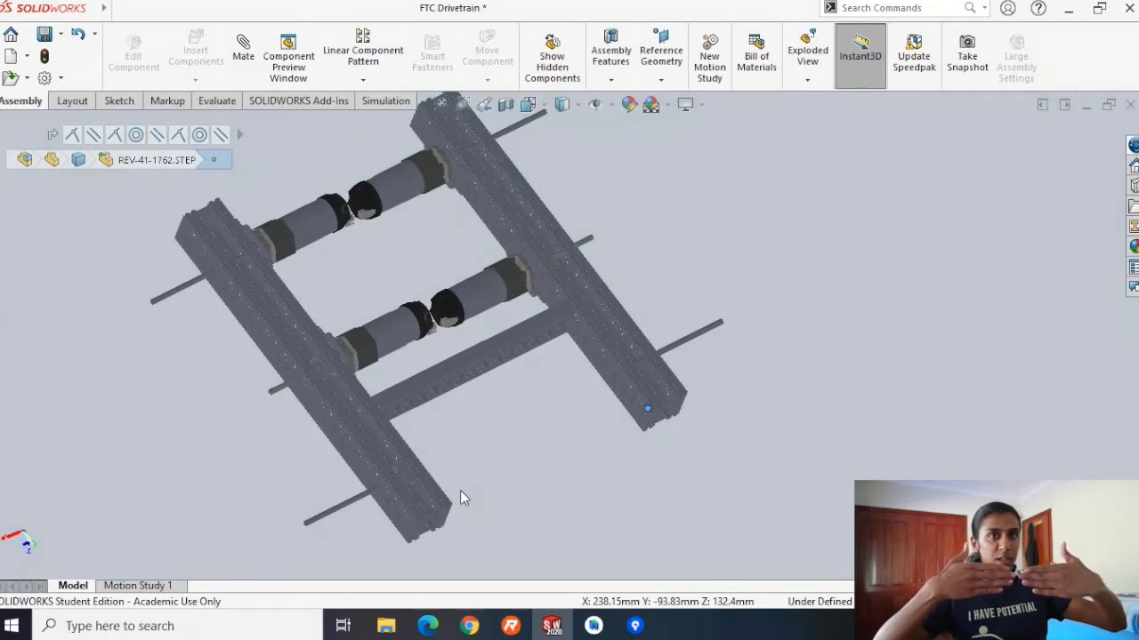
{"action": "middle_click_drag", "start_coordinate": [689, 455], "coordinate": [384, 374]}
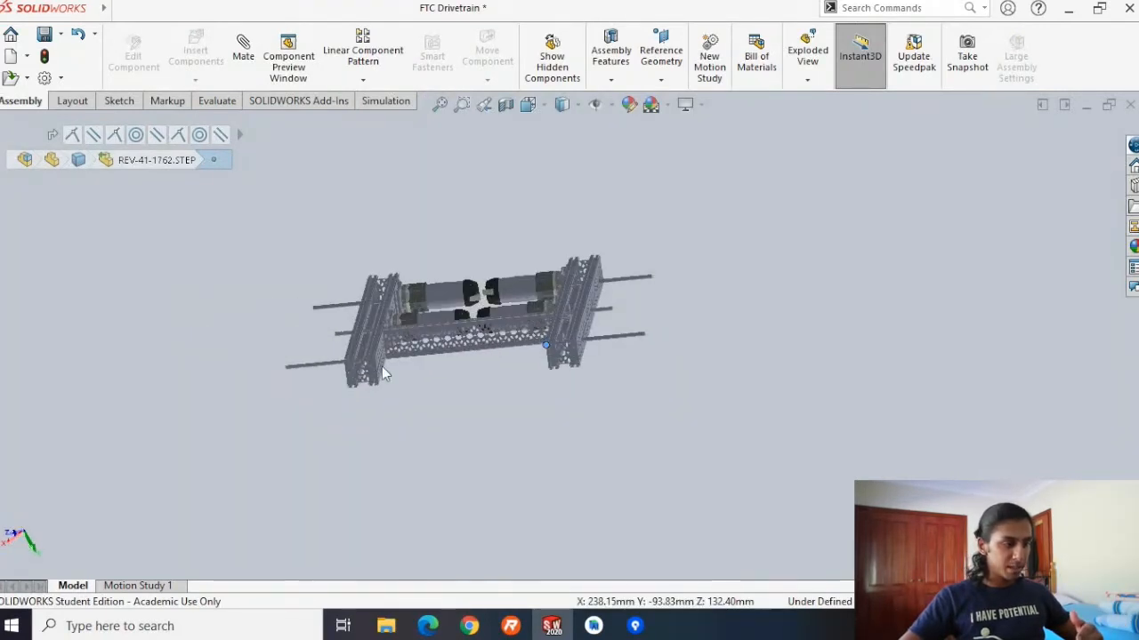
{"action": "scroll", "coordinate": [382, 374], "scroll_direction": "down", "scroll_amount": 4}
{"action": "left_click", "coordinate": [384, 383]}
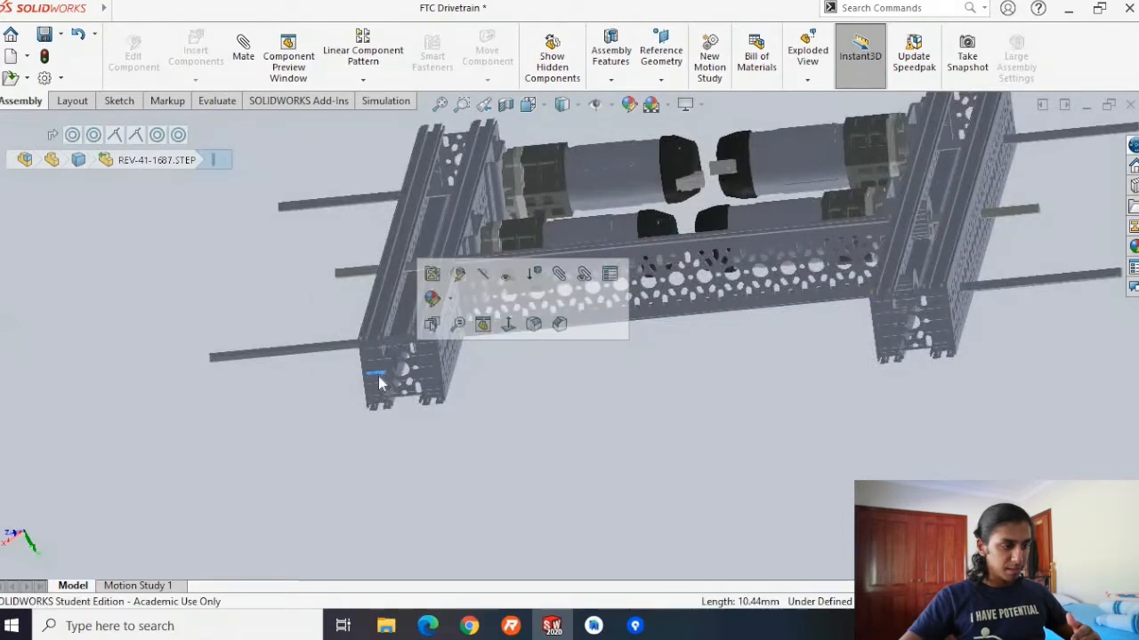
{"action": "scroll", "coordinate": [903, 329], "scroll_direction": "down", "scroll_amount": 2}
{"action": "scroll", "coordinate": [903, 329], "scroll_direction": "down", "scroll_amount": 2}
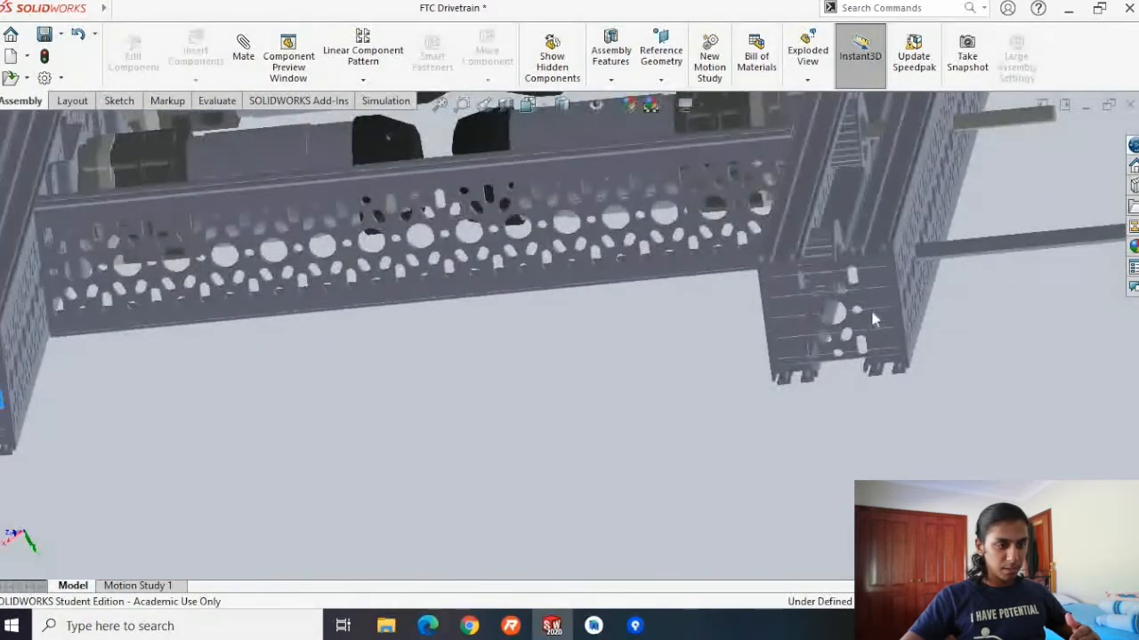
{"action": "left_click", "coordinate": [873, 316]}
{"action": "left_click", "coordinate": [749, 354]}
{"action": "left_click", "coordinate": [794, 325]}
{"action": "scroll", "coordinate": [246, 444], "scroll_direction": "up", "scroll_amount": 3}
{"action": "scroll", "coordinate": [180, 416], "scroll_direction": "down", "scroll_amount": 4}
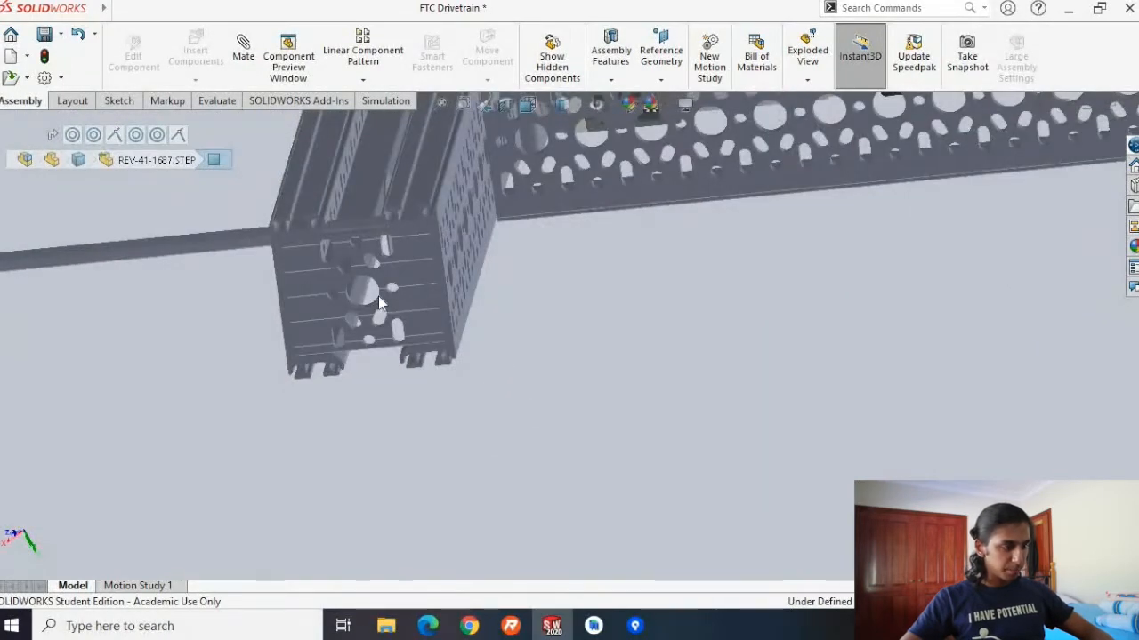
{"action": "left_click", "coordinate": [407, 278]}
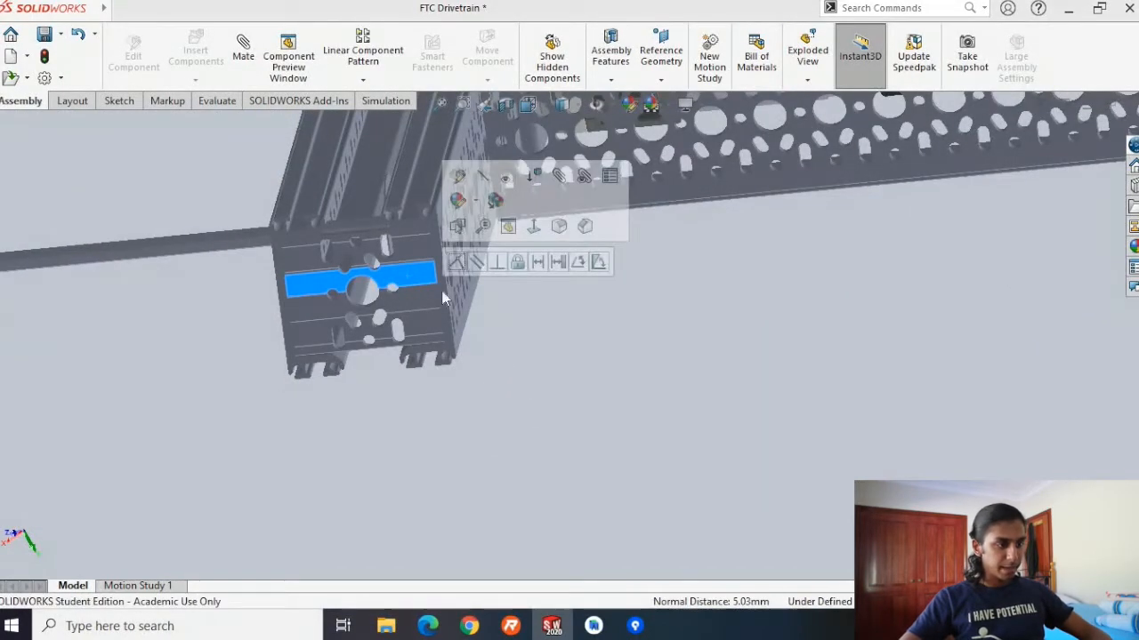
{"action": "left_click", "coordinate": [457, 264]}
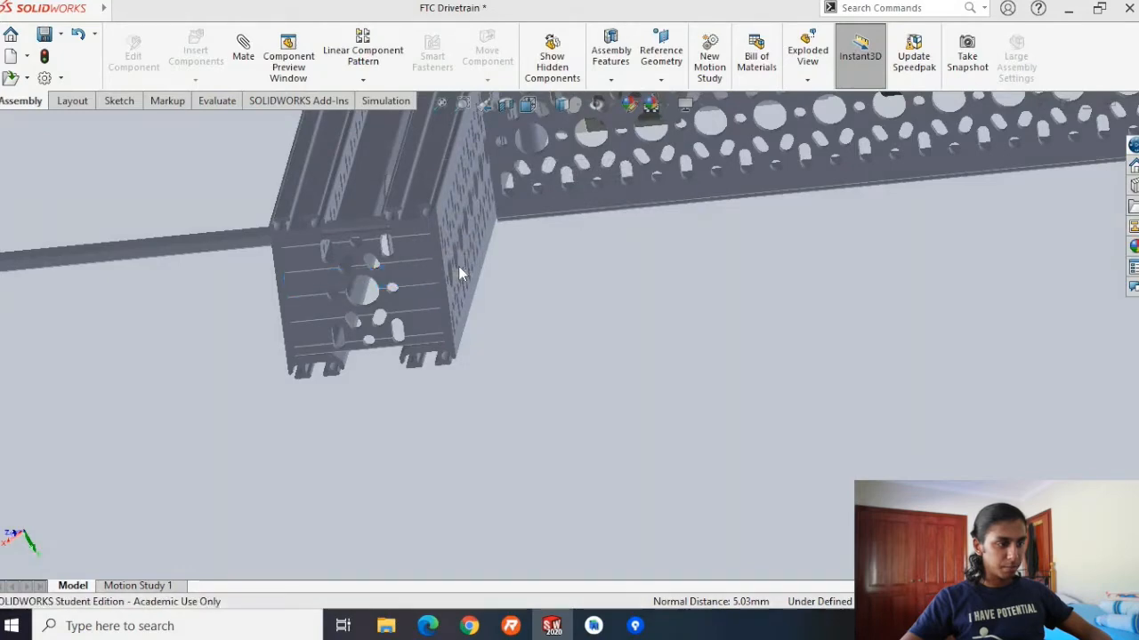
Test how the two aligned drive rails slide together along the C channel.
{"action": "scroll", "coordinate": [738, 405], "scroll_direction": "up", "scroll_amount": 5}
{"action": "middle_click_drag", "start_coordinate": [739, 400], "coordinate": [758, 507]}
{"action": "left_click_drag", "start_coordinate": [868, 226], "coordinate": [883, 281]}
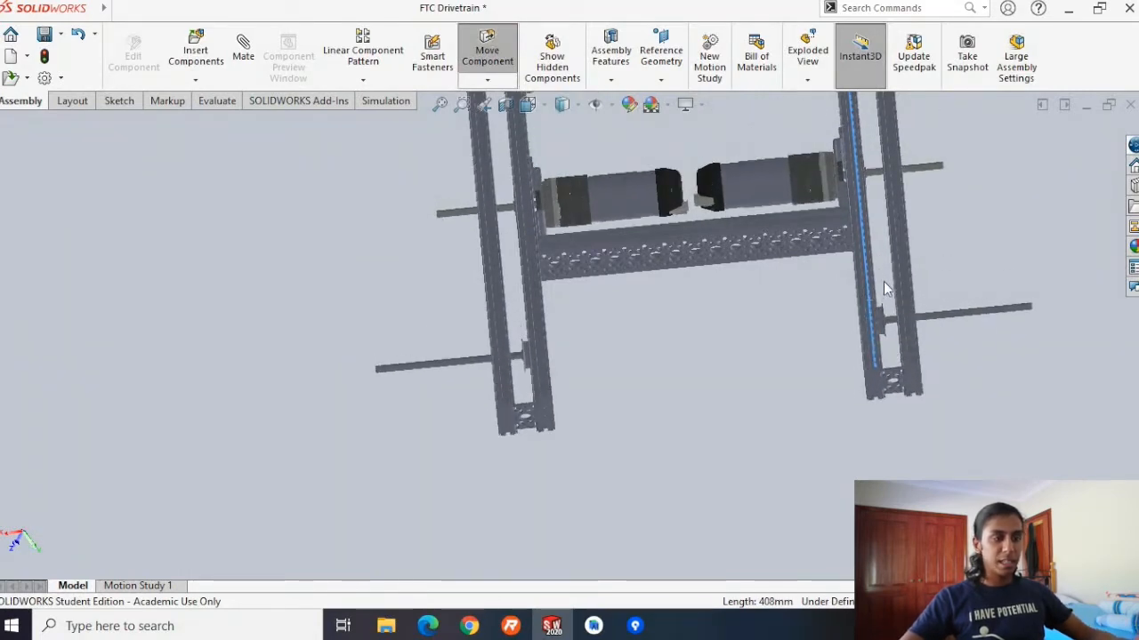
{"action": "key", "text": "Escape"}
{"action": "middle_click_drag", "start_coordinate": [686, 361], "coordinate": [624, 336]}
{"action": "left_click", "coordinate": [828, 283]}
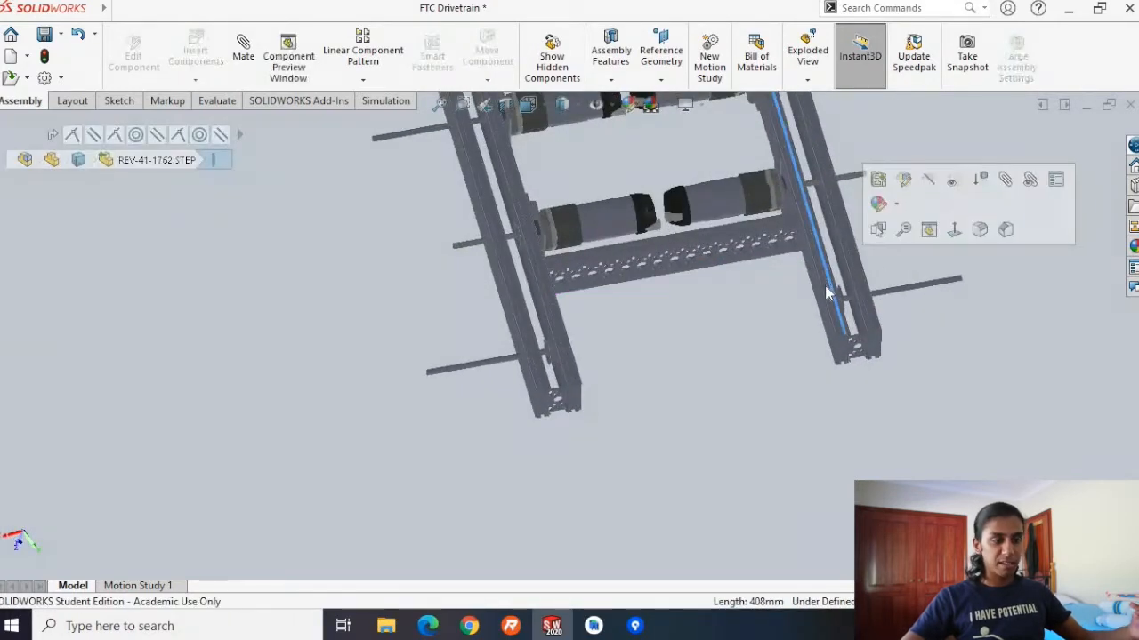
{"action": "left_click_drag", "start_coordinate": [825, 285], "coordinate": [822, 255]}
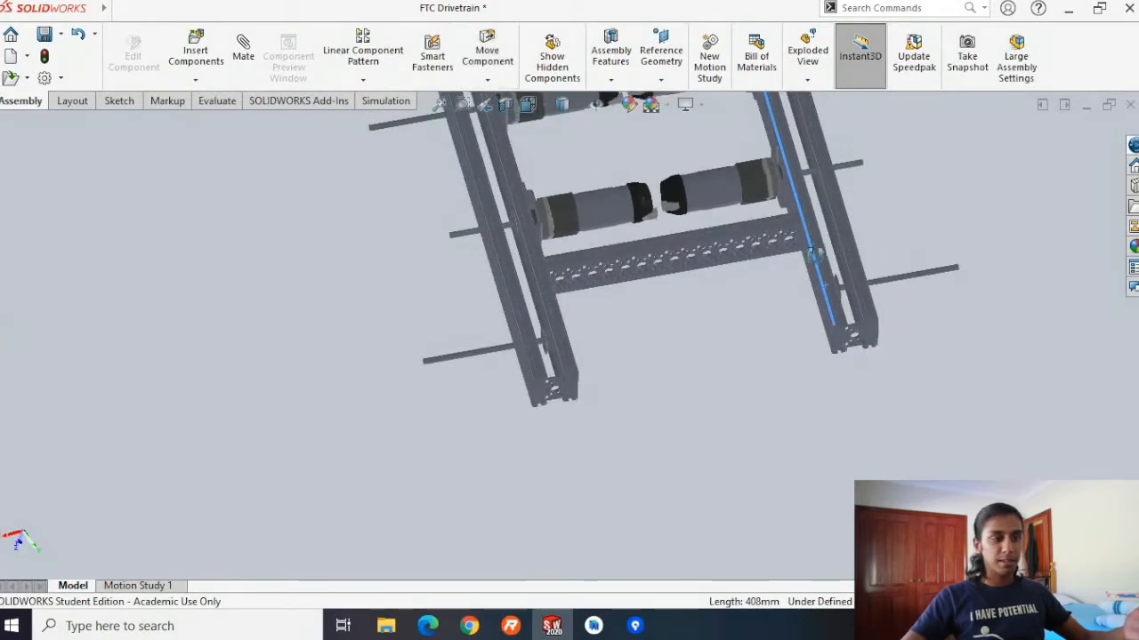
{"action": "middle_click_drag", "start_coordinate": [812, 249], "coordinate": [828, 258]}
{"action": "scroll", "coordinate": [826, 256], "scroll_direction": "up", "scroll_amount": 2}
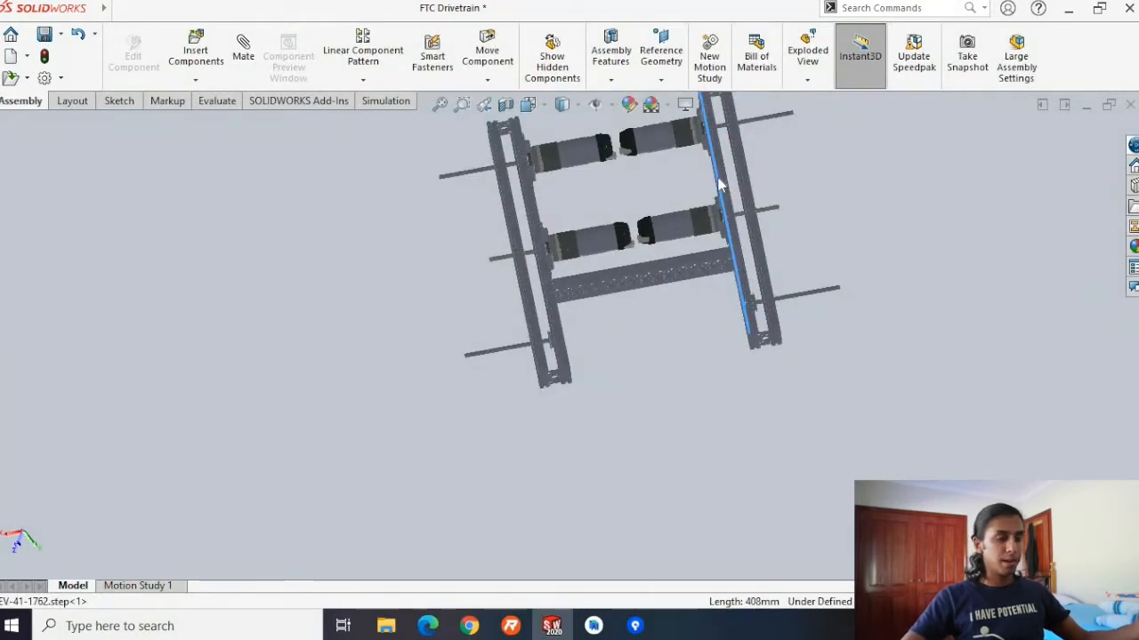
Slide the drive rails lengthwise until the nearest motor bracket sits close to the C channel.
{"action": "scroll", "coordinate": [721, 185], "scroll_direction": "down", "scroll_amount": 2}
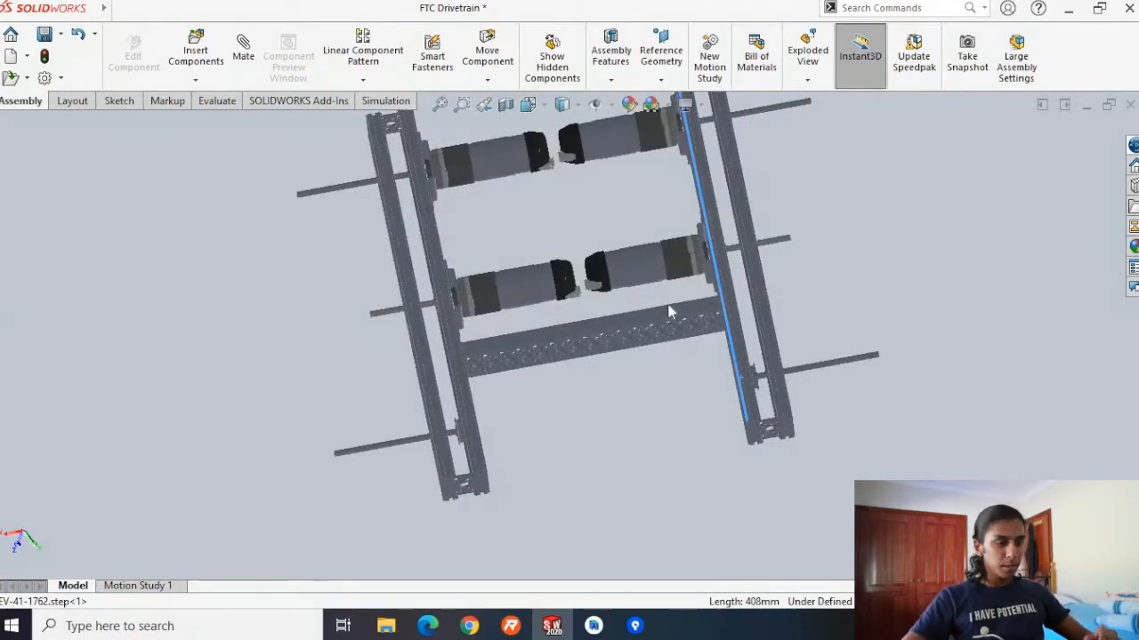
{"action": "scroll", "coordinate": [663, 304], "scroll_direction": "down", "scroll_amount": 5}
{"action": "middle_click_drag", "start_coordinate": [660, 299], "coordinate": [774, 313]}
{"action": "left_click_drag", "start_coordinate": [777, 317], "coordinate": [794, 388]}
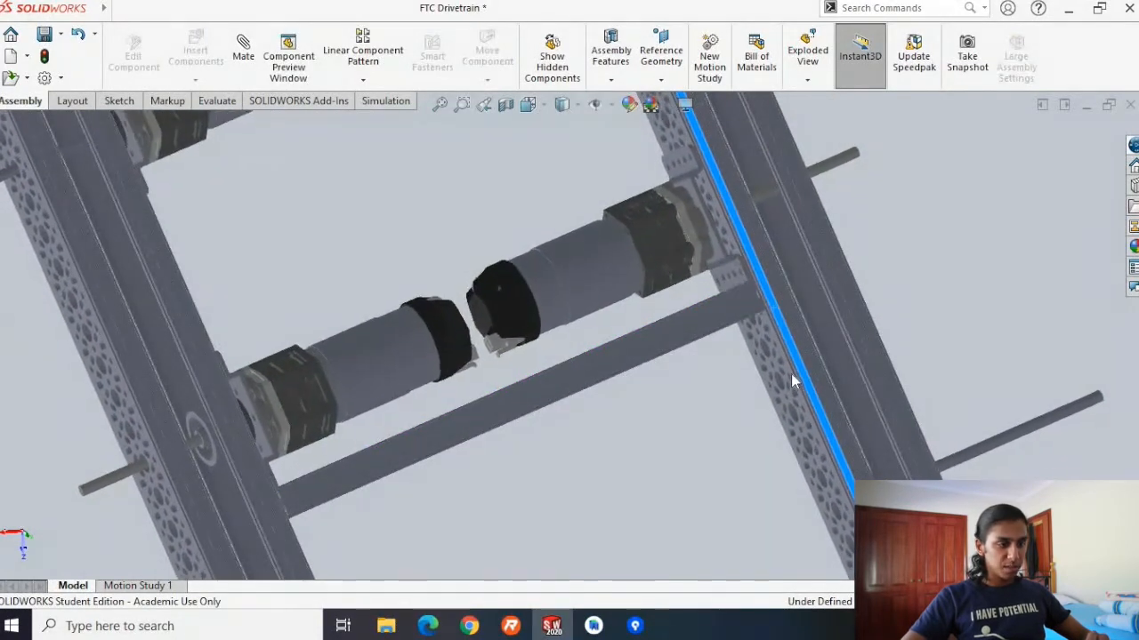
{"action": "scroll", "coordinate": [652, 259], "scroll_direction": "down", "scroll_amount": 5}
{"action": "left_click", "coordinate": [652, 260]}
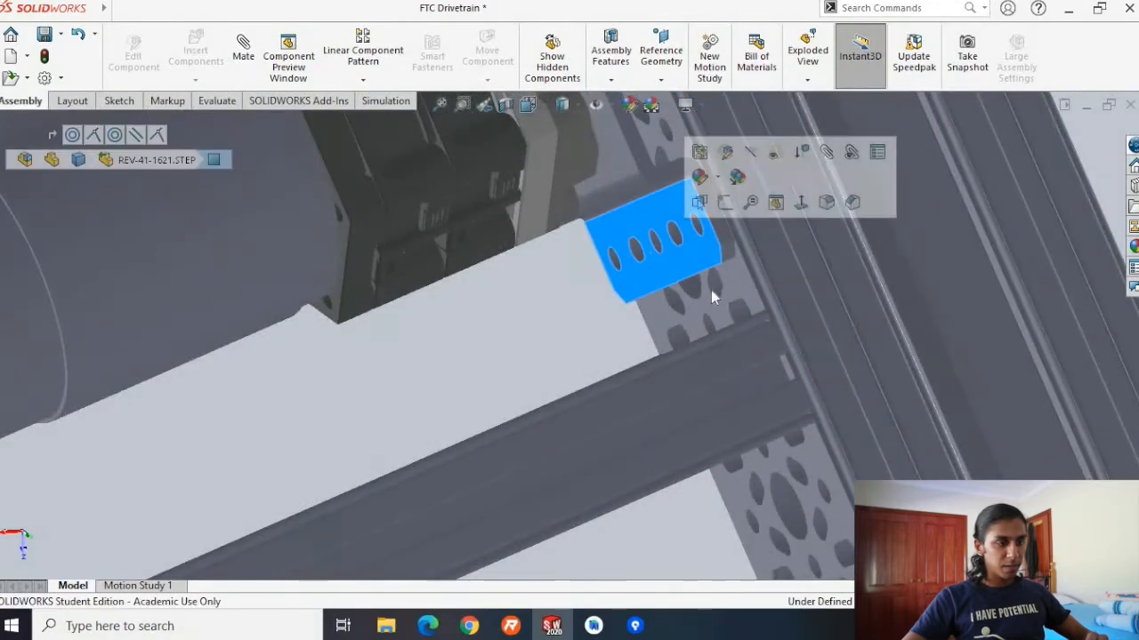
{"action": "left_click", "coordinate": [730, 281]}
{"action": "left_click", "coordinate": [624, 379]}
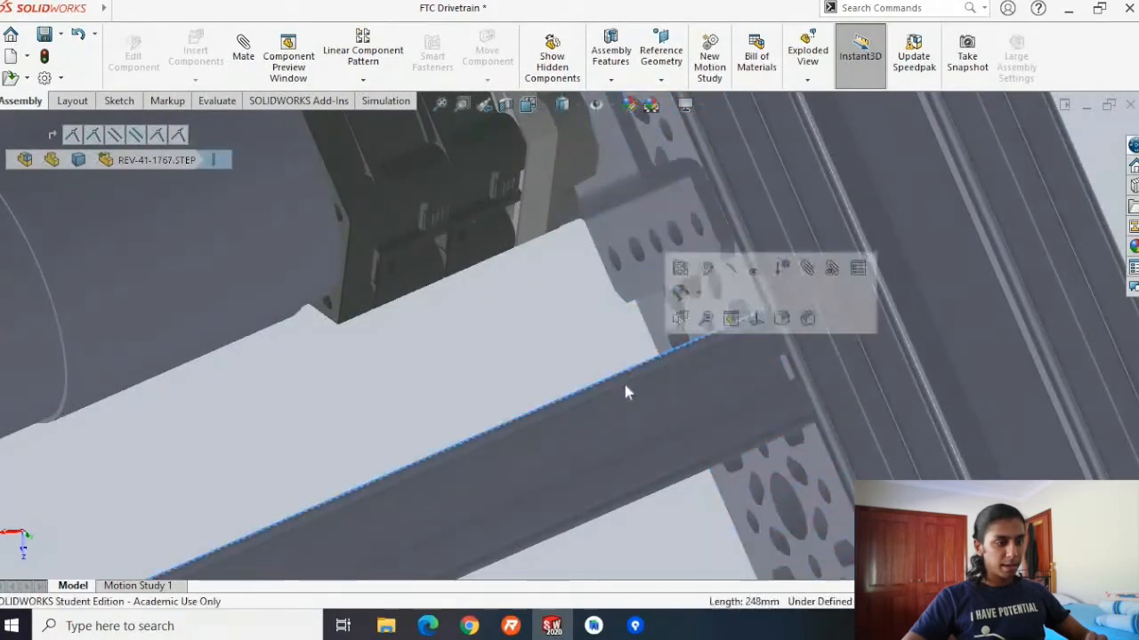
{"action": "left_click", "coordinate": [827, 384]}
{"action": "left_click_drag", "start_coordinate": [838, 393], "coordinate": [844, 428]}
Examine the C channel's position relative to the motor brackets and rail ends from above and below.
{"action": "middle_click_drag", "start_coordinate": [754, 429], "coordinate": [775, 383]}
{"action": "scroll", "coordinate": [534, 245], "scroll_direction": "up", "scroll_amount": 6}
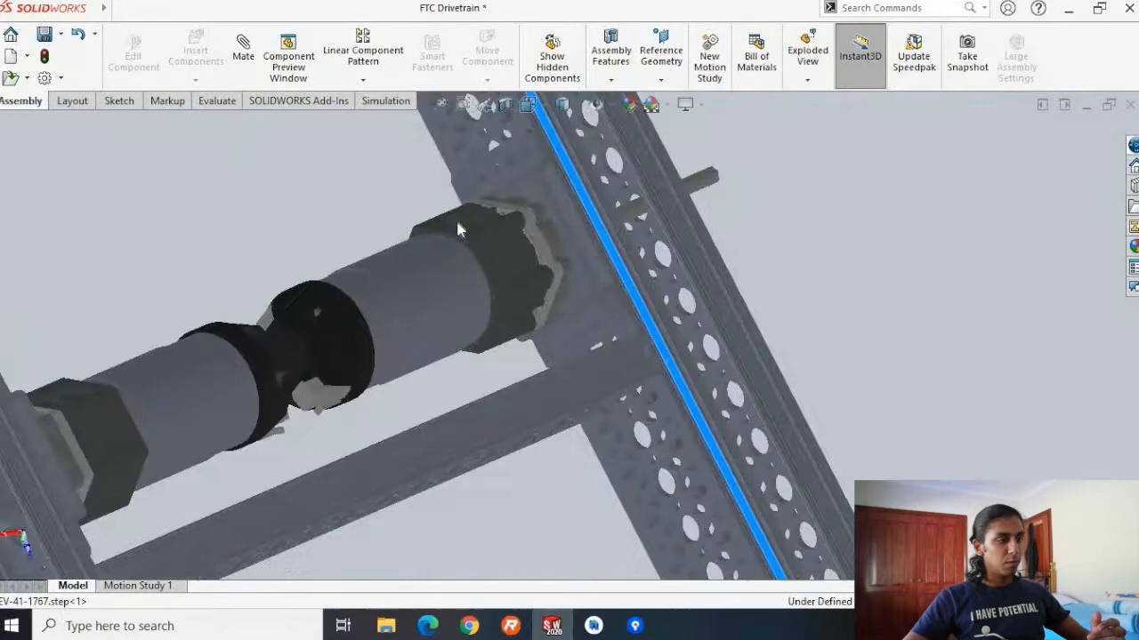
{"action": "scroll", "coordinate": [382, 267], "scroll_direction": "down", "scroll_amount": 5}
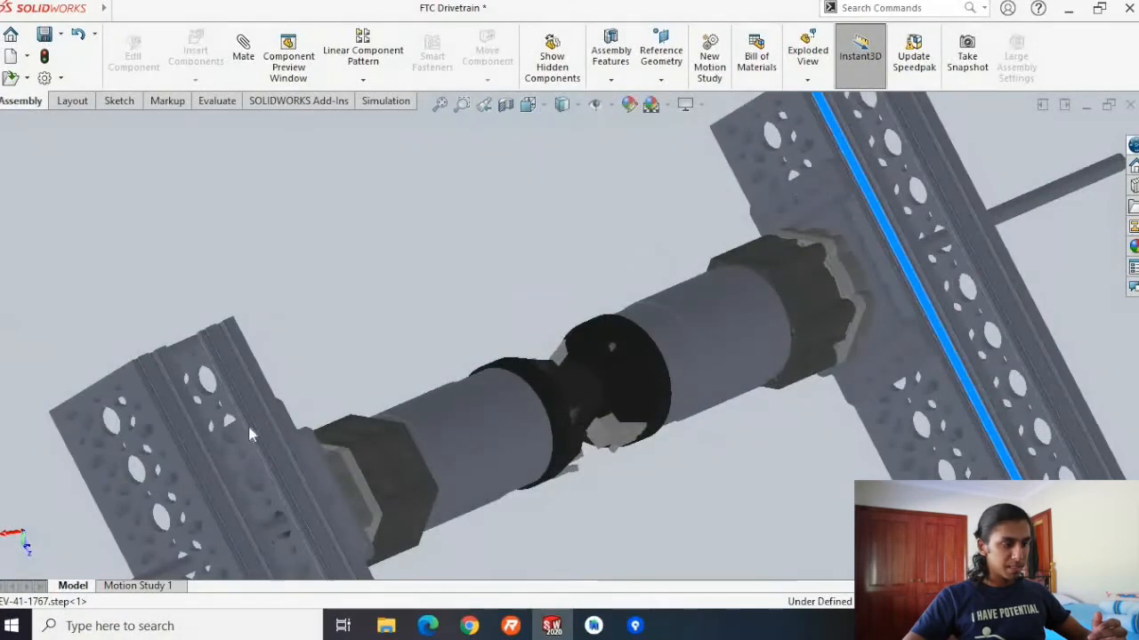
{"action": "scroll", "coordinate": [586, 284], "scroll_direction": "up", "scroll_amount": 3}
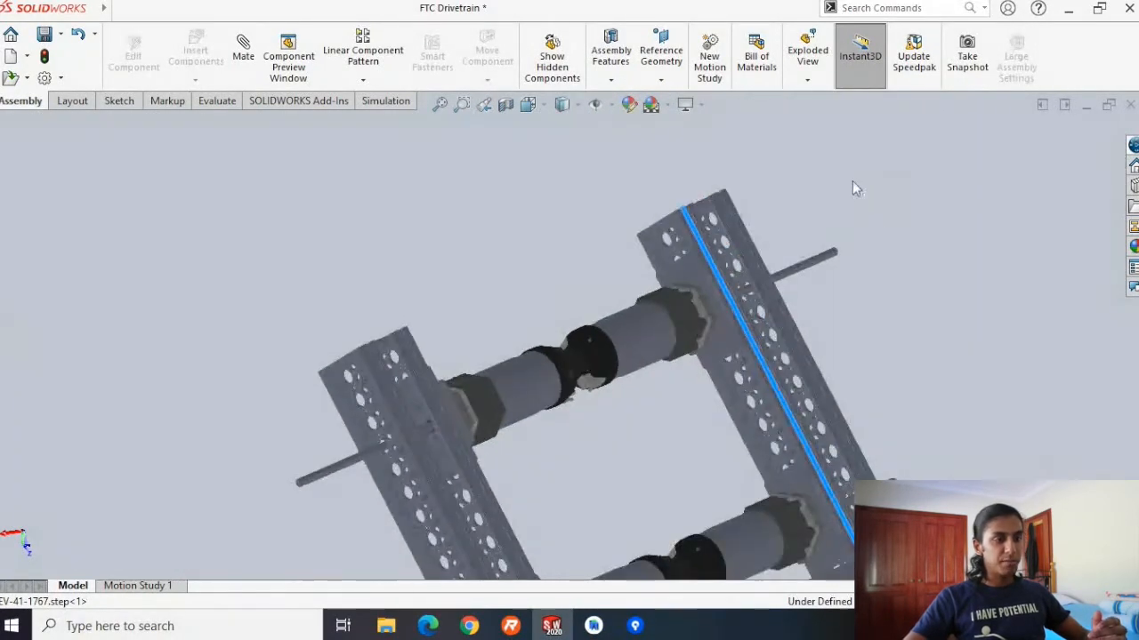
{"action": "scroll", "coordinate": [949, 446], "scroll_direction": "up", "scroll_amount": 2}
{"action": "scroll", "coordinate": [949, 447], "scroll_direction": "down", "scroll_amount": 6}
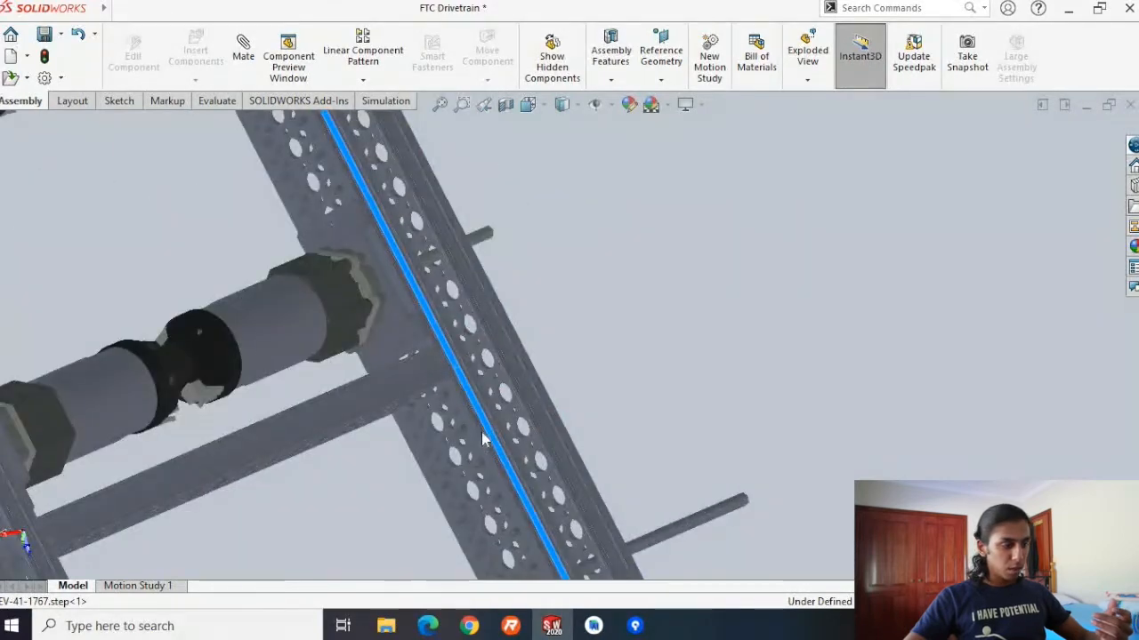
{"action": "middle_click_drag", "start_coordinate": [441, 318], "coordinate": [523, 297]}
{"action": "middle_click_drag", "start_coordinate": [528, 371], "coordinate": [500, 380]}
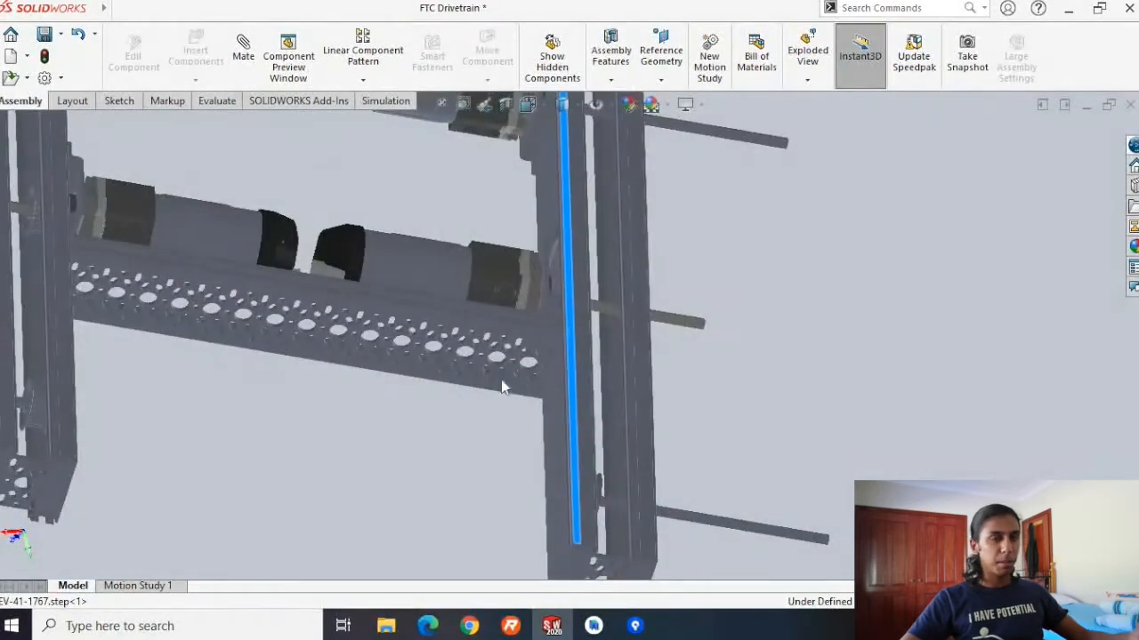
Select the drive rail's lengthwise flange face and check how the rails can move against the C channel.
{"action": "left_click", "coordinate": [572, 418]}
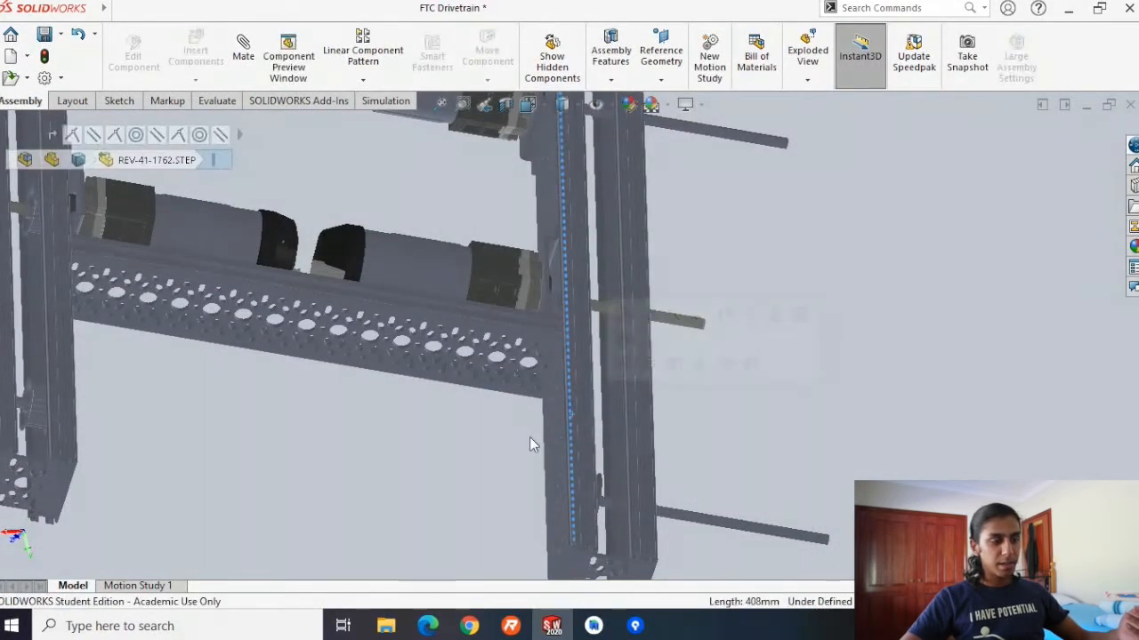
{"action": "scroll", "coordinate": [628, 427], "scroll_direction": "down", "scroll_amount": 5}
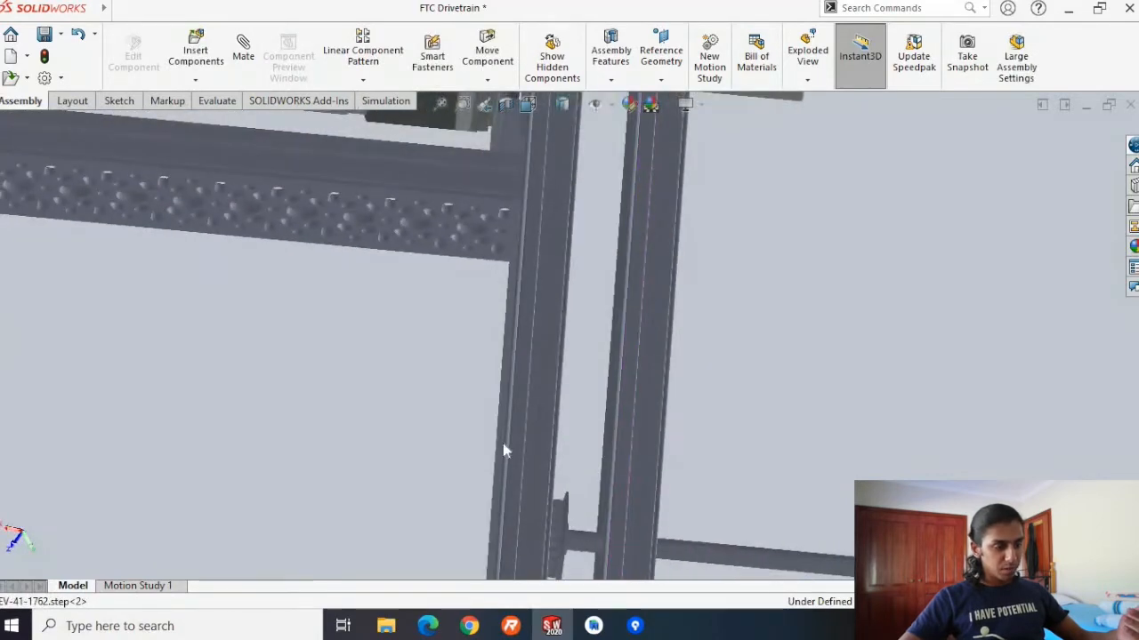
{"action": "left_click", "coordinate": [512, 452]}
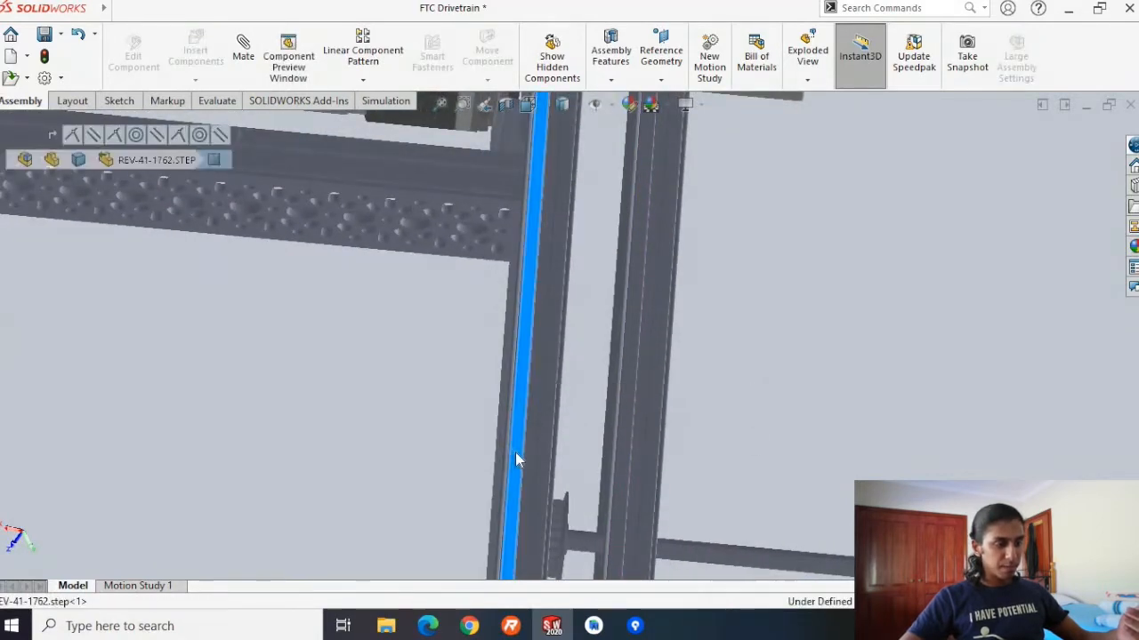
{"action": "right_click", "coordinate": [515, 455]}
{"action": "left_click", "coordinate": [582, 377]}
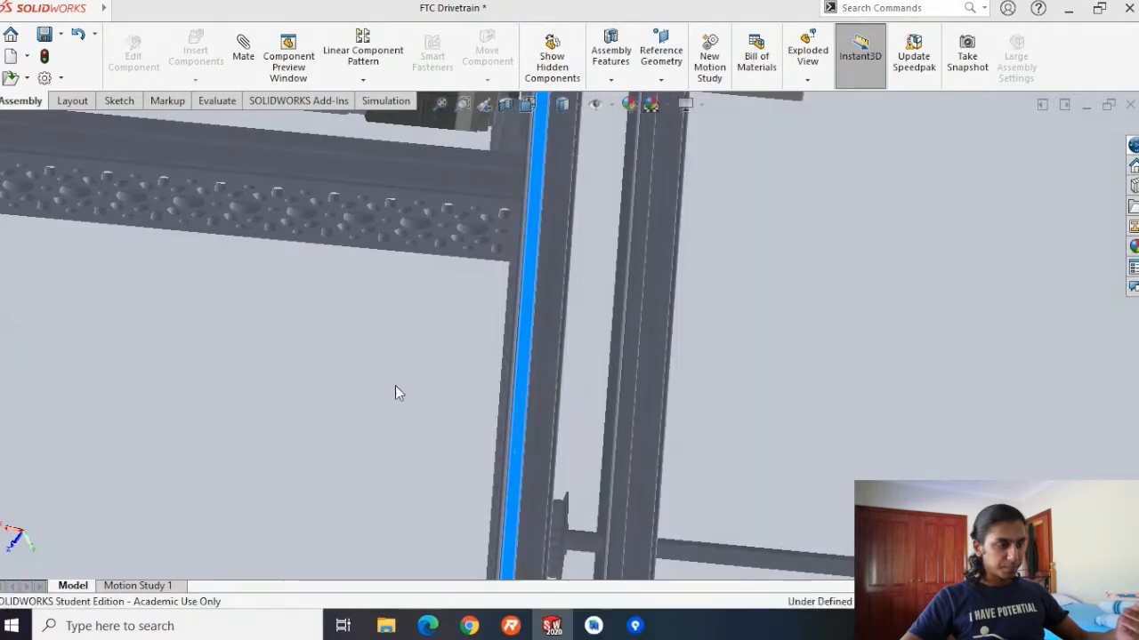
{"action": "scroll", "coordinate": [374, 376], "scroll_direction": "up", "scroll_amount": 5}
{"action": "middle_click_drag", "start_coordinate": [351, 333], "coordinate": [391, 267]}
{"action": "left_click_drag", "start_coordinate": [549, 389], "coordinate": [694, 356]}
{"action": "middle_click_drag", "start_coordinate": [694, 356], "coordinate": [659, 403]}
{"action": "left_click_drag", "start_coordinate": [659, 403], "coordinate": [730, 337]}
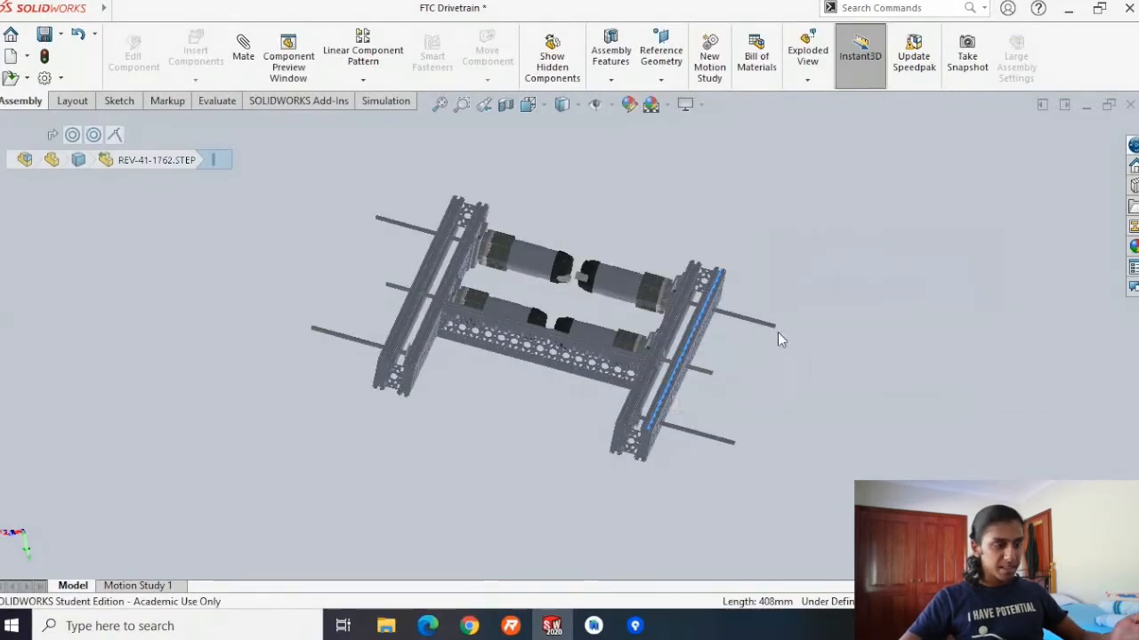
Inspect the alignment of the two drive rails in a side view and from the opposite end.
{"action": "middle_click_drag", "start_coordinate": [794, 382], "coordinate": [699, 296]}
{"action": "scroll", "coordinate": [722, 288], "scroll_direction": "down", "scroll_amount": 2}
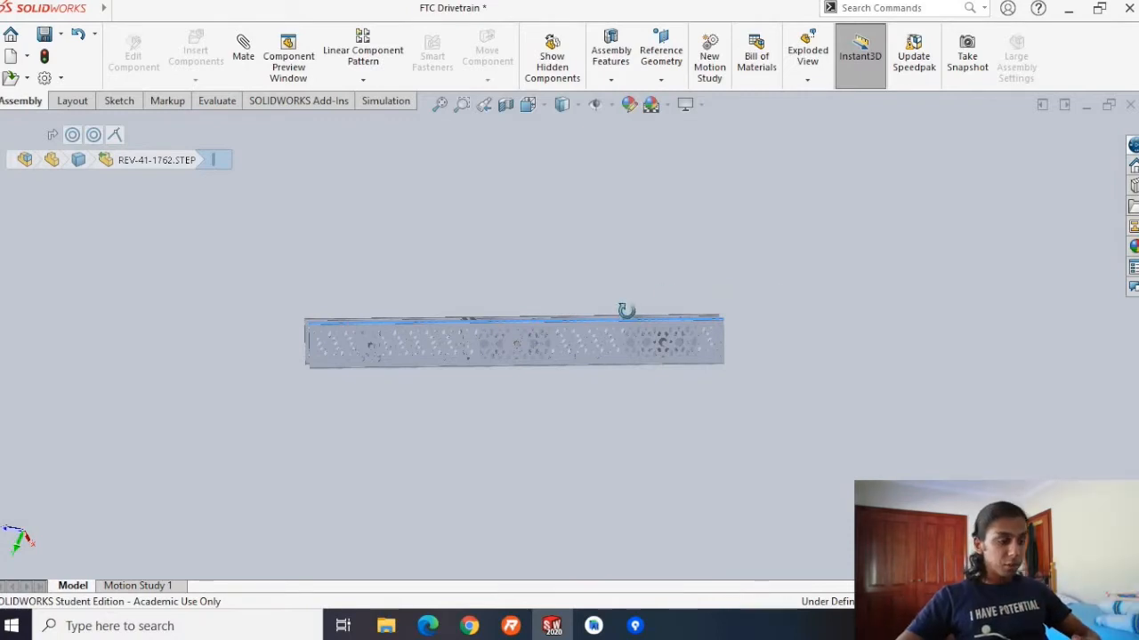
{"action": "middle_click_drag", "start_coordinate": [625, 310], "coordinate": [627, 309]}
{"action": "scroll", "coordinate": [830, 326], "scroll_direction": "up", "scroll_amount": 3}
{"action": "middle_click_drag", "start_coordinate": [811, 331], "coordinate": [829, 353]}
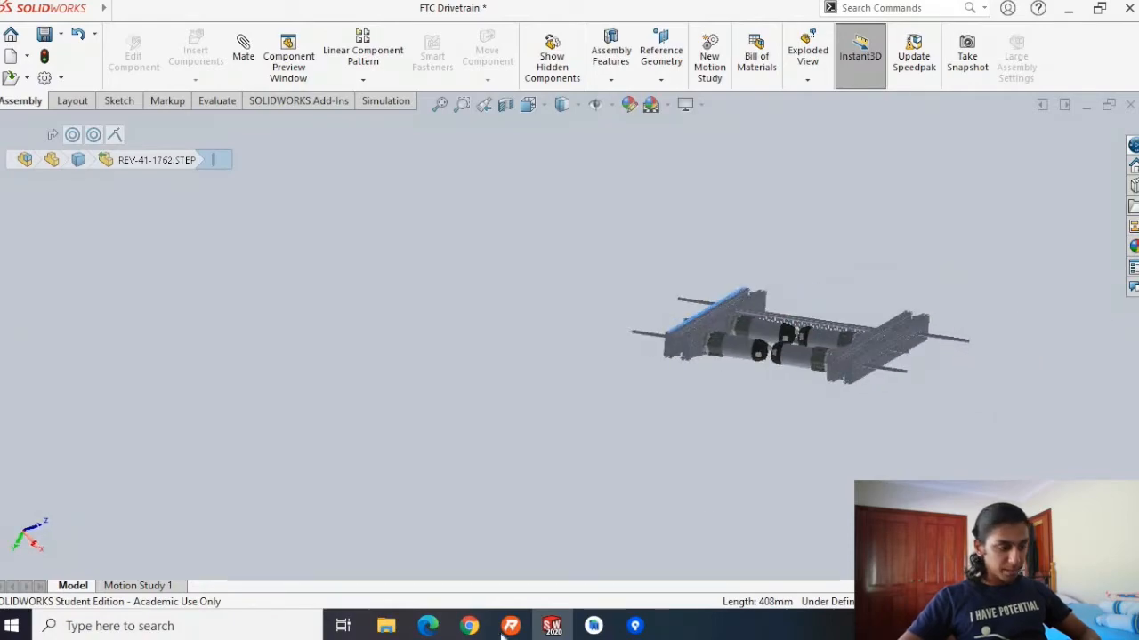
Switch to the browser and study the REV final assembly steps for attaching the C channel and sliding in the two 420 mm pieces of 15mm Extrusion.
{"action": "left_click", "coordinate": [433, 627]}
{"action": "scroll", "coordinate": [439, 526], "scroll_direction": "down", "scroll_amount": 6}
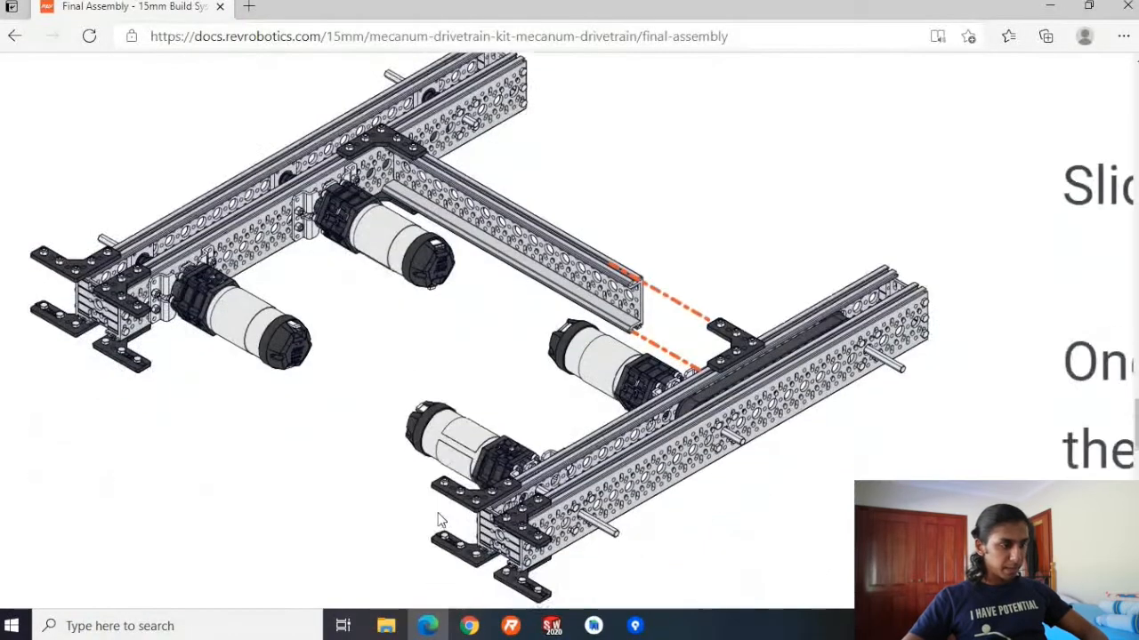
{"action": "scroll", "coordinate": [445, 517], "scroll_direction": "down", "scroll_amount": 3, "text": "ctrl"}
{"action": "scroll", "coordinate": [445, 516], "scroll_direction": "down", "scroll_amount": 2}
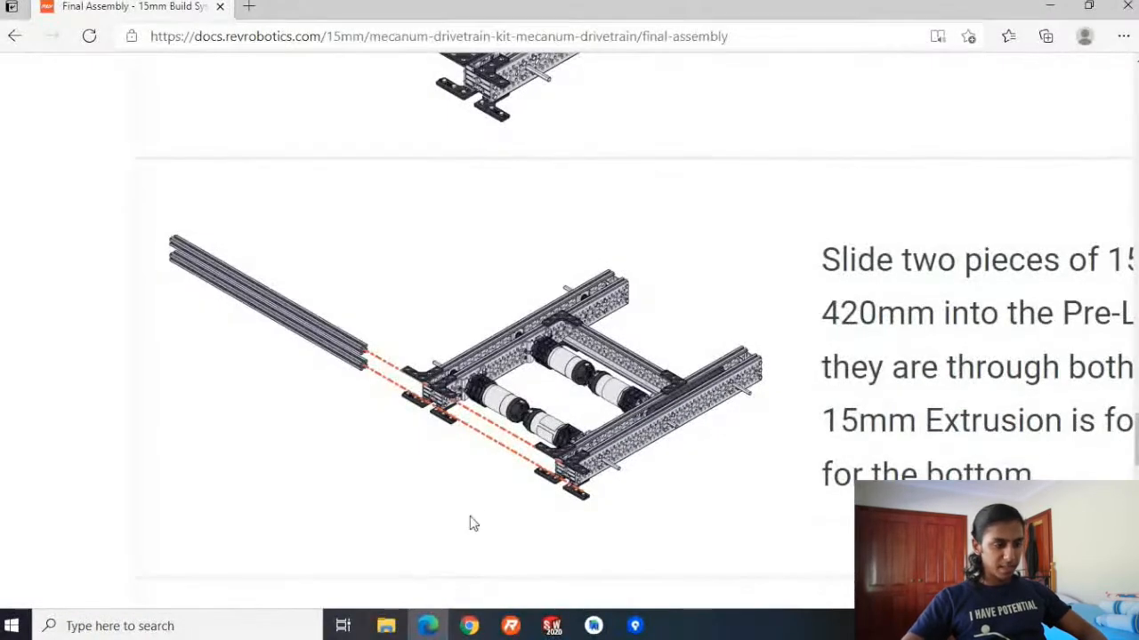
{"action": "scroll", "coordinate": [463, 482], "scroll_direction": "down", "scroll_amount": 4}
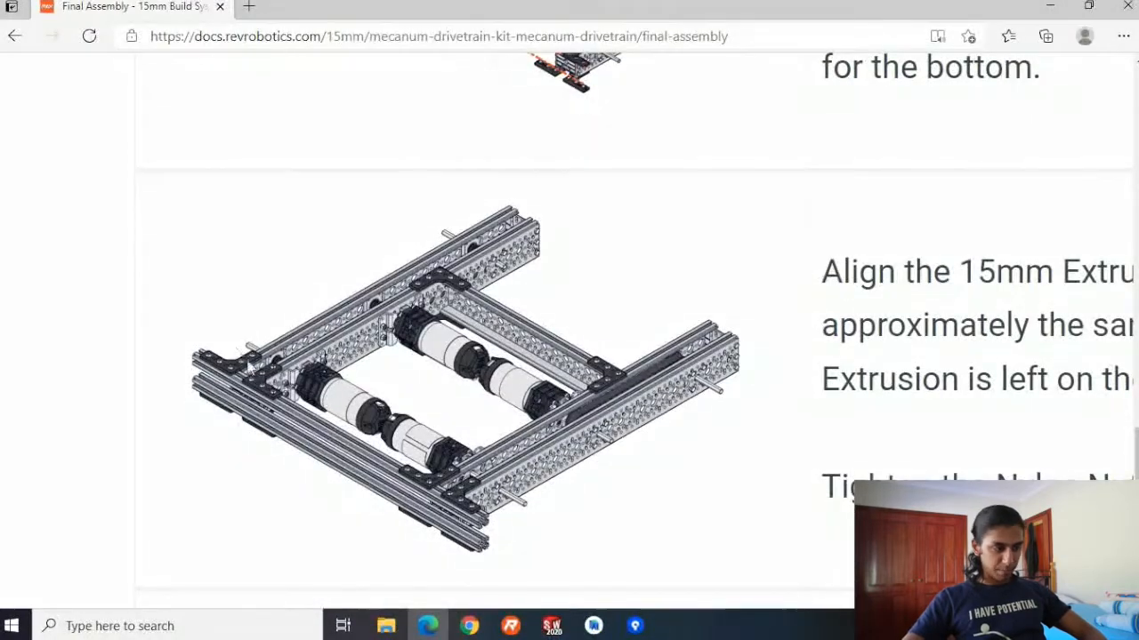
{"action": "scroll", "coordinate": [325, 431], "scroll_direction": "up", "scroll_amount": 3, "text": "ctrl"}
{"action": "scroll", "coordinate": [267, 418], "scroll_direction": "down", "scroll_amount": 3, "text": "ctrl"}
{"action": "scroll", "coordinate": [361, 287], "scroll_direction": "down", "scroll_amount": 5}
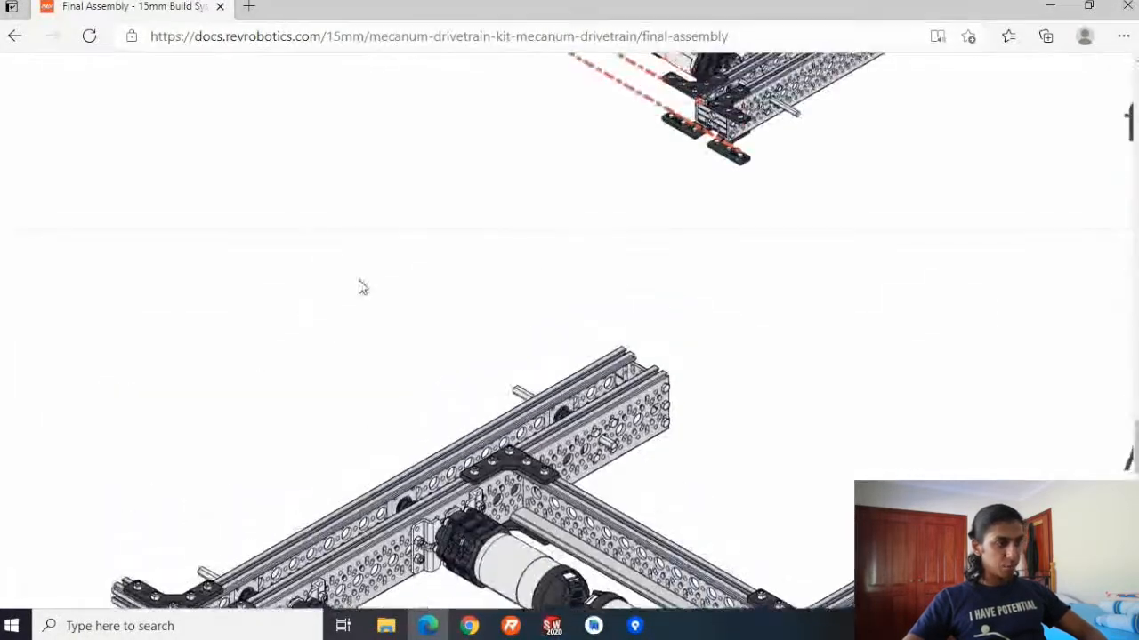
{"action": "scroll", "coordinate": [252, 244], "scroll_direction": "up", "scroll_amount": 2}
{"action": "scroll", "coordinate": [569, 352], "scroll_direction": "down", "scroll_amount": 2}
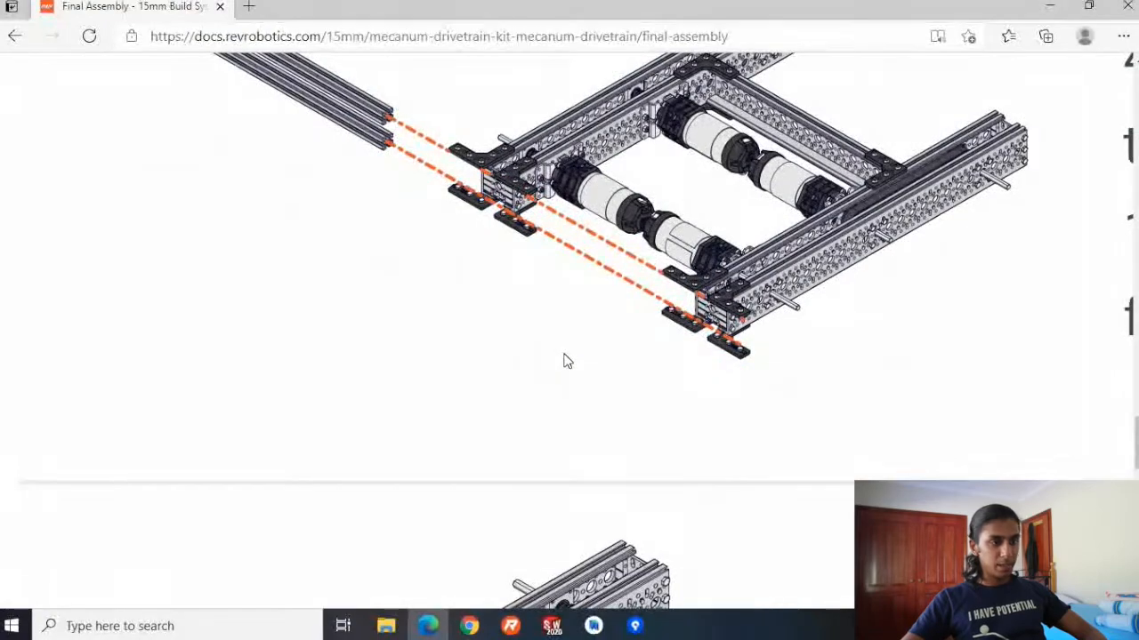
{"action": "scroll", "coordinate": [563, 361], "scroll_direction": "down", "scroll_amount": 1}
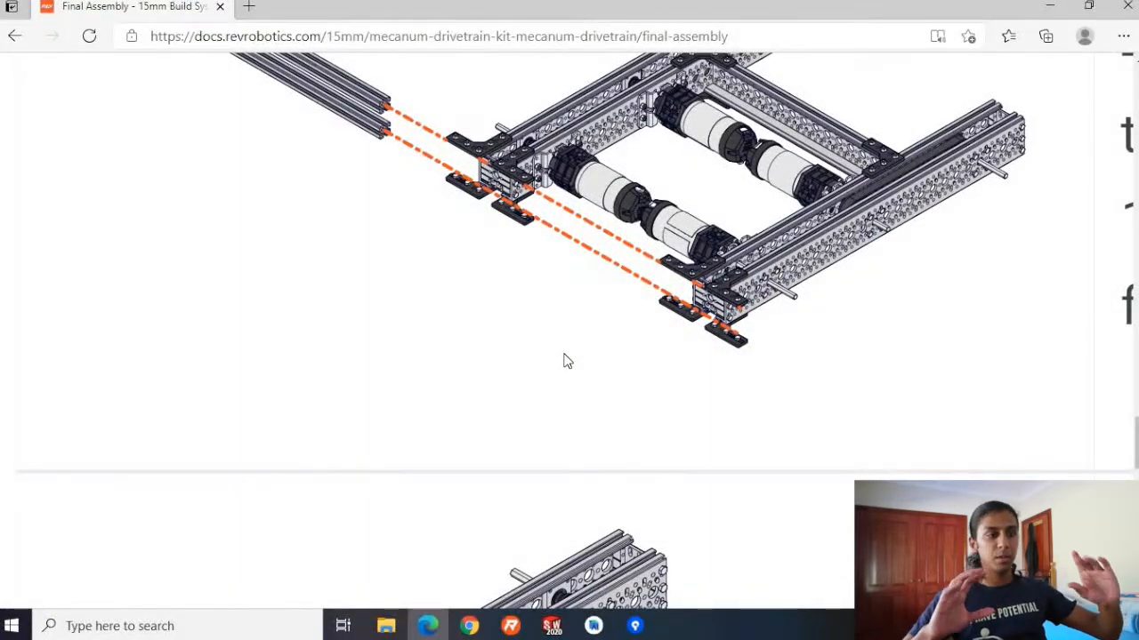
{"action": "scroll", "coordinate": [384, 455], "scroll_direction": "down", "scroll_amount": 5}
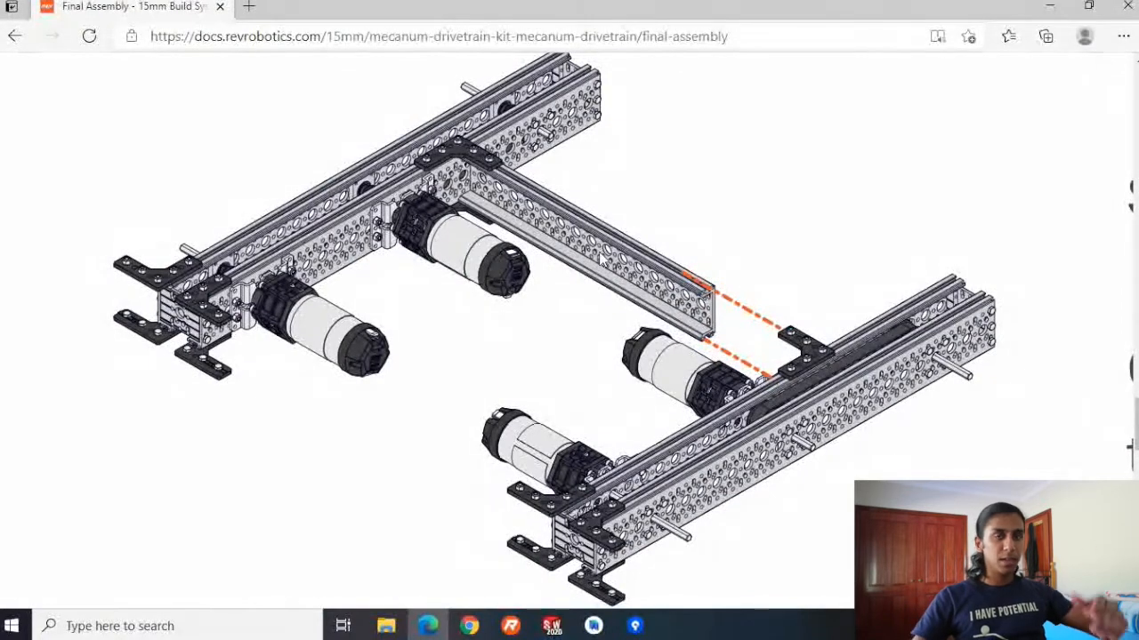
{"action": "scroll", "coordinate": [603, 260], "scroll_direction": "down", "scroll_amount": 15}
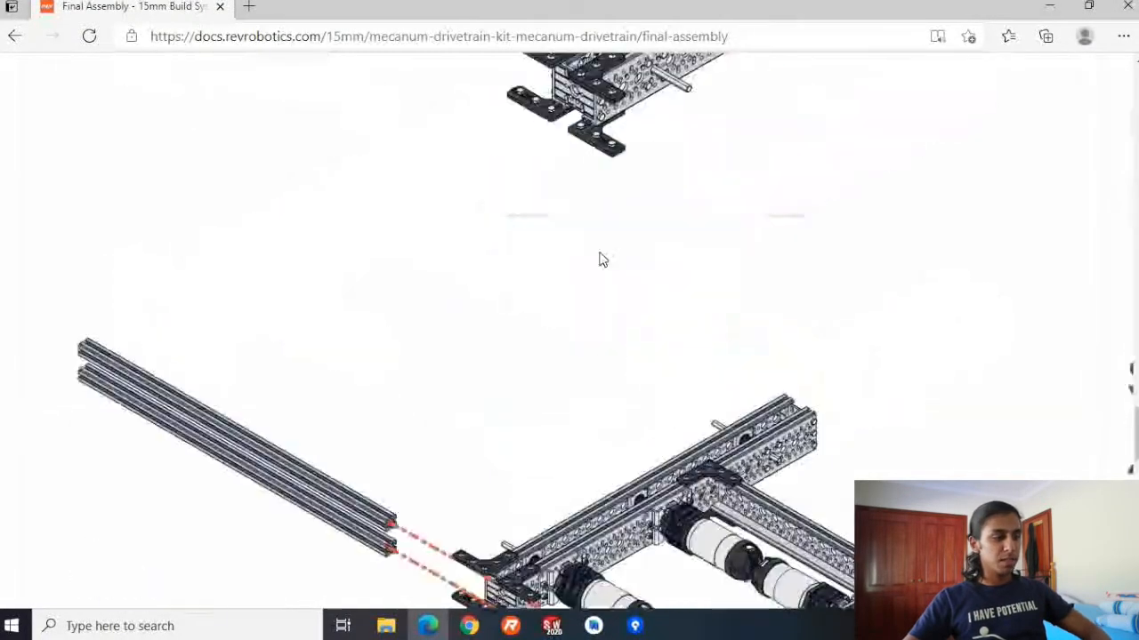
Study how the REV guide aligns the two 420 mm pieces of 15mm Extrusion across the drive rail ends.
{"action": "scroll", "coordinate": [498, 406], "scroll_direction": "down", "scroll_amount": 1}
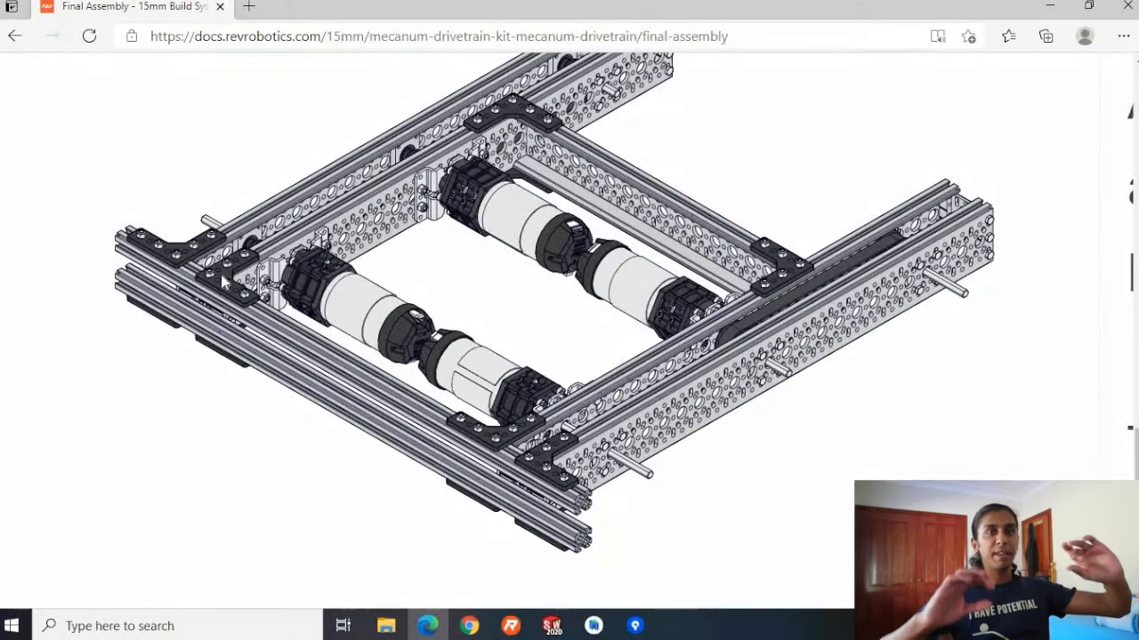
{"action": "scroll", "coordinate": [222, 281], "scroll_direction": "up", "scroll_amount": 2}
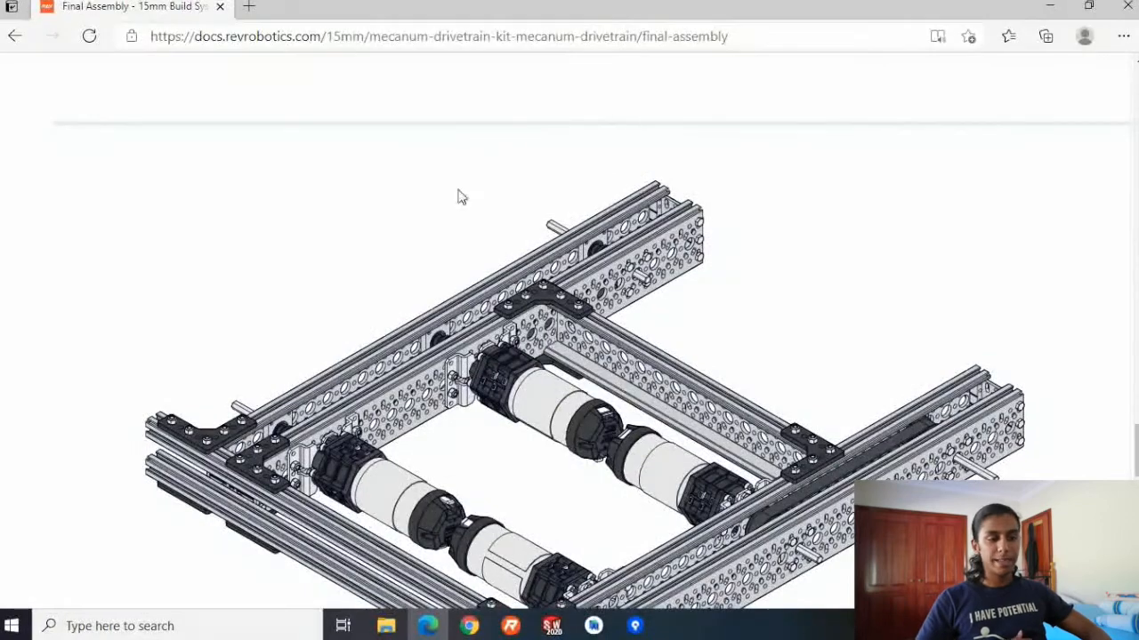
{"action": "scroll", "coordinate": [424, 283], "scroll_direction": "down", "scroll_amount": 3}
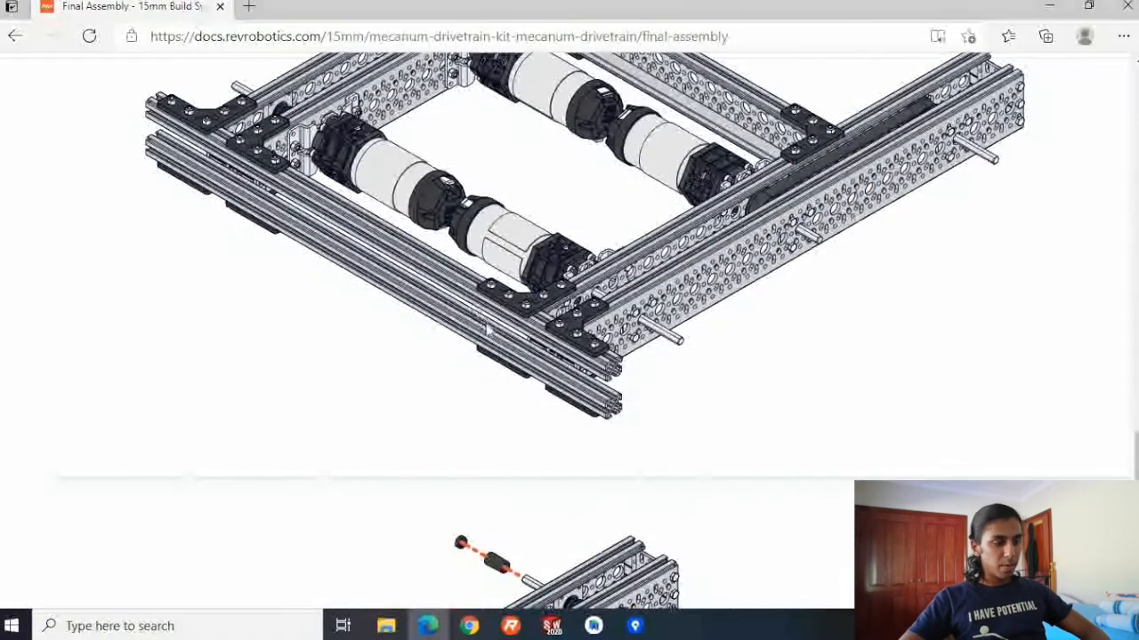
{"action": "scroll", "coordinate": [373, 554], "scroll_direction": "down", "scroll_amount": 1}
{"action": "key", "text": "ctrl+0"}
{"action": "scroll", "coordinate": [598, 403], "scroll_direction": "up", "scroll_amount": 6}
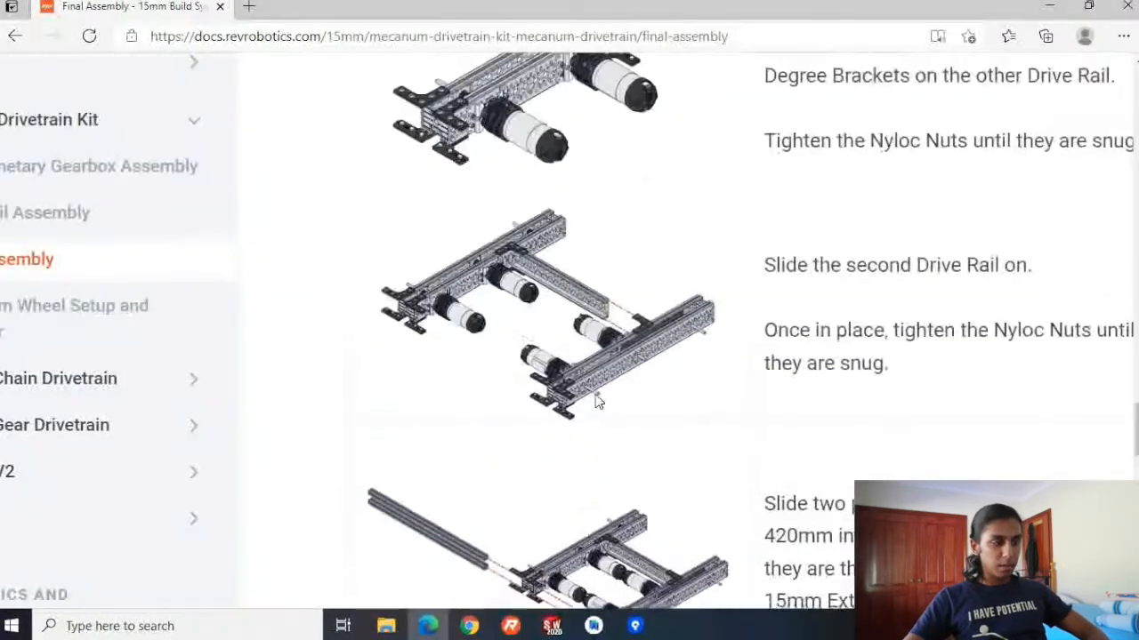
{"action": "scroll", "coordinate": [598, 402], "scroll_direction": "down", "scroll_amount": 2}
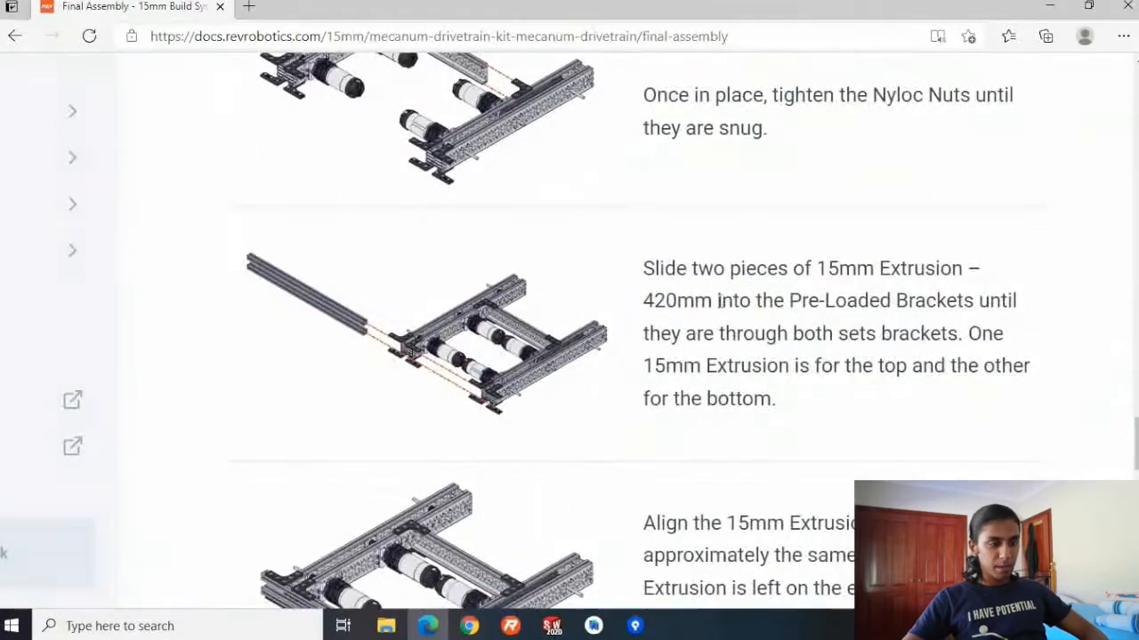
{"action": "key", "text": "ctrl+0"}
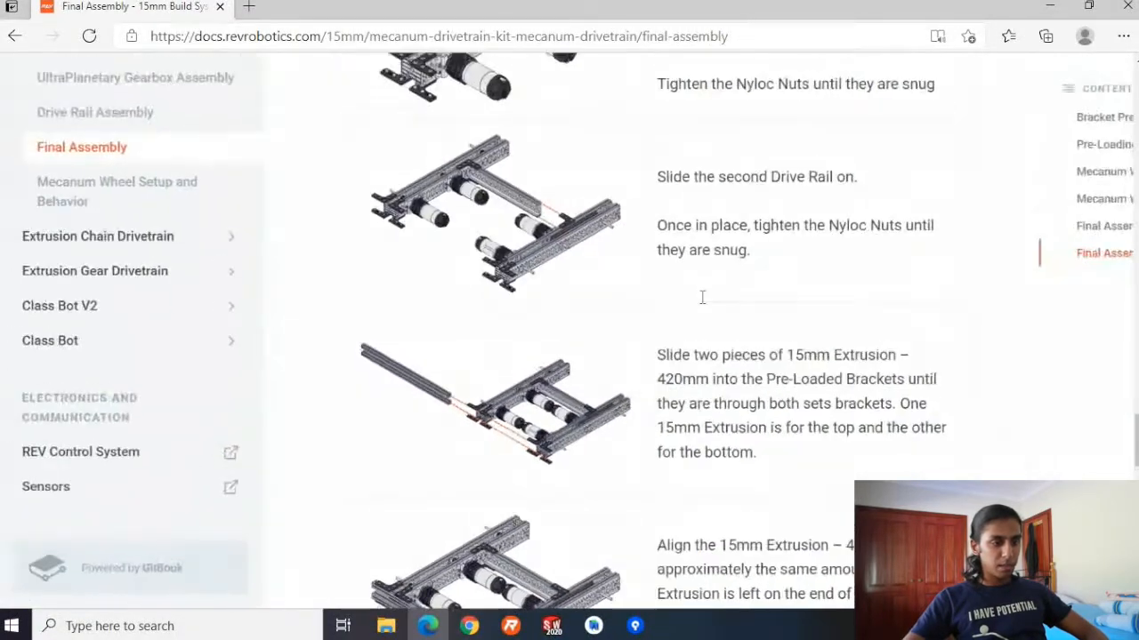
Look up the part number of the 420 mm 15mm Extrusion in the Final Assembly Parts Needed table.
{"action": "scroll", "coordinate": [676, 311], "scroll_direction": "up", "scroll_amount": 5}
{"action": "scroll", "coordinate": [634, 322], "scroll_direction": "down", "scroll_amount": 5}
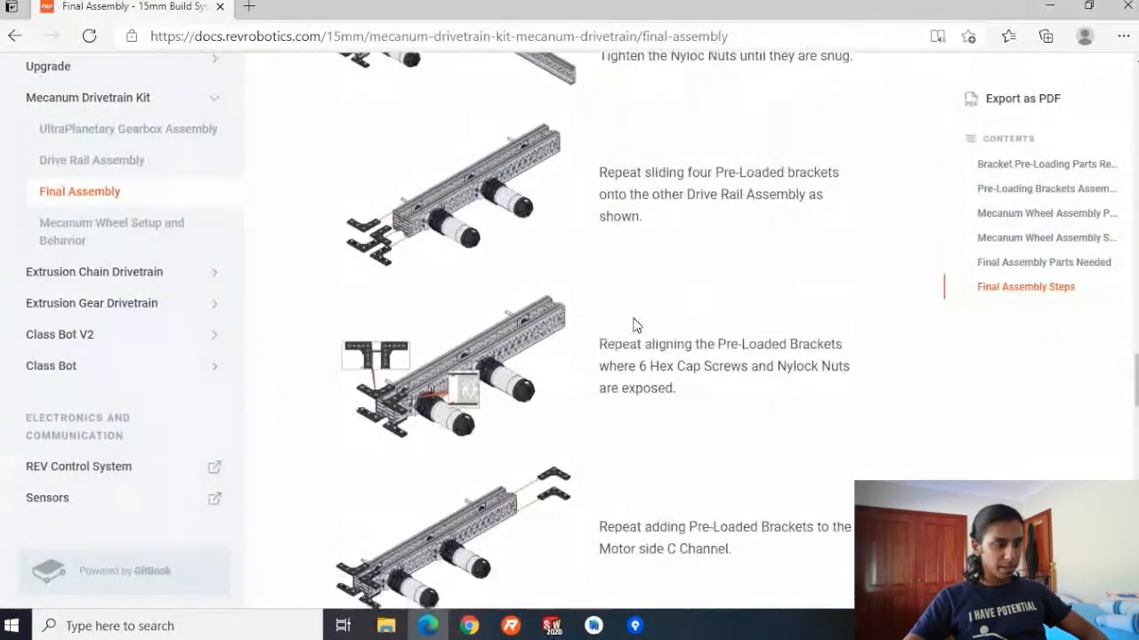
{"action": "scroll", "coordinate": [634, 320], "scroll_direction": "up", "scroll_amount": 15}
{"action": "scroll", "coordinate": [634, 318], "scroll_direction": "up", "scroll_amount": 1}
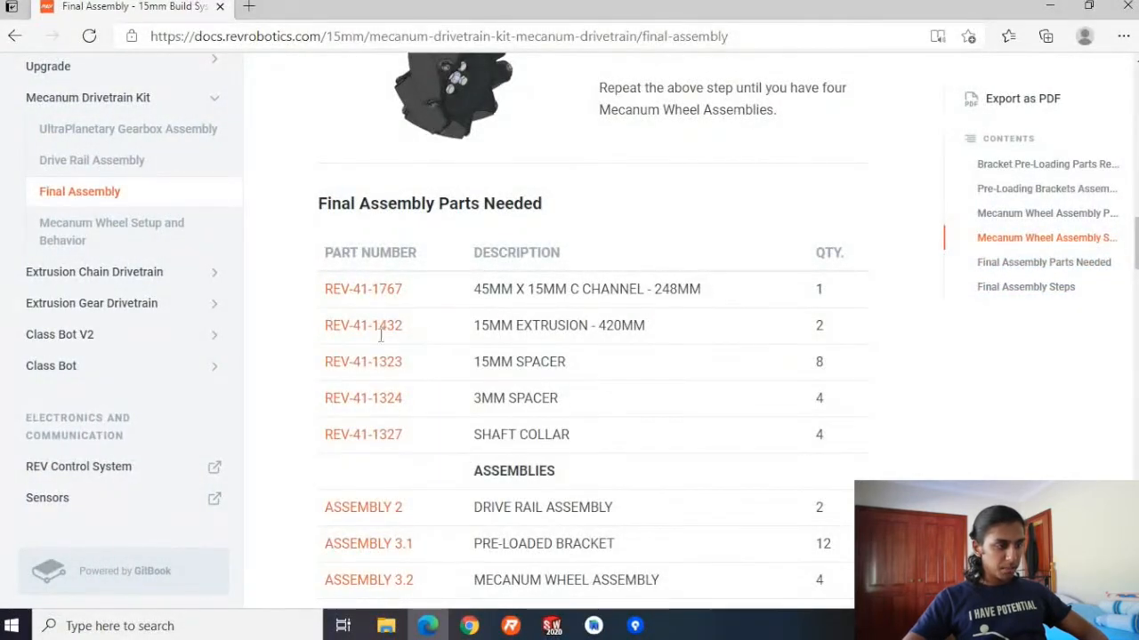
Switch to SOLIDWORKS and load REV-41-1432 from the Already Uploaded folder as a new component, showing all file types.
{"action": "left_click", "coordinate": [551, 626]}
{"action": "left_click", "coordinate": [182, 45]}
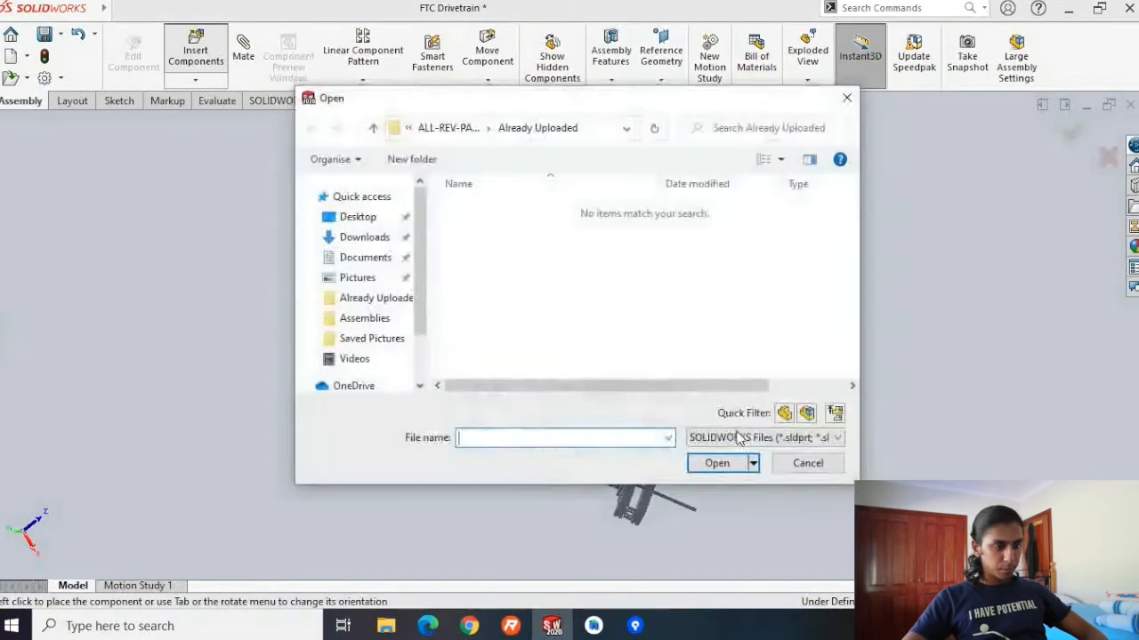
{"action": "left_click", "coordinate": [770, 436]}
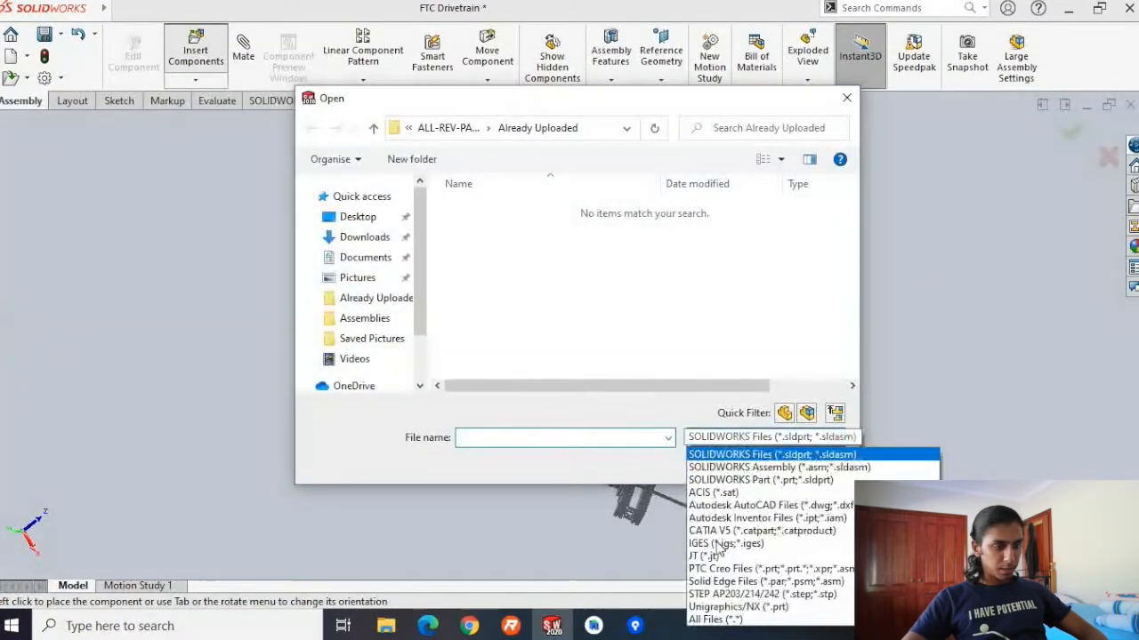
{"action": "left_click", "coordinate": [715, 619]}
{"action": "left_click_drag", "start_coordinate": [851, 203], "coordinate": [842, 289]}
{"action": "scroll", "coordinate": [608, 286], "scroll_direction": "down", "scroll_amount": 2}
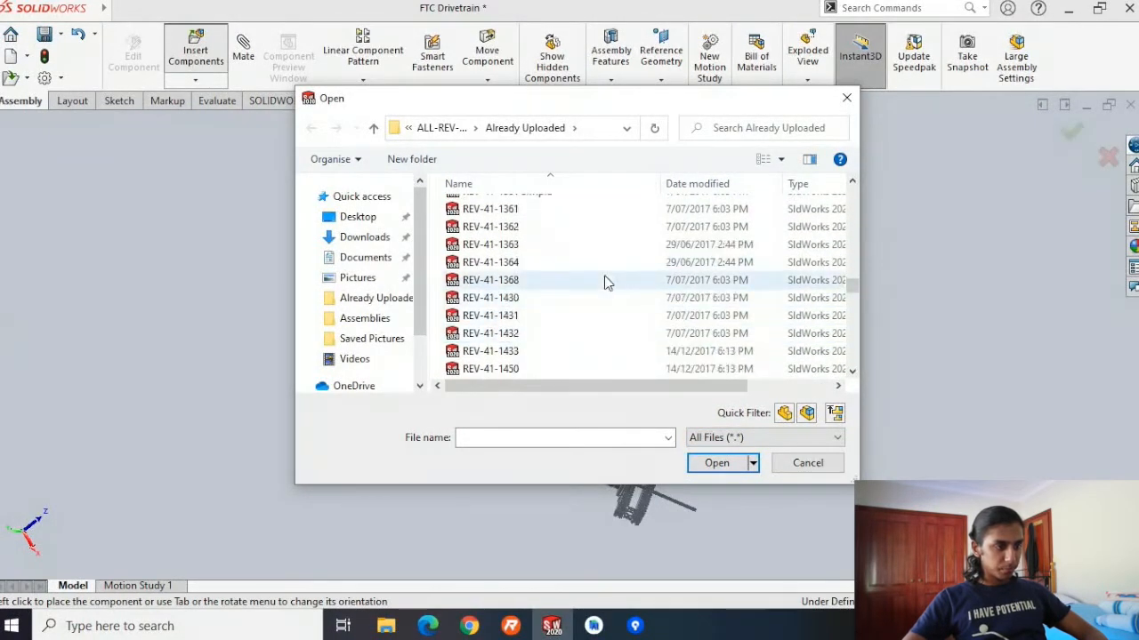
{"action": "left_click", "coordinate": [569, 334]}
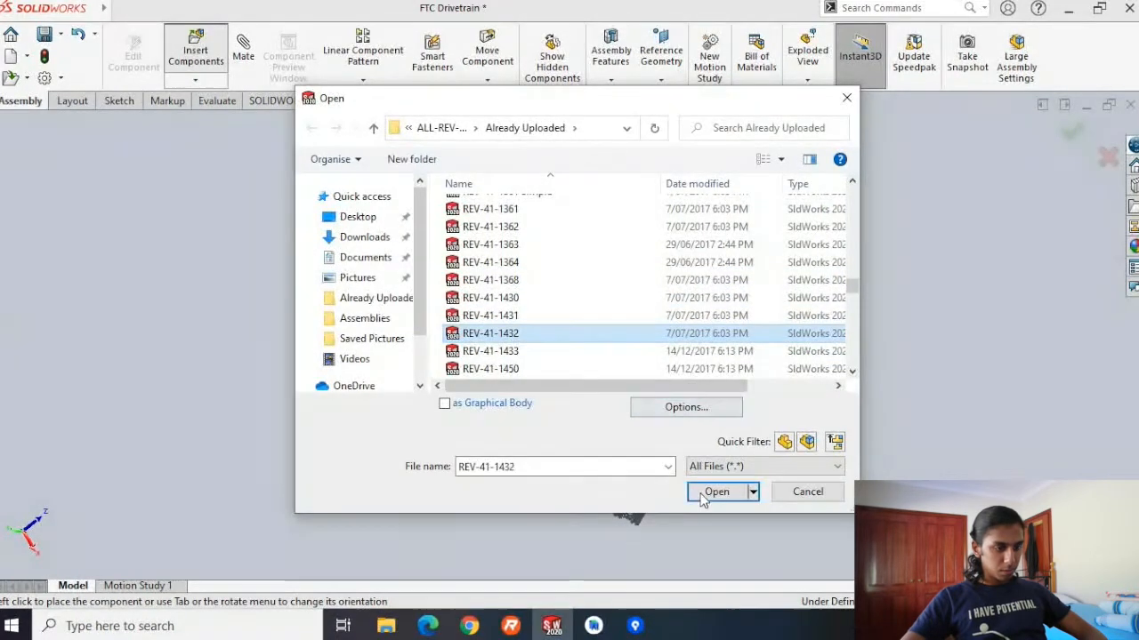
{"action": "left_click", "coordinate": [703, 490]}
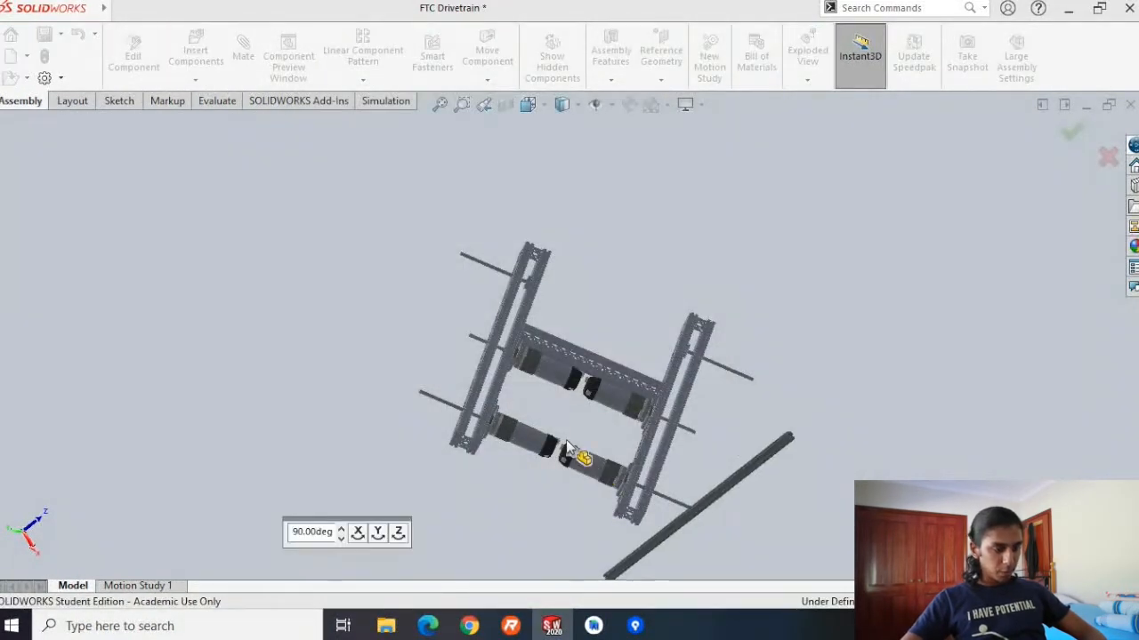
Rotate the unplaced extrusion about the X axis in 90° increments.
{"action": "scroll", "coordinate": [550, 421], "scroll_direction": "down", "scroll_amount": 4}
{"action": "middle_click_drag", "start_coordinate": [520, 314], "coordinate": [501, 248]}
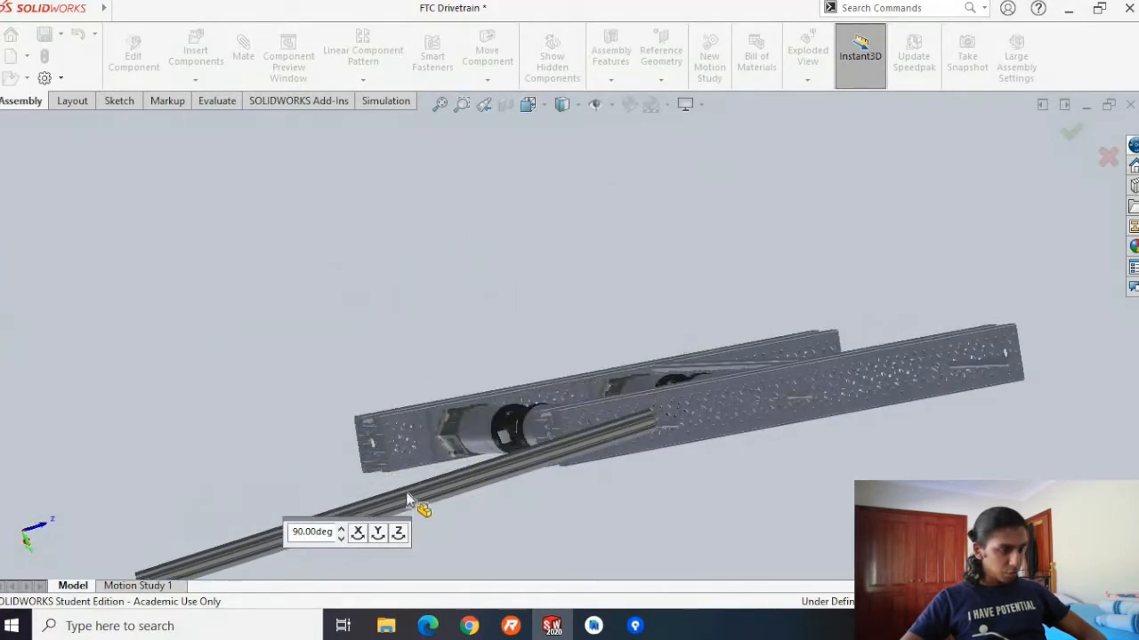
{"action": "middle_click_drag", "start_coordinate": [363, 399], "coordinate": [359, 535]}
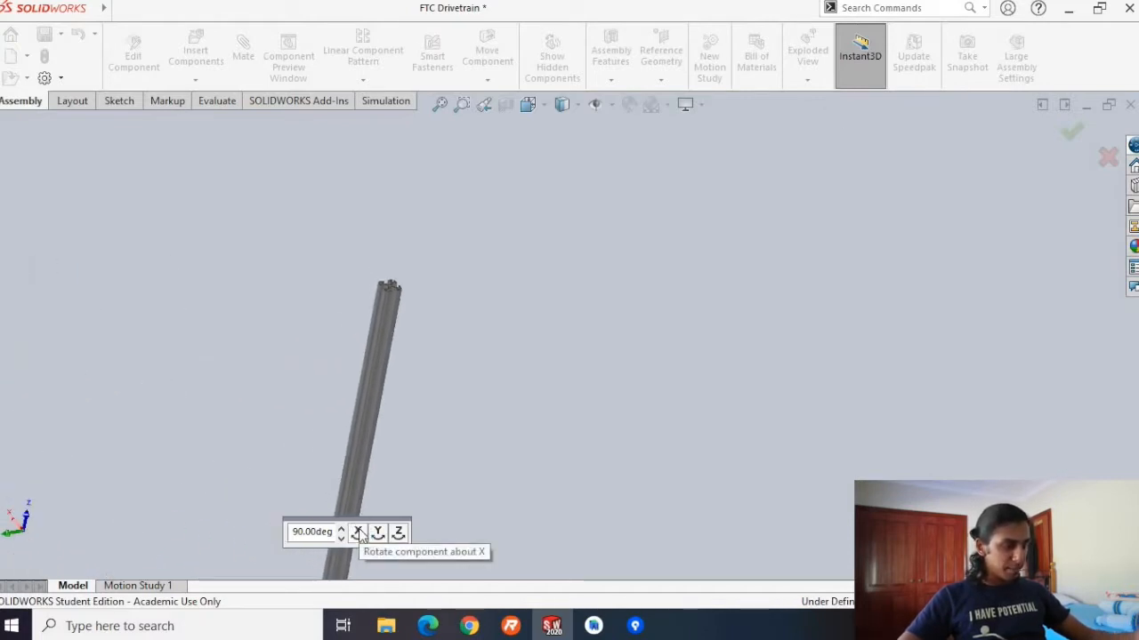
{"action": "left_click", "coordinate": [358, 532]}
{"action": "left_click", "coordinate": [359, 532]}
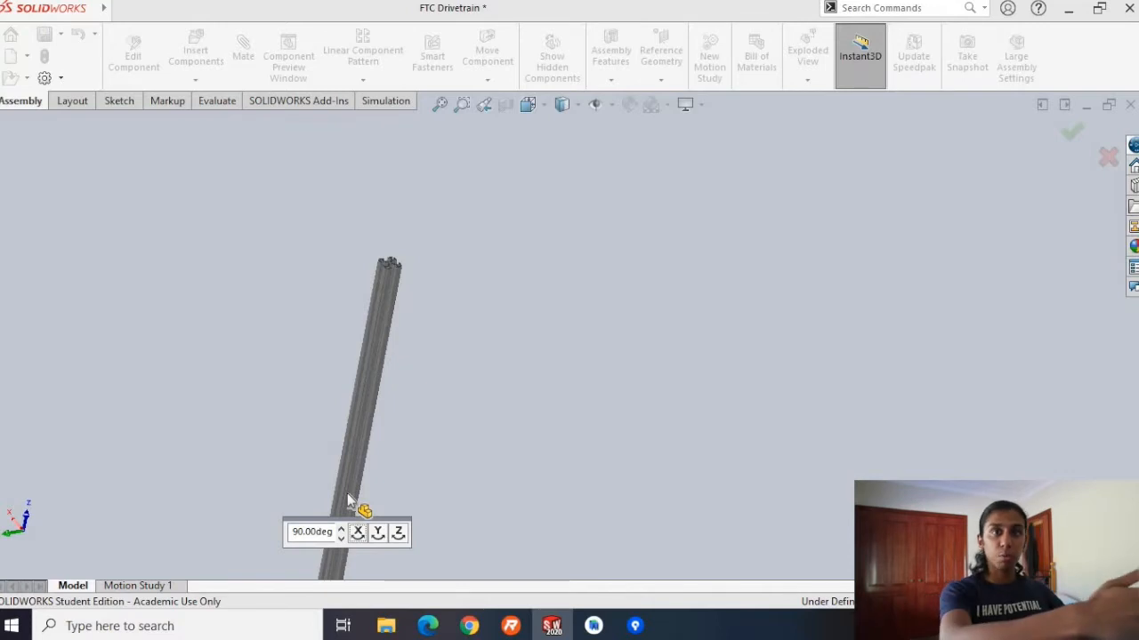
{"action": "left_click", "coordinate": [358, 532]}
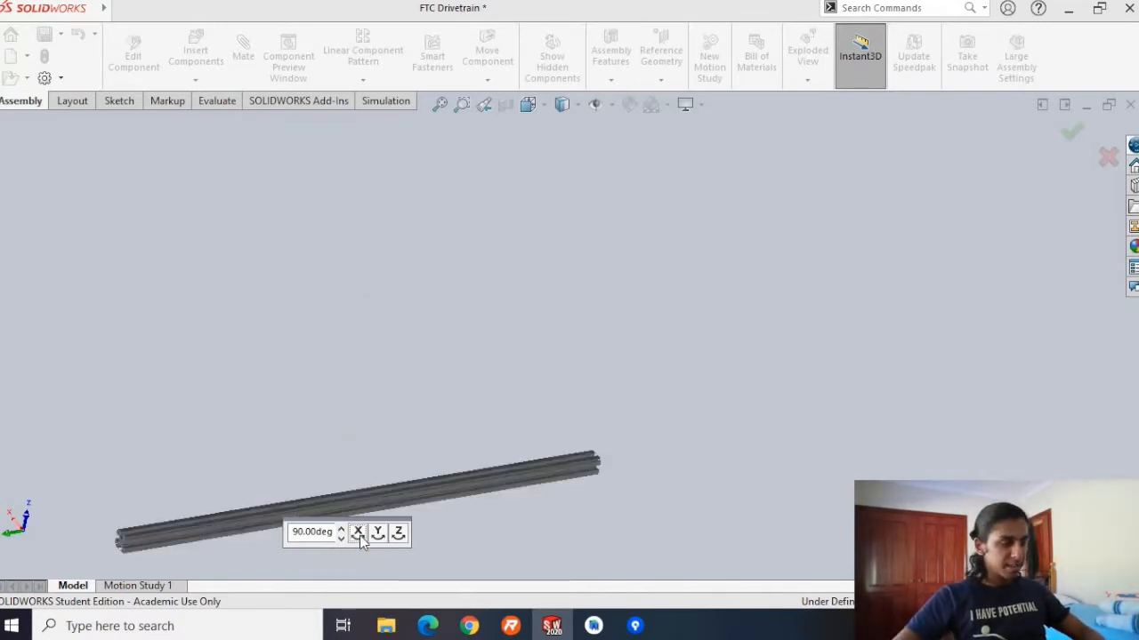
{"action": "left_click", "coordinate": [358, 532]}
{"action": "left_click", "coordinate": [358, 531]}
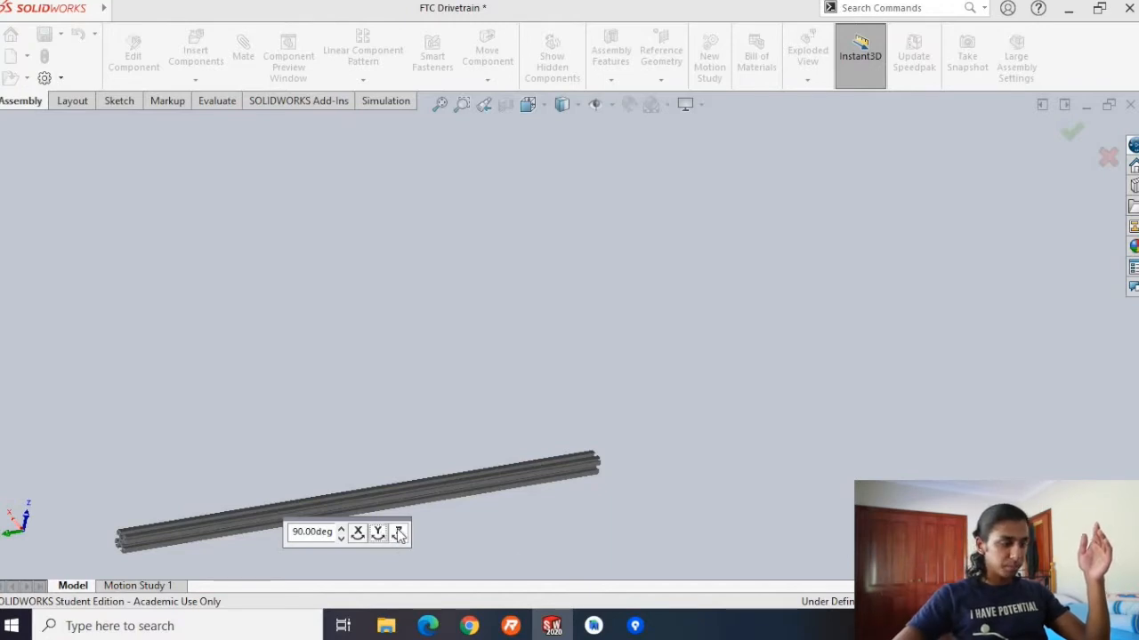
Rotate the unplaced extrusion about the Z axis in 90° increments.
{"action": "left_click", "coordinate": [399, 532]}
{"action": "left_click", "coordinate": [399, 532]}
{"action": "left_click", "coordinate": [398, 532]}
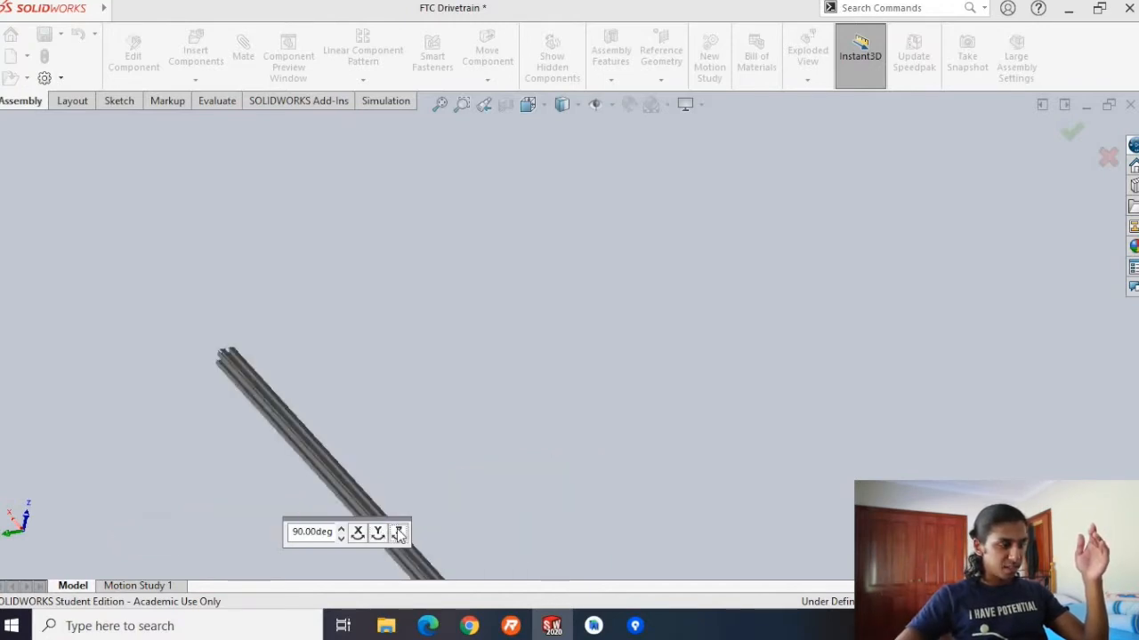
{"action": "left_click", "coordinate": [399, 532]}
{"action": "left_click", "coordinate": [399, 532]}
Rotate the extrusion 90° about Z and 90° about Y, and place it near the drive rails' open ends.
{"action": "middle_click_drag", "start_coordinate": [399, 532], "coordinate": [771, 512]}
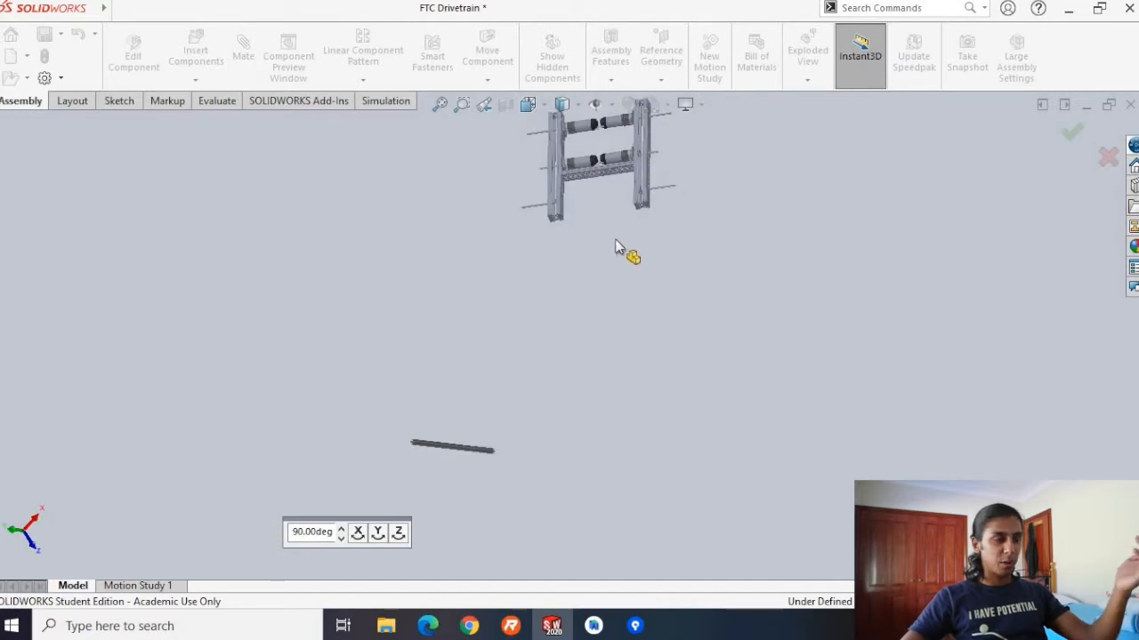
{"action": "scroll", "coordinate": [503, 272], "scroll_direction": "up", "scroll_amount": 8}
{"action": "middle_click_drag", "start_coordinate": [572, 300], "coordinate": [610, 381]}
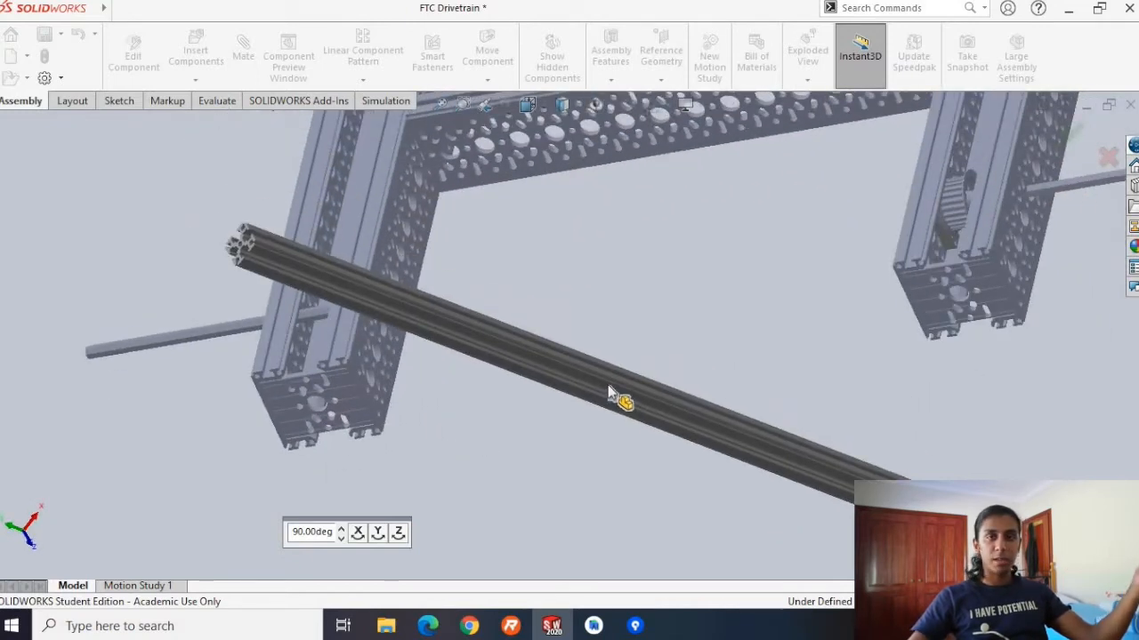
{"action": "scroll", "coordinate": [610, 392], "scroll_direction": "down", "scroll_amount": 4}
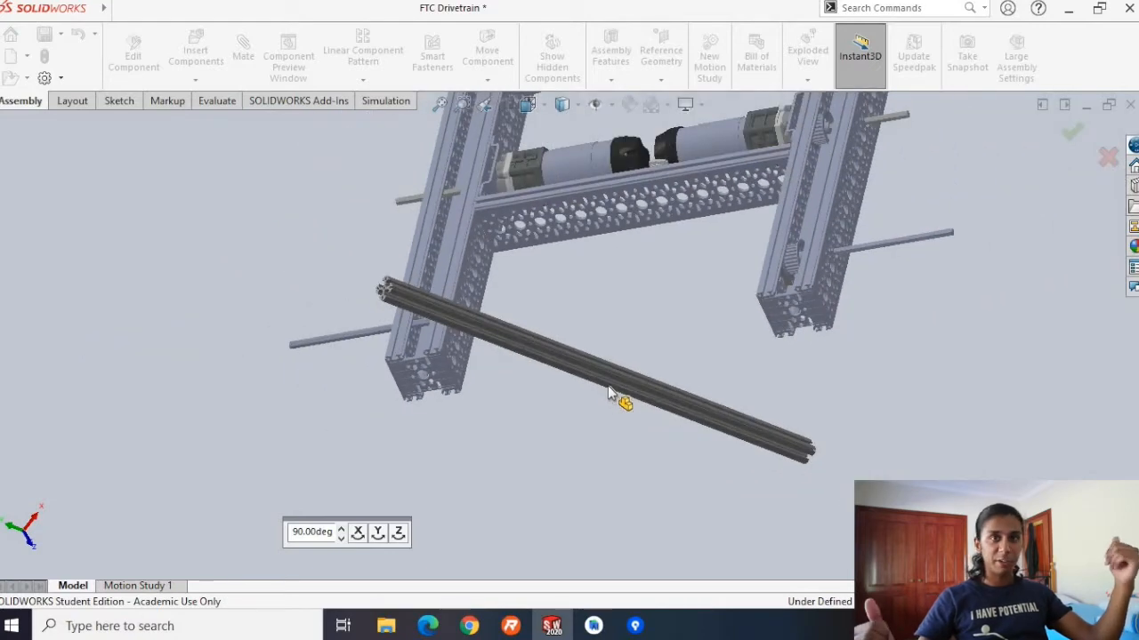
{"action": "middle_click_drag", "start_coordinate": [637, 363], "coordinate": [909, 603]}
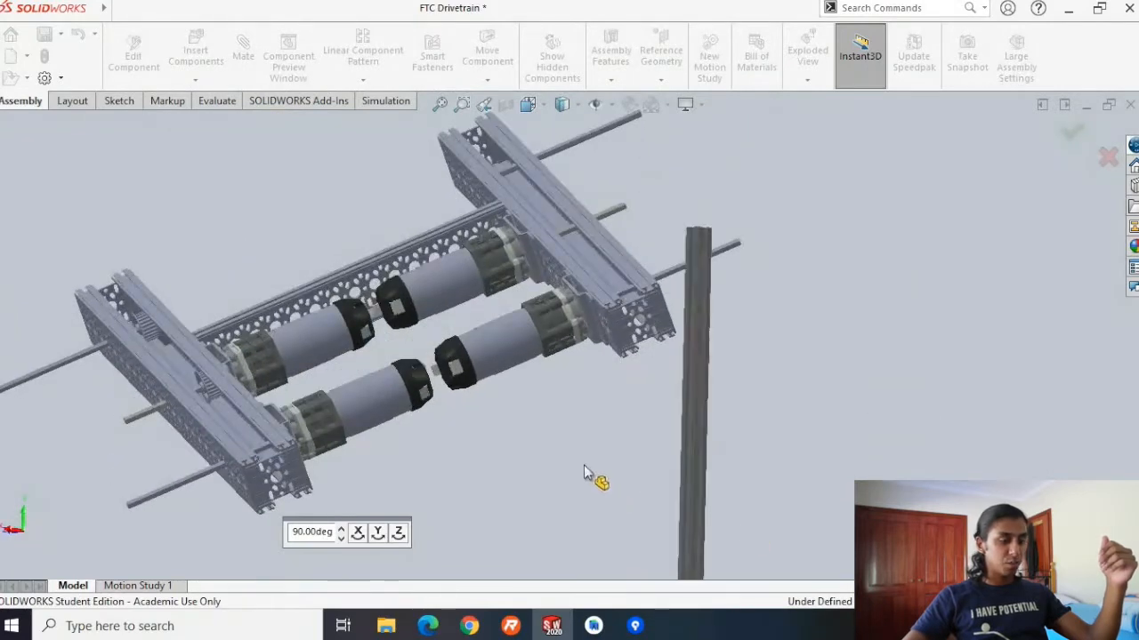
{"action": "left_click", "coordinate": [399, 532]}
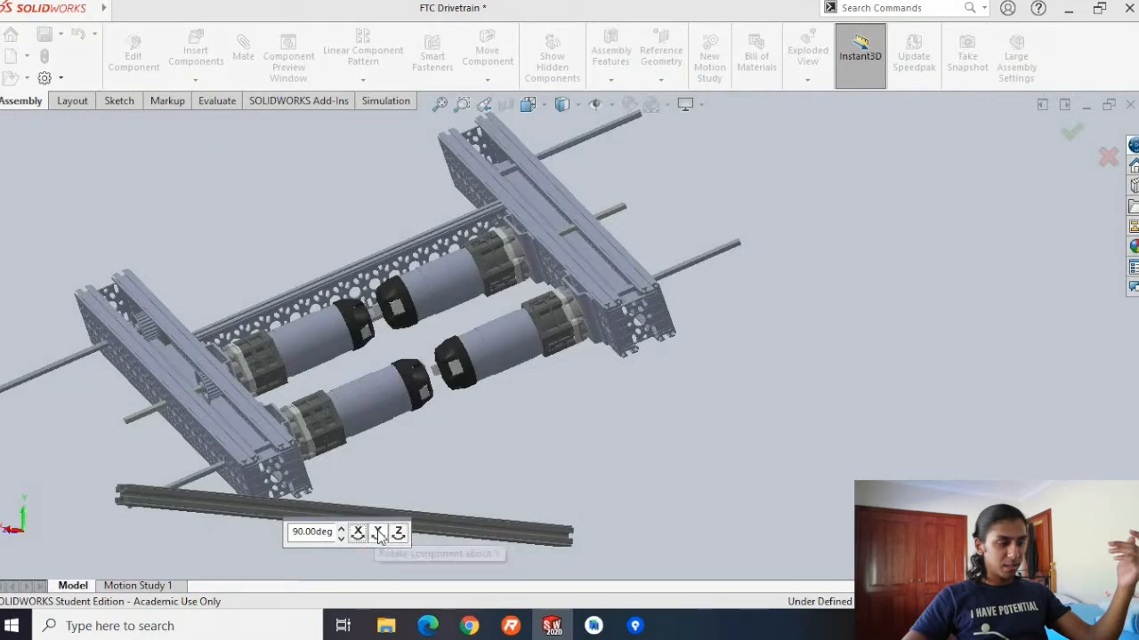
{"action": "left_click", "coordinate": [378, 532]}
{"action": "middle_click_drag", "start_coordinate": [493, 355], "coordinate": [531, 445]}
{"action": "left_click", "coordinate": [480, 378]}
Move the placed extrusion away from the motors into the free space beyond the drive rail ends.
{"action": "left_click_drag", "start_coordinate": [605, 403], "coordinate": [750, 475]}
{"action": "middle_click_drag", "start_coordinate": [475, 426], "coordinate": [547, 407]}
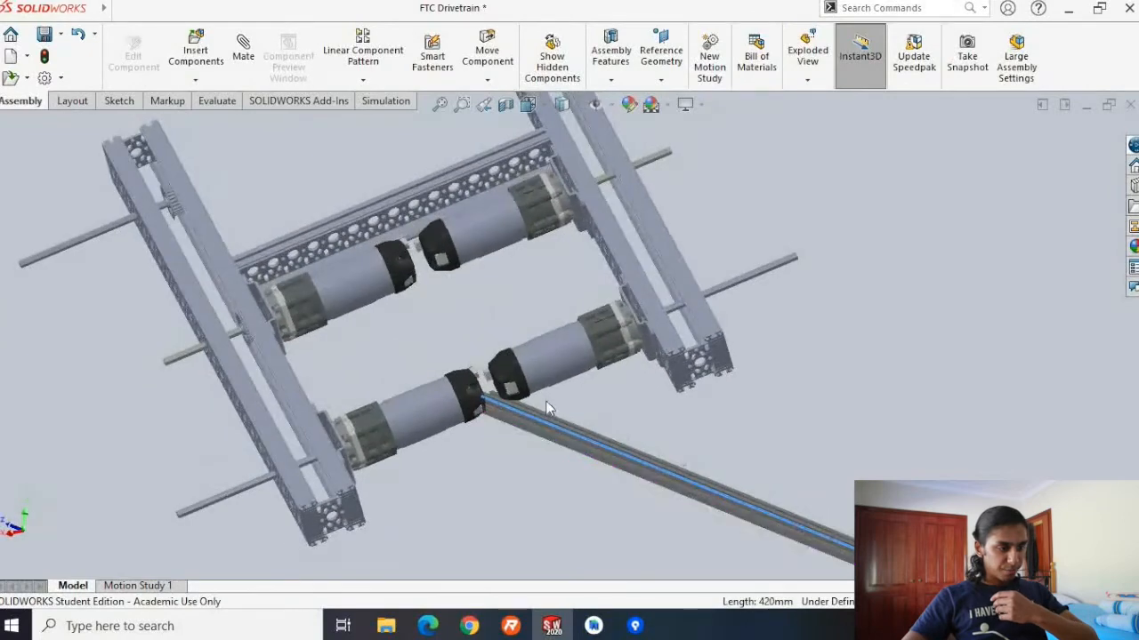
{"action": "left_click_drag", "start_coordinate": [565, 438], "coordinate": [710, 505]}
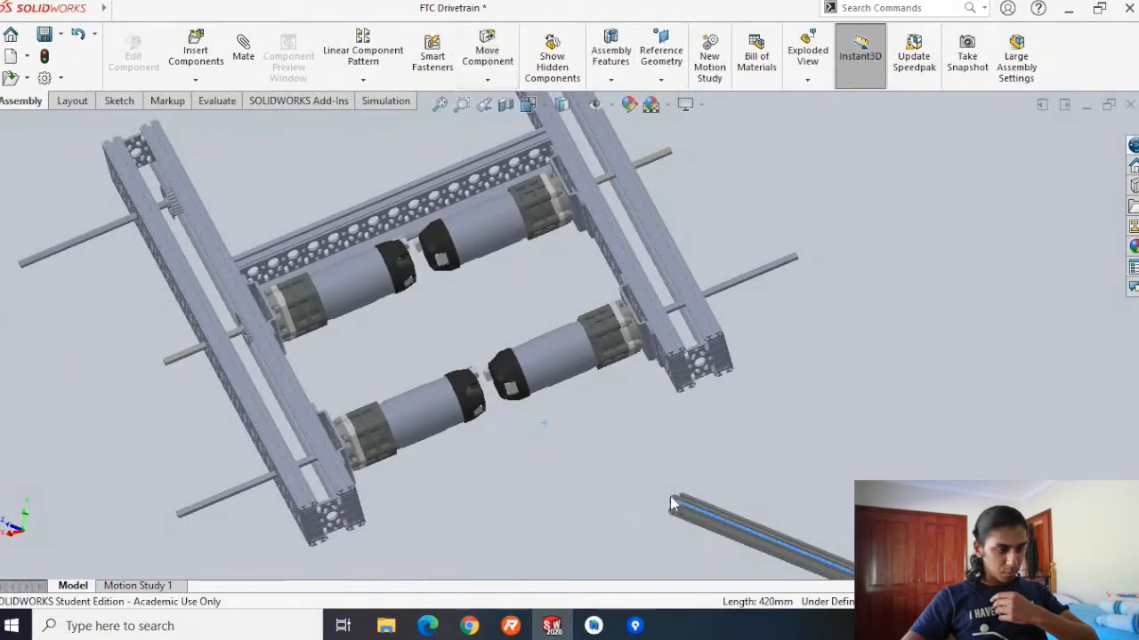
{"action": "right_click_drag", "start_coordinate": [743, 511], "coordinate": [732, 565]}
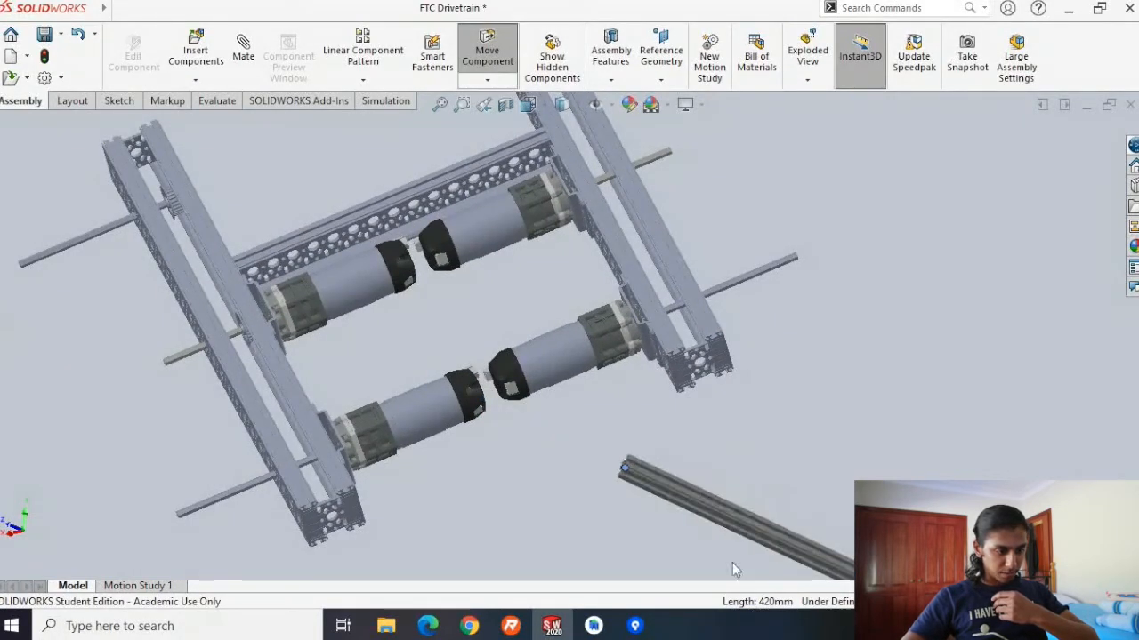
Rotate and move the extrusion so it lies crosswise in front of both drive rail ends, roughly parallel to the C channel.
{"action": "left_click", "coordinate": [724, 507]}
{"action": "left_click_drag", "start_coordinate": [724, 507], "coordinate": [395, 312]}
{"action": "right_click_drag", "start_coordinate": [811, 501], "coordinate": [398, 263]}
{"action": "right_click_drag", "start_coordinate": [458, 380], "coordinate": [485, 432]}
{"action": "left_click_drag", "start_coordinate": [485, 432], "coordinate": [441, 576]}
{"action": "right_click_drag", "start_coordinate": [441, 576], "coordinate": [633, 449]}
{"action": "middle_click_drag", "start_coordinate": [633, 449], "coordinate": [619, 534]}
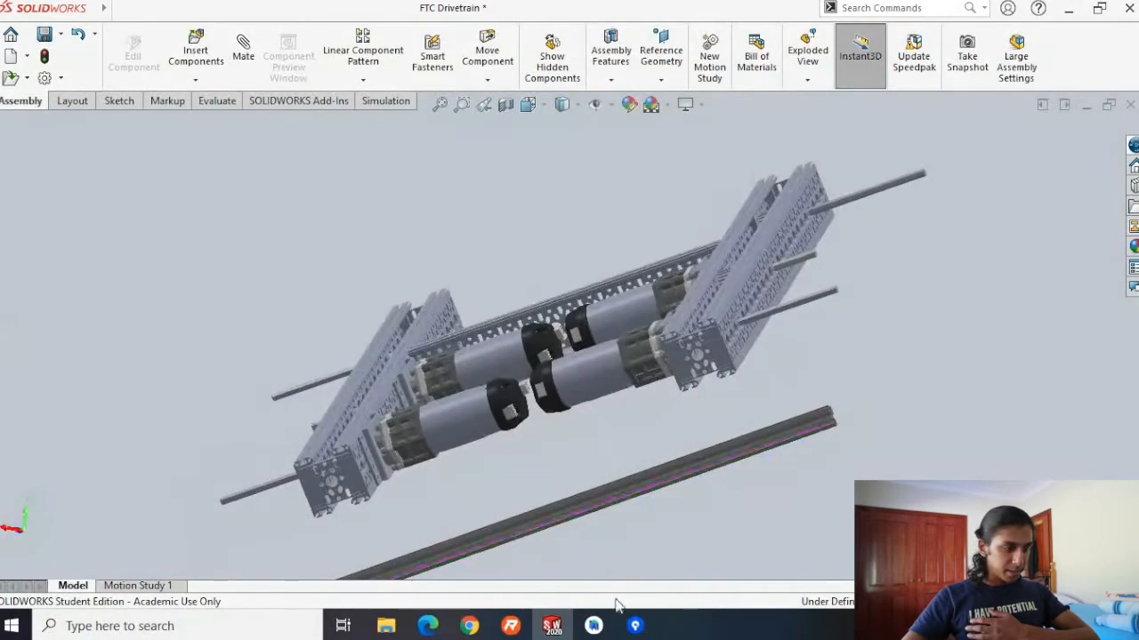
Switch to the browser and examine how the REV guide positions the 420 mm extrusions against the drive rails.
{"action": "left_click", "coordinate": [428, 626]}
{"action": "scroll", "coordinate": [513, 352], "scroll_direction": "down", "scroll_amount": 10}
{"action": "scroll", "coordinate": [513, 351], "scroll_direction": "down", "scroll_amount": 10}
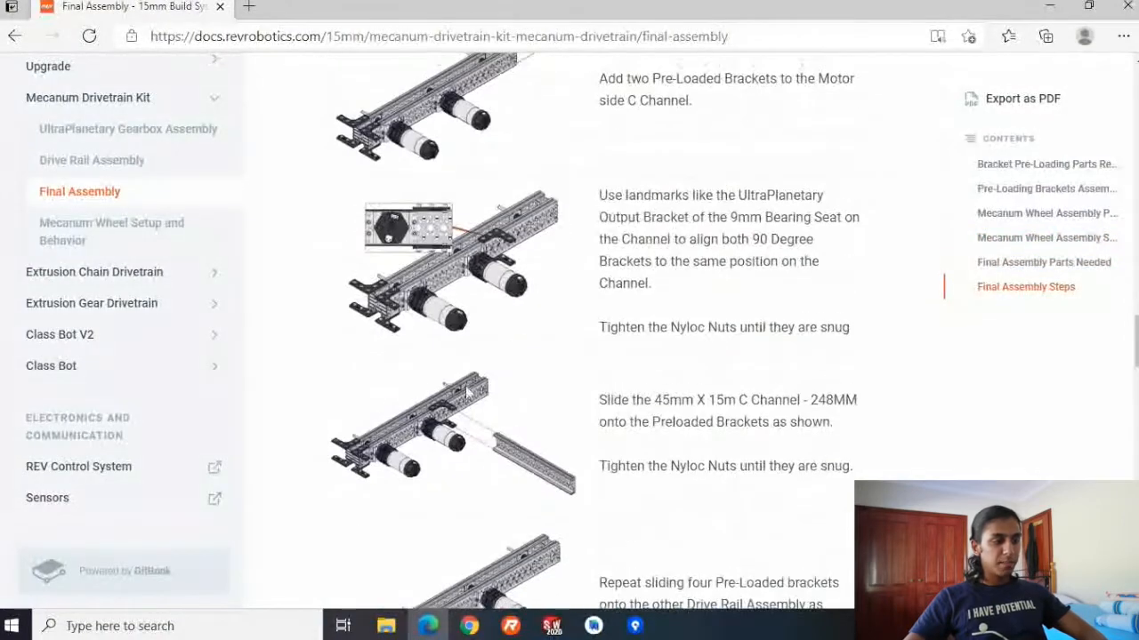
{"action": "scroll", "coordinate": [391, 437], "scroll_direction": "down", "scroll_amount": 5}
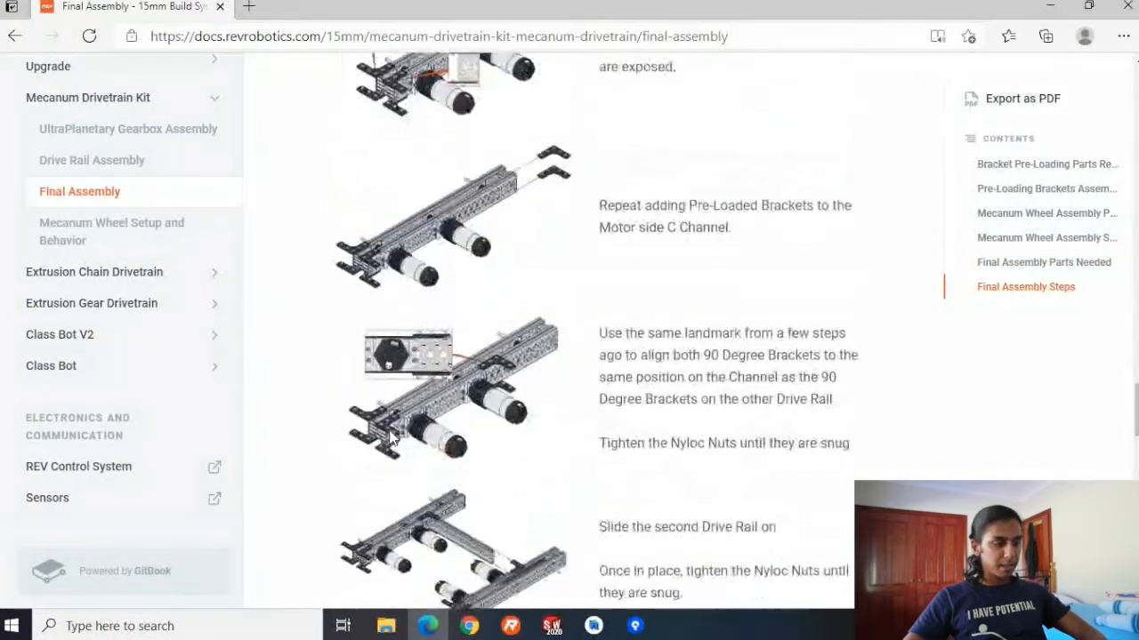
{"action": "scroll", "coordinate": [437, 496], "scroll_direction": "up", "scroll_amount": 5, "text": "ctrl"}
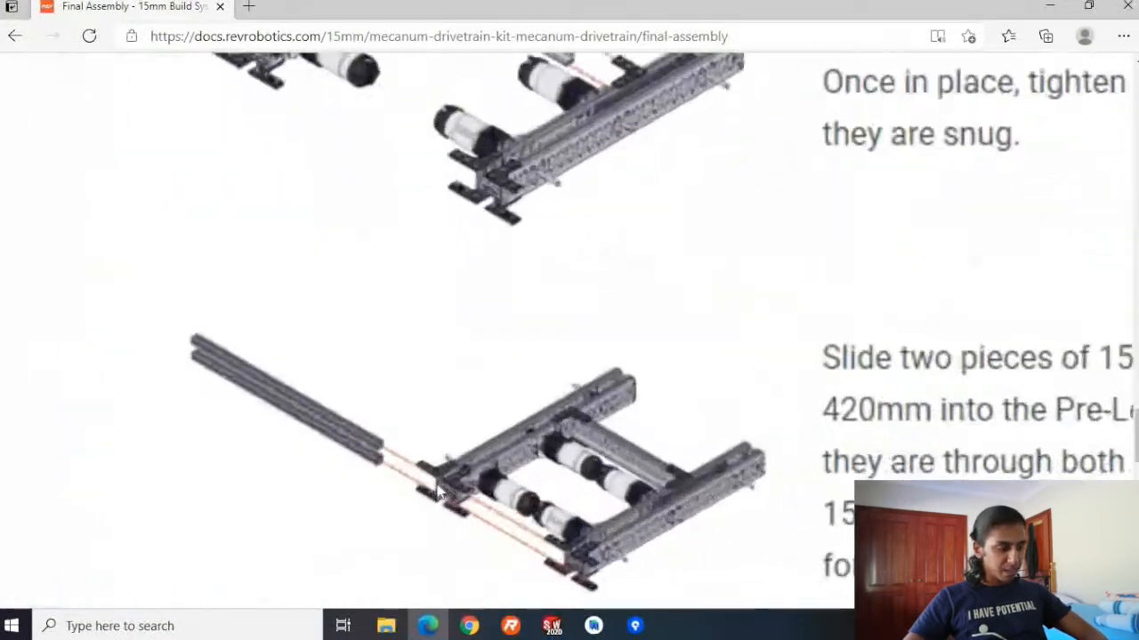
{"action": "scroll", "coordinate": [494, 498], "scroll_direction": "down", "scroll_amount": 8}
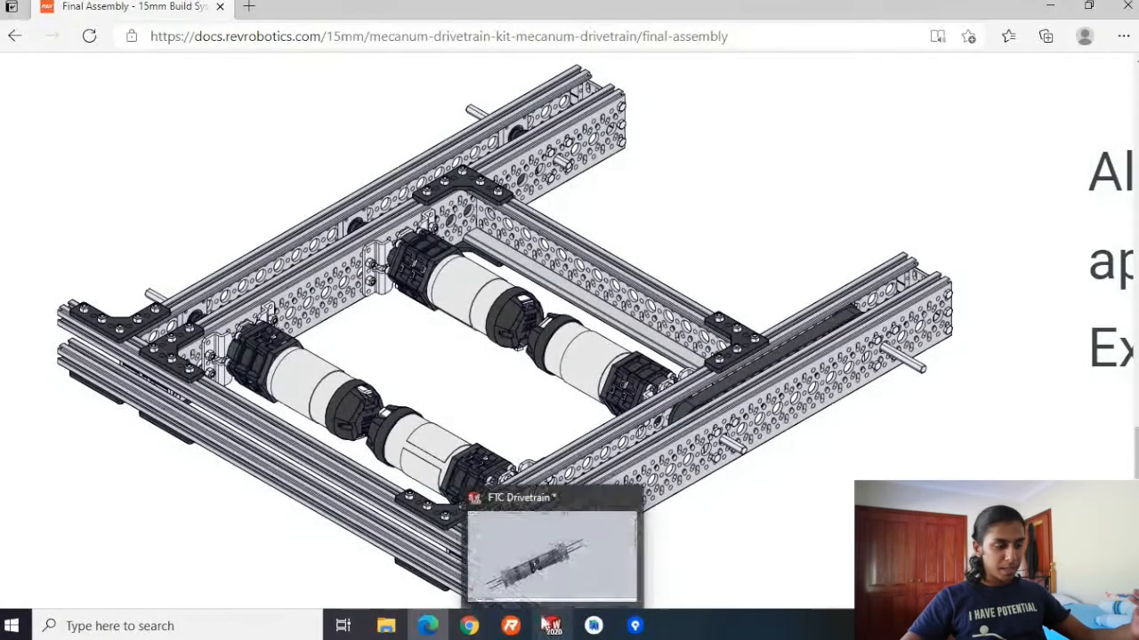
Switch to SOLIDWORKS and inspect the 420 mm extrusion against the drive rail ends from above, the side and the end.
{"action": "left_click", "coordinate": [551, 626]}
{"action": "middle_click_drag", "start_coordinate": [564, 419], "coordinate": [594, 547]}
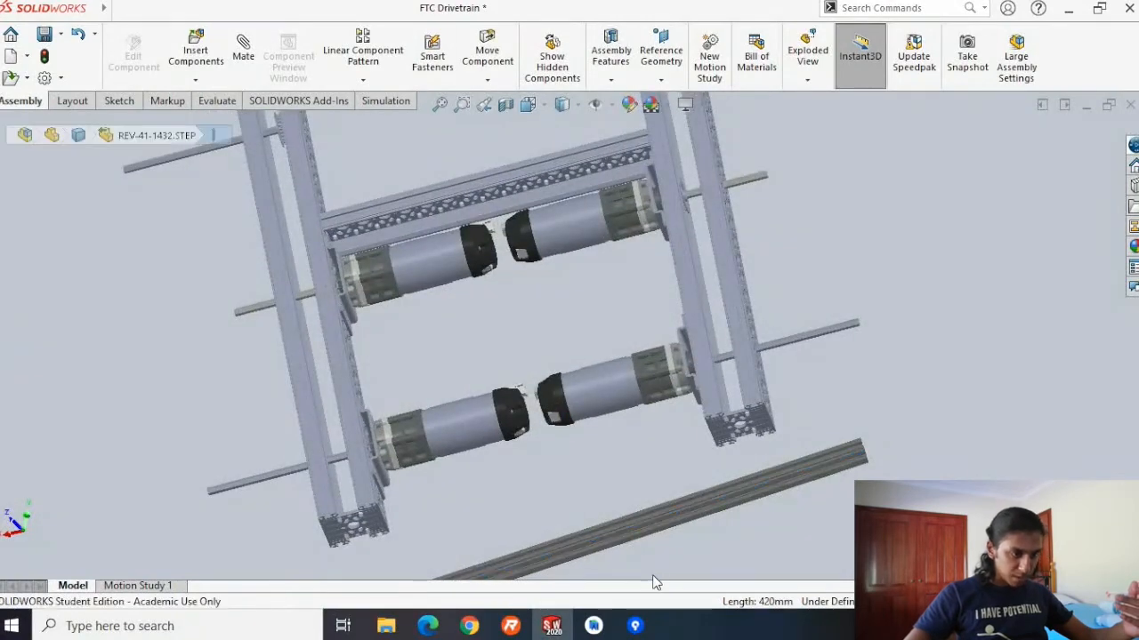
{"action": "middle_click_drag", "start_coordinate": [687, 552], "coordinate": [714, 488]}
{"action": "scroll", "coordinate": [529, 527], "scroll_direction": "down", "scroll_amount": 6}
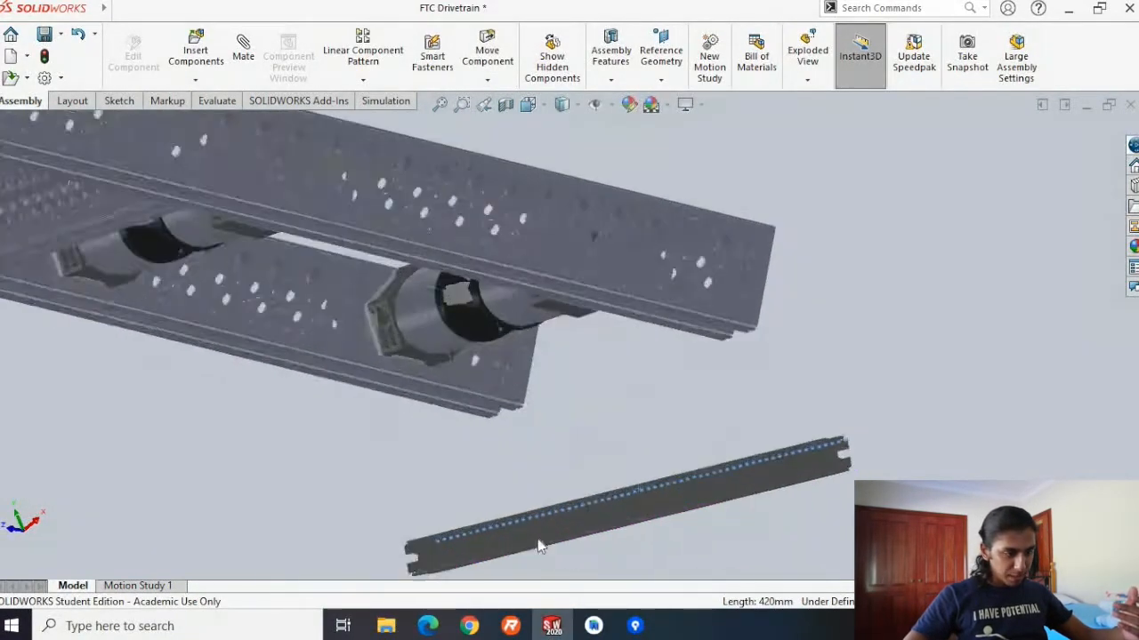
{"action": "middle_click_drag", "start_coordinate": [529, 527], "coordinate": [590, 124]}
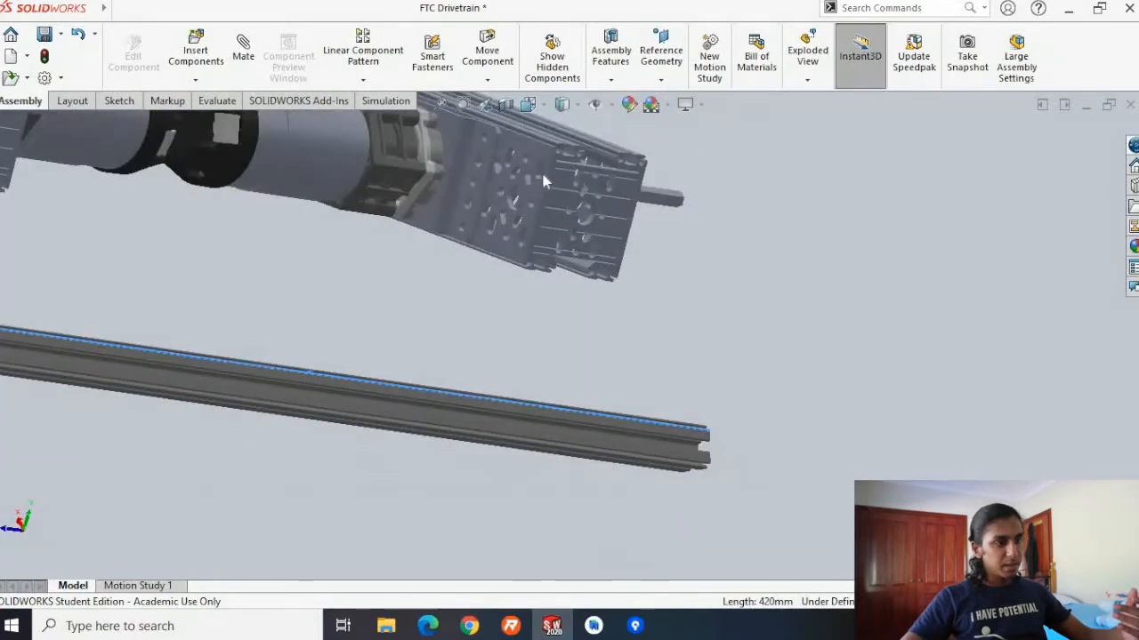
Mate the 420 mm extrusion's rail-facing side coincident with the outer end face of the drive rail.
{"action": "middle_click_drag", "start_coordinate": [549, 169], "coordinate": [559, 201]}
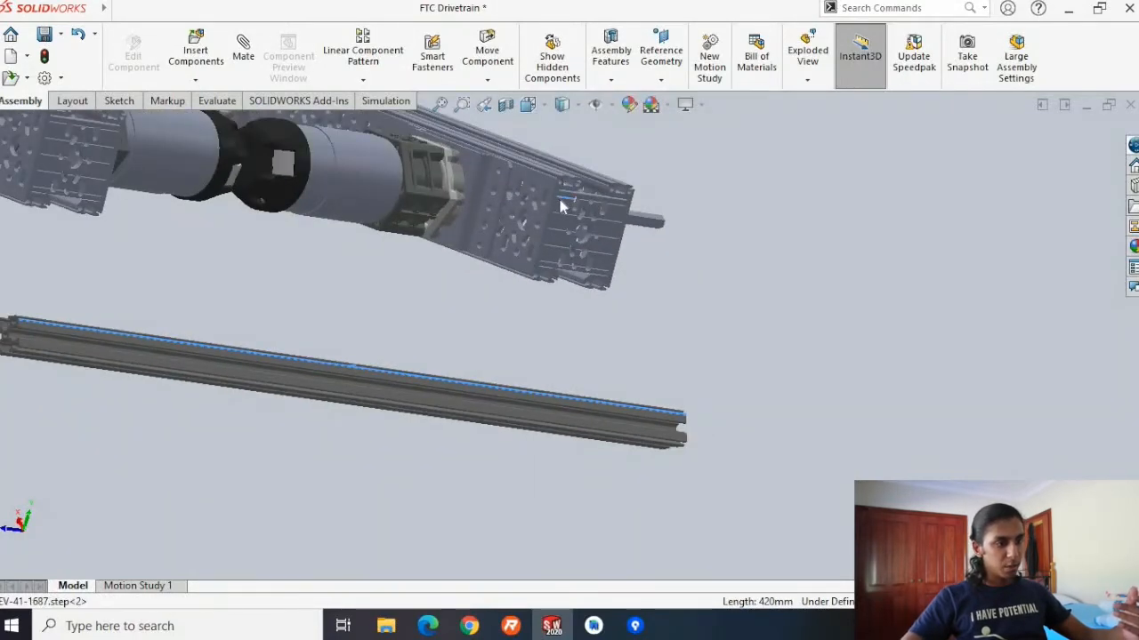
{"action": "left_click", "coordinate": [560, 207]}
{"action": "middle_click_drag", "start_coordinate": [556, 201], "coordinate": [561, 370]}
{"action": "left_click", "coordinate": [562, 453]}
{"action": "middle_click_drag", "start_coordinate": [516, 400], "coordinate": [497, 213]}
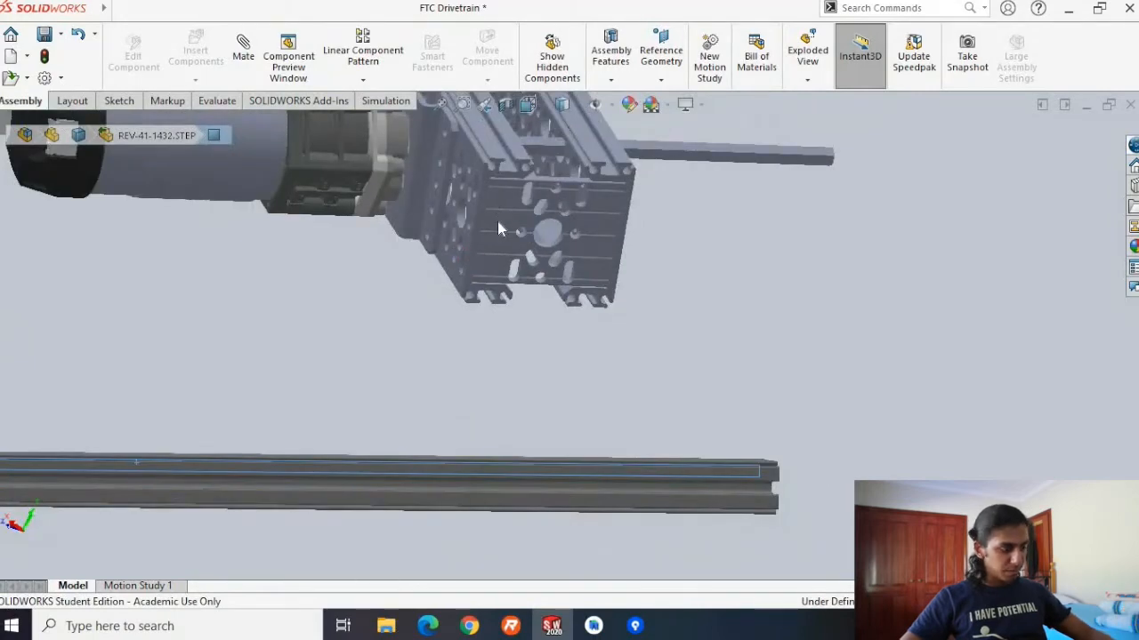
{"action": "left_click", "coordinate": [497, 221]}
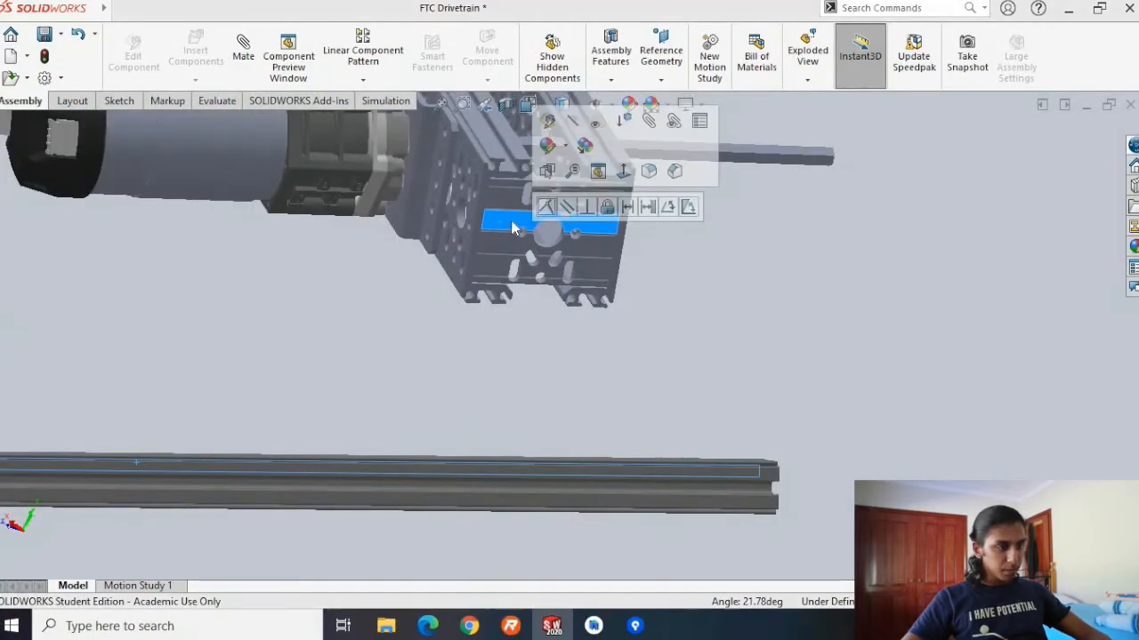
{"action": "left_click", "coordinate": [545, 208]}
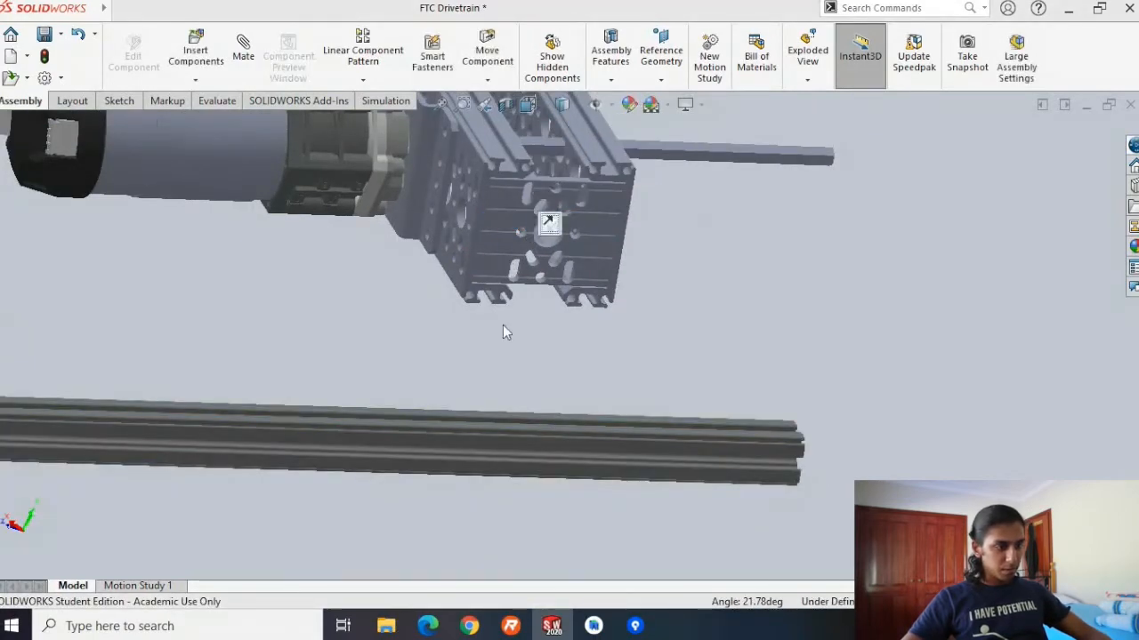
Mate the 420 mm extrusion's upper face coincident with the upper face of the drive rail channel.
{"action": "middle_click_drag", "start_coordinate": [485, 298], "coordinate": [448, 397]}
{"action": "left_click", "coordinate": [439, 381]}
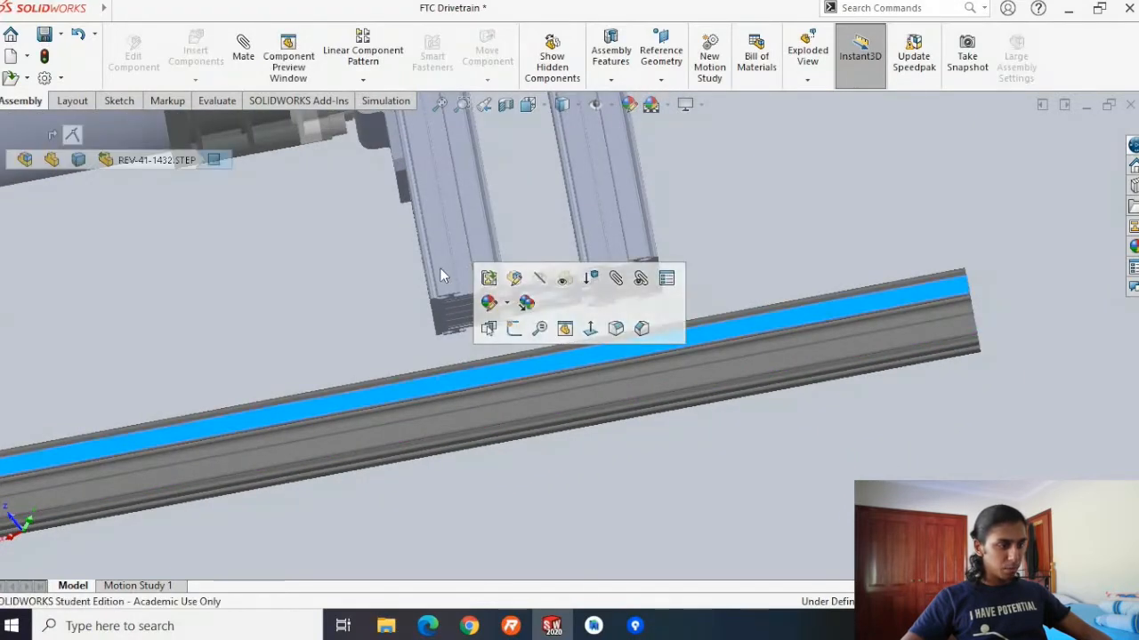
{"action": "left_click", "coordinate": [441, 276], "text": "ctrl"}
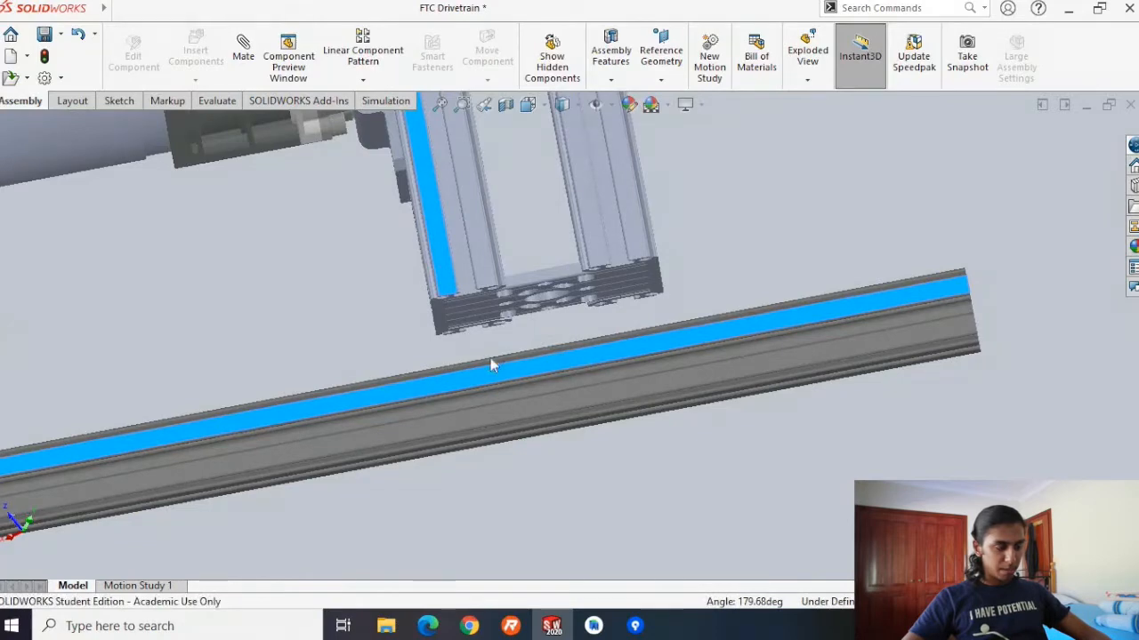
{"action": "key", "text": "Escape"}
{"action": "left_click", "coordinate": [372, 398]}
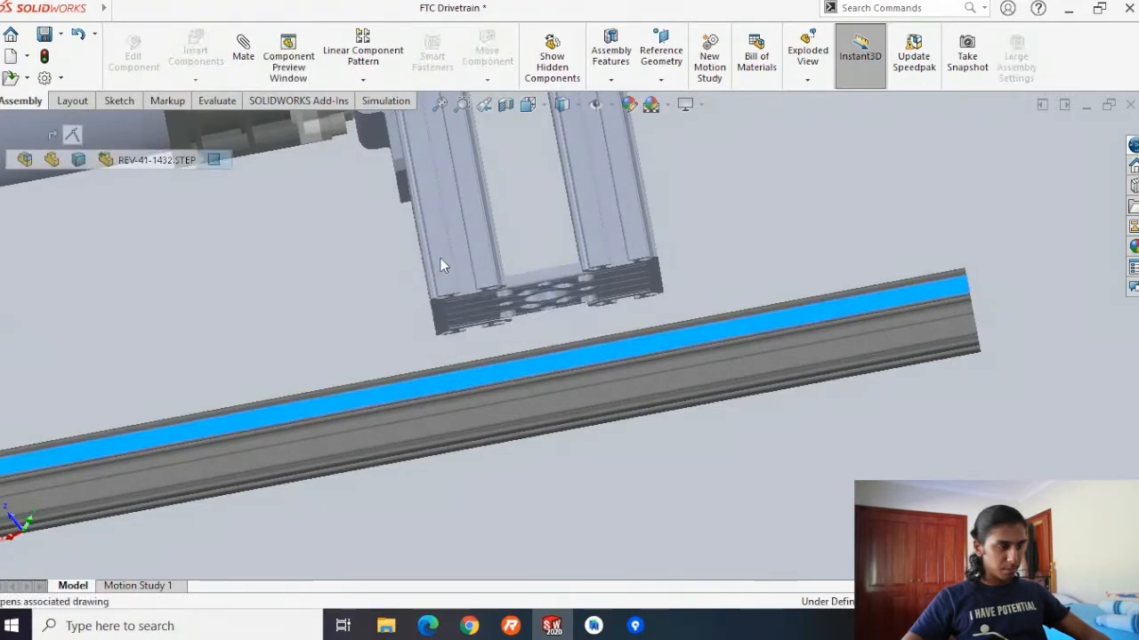
{"action": "left_click", "coordinate": [436, 275], "text": "ctrl"}
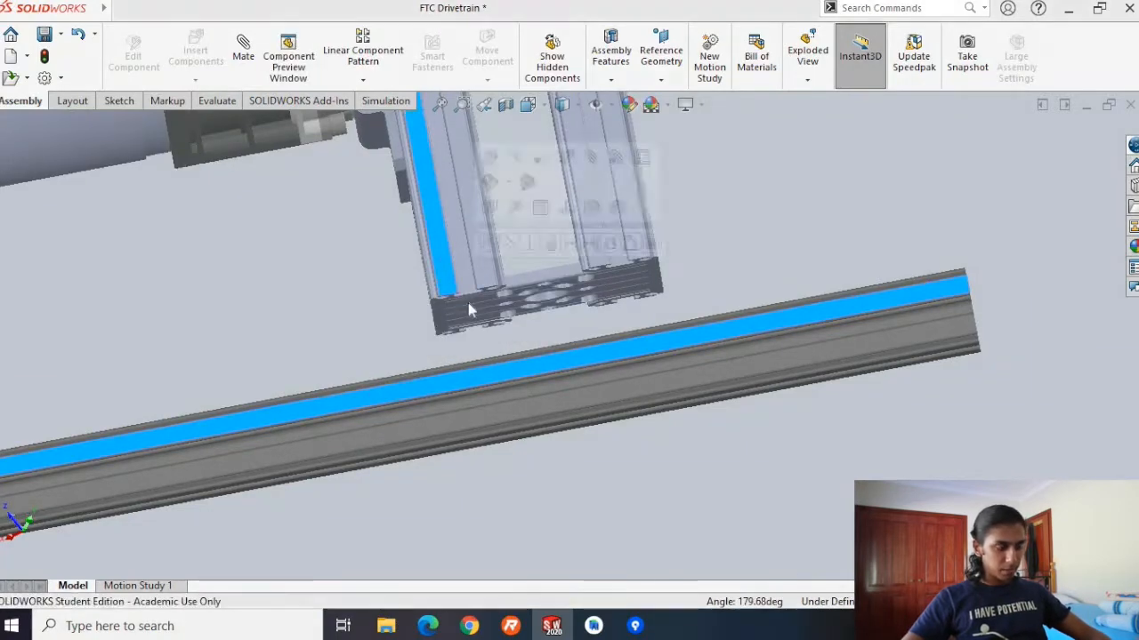
{"action": "left_click", "coordinate": [486, 246]}
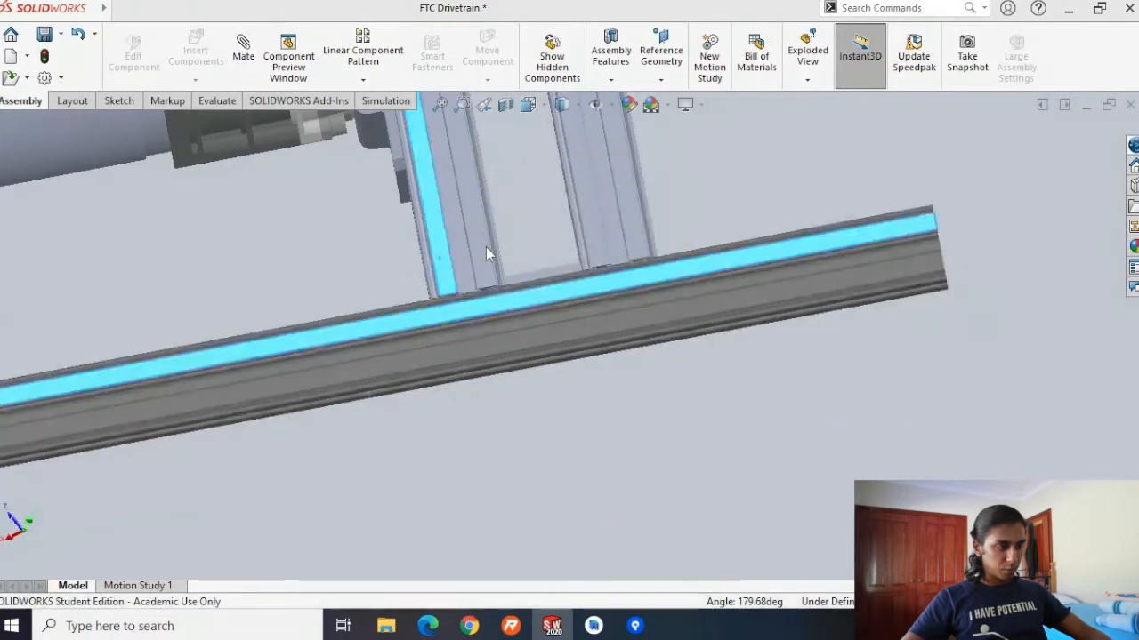
Slide the mated extrusion along the drive rail ends to check its remaining freedom of movement.
{"action": "left_click", "coordinate": [447, 481]}
{"action": "middle_click_drag", "start_coordinate": [456, 388], "coordinate": [285, 378]}
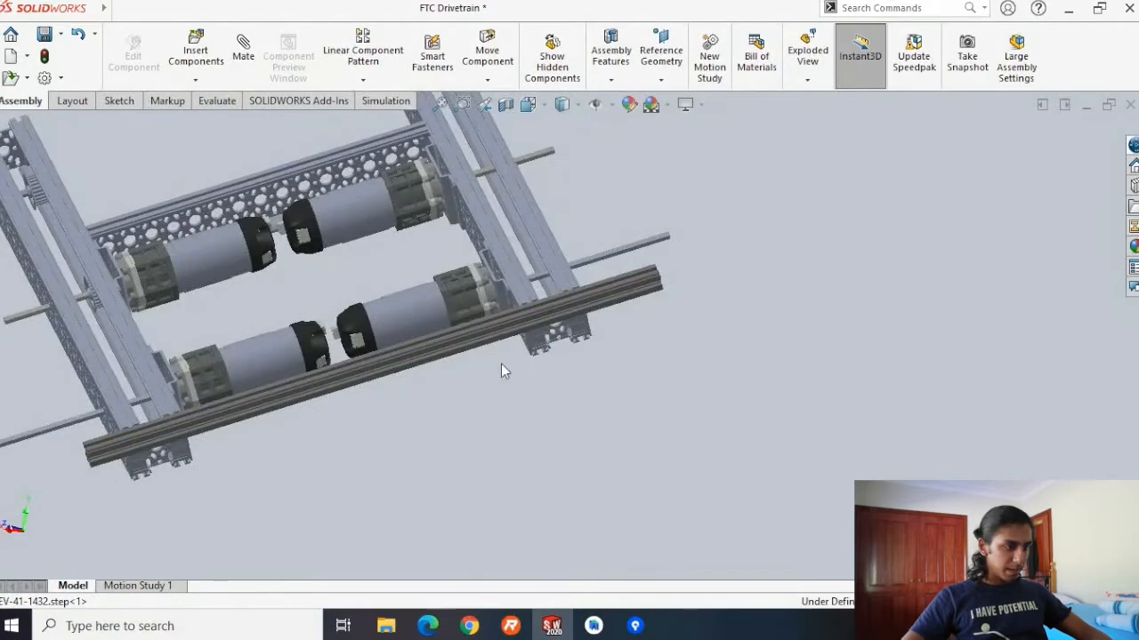
{"action": "left_click_drag", "start_coordinate": [382, 377], "coordinate": [464, 443]}
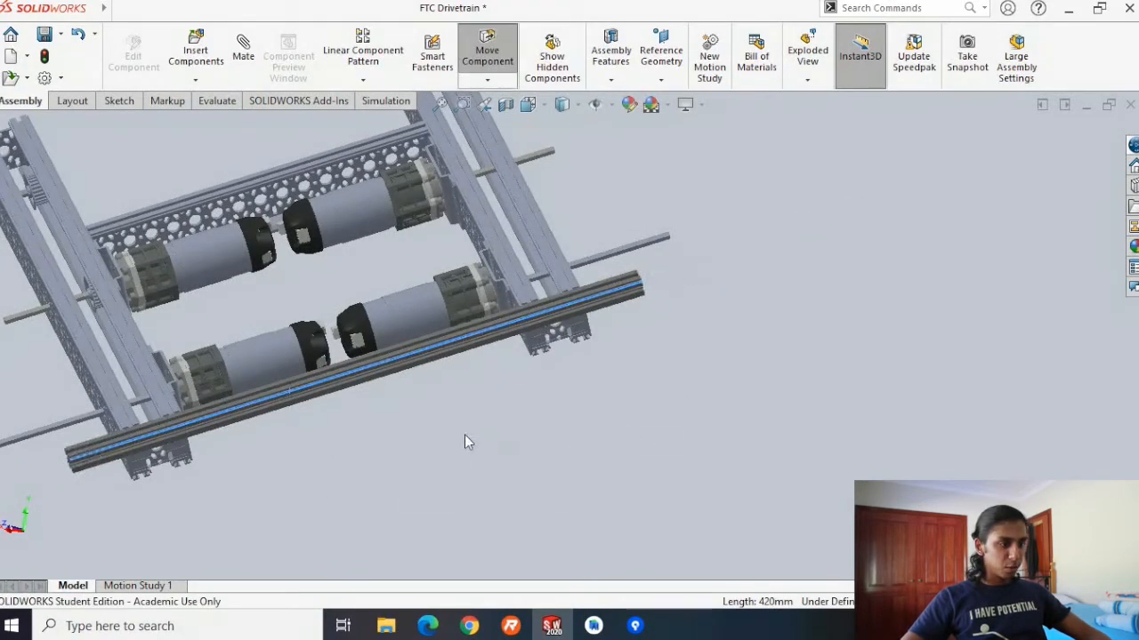
{"action": "key", "text": "Escape"}
{"action": "middle_click_drag", "start_coordinate": [451, 405], "coordinate": [379, 343]}
{"action": "left_click_drag", "start_coordinate": [391, 345], "coordinate": [396, 351]}
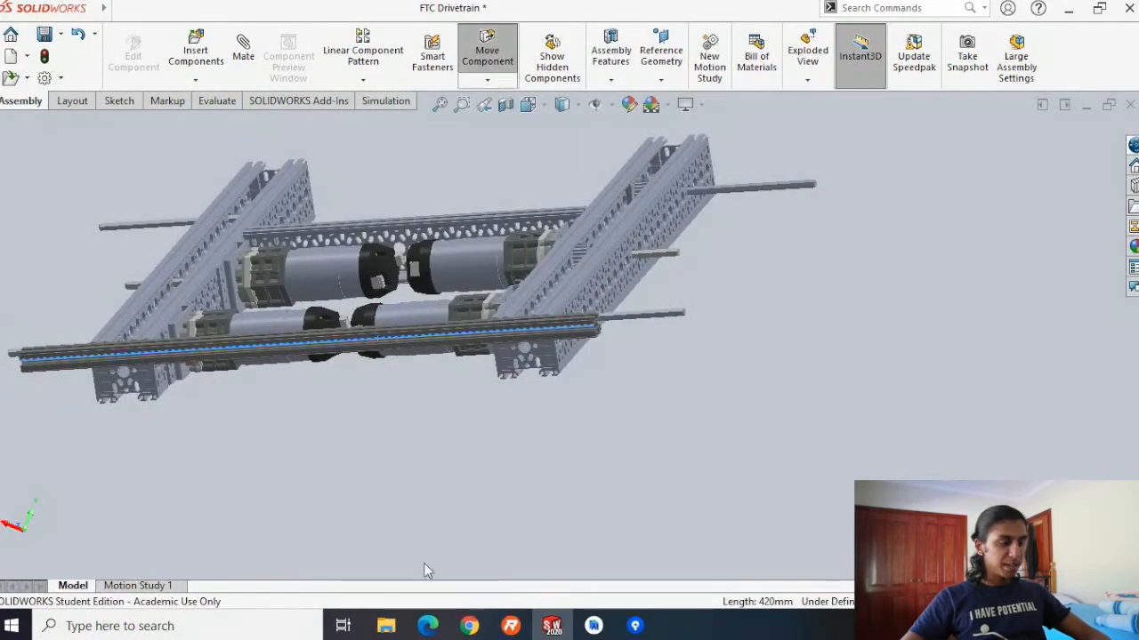
Check the extrusion layout in the browser's REV guide, then place a copy of the 420 mm extrusion below the first in SOLIDWORKS.
{"action": "left_click", "coordinate": [428, 625]}
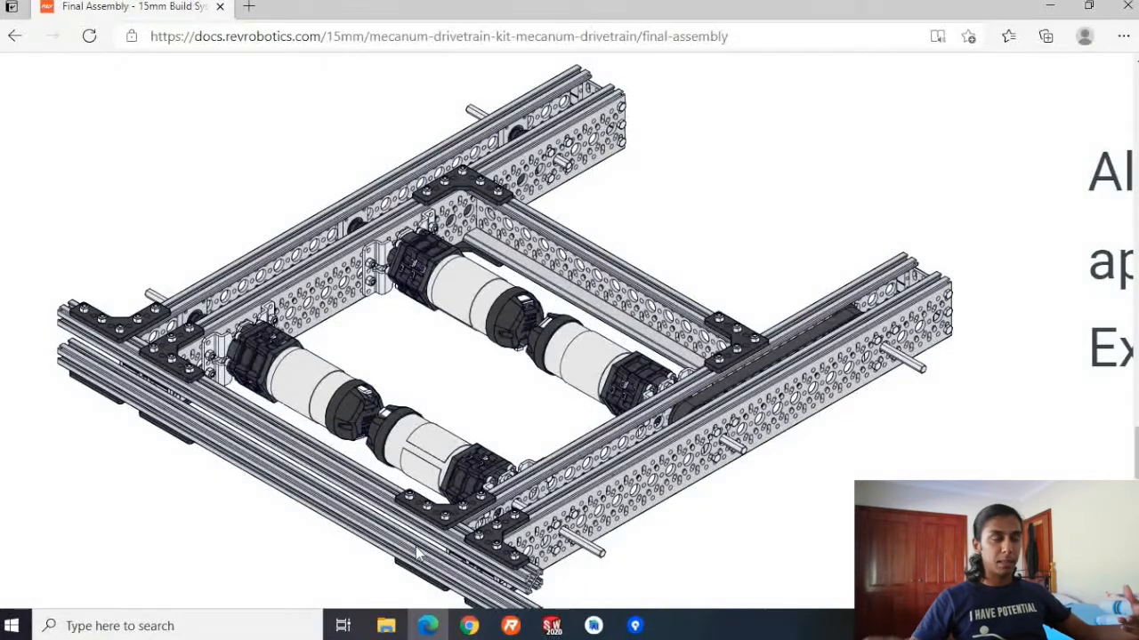
{"action": "left_click", "coordinate": [552, 627]}
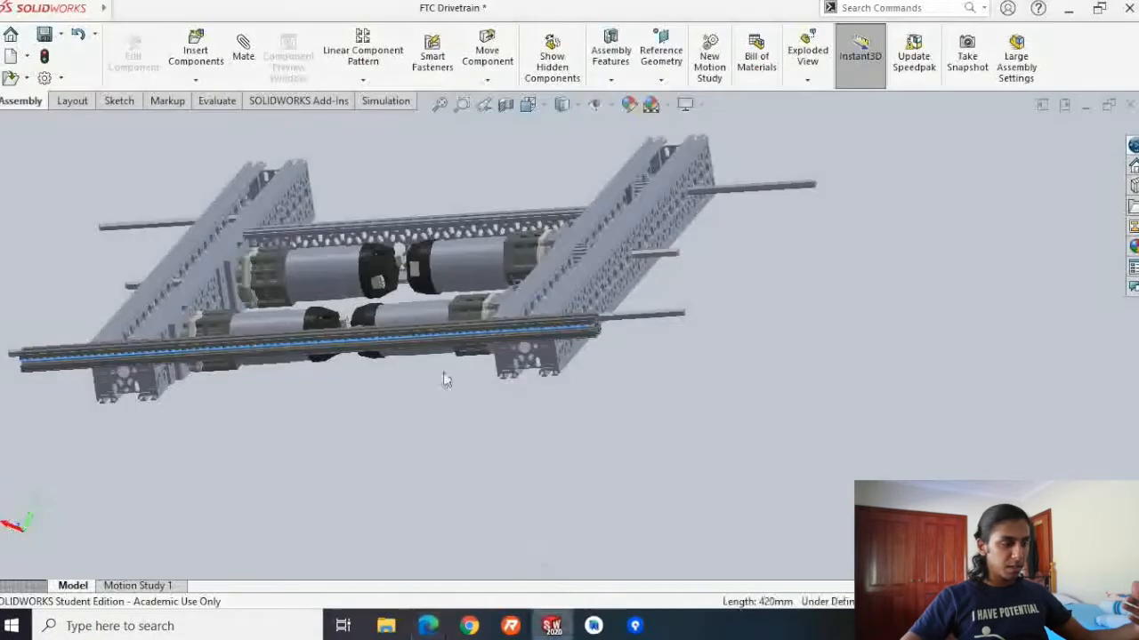
{"action": "key", "text": "ctrl+5"}
{"action": "scroll", "coordinate": [369, 258], "scroll_direction": "up", "scroll_amount": 3}
{"action": "middle_click_drag", "start_coordinate": [369, 258], "coordinate": [368, 300]}
{"action": "scroll", "coordinate": [418, 427], "scroll_direction": "down", "scroll_amount": 3}
{"action": "middle_click_drag", "start_coordinate": [424, 437], "coordinate": [429, 365]}
{"action": "left_click", "coordinate": [446, 379]}
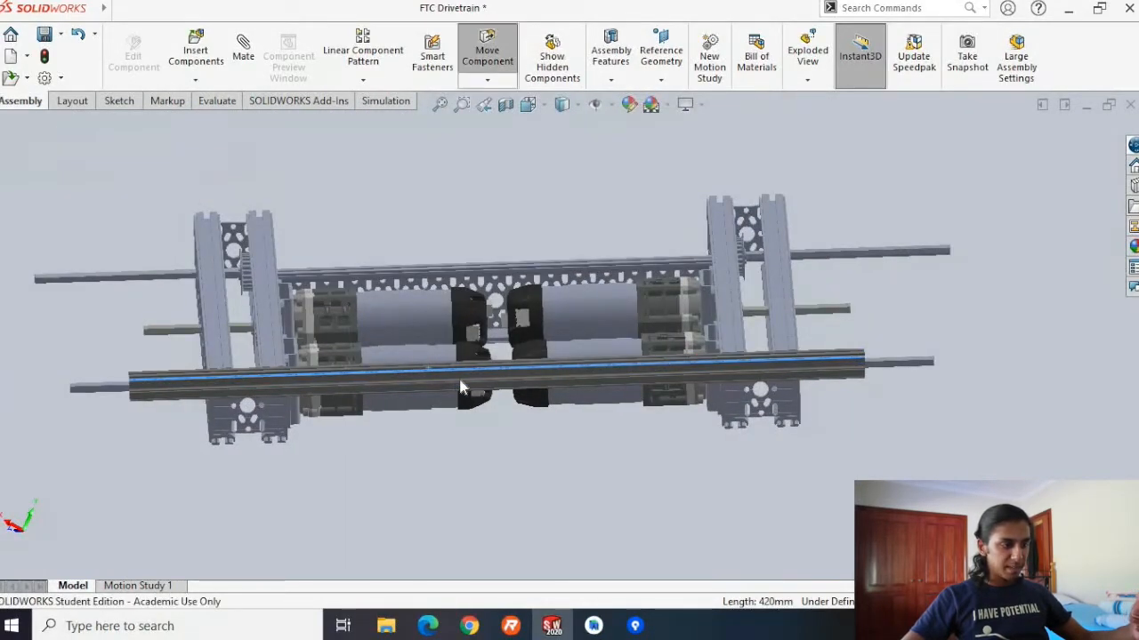
{"action": "left_click", "coordinate": [449, 389]}
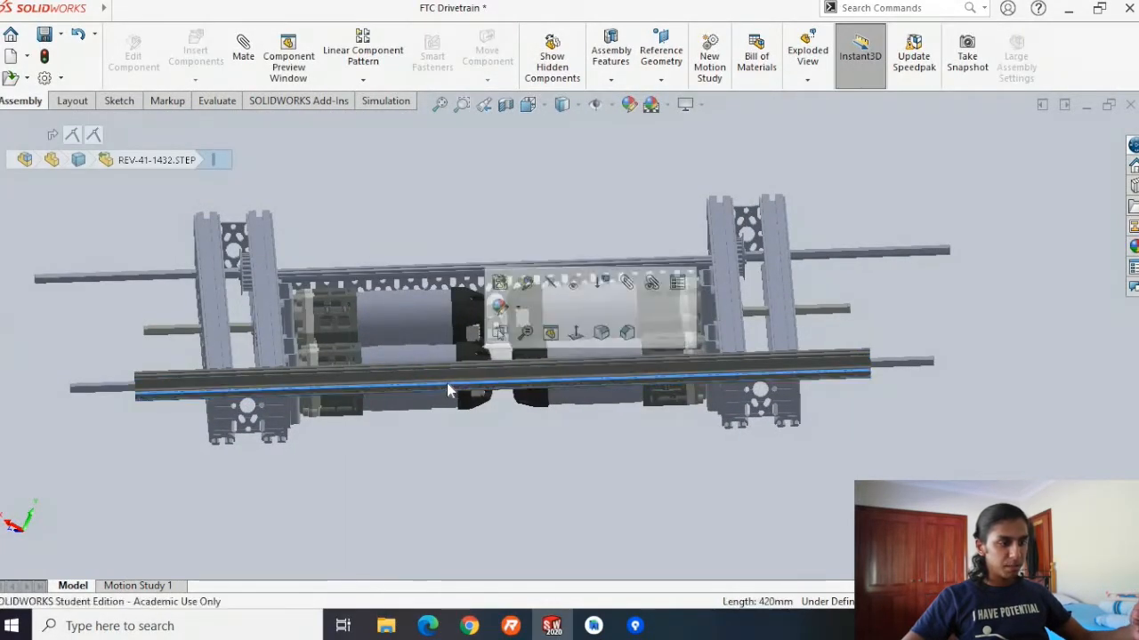
{"action": "left_click", "coordinate": [440, 480]}
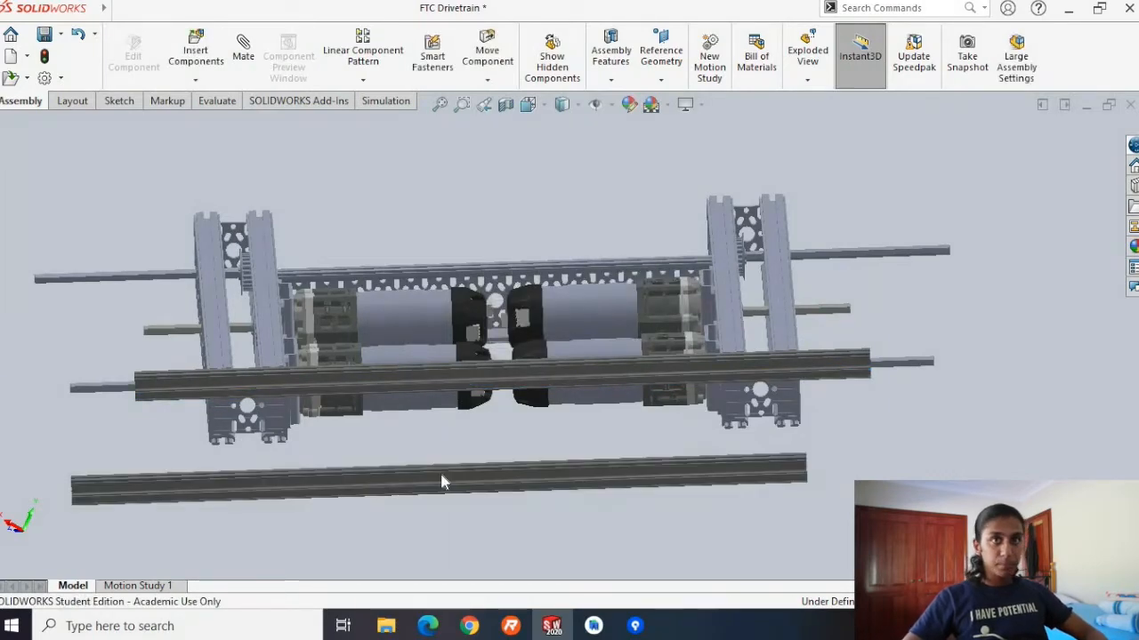
Mate the second 420 mm extrusion's rail-facing side coincident with the outer end face of the drive rail.
{"action": "middle_click_drag", "start_coordinate": [452, 472], "coordinate": [413, 248]}
{"action": "scroll", "coordinate": [648, 370], "scroll_direction": "down", "scroll_amount": 3}
{"action": "middle_click_drag", "start_coordinate": [646, 374], "coordinate": [622, 432]}
{"action": "left_click", "coordinate": [641, 423]}
{"action": "middle_click_drag", "start_coordinate": [322, 480], "coordinate": [732, 518]}
{"action": "scroll", "coordinate": [795, 550], "scroll_direction": "down", "scroll_amount": 3}
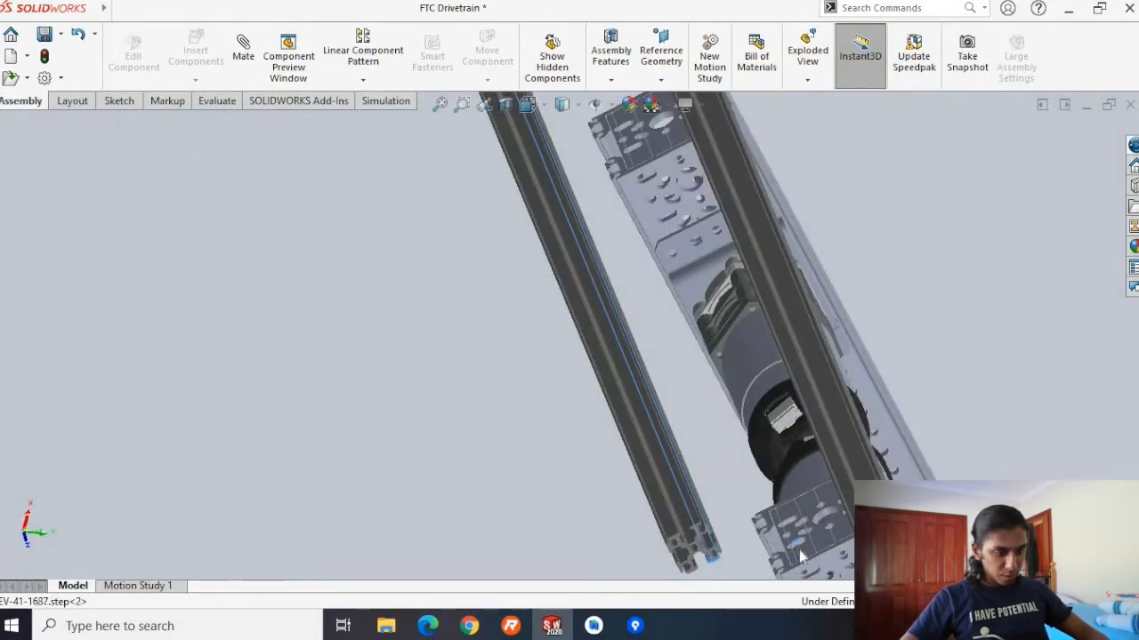
{"action": "middle_click_drag", "start_coordinate": [572, 539], "coordinate": [553, 281]}
{"action": "left_click", "coordinate": [575, 162]}
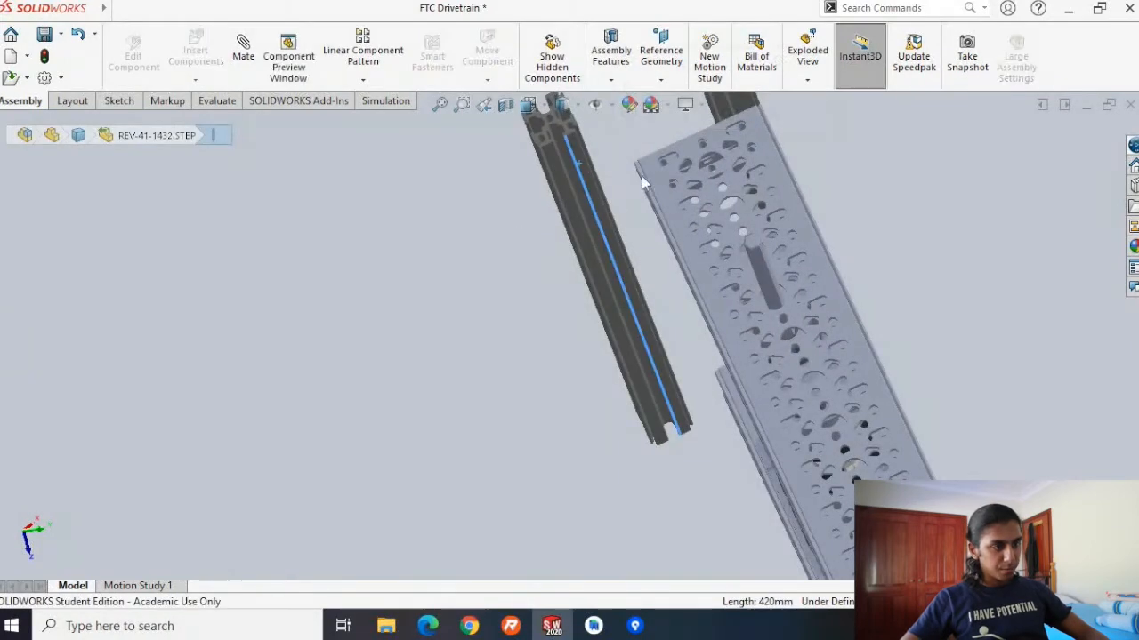
{"action": "left_click", "coordinate": [591, 190]}
{"action": "middle_click_drag", "start_coordinate": [571, 264], "coordinate": [587, 422]}
{"action": "scroll", "coordinate": [776, 372], "scroll_direction": "down", "scroll_amount": 3}
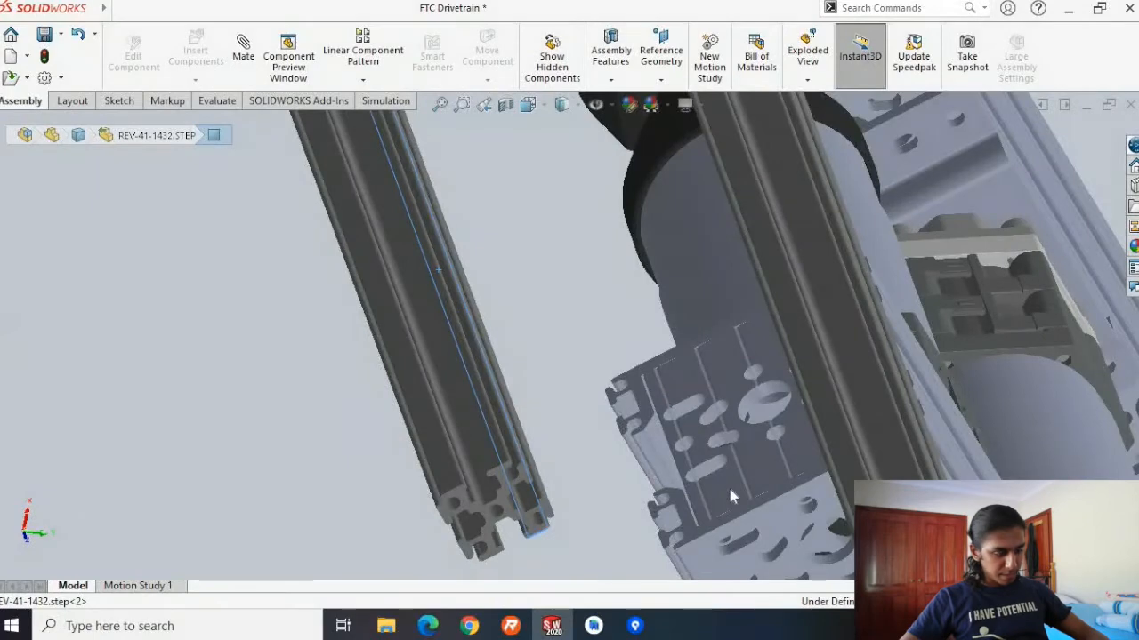
{"action": "left_click", "coordinate": [730, 492], "text": "ctrl"}
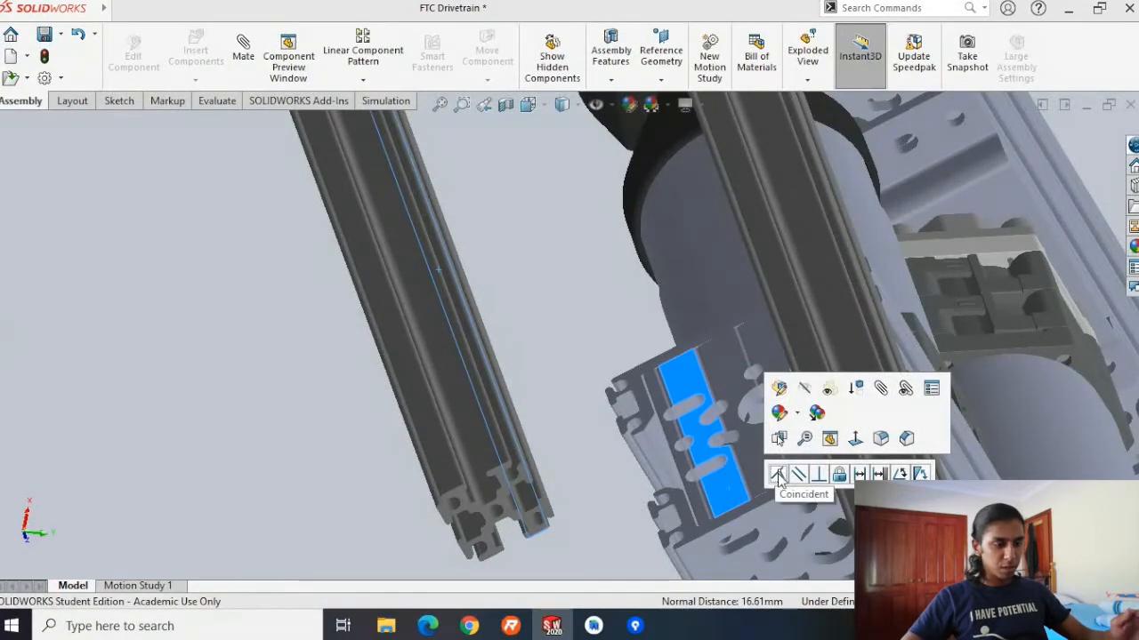
{"action": "left_click", "coordinate": [776, 476]}
Mate the second extrusion's underside coincident with the lower face of the drive rail channel.
{"action": "scroll", "coordinate": [411, 488], "scroll_direction": "up", "scroll_amount": 3}
{"action": "middle_click_drag", "start_coordinate": [410, 489], "coordinate": [482, 409]}
{"action": "scroll", "coordinate": [669, 381], "scroll_direction": "up", "scroll_amount": 3}
{"action": "scroll", "coordinate": [843, 149], "scroll_direction": "down", "scroll_amount": 3}
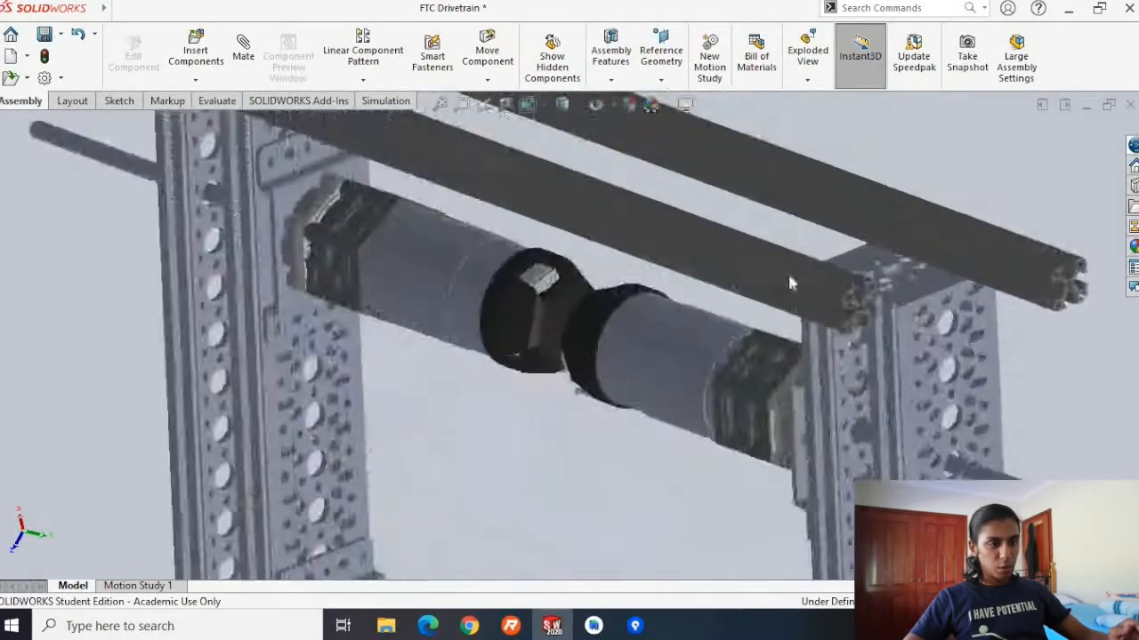
{"action": "scroll", "coordinate": [789, 283], "scroll_direction": "down", "scroll_amount": 3}
{"action": "left_click", "coordinate": [832, 454]}
{"action": "middle_click_drag", "start_coordinate": [662, 516], "coordinate": [635, 438]}
{"action": "scroll", "coordinate": [845, 369], "scroll_direction": "down", "scroll_amount": 2}
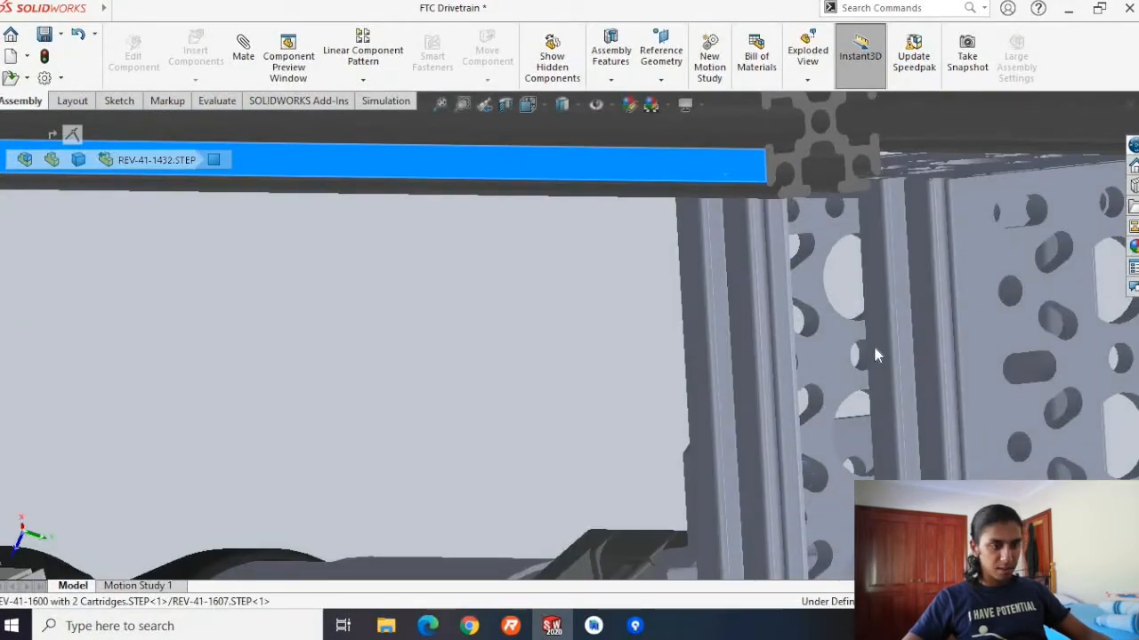
{"action": "left_click", "coordinate": [875, 355], "text": "ctrl"}
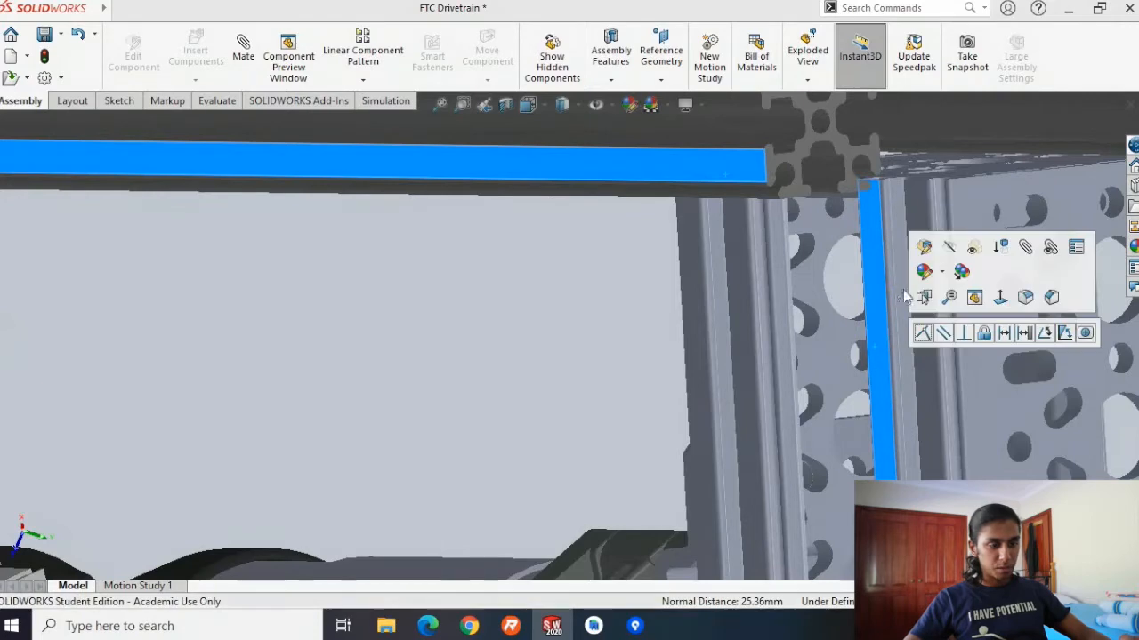
{"action": "left_click", "coordinate": [923, 334]}
{"action": "left_click", "coordinate": [357, 258]}
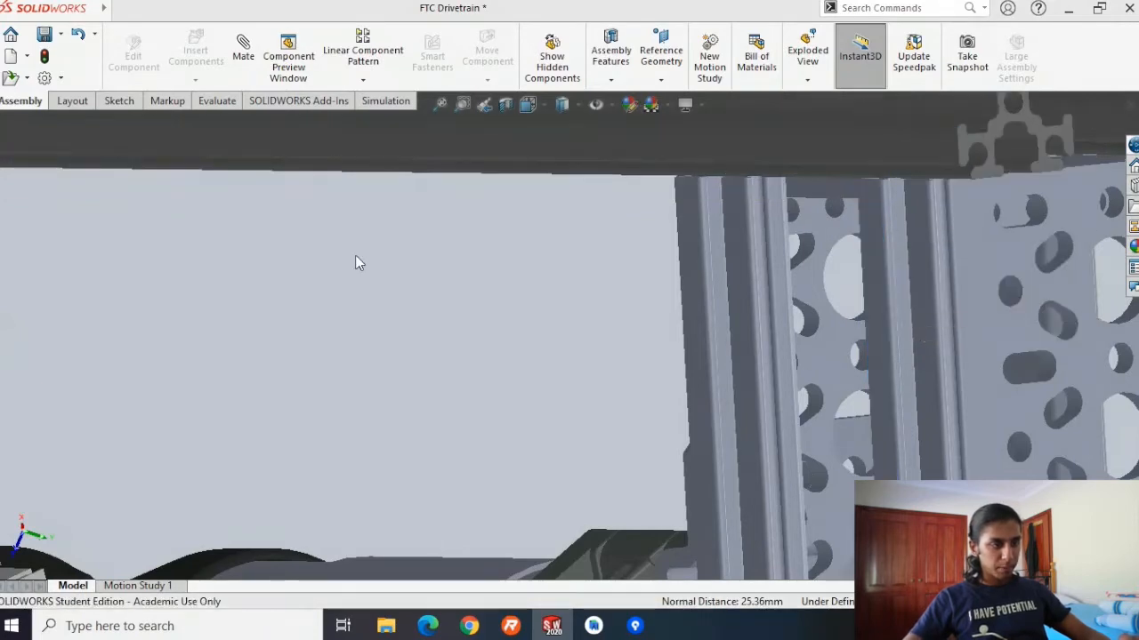
Align the two 420 mm extrusions lengthwise by mating their end faces coincident.
{"action": "scroll", "coordinate": [357, 259], "scroll_direction": "up", "scroll_amount": 2}
{"action": "middle_click_drag", "start_coordinate": [322, 285], "coordinate": [321, 447]}
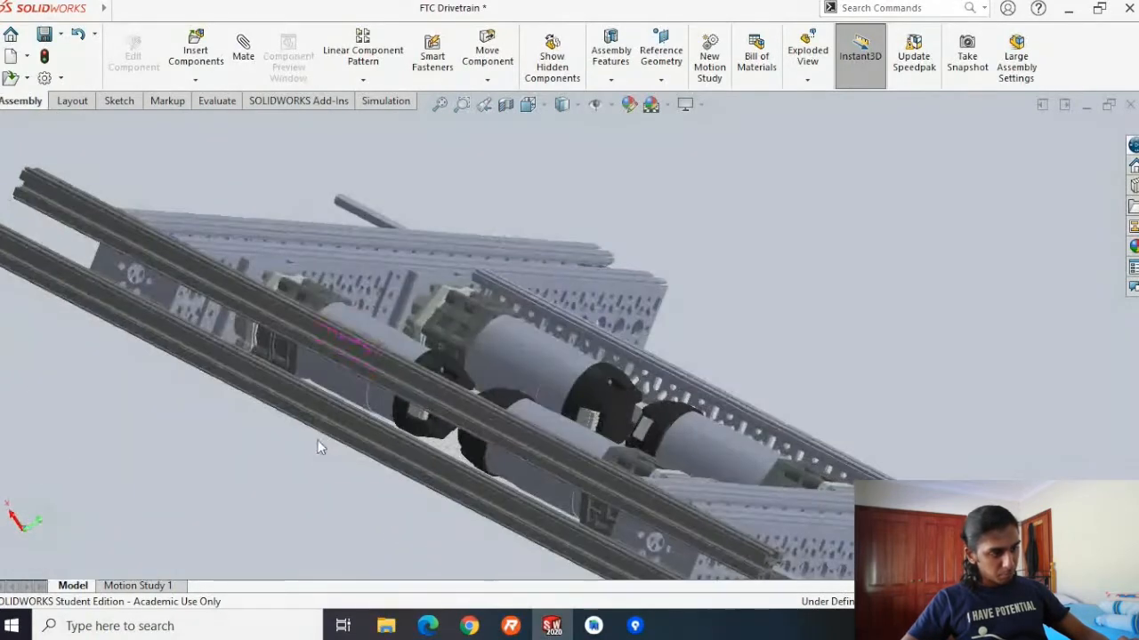
{"action": "left_click", "coordinate": [328, 425]}
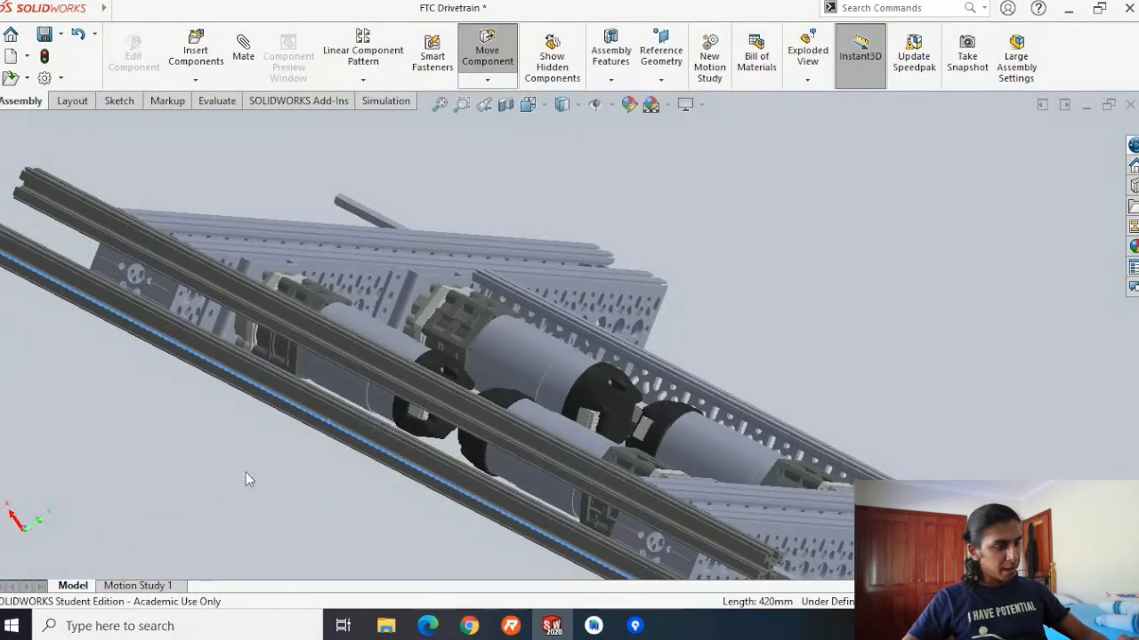
{"action": "middle_click_drag", "start_coordinate": [210, 438], "coordinate": [260, 414]}
{"action": "left_click", "coordinate": [336, 424]}
{"action": "left_click", "coordinate": [406, 361]}
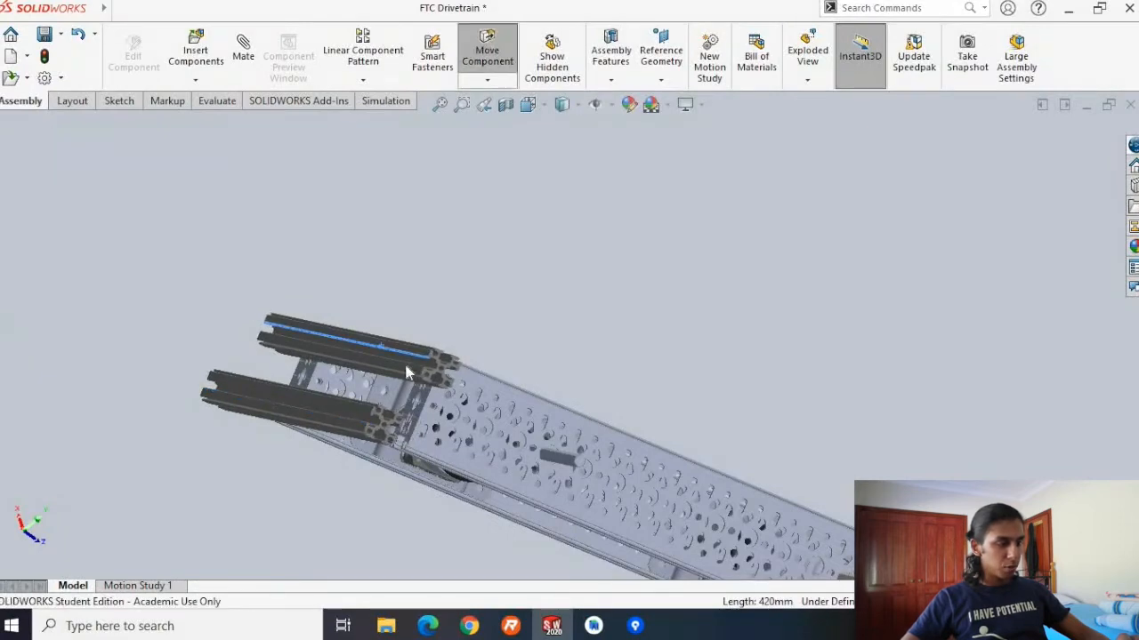
{"action": "scroll", "coordinate": [435, 384], "scroll_direction": "down", "scroll_amount": 5}
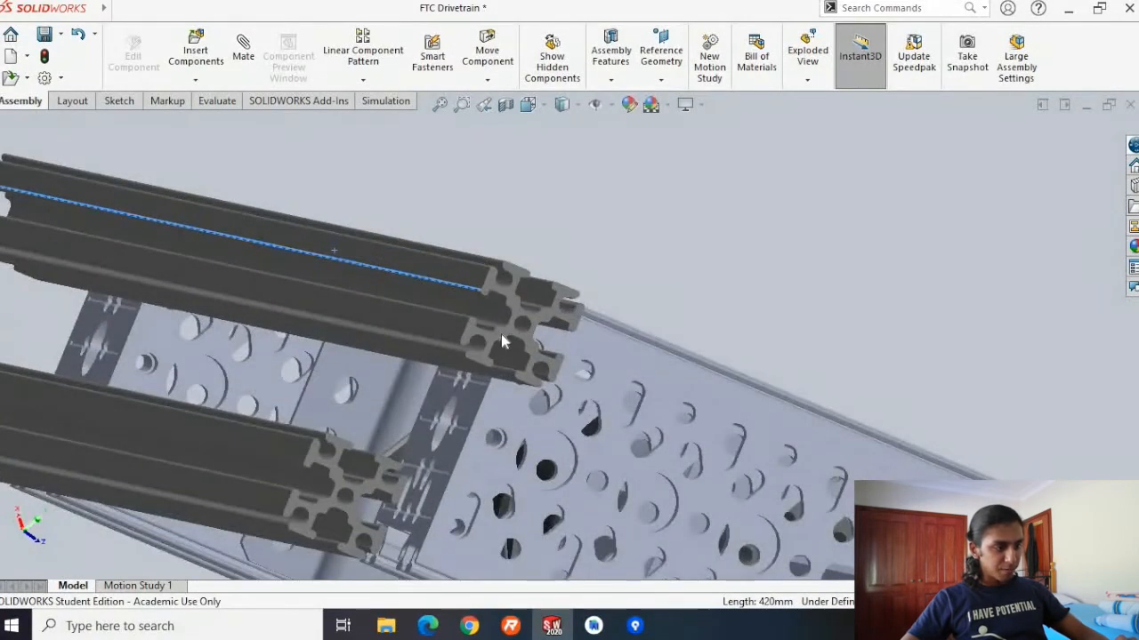
{"action": "left_click", "coordinate": [501, 334]}
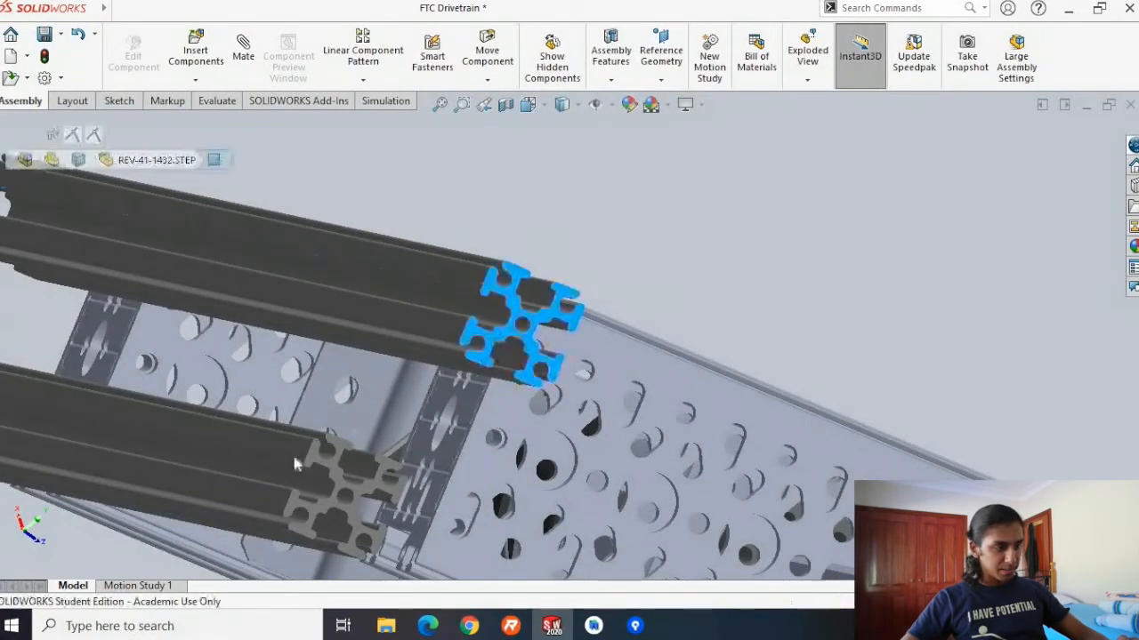
{"action": "left_click", "coordinate": [320, 505], "text": "ctrl"}
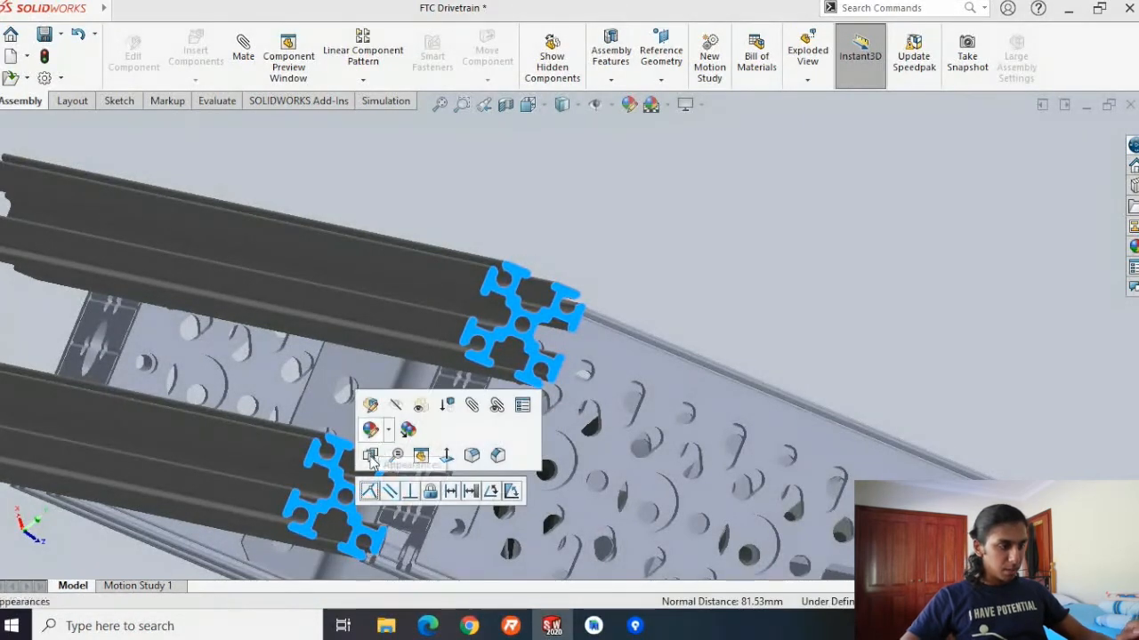
{"action": "left_click", "coordinate": [369, 491]}
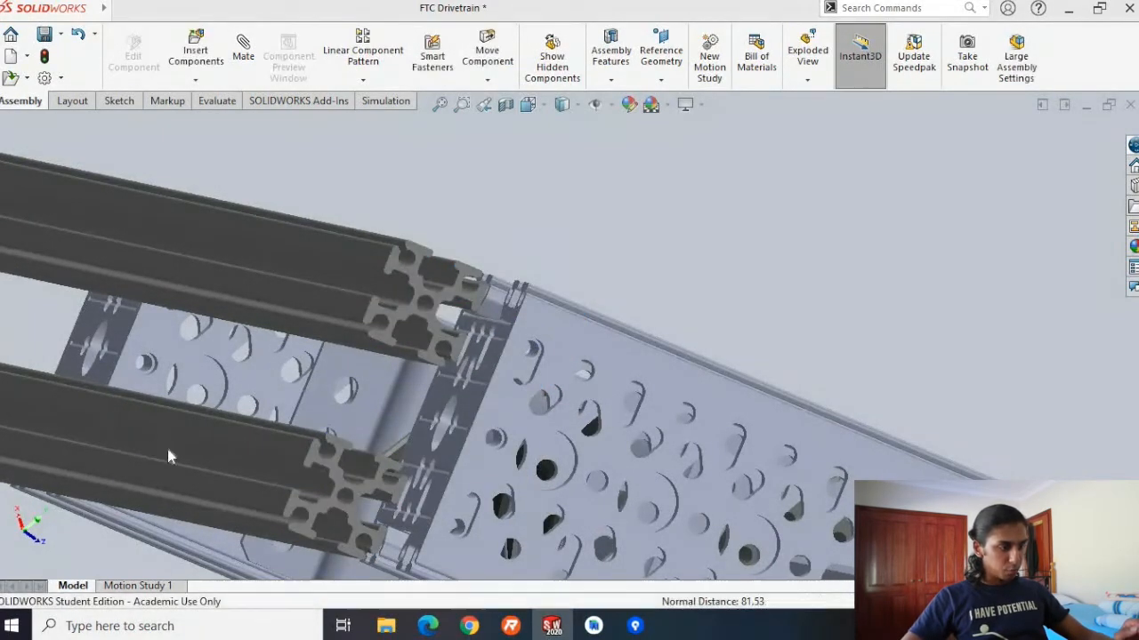
Slide the two aligned extrusions along the drive rail ends so they overhang both rails.
{"action": "middle_click_drag", "start_coordinate": [212, 395], "coordinate": [232, 434]}
{"action": "scroll", "coordinate": [239, 404], "scroll_direction": "up", "scroll_amount": 7}
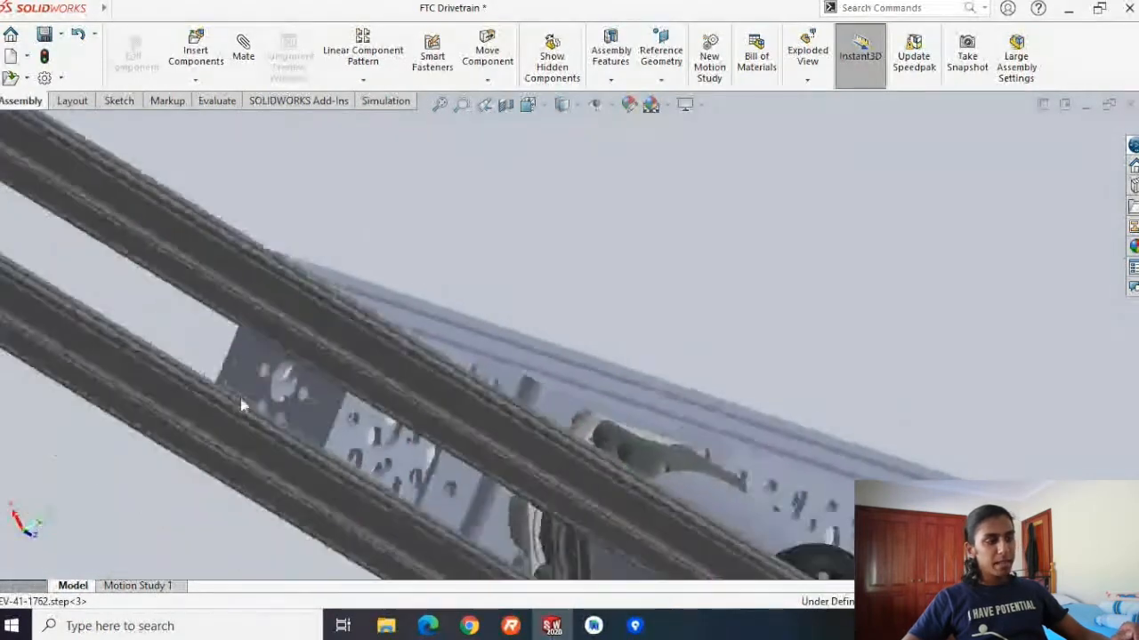
{"action": "scroll", "coordinate": [362, 298], "scroll_direction": "up", "scroll_amount": 2}
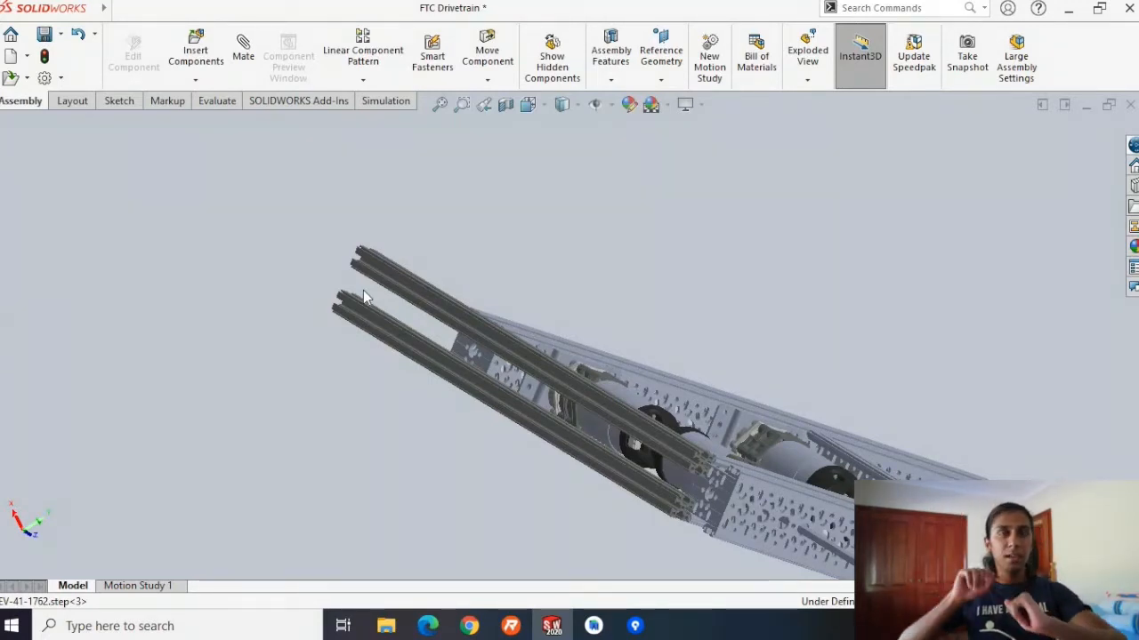
{"action": "middle_click_drag", "start_coordinate": [363, 386], "coordinate": [532, 478]}
{"action": "left_click_drag", "start_coordinate": [552, 467], "coordinate": [608, 490]}
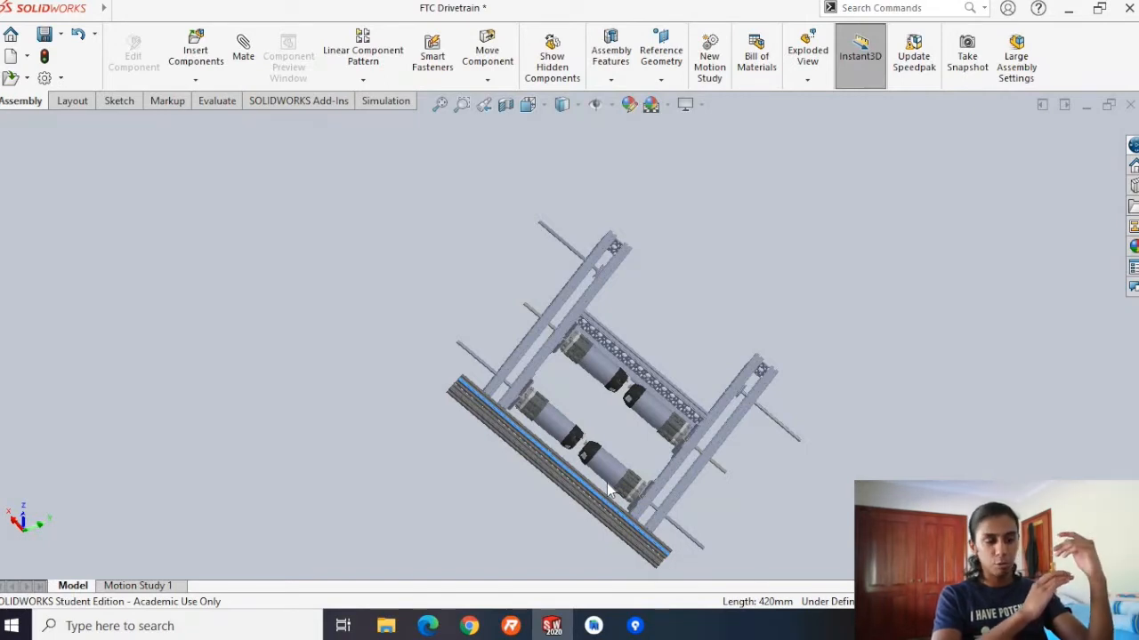
Examine how far the two 420 mm extrusions overhang the drive rails at both ends.
{"action": "scroll", "coordinate": [829, 551], "scroll_direction": "down", "scroll_amount": 2}
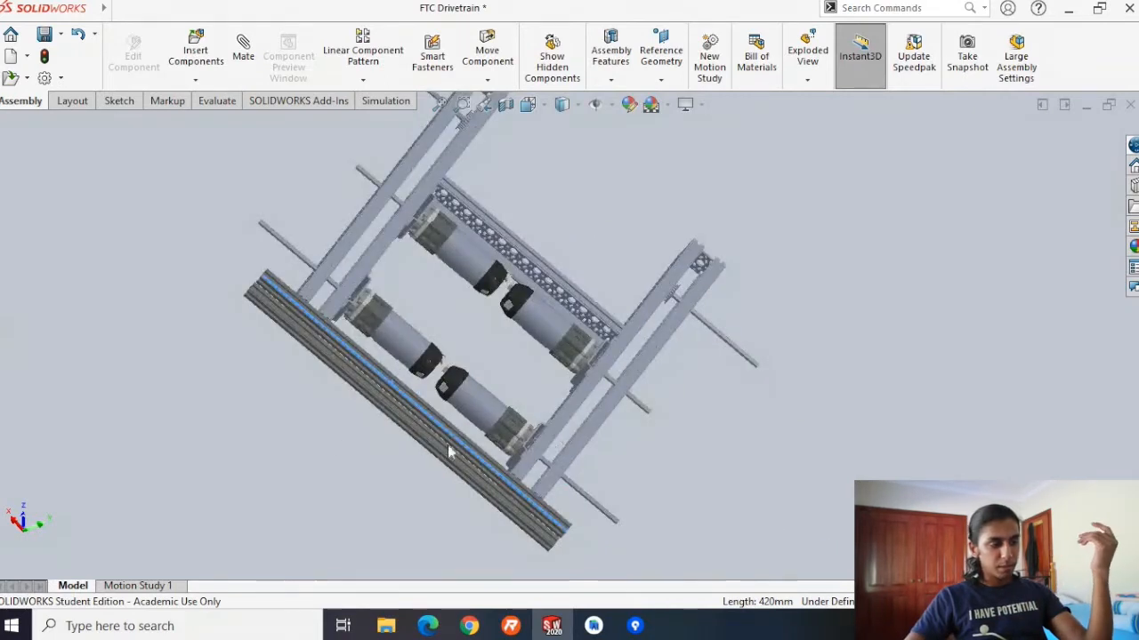
{"action": "scroll", "coordinate": [377, 428], "scroll_direction": "up", "scroll_amount": 1}
{"action": "middle_click_drag", "start_coordinate": [431, 429], "coordinate": [422, 478]}
{"action": "left_click", "coordinate": [449, 434]}
{"action": "left_click_drag", "start_coordinate": [439, 433], "coordinate": [440, 425]}
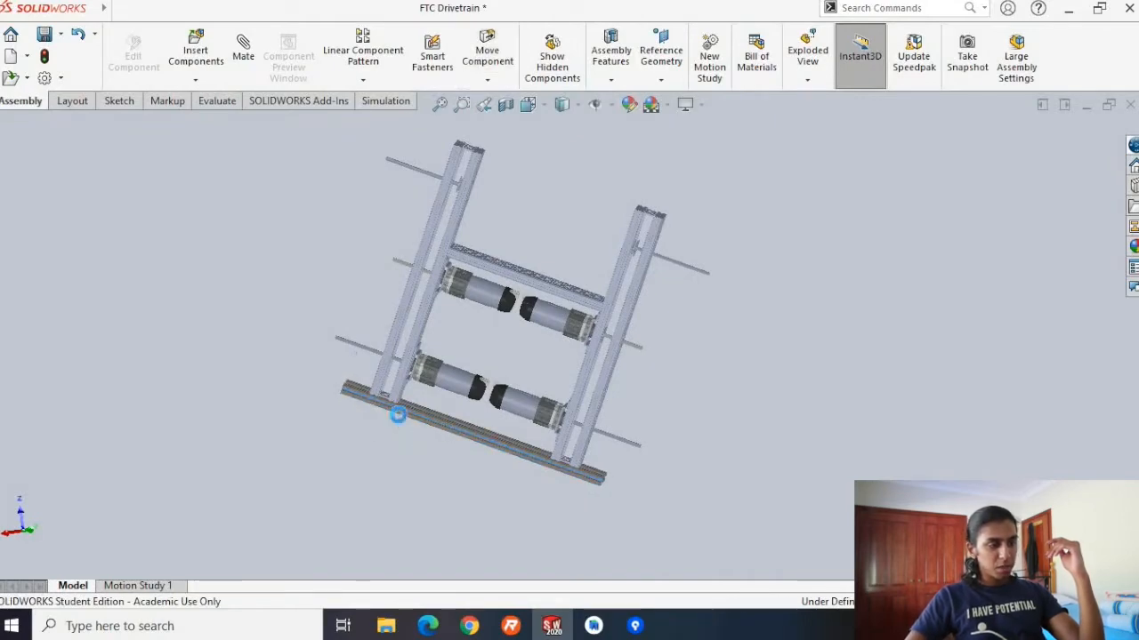
{"action": "scroll", "coordinate": [407, 414], "scroll_direction": "down", "scroll_amount": 3}
{"action": "scroll", "coordinate": [321, 257], "scroll_direction": "up", "scroll_amount": 2}
{"action": "left_click", "coordinate": [205, 102]}
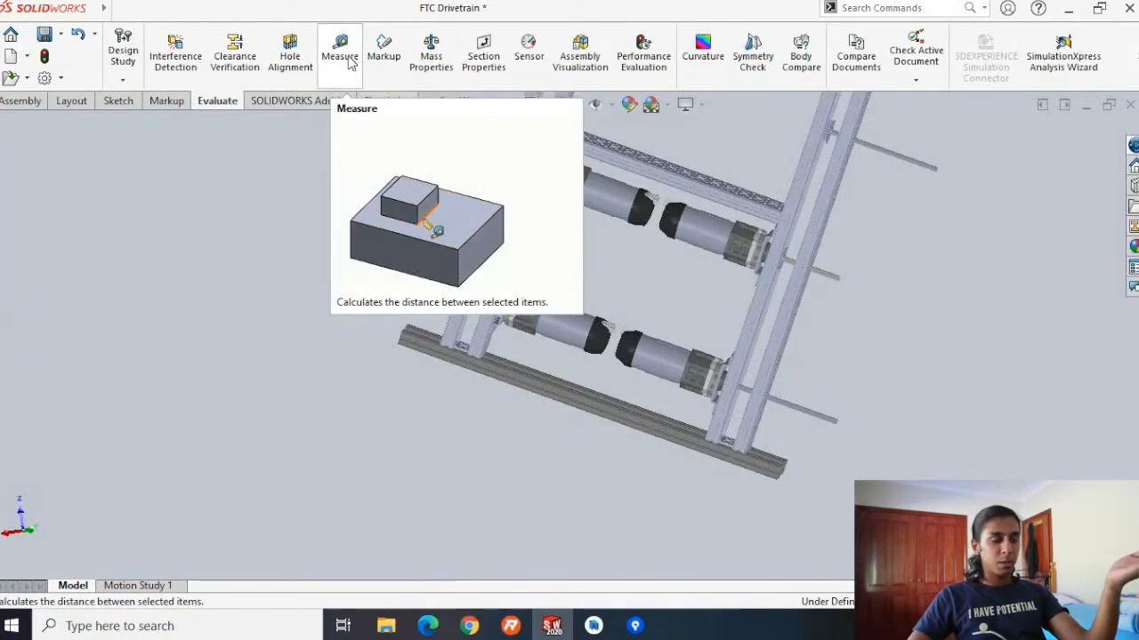
{"action": "scroll", "coordinate": [418, 347], "scroll_direction": "down", "scroll_amount": 5}
{"action": "scroll", "coordinate": [434, 354], "scroll_direction": "down", "scroll_amount": 2}
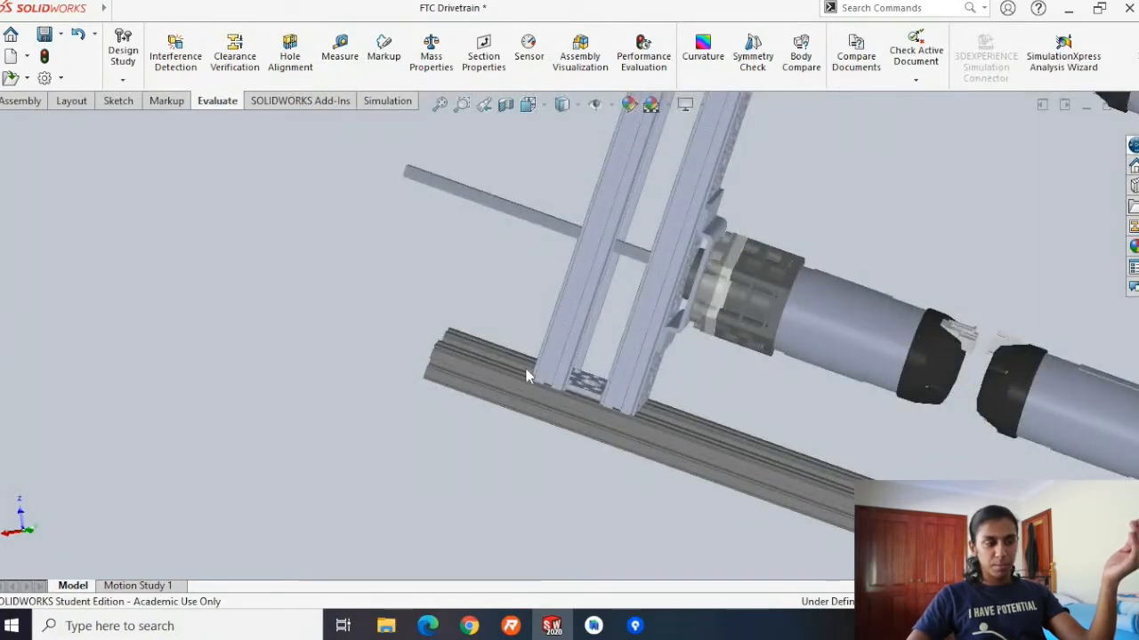
{"action": "scroll", "coordinate": [703, 391], "scroll_direction": "up", "scroll_amount": 4}
{"action": "scroll", "coordinate": [783, 436], "scroll_direction": "down", "scroll_amount": 2}
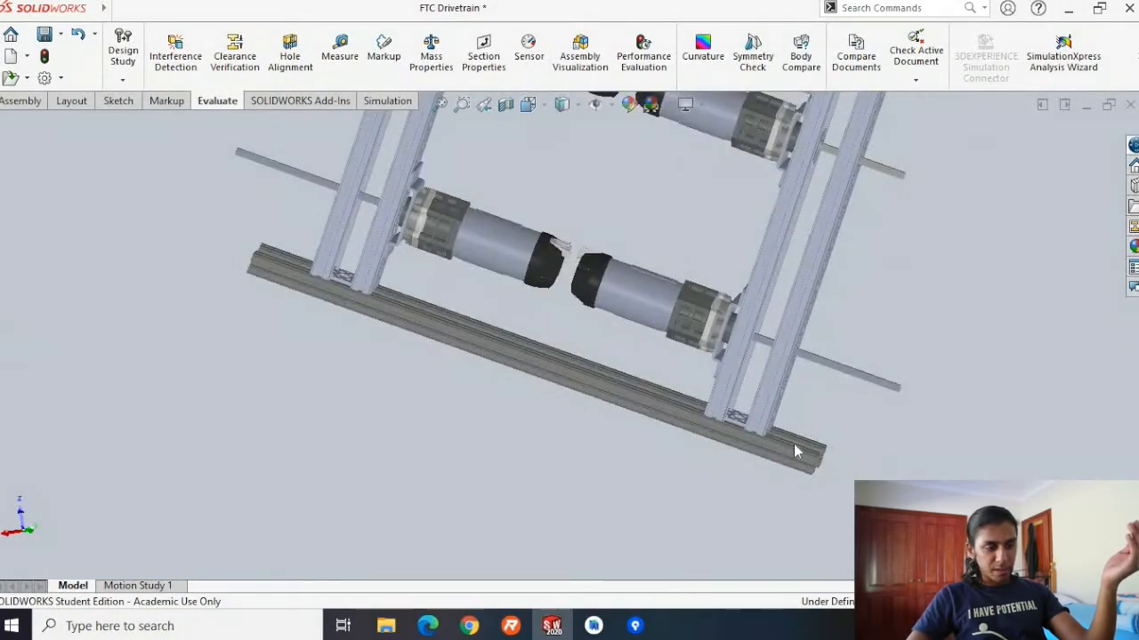
Fix the 420 mm extrusion (REV-41-1432) in place across the ends of the drive rails.
{"action": "middle_click_drag", "start_coordinate": [481, 427], "coordinate": [512, 398]}
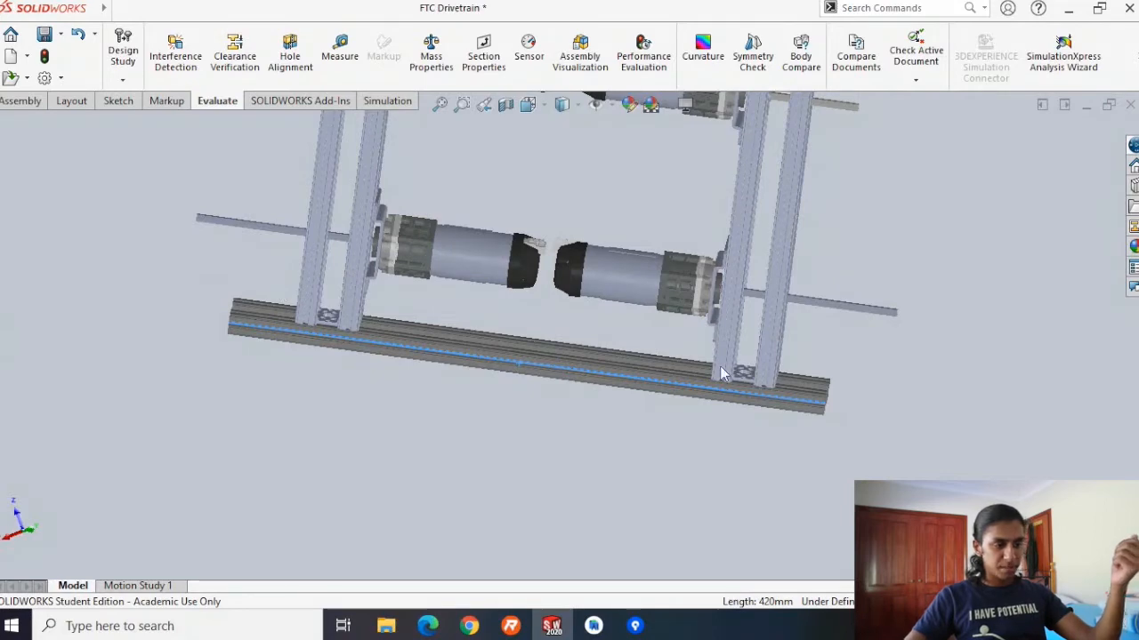
{"action": "middle_click_drag", "start_coordinate": [608, 365], "coordinate": [574, 356]}
{"action": "scroll", "coordinate": [574, 360], "scroll_direction": "down", "scroll_amount": 3}
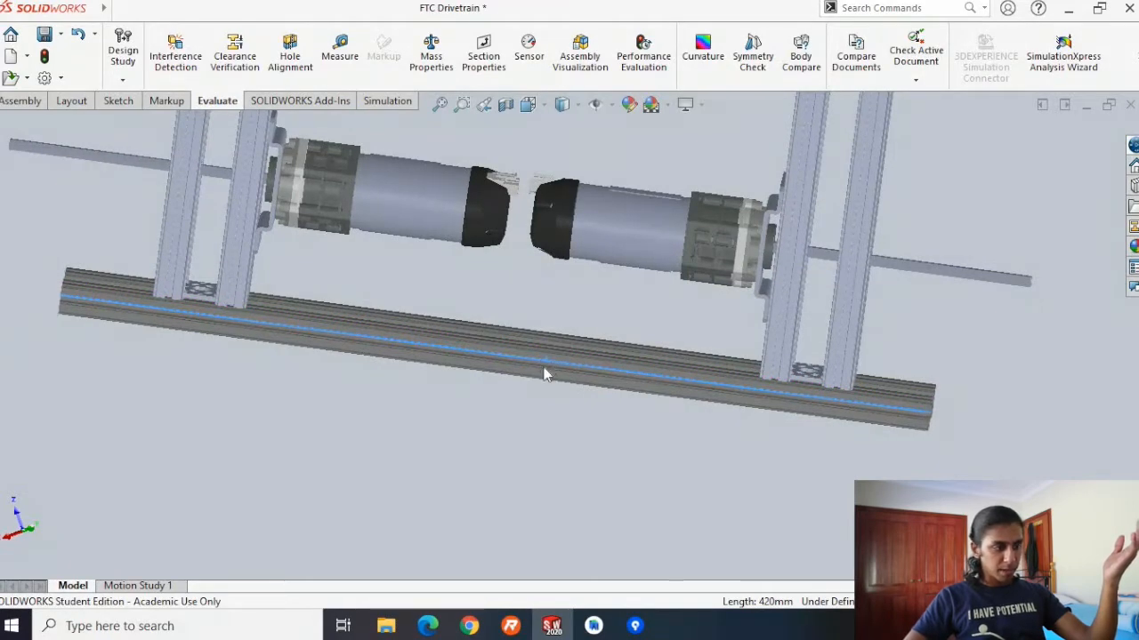
{"action": "left_click", "coordinate": [545, 374]}
{"action": "right_click", "coordinate": [544, 376]}
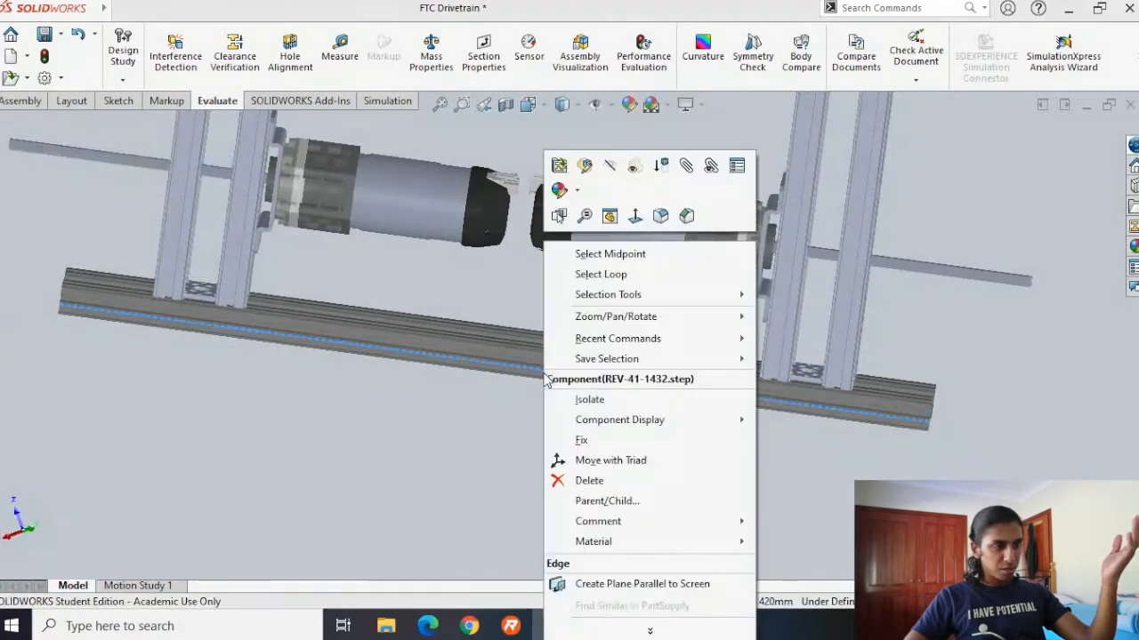
{"action": "left_click", "coordinate": [576, 439]}
Fix the 248 mm C channel (REV-41-1767) in place between the two drive rails.
{"action": "left_click_drag", "start_coordinate": [483, 341], "coordinate": [419, 371]}
{"action": "scroll", "coordinate": [434, 373], "scroll_direction": "up", "scroll_amount": 3}
{"action": "middle_click_drag", "start_coordinate": [503, 294], "coordinate": [521, 248]}
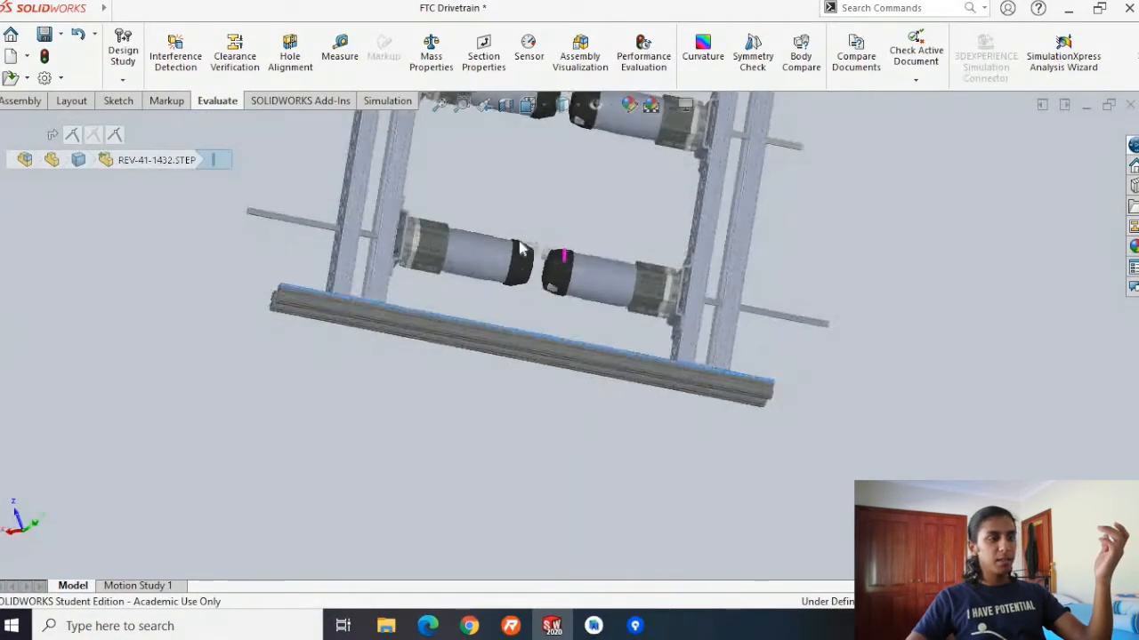
{"action": "scroll", "coordinate": [521, 242], "scroll_direction": "up", "scroll_amount": 5}
{"action": "left_click_drag", "start_coordinate": [544, 205], "coordinate": [549, 200]}
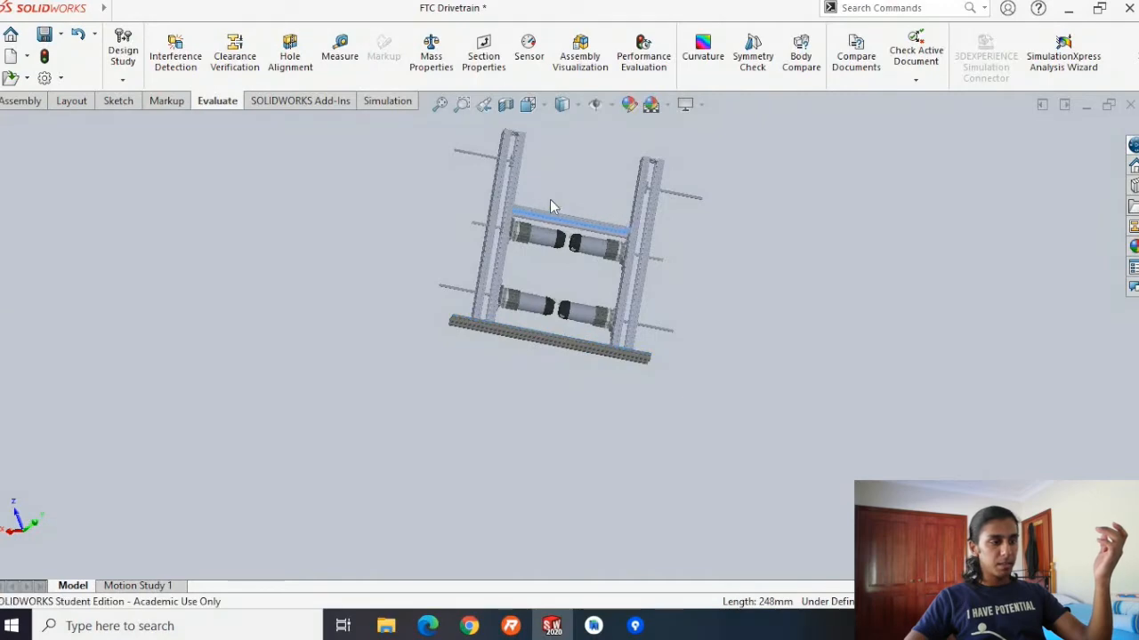
{"action": "scroll", "coordinate": [545, 212], "scroll_direction": "down", "scroll_amount": 3}
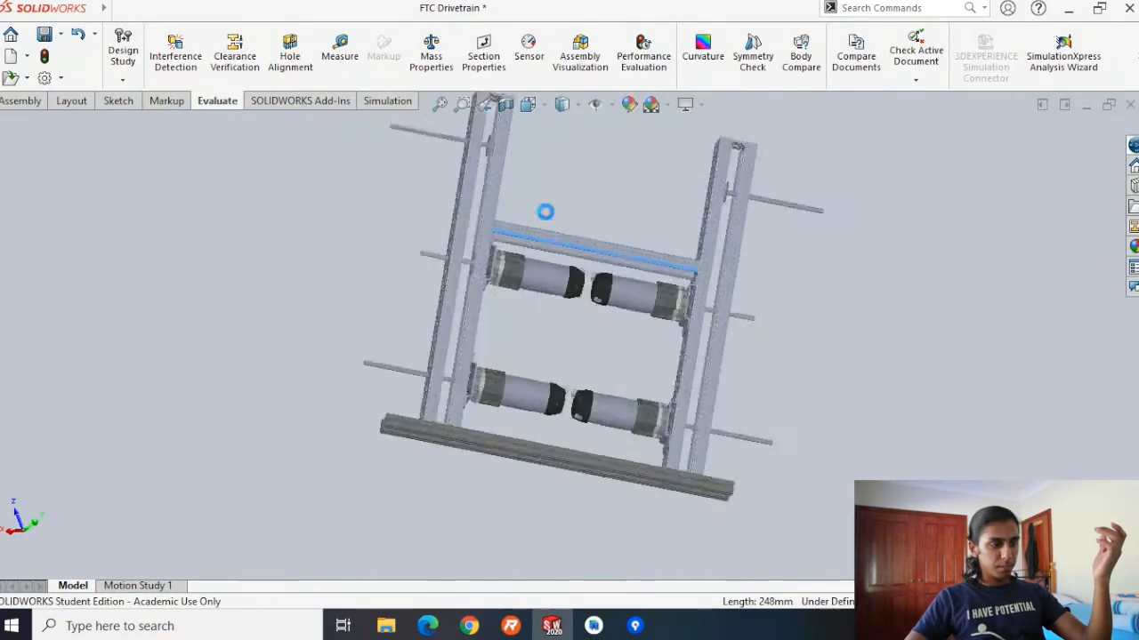
{"action": "scroll", "coordinate": [545, 211], "scroll_direction": "down", "scroll_amount": 5}
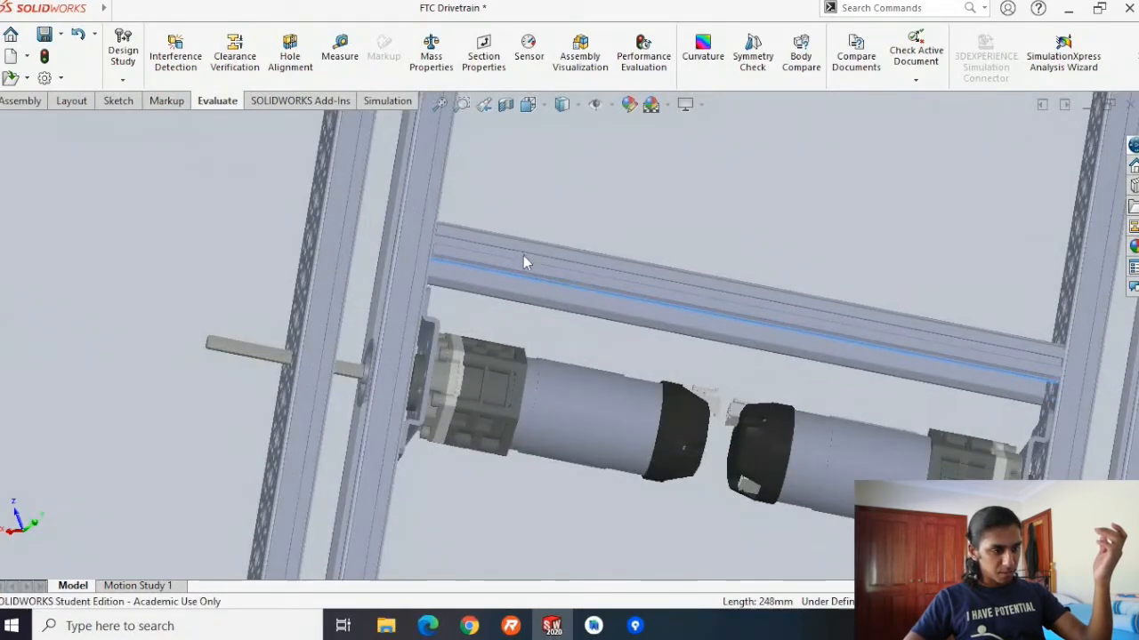
{"action": "right_click", "coordinate": [524, 259]}
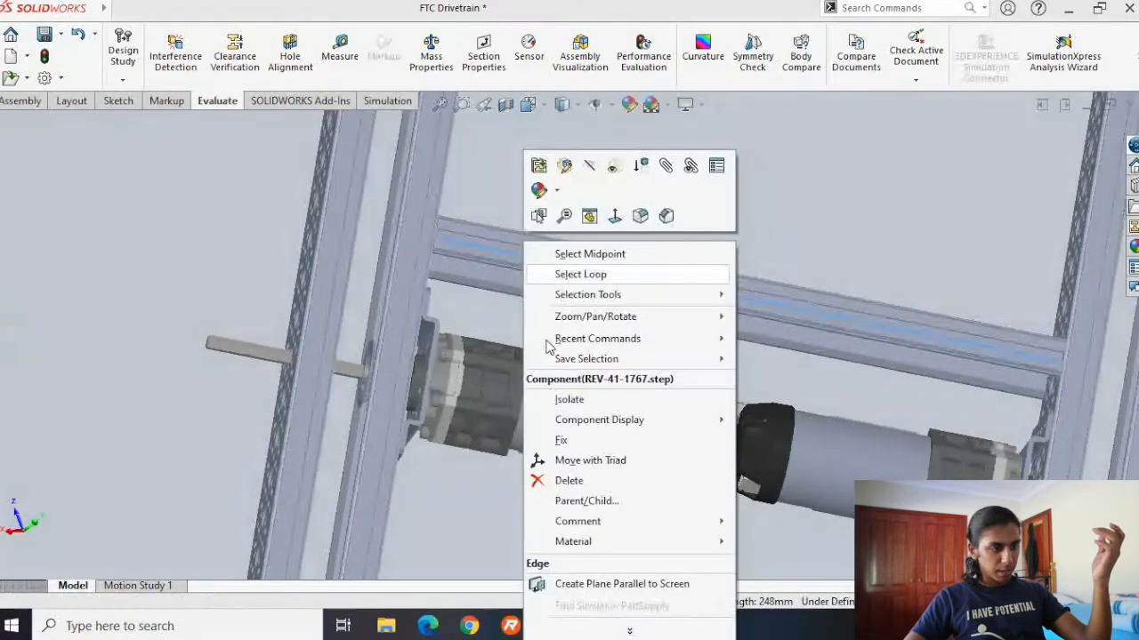
{"action": "left_click", "coordinate": [560, 439]}
Examine the chassis from several angles, checking the C channel, drive rails, motors and extrusions.
{"action": "scroll", "coordinate": [598, 252], "scroll_direction": "up", "scroll_amount": 4}
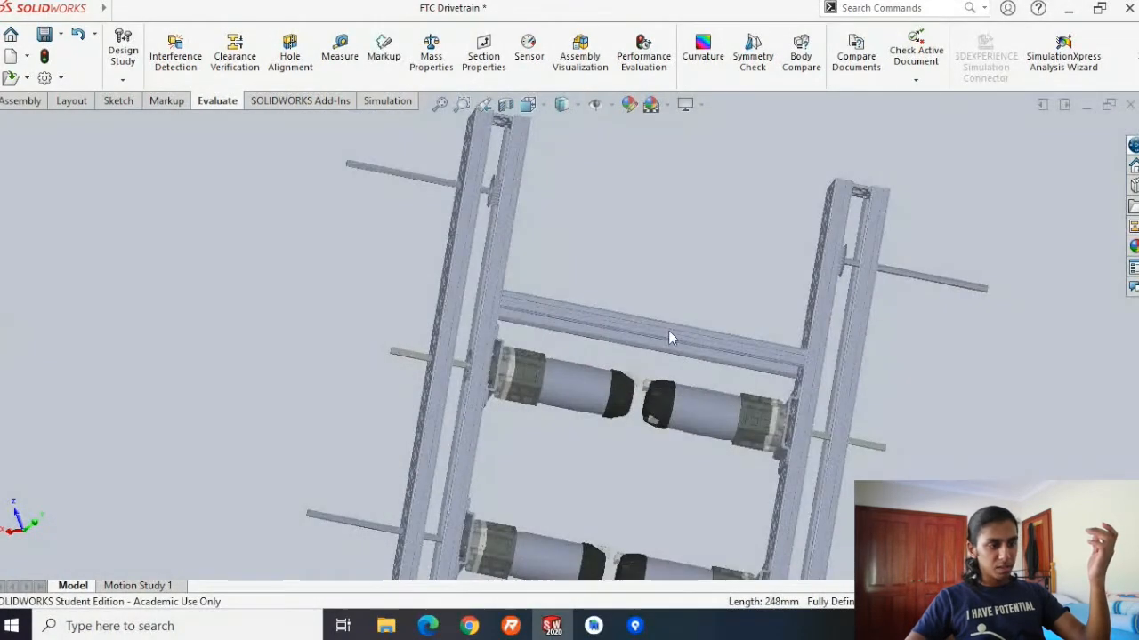
{"action": "left_click_drag", "start_coordinate": [669, 331], "coordinate": [688, 253]}
{"action": "left_click", "coordinate": [478, 341]}
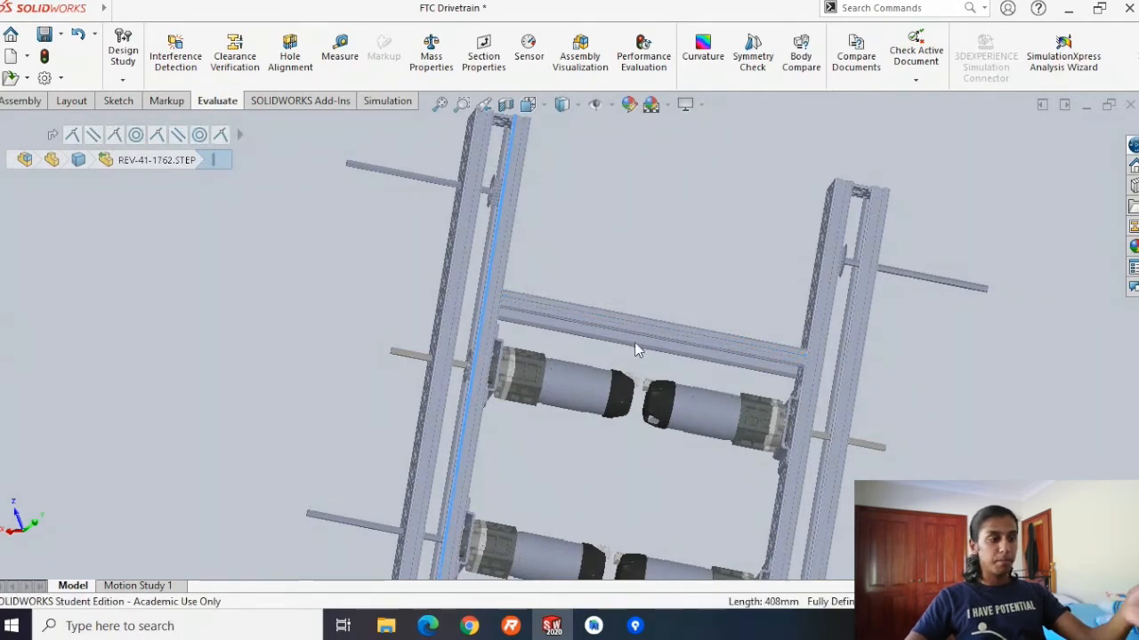
{"action": "scroll", "coordinate": [566, 425], "scroll_direction": "up", "scroll_amount": 3}
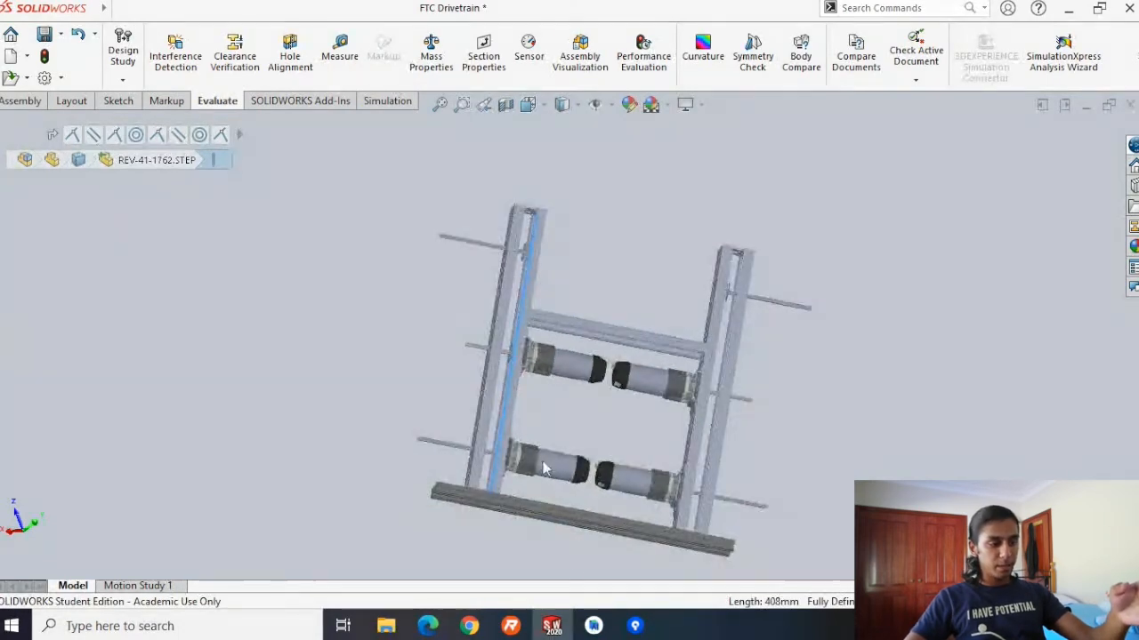
{"action": "left_click", "coordinate": [459, 495]}
{"action": "left_click", "coordinate": [477, 447]}
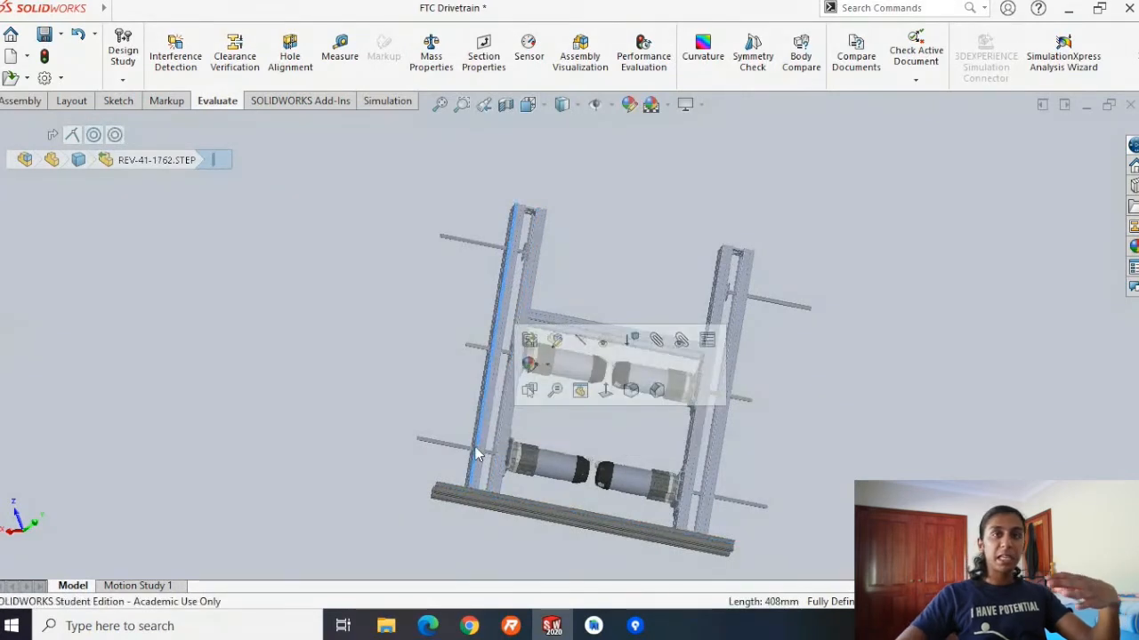
{"action": "middle_click_drag", "start_coordinate": [394, 503], "coordinate": [370, 354]}
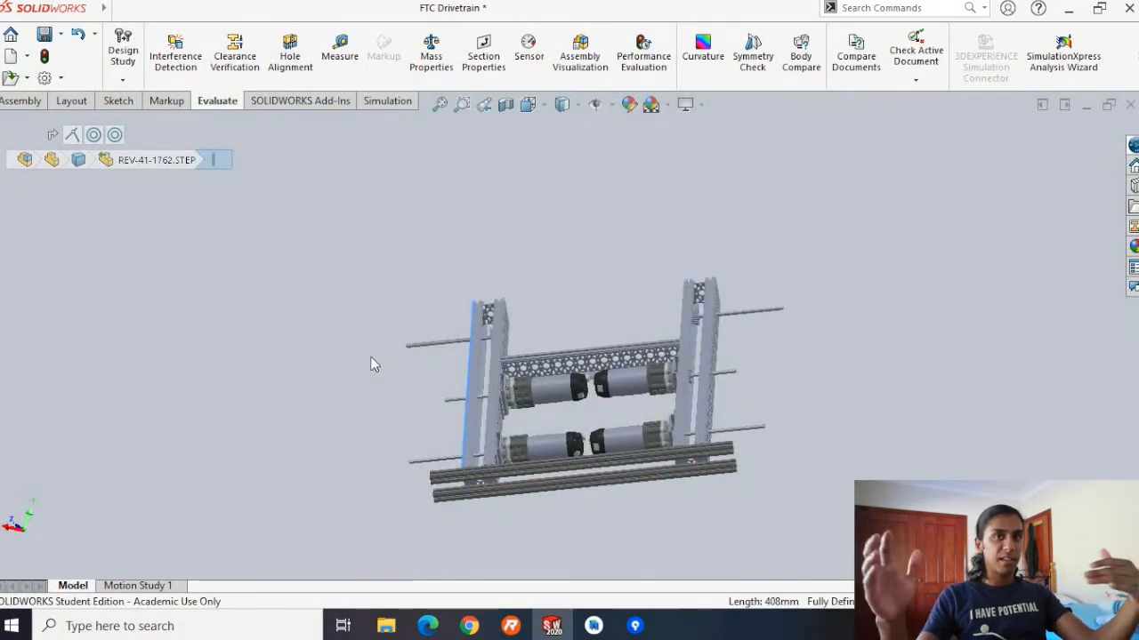
{"action": "middle_click_drag", "start_coordinate": [388, 352], "coordinate": [409, 316]}
{"action": "middle_click_drag", "start_coordinate": [323, 323], "coordinate": [376, 483]}
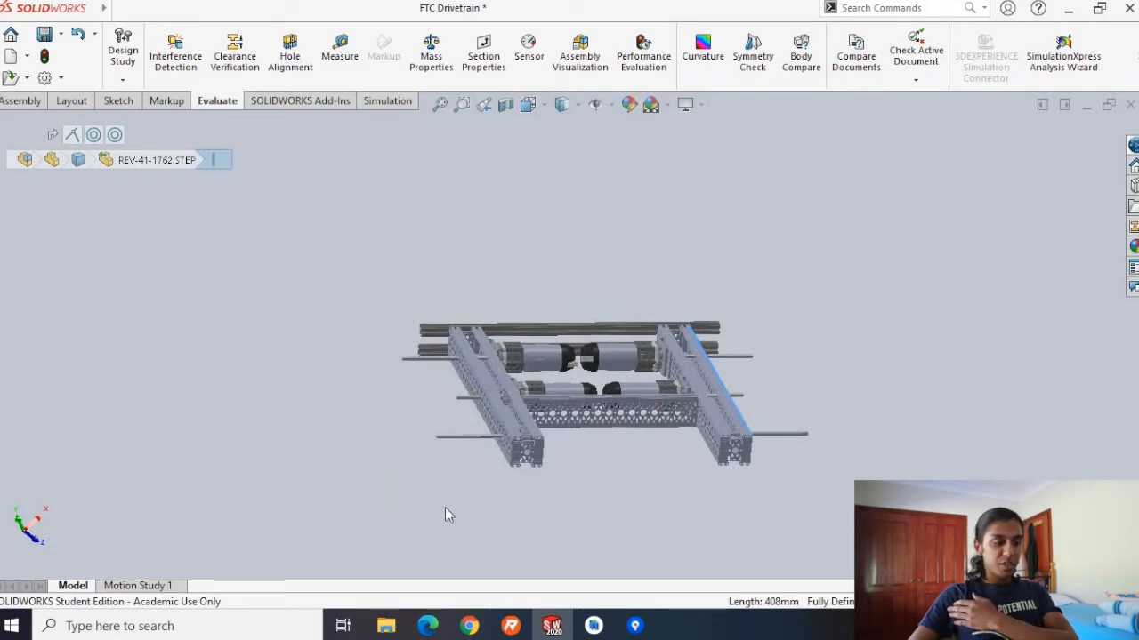
{"action": "middle_click_drag", "start_coordinate": [441, 506], "coordinate": [471, 527]}
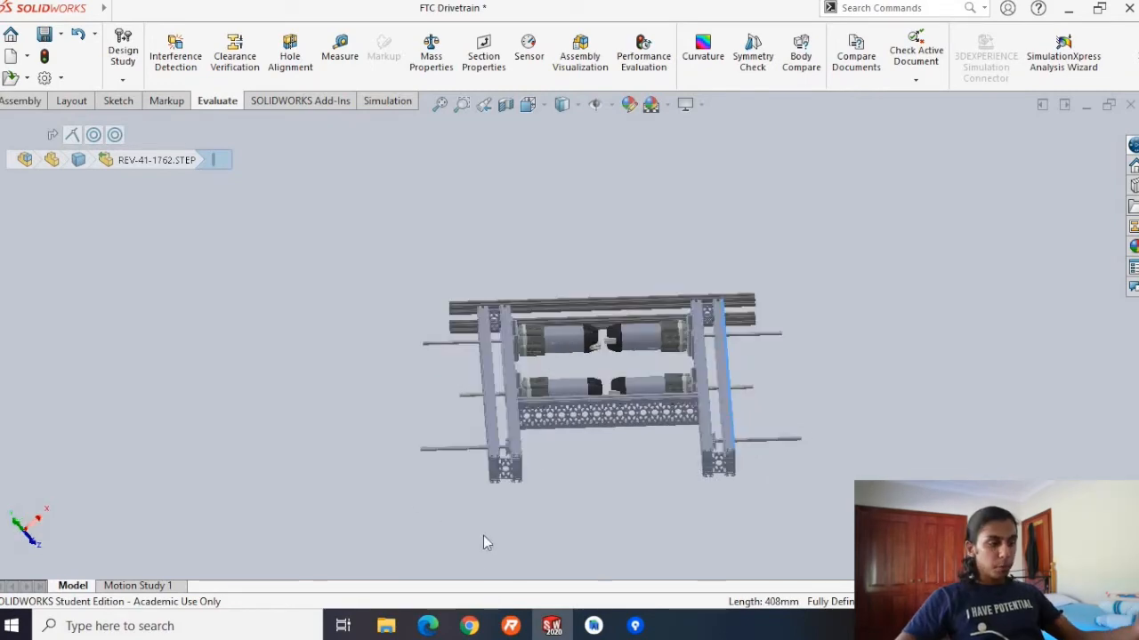
Switch to REV's final assembly guide in the browser and read how the spacers go on the 90 mm hex drive shafts.
{"action": "left_click", "coordinate": [428, 626]}
{"action": "scroll", "coordinate": [472, 412], "scroll_direction": "down", "scroll_amount": 2}
{"action": "scroll", "coordinate": [472, 412], "scroll_direction": "down", "scroll_amount": 3, "text": "ctrl"}
{"action": "scroll", "coordinate": [514, 300], "scroll_direction": "down", "scroll_amount": 5}
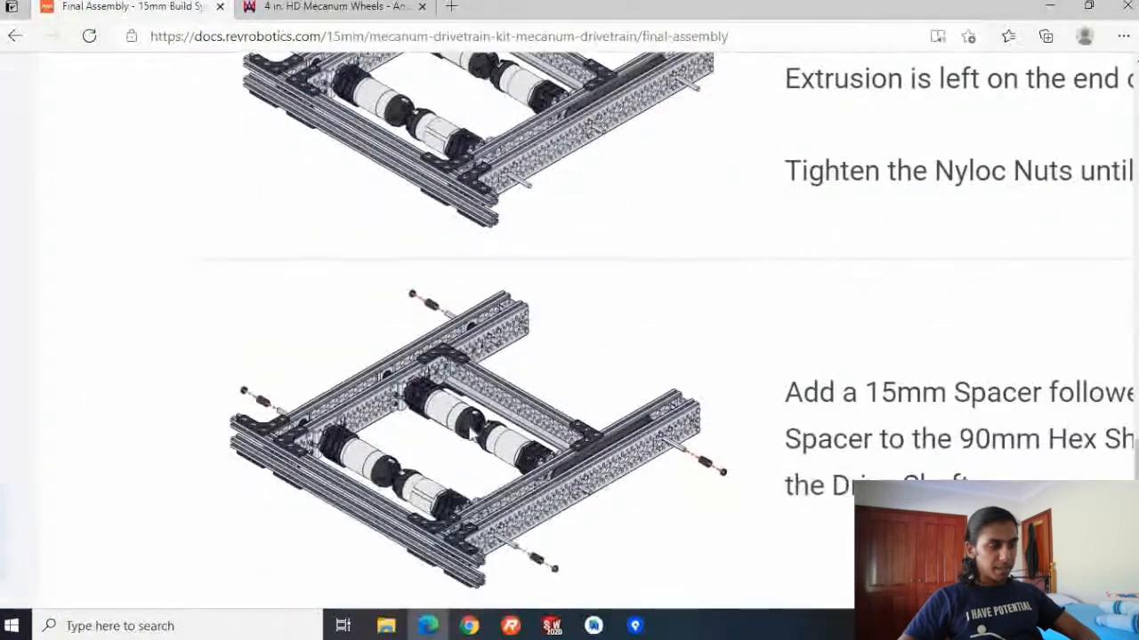
{"action": "scroll", "coordinate": [552, 436], "scroll_direction": "down", "scroll_amount": 2}
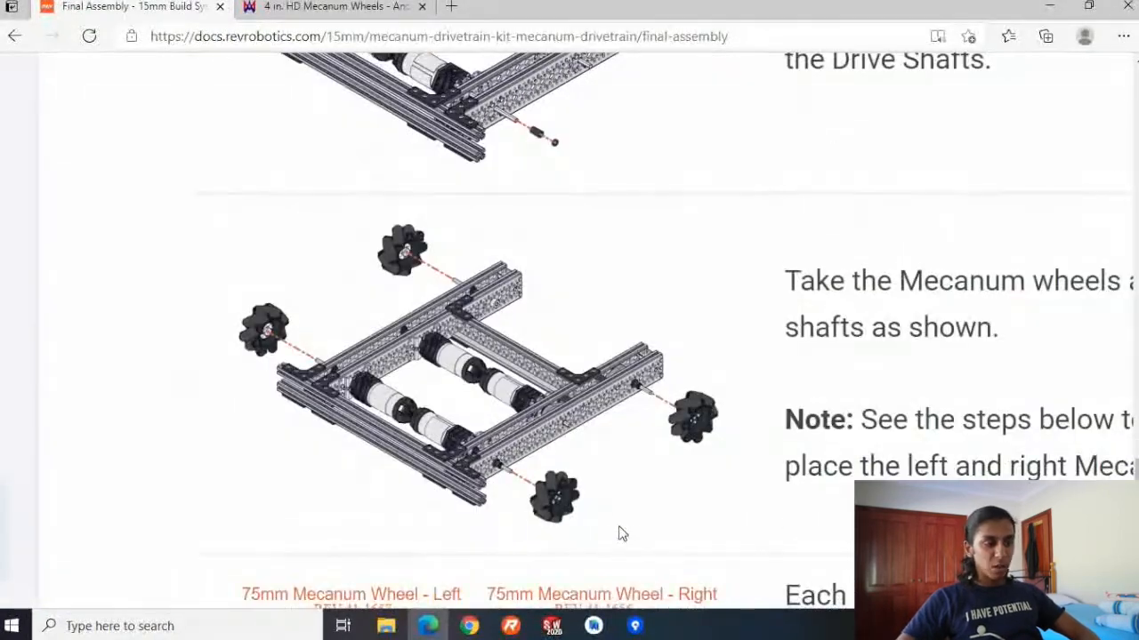
{"action": "scroll", "coordinate": [600, 463], "scroll_direction": "up", "scroll_amount": 3}
{"action": "scroll", "coordinate": [717, 350], "scroll_direction": "up", "scroll_amount": 5, "text": "ctrl"}
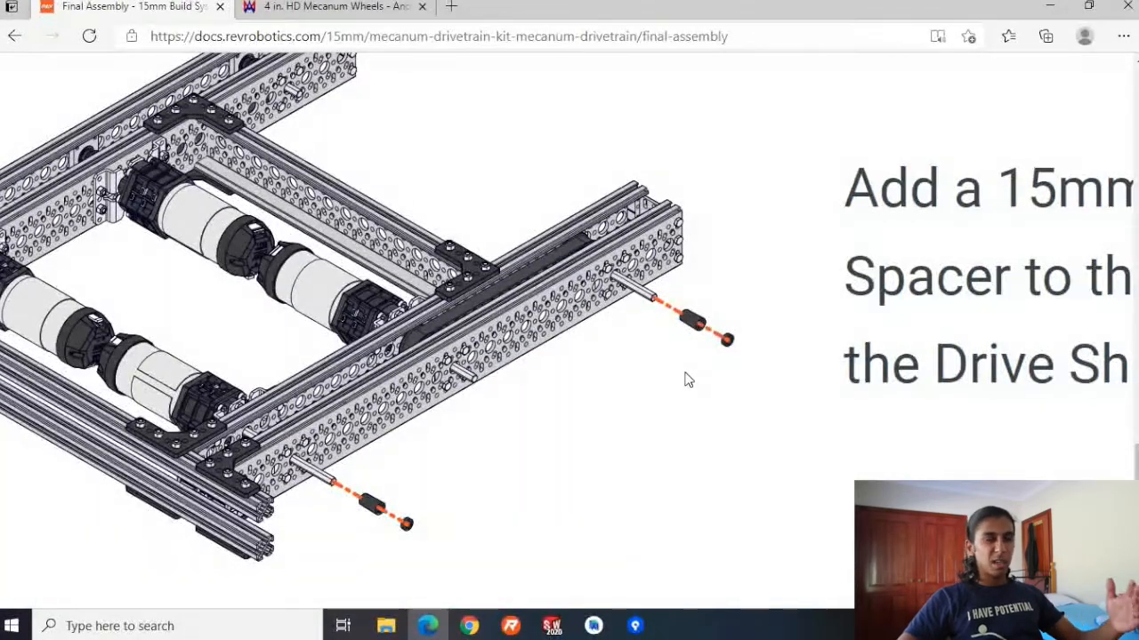
{"action": "scroll", "coordinate": [621, 394], "scroll_direction": "down", "scroll_amount": 5, "text": "ctrl"}
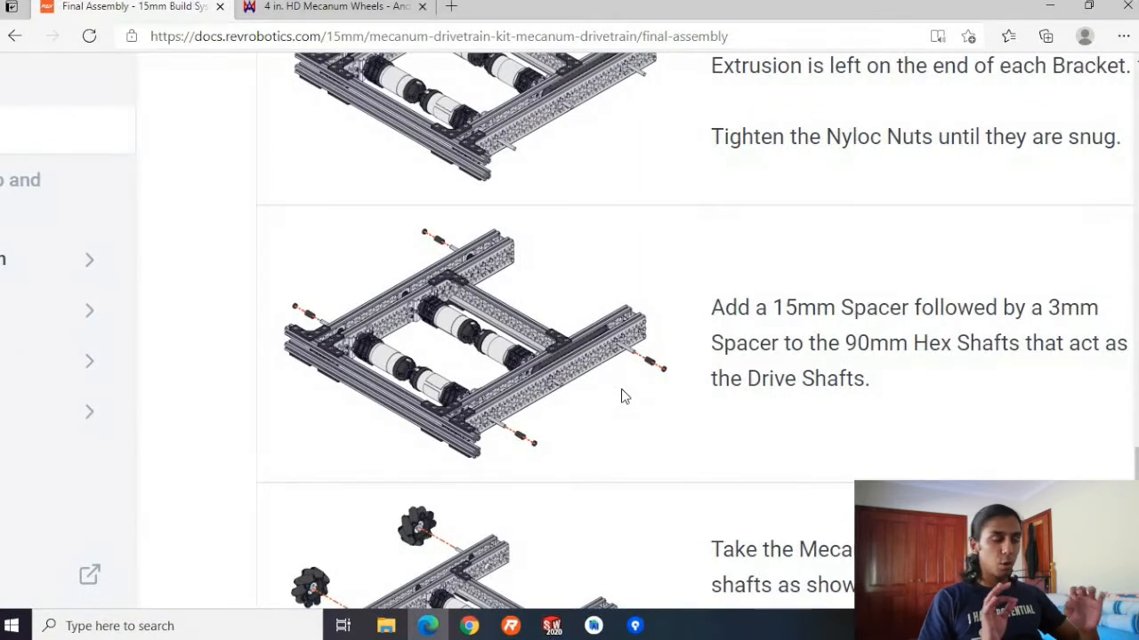
Read the guide's step on placing the Mecanum wheels and study where each wheel sits on its drive shaft.
{"action": "scroll", "coordinate": [622, 391], "scroll_direction": "down", "scroll_amount": 2}
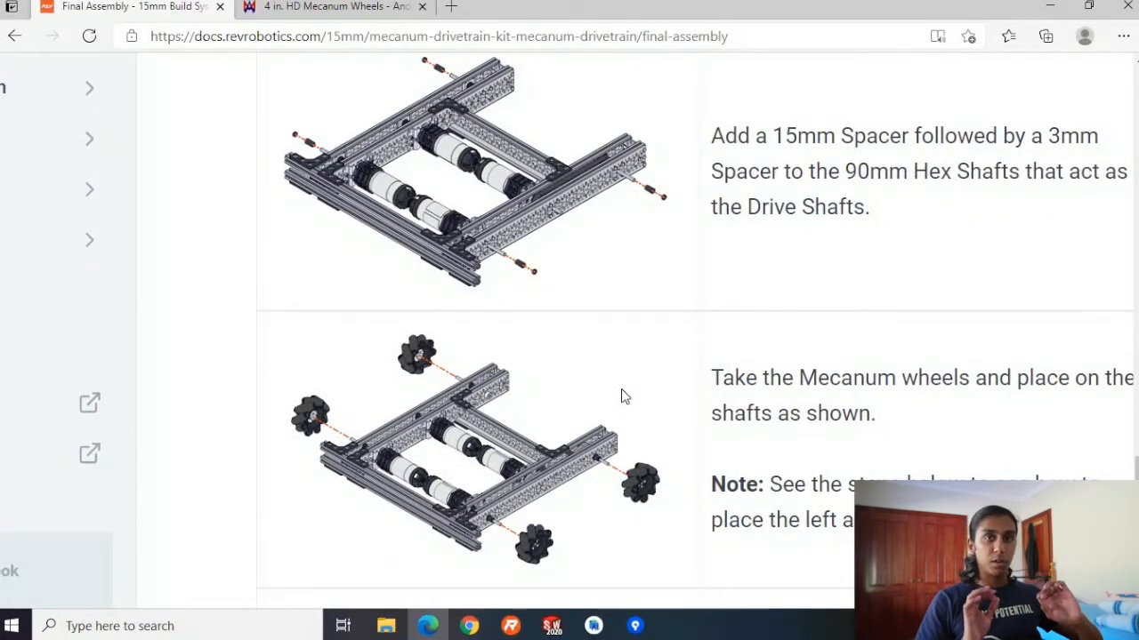
{"action": "scroll", "coordinate": [621, 397], "scroll_direction": "down", "scroll_amount": 1}
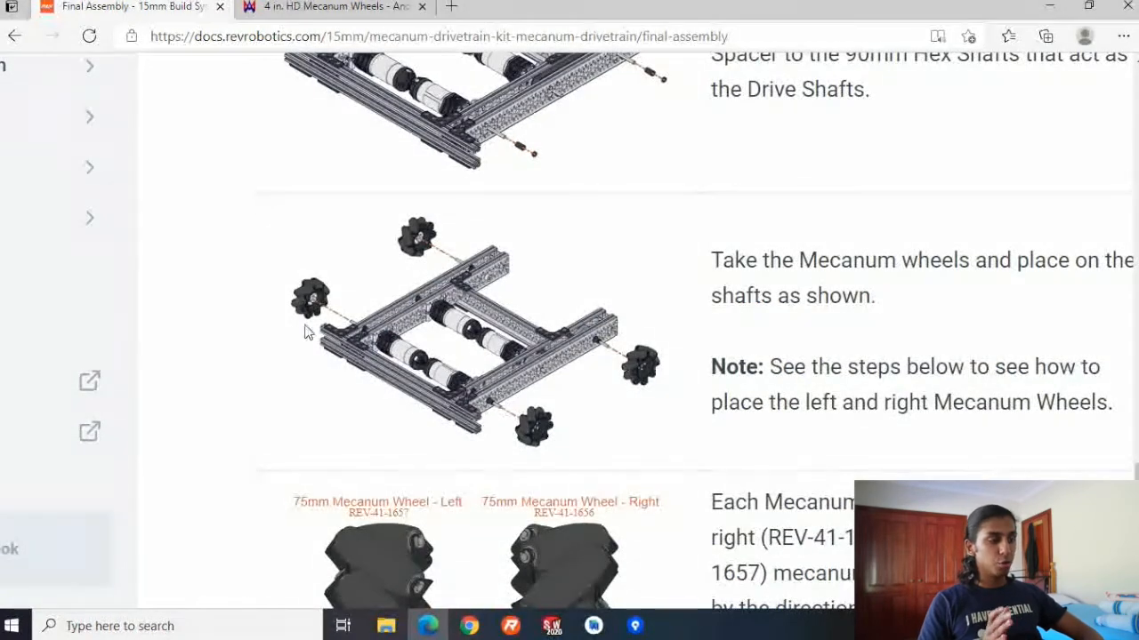
{"action": "scroll", "coordinate": [684, 356], "scroll_direction": "right", "scroll_amount": 1}
{"action": "scroll", "coordinate": [684, 356], "scroll_direction": "down", "scroll_amount": 1}
{"action": "scroll", "coordinate": [682, 356], "scroll_direction": "left", "scroll_amount": 1}
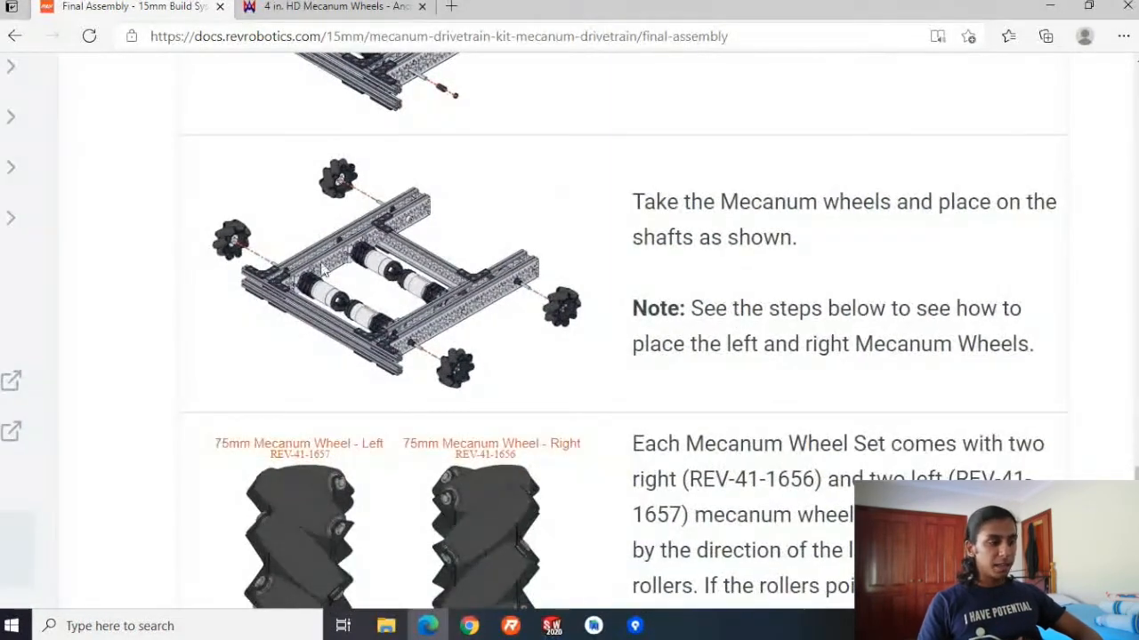
{"action": "scroll", "coordinate": [458, 360], "scroll_direction": "up", "scroll_amount": 3, "text": "ctrl"}
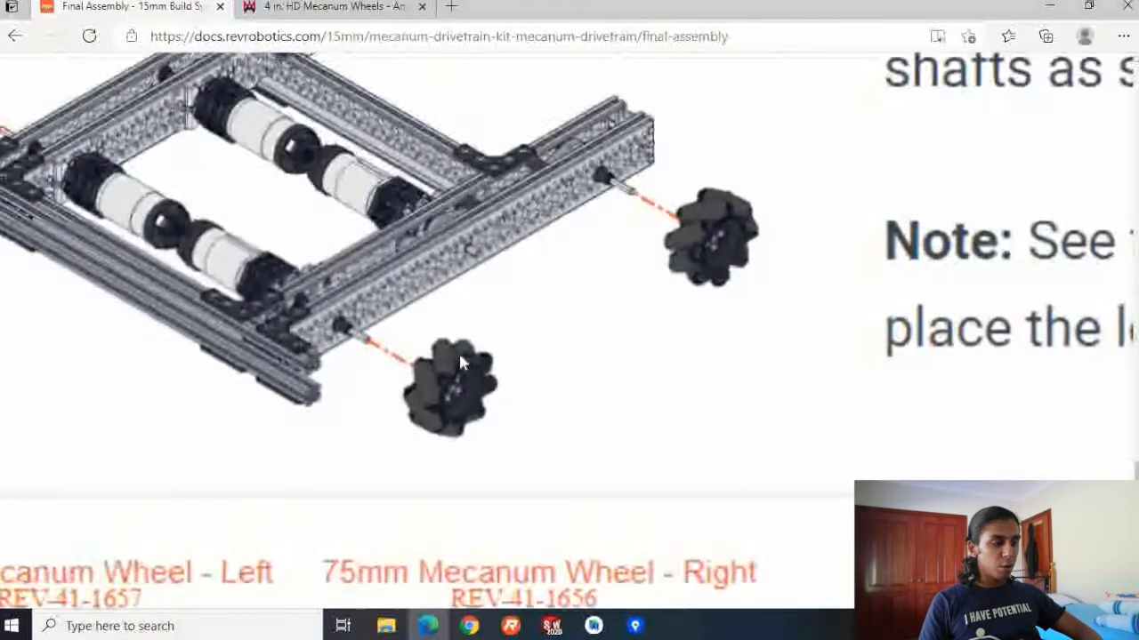
{"action": "scroll", "coordinate": [458, 360], "scroll_direction": "down", "scroll_amount": 3, "text": "ctrl"}
Read the guide's remaining steps on left and right wheel orientation, shaft collars and the completed drivetrain.
{"action": "scroll", "coordinate": [460, 357], "scroll_direction": "down", "scroll_amount": 3}
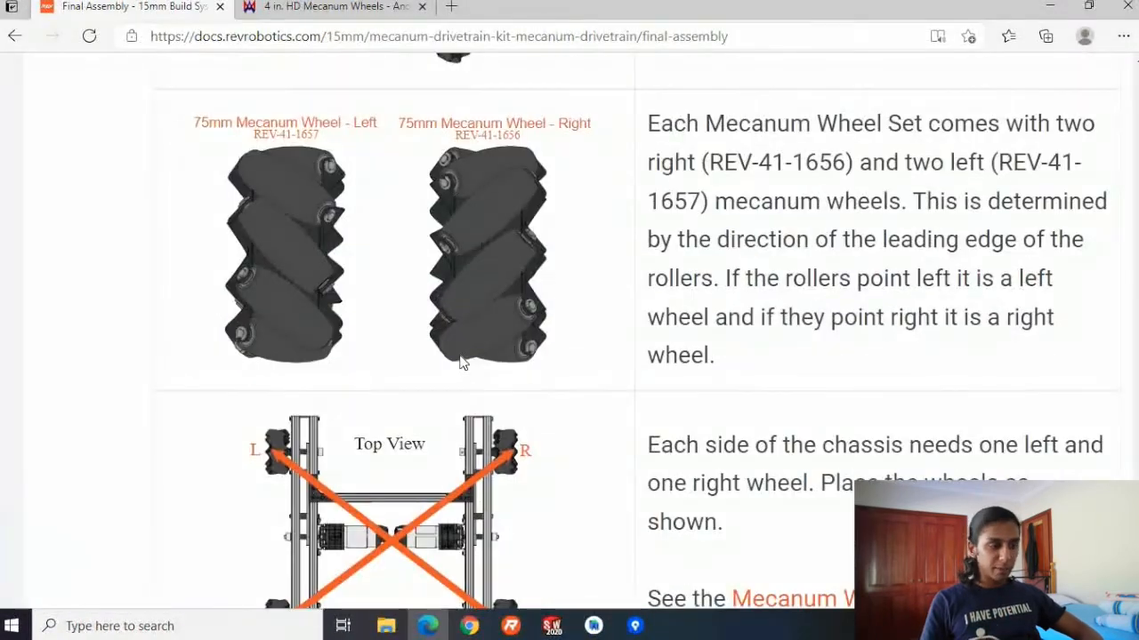
{"action": "scroll", "coordinate": [460, 357], "scroll_direction": "down", "scroll_amount": 3, "text": "ctrl"}
{"action": "scroll", "coordinate": [460, 360], "scroll_direction": "down", "scroll_amount": 4}
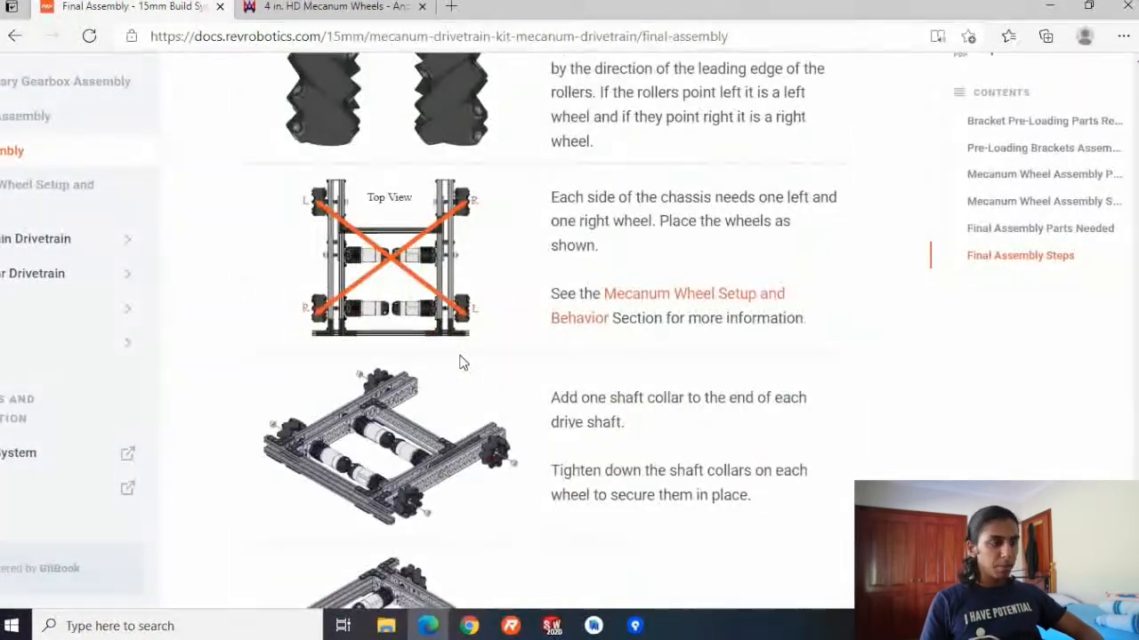
{"action": "scroll", "coordinate": [460, 360], "scroll_direction": "down", "scroll_amount": 1}
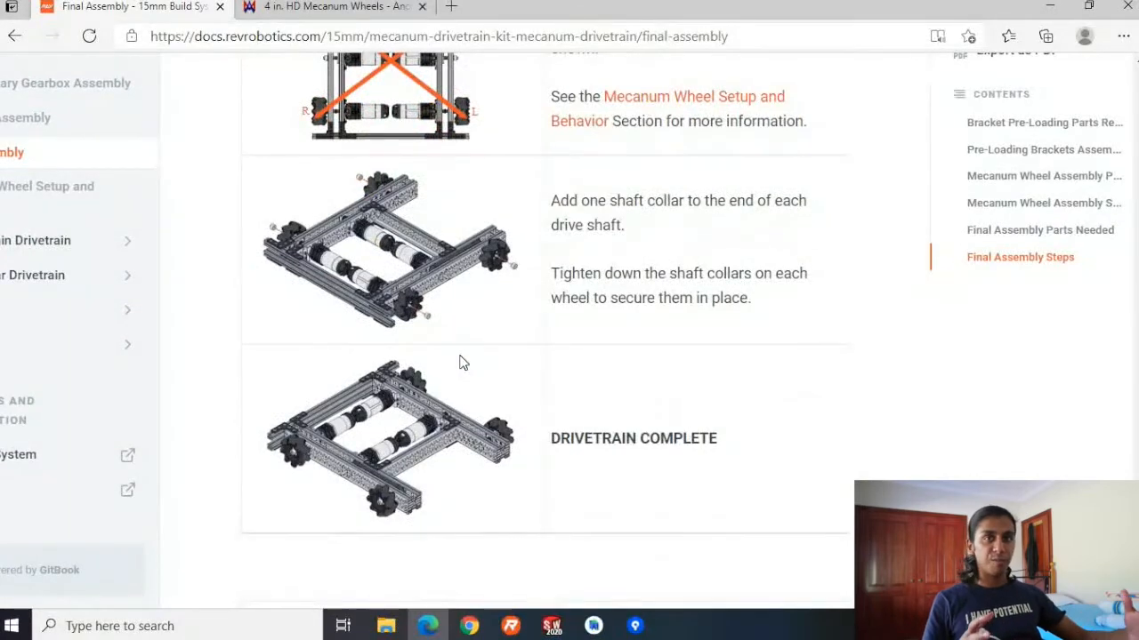
{"action": "scroll", "coordinate": [460, 360], "scroll_direction": "up", "scroll_amount": 2}
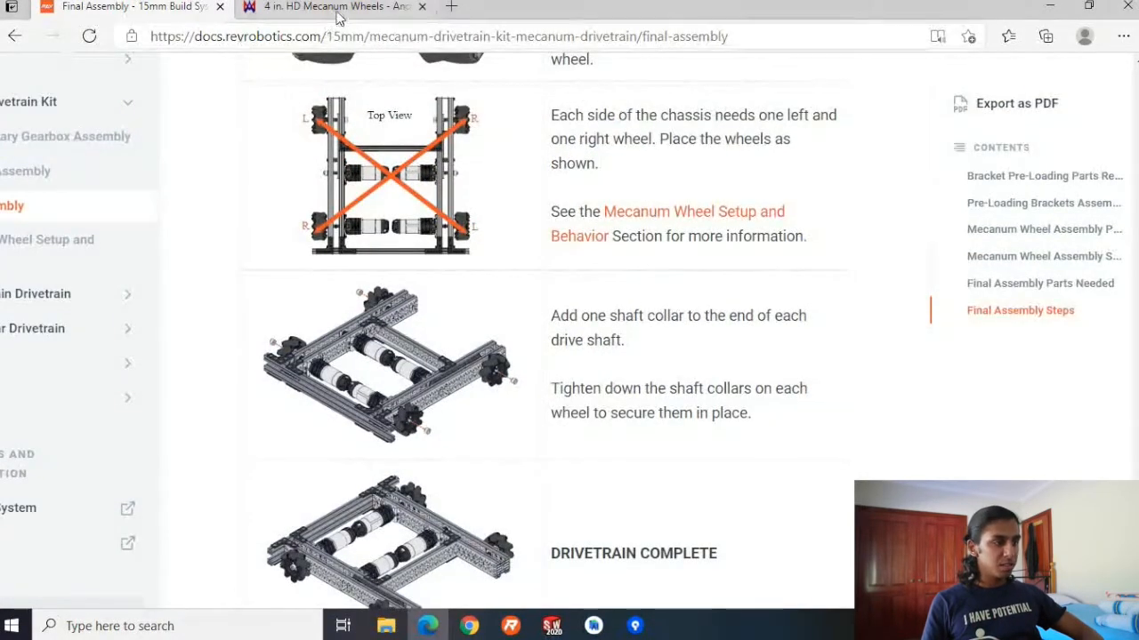
Switch to the AndyMark 4 in. HD Mecanum Wheels page and read its product overview, left and right configuration and wheel bores.
{"action": "left_click", "coordinate": [331, 9]}
{"action": "scroll", "coordinate": [404, 305], "scroll_direction": "down", "scroll_amount": 2}
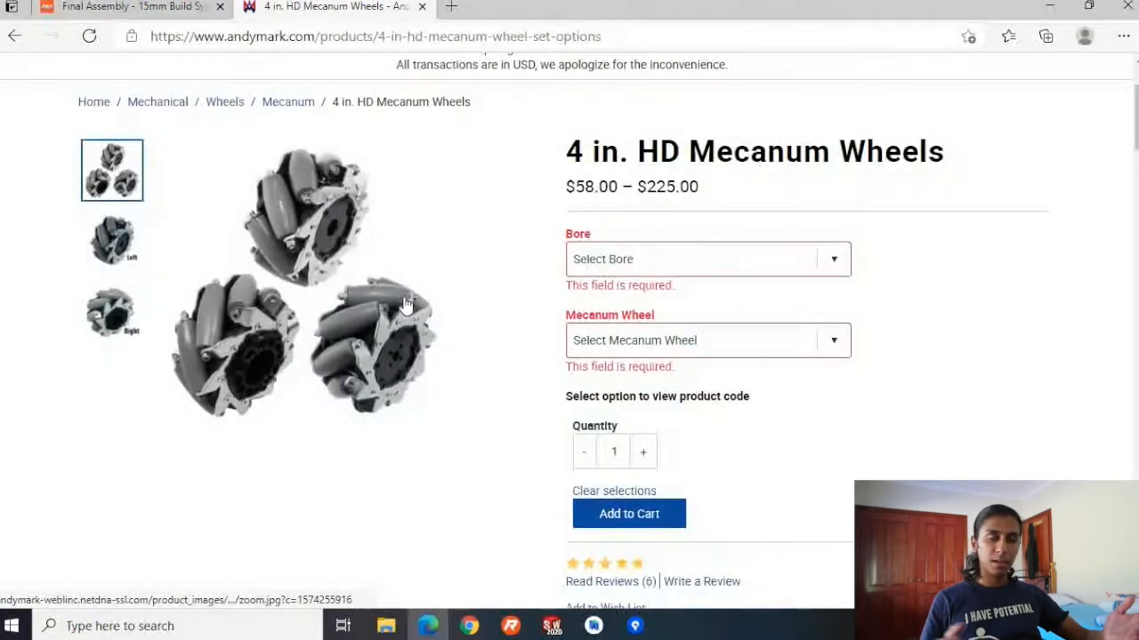
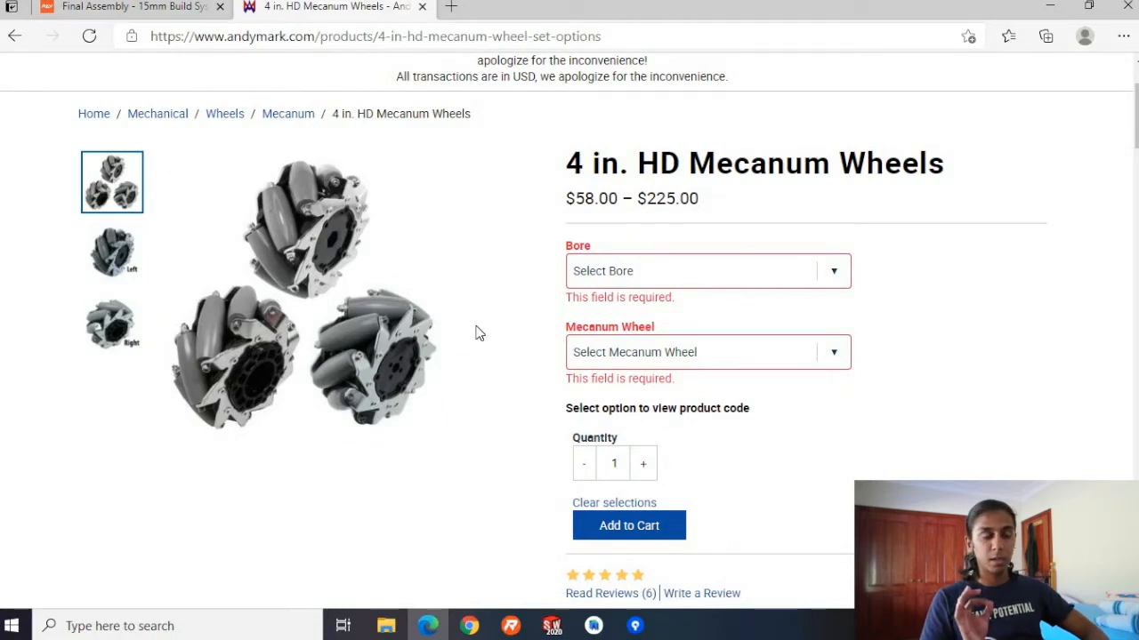
{"action": "scroll", "coordinate": [478, 333], "scroll_direction": "down", "scroll_amount": 2}
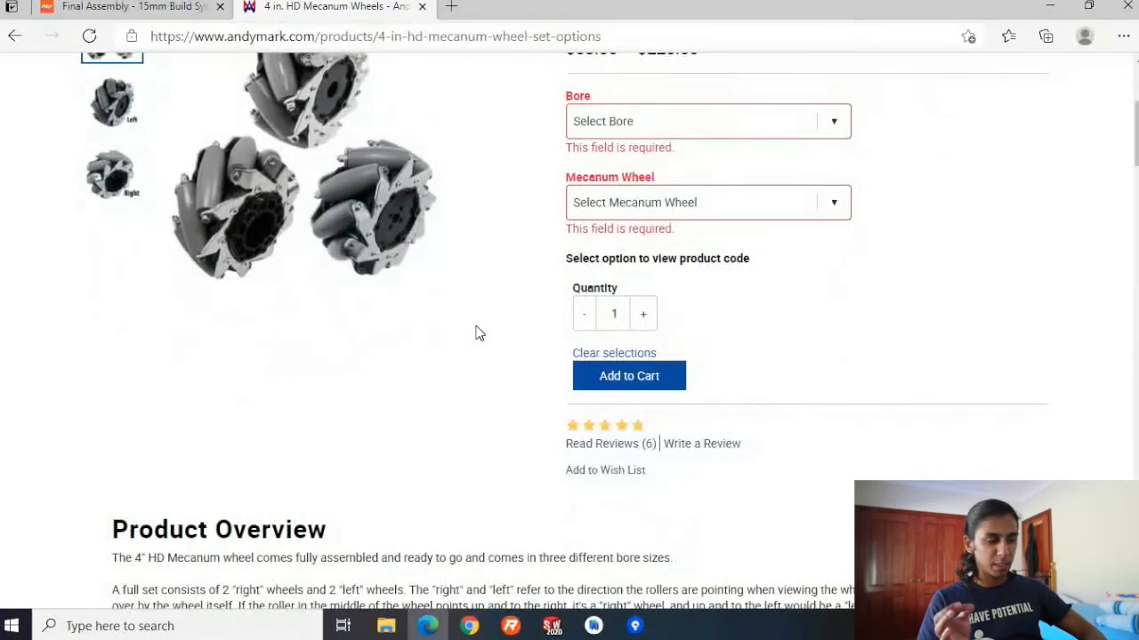
{"action": "scroll", "coordinate": [474, 312], "scroll_direction": "down", "scroll_amount": 1}
{"action": "scroll", "coordinate": [475, 312], "scroll_direction": "down", "scroll_amount": 3}
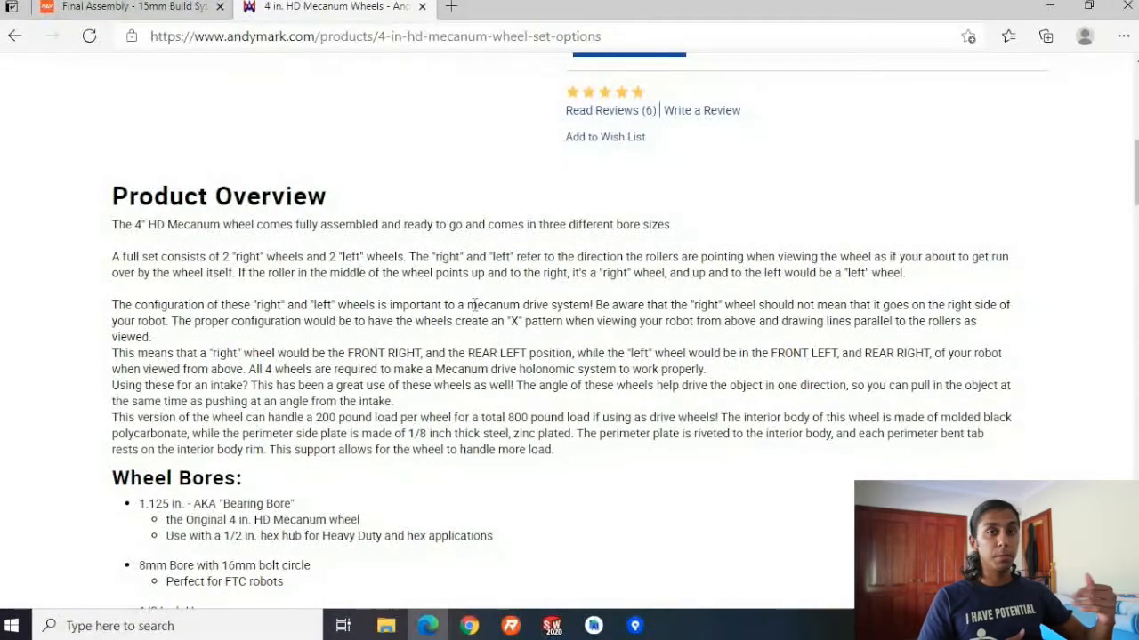
{"action": "scroll", "coordinate": [474, 307], "scroll_direction": "down", "scroll_amount": 2}
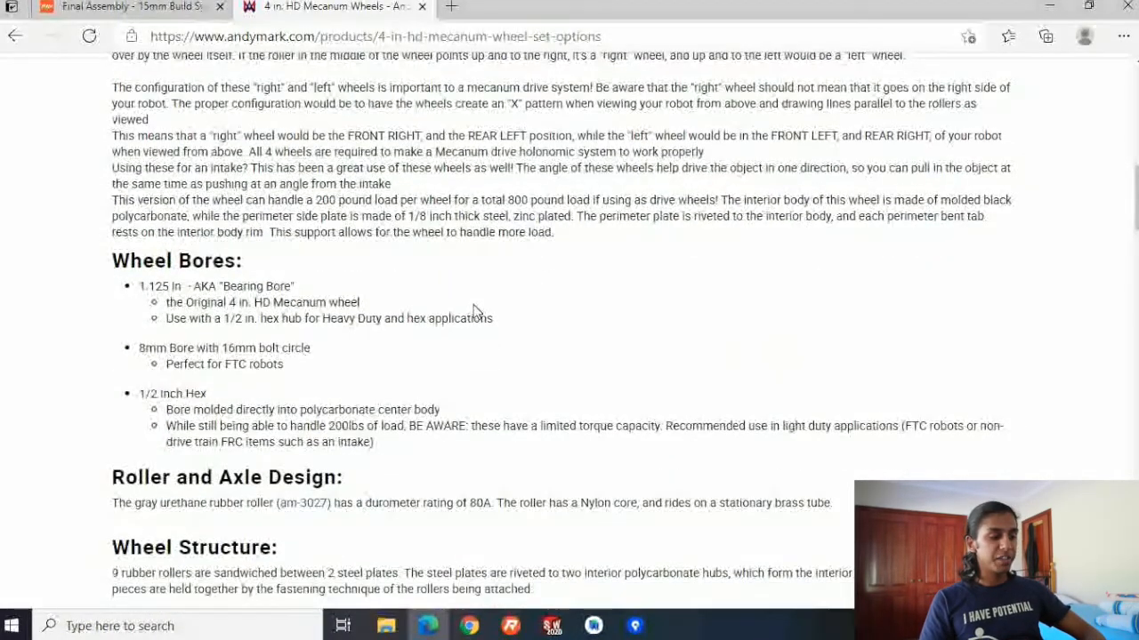
{"action": "scroll", "coordinate": [475, 313], "scroll_direction": "up", "scroll_amount": 2}
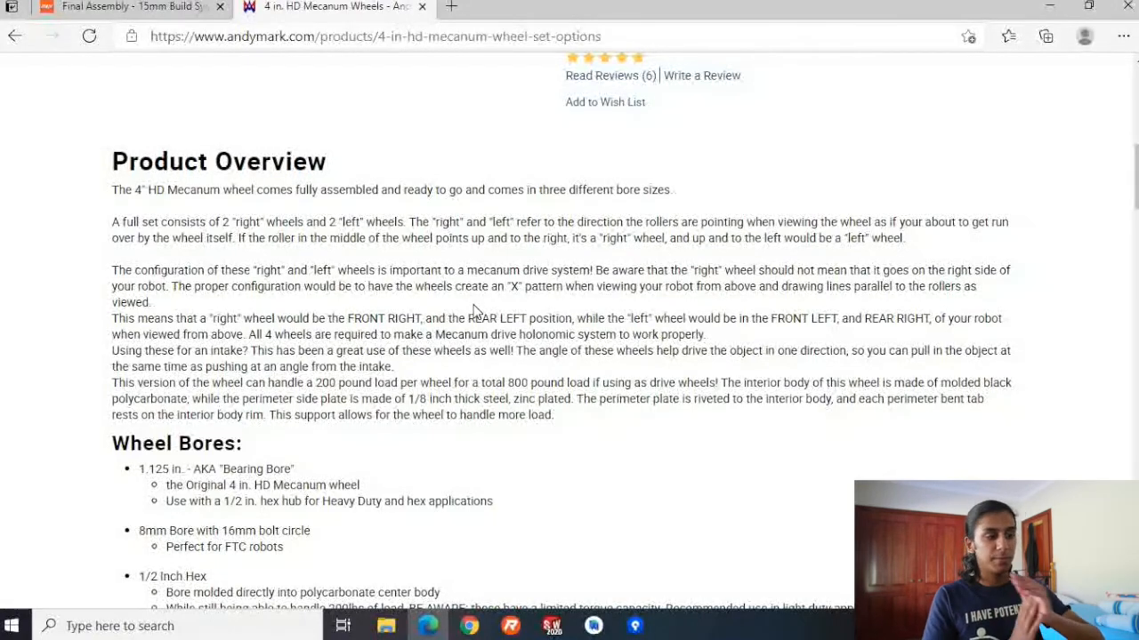
{"action": "scroll", "coordinate": [474, 311], "scroll_direction": "down", "scroll_amount": 3}
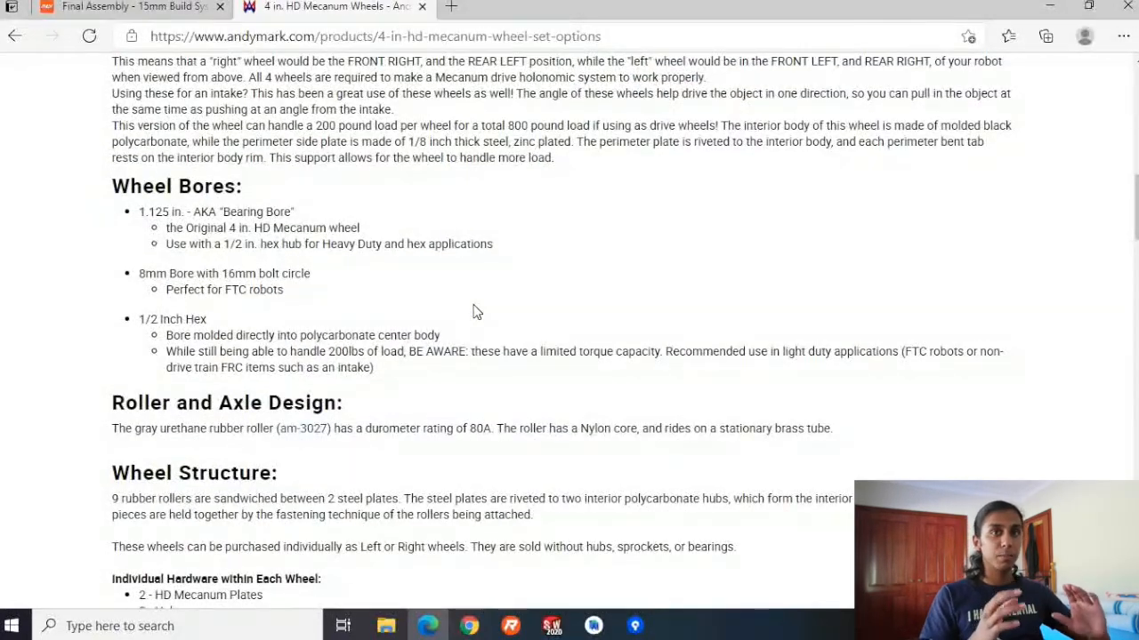
{"action": "scroll", "coordinate": [474, 312], "scroll_direction": "up", "scroll_amount": 6}
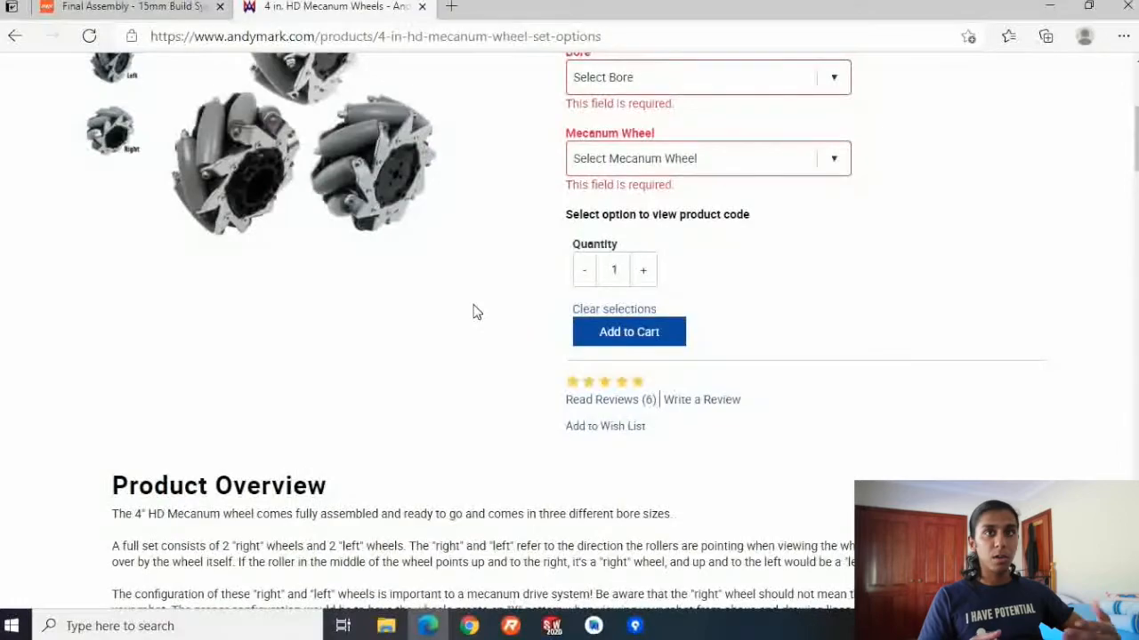
{"action": "scroll", "coordinate": [474, 312], "scroll_direction": "up", "scroll_amount": 3}
{"action": "scroll", "coordinate": [471, 335], "scroll_direction": "down", "scroll_amount": 1}
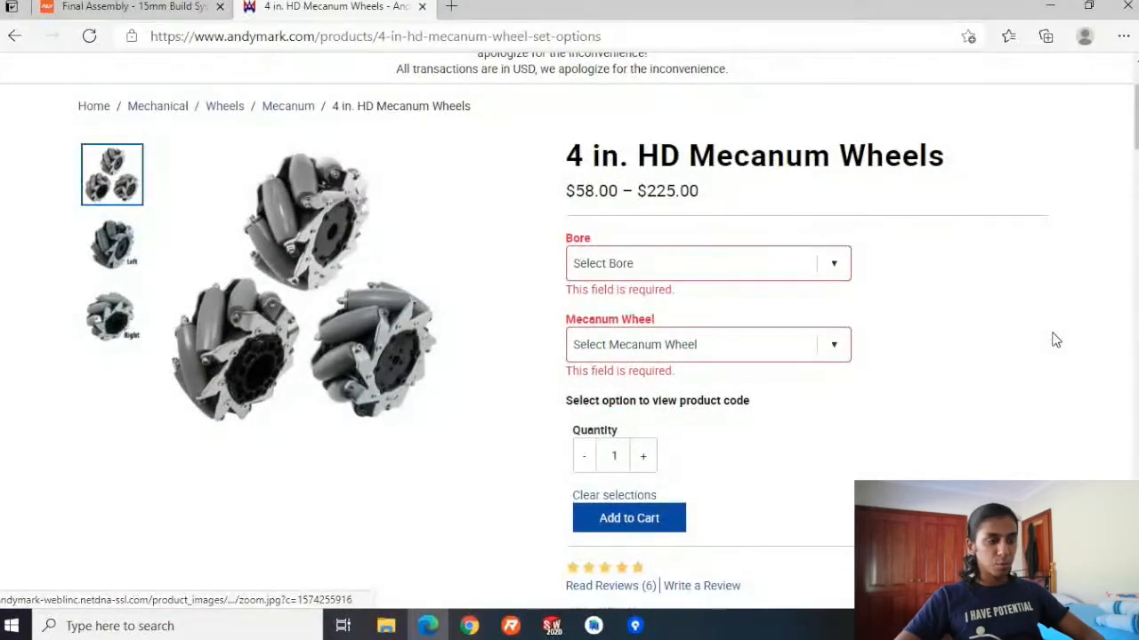
Download the CAD files am-3919L 4in HD FTC Mecanum Left.STEP and am-3919R 4in HD FTC Mecanum Right.STEP from the AndyMark page.
{"action": "scroll", "coordinate": [394, 373], "scroll_direction": "down", "scroll_amount": 12}
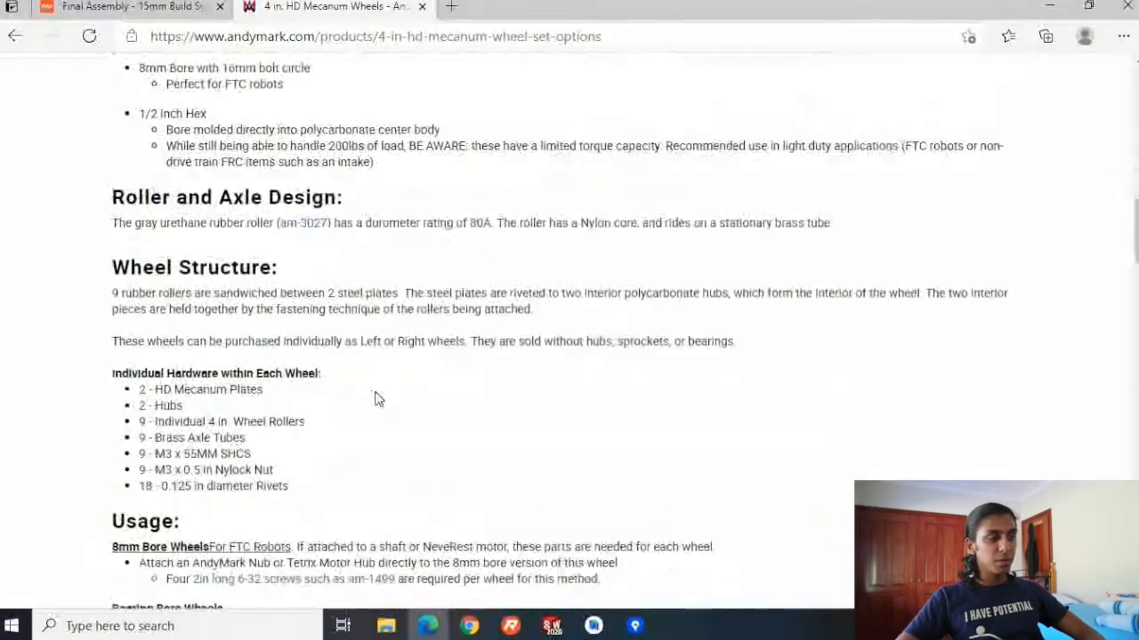
{"action": "scroll", "coordinate": [398, 278], "scroll_direction": "down", "scroll_amount": 8}
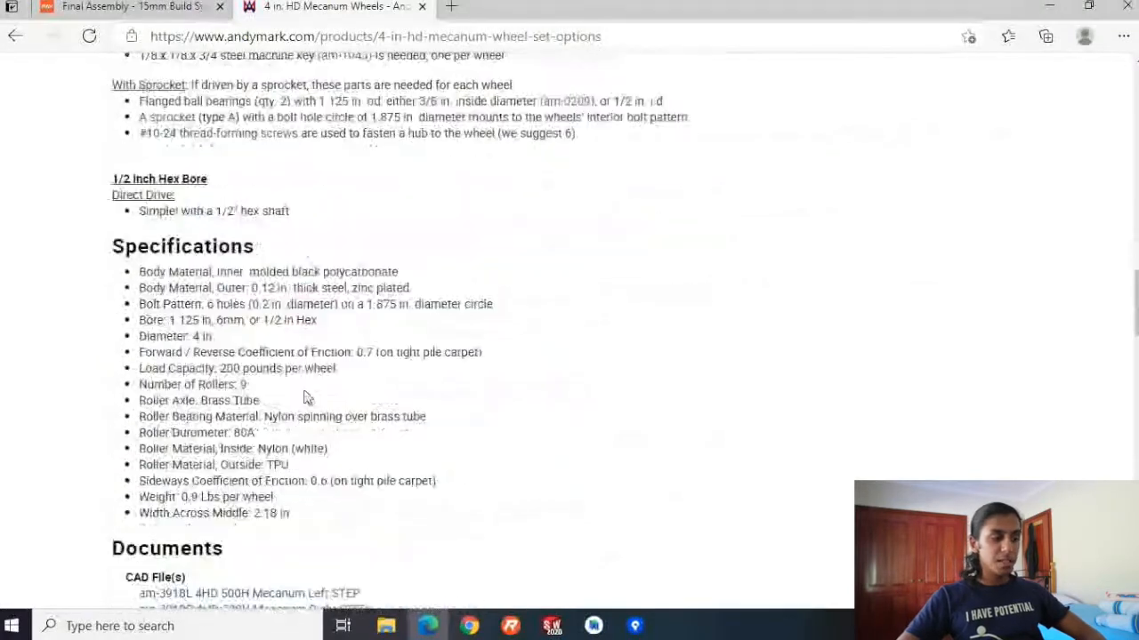
{"action": "scroll", "coordinate": [267, 431], "scroll_direction": "down", "scroll_amount": 2}
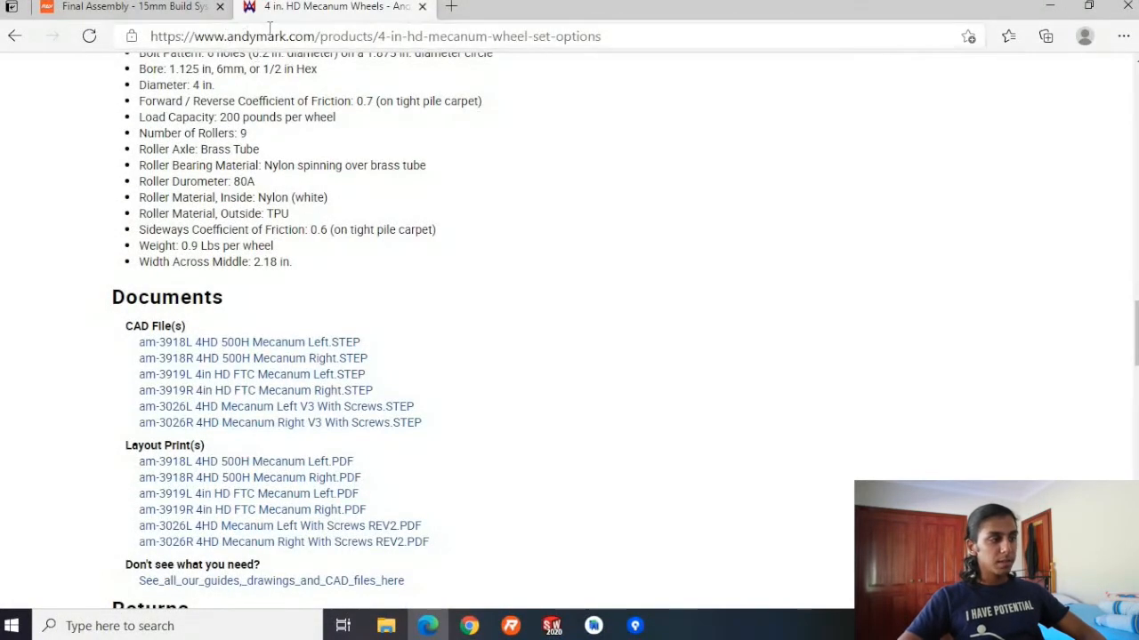
{"action": "scroll", "coordinate": [214, 356], "scroll_direction": "up", "scroll_amount": 3, "text": "ctrl"}
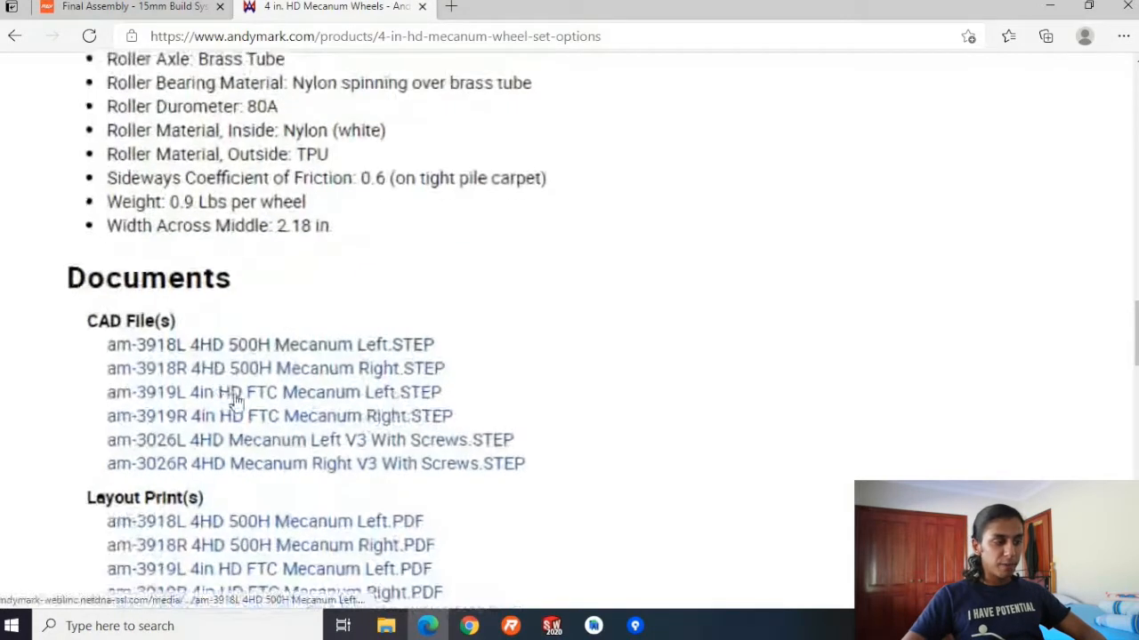
{"action": "left_click", "coordinate": [300, 398]}
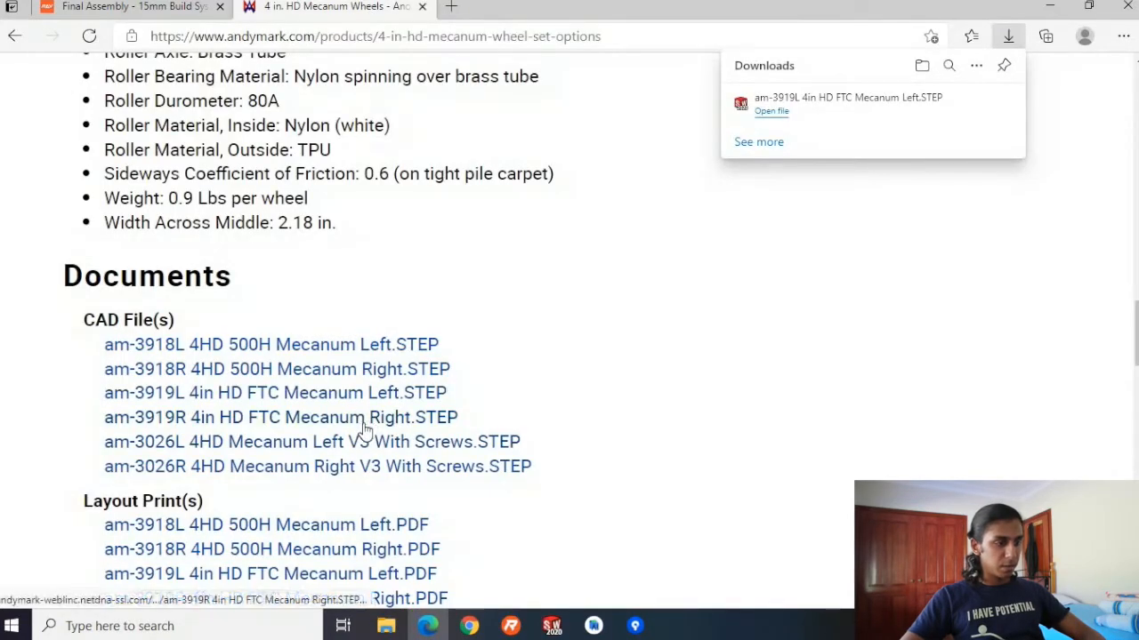
{"action": "left_click", "coordinate": [365, 418]}
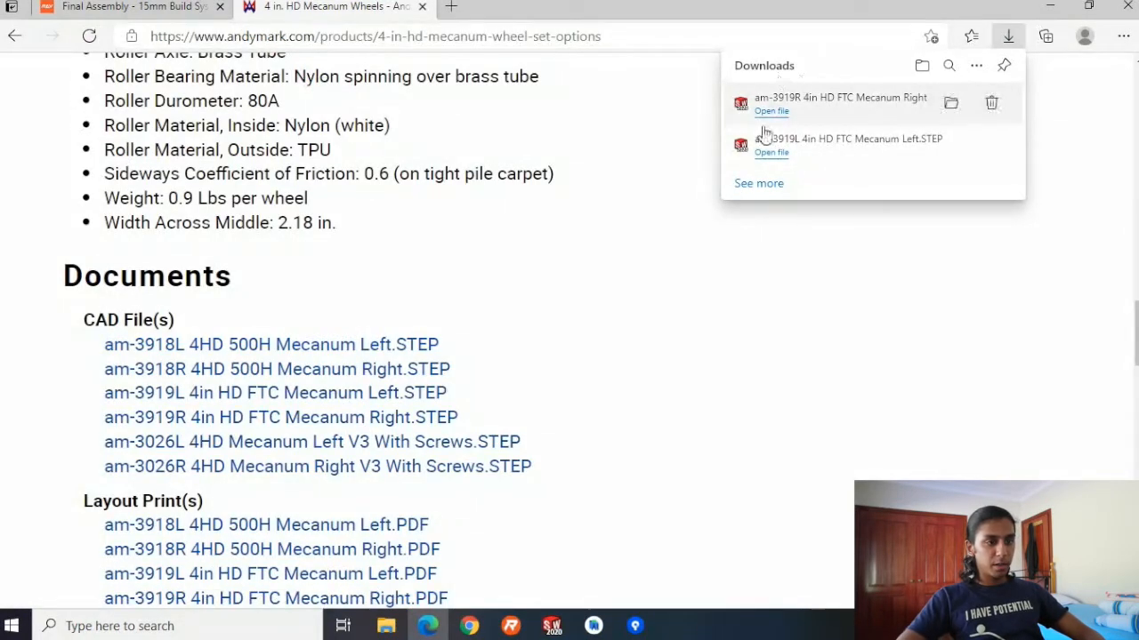
Switch to SOLIDWORKS and insert am-3919R 4in HD FTC Mecanum Right from Downloads into the drivetrain assembly, showing all file types.
{"action": "left_click", "coordinate": [554, 626]}
{"action": "middle_click_drag", "start_coordinate": [381, 442], "coordinate": [326, 322]}
{"action": "scroll", "coordinate": [327, 322], "scroll_direction": "down", "scroll_amount": 2}
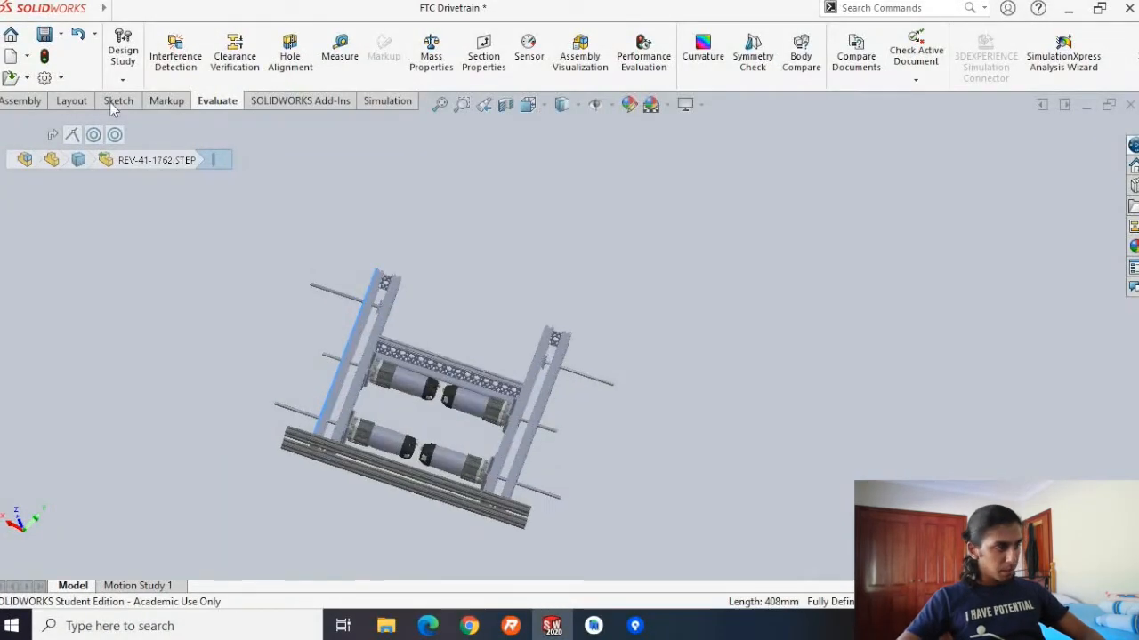
{"action": "left_click", "coordinate": [24, 102]}
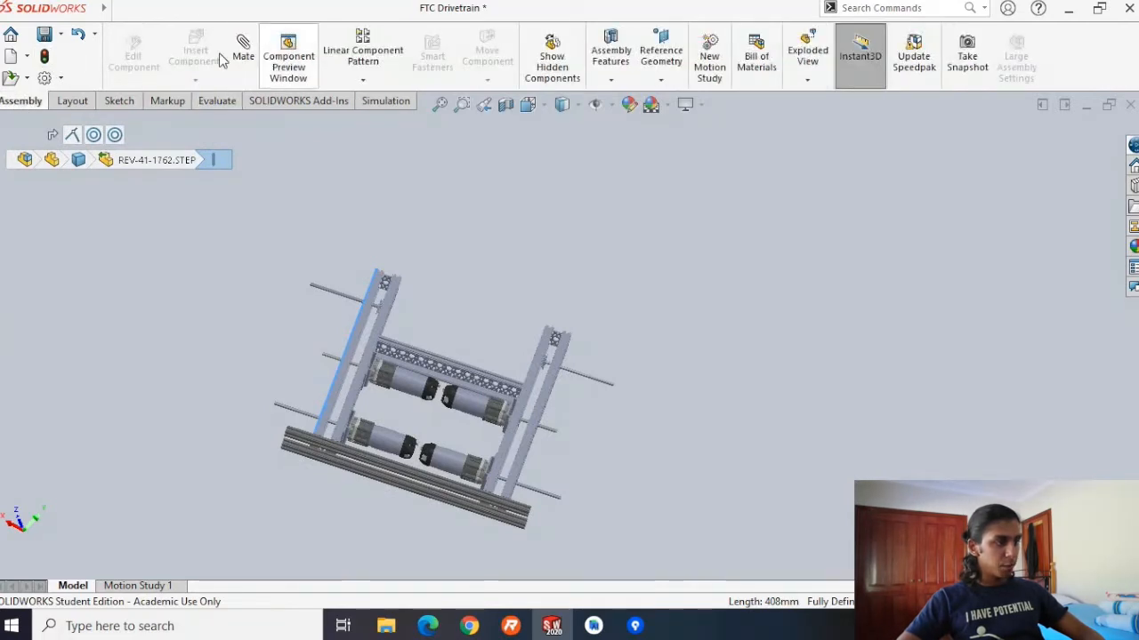
{"action": "left_click", "coordinate": [137, 284]}
{"action": "left_click", "coordinate": [195, 54]}
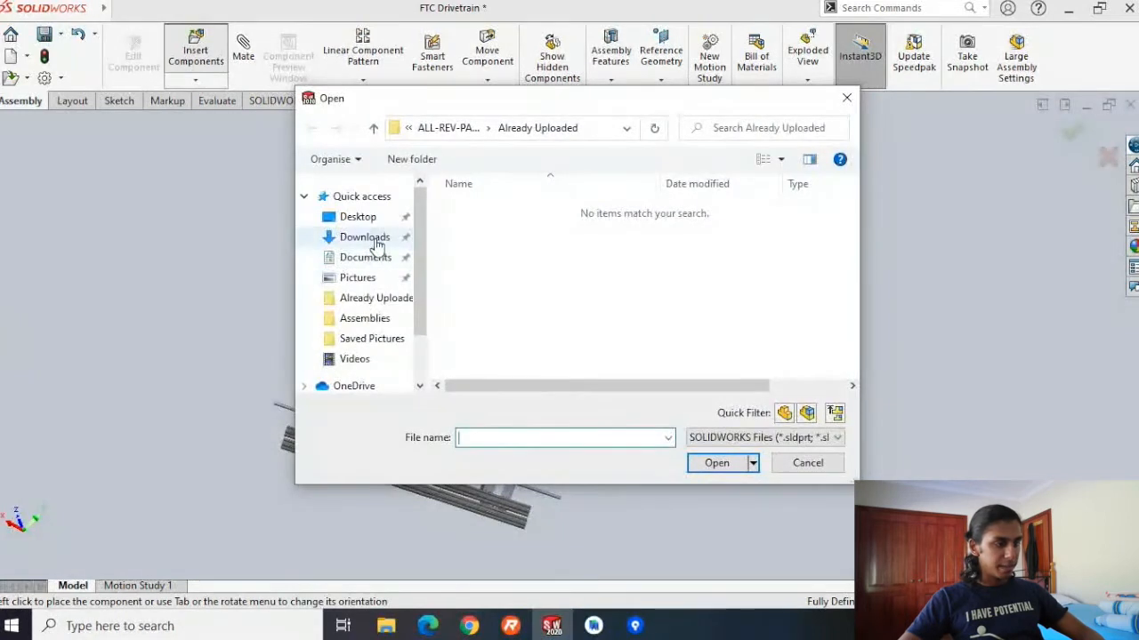
{"action": "left_click", "coordinate": [365, 238]}
{"action": "left_click", "coordinate": [734, 437]}
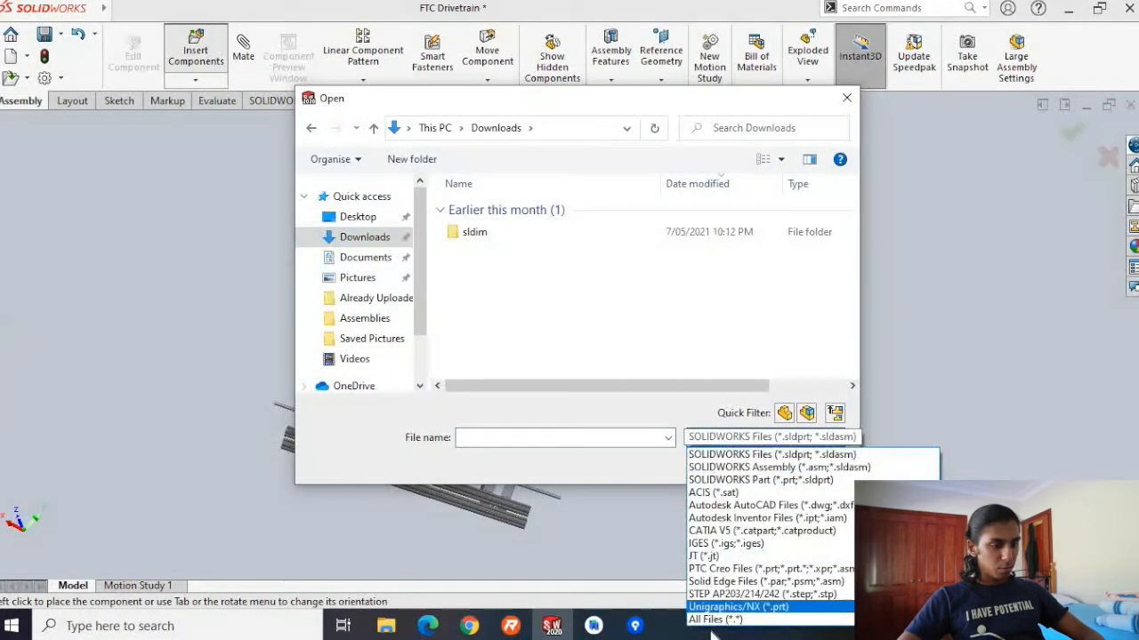
{"action": "left_click", "coordinate": [738, 612]}
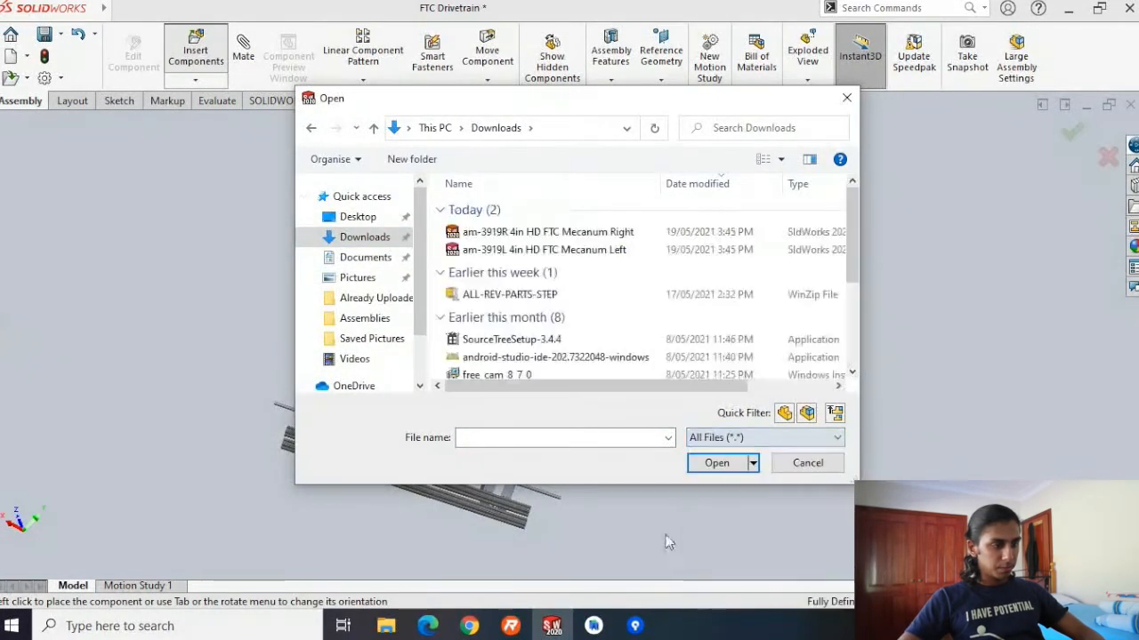
{"action": "left_click", "coordinate": [635, 233]}
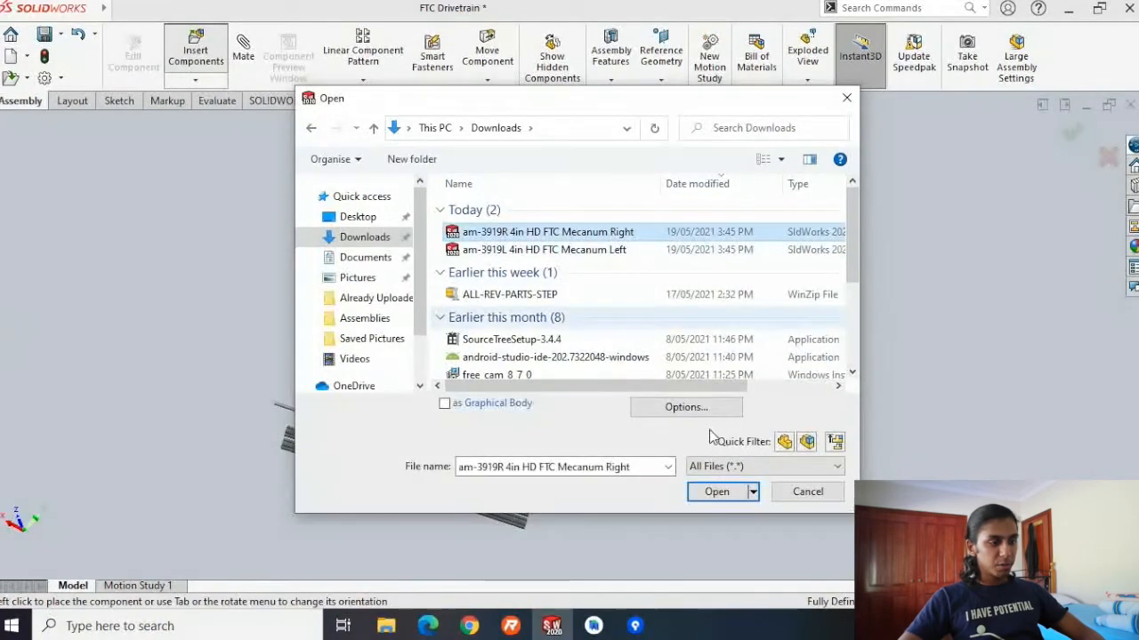
{"action": "left_click", "coordinate": [716, 488]}
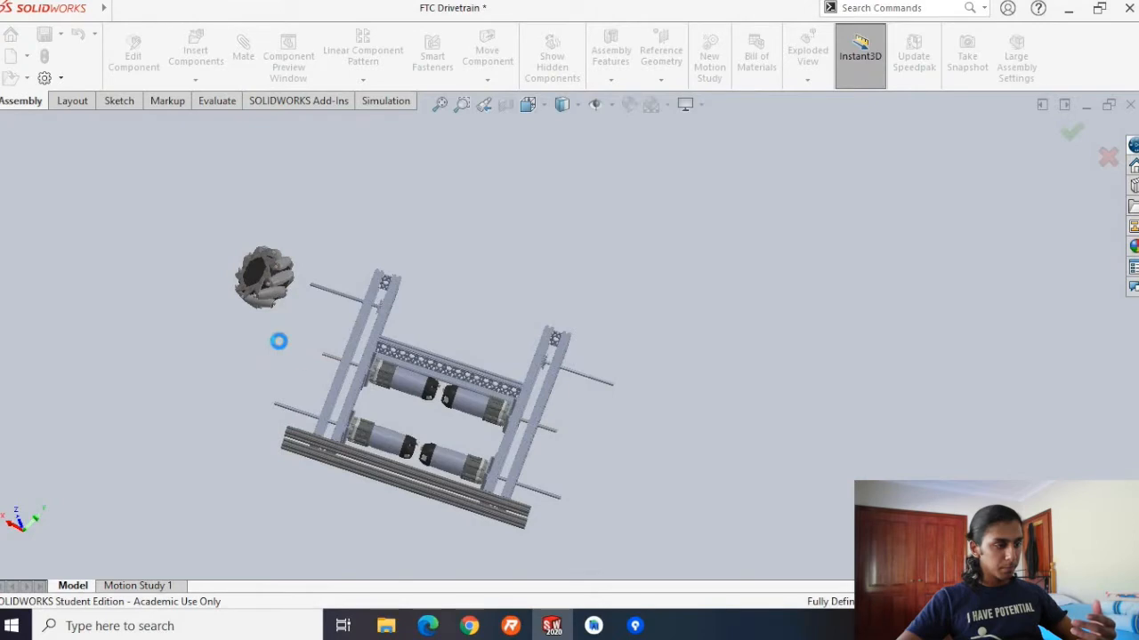
Rotate the inserted right Mecanum wheel freely beside the chassis frame.
{"action": "middle_click_drag", "start_coordinate": [290, 330], "coordinate": [339, 313]}
{"action": "scroll", "coordinate": [338, 307], "scroll_direction": "down", "scroll_amount": 4}
{"action": "right_click_drag", "start_coordinate": [503, 349], "coordinate": [520, 280]}
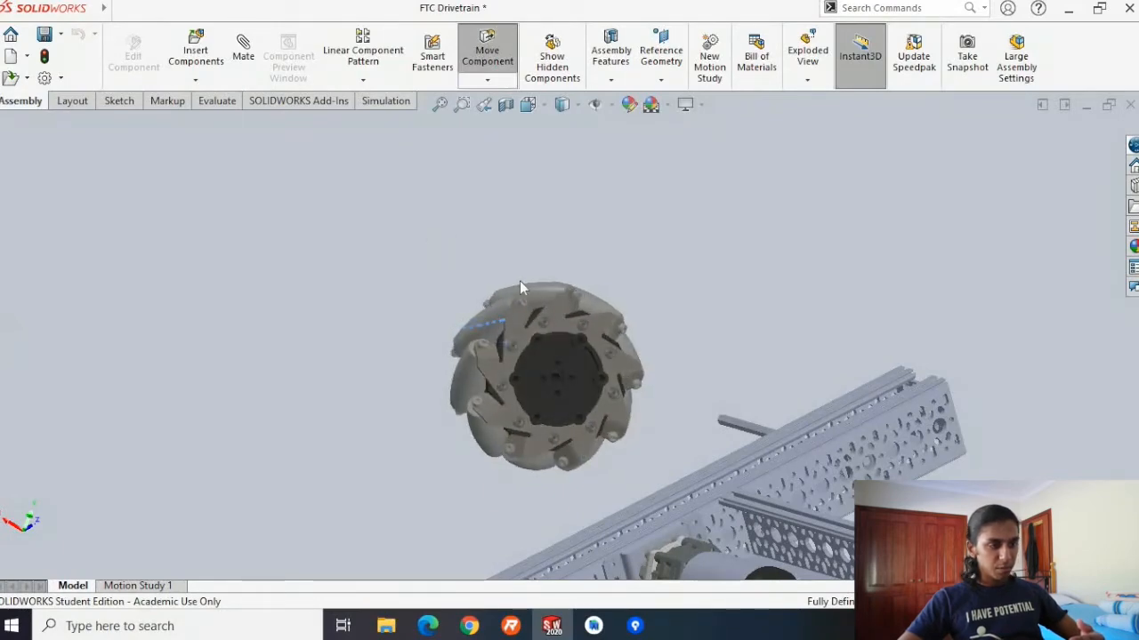
{"action": "scroll", "coordinate": [551, 347], "scroll_direction": "down", "scroll_amount": 6}
{"action": "middle_click_drag", "start_coordinate": [607, 444], "coordinate": [548, 367]}
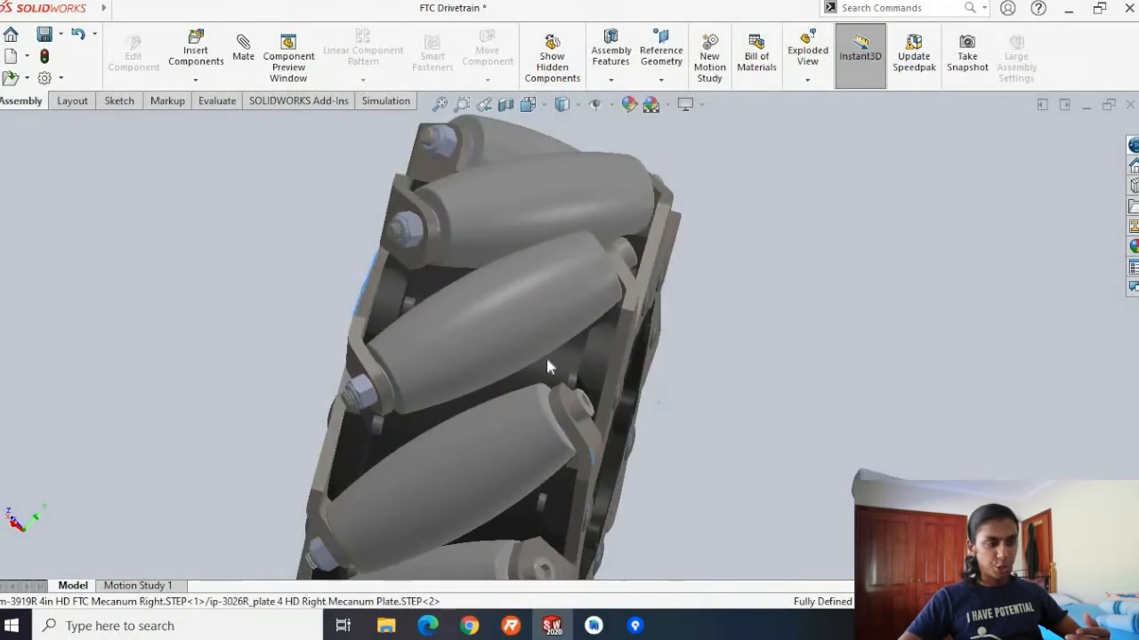
Examine the right Mecanum wheel's angled rollers, side plates and centre bore up close.
{"action": "left_click", "coordinate": [361, 329]}
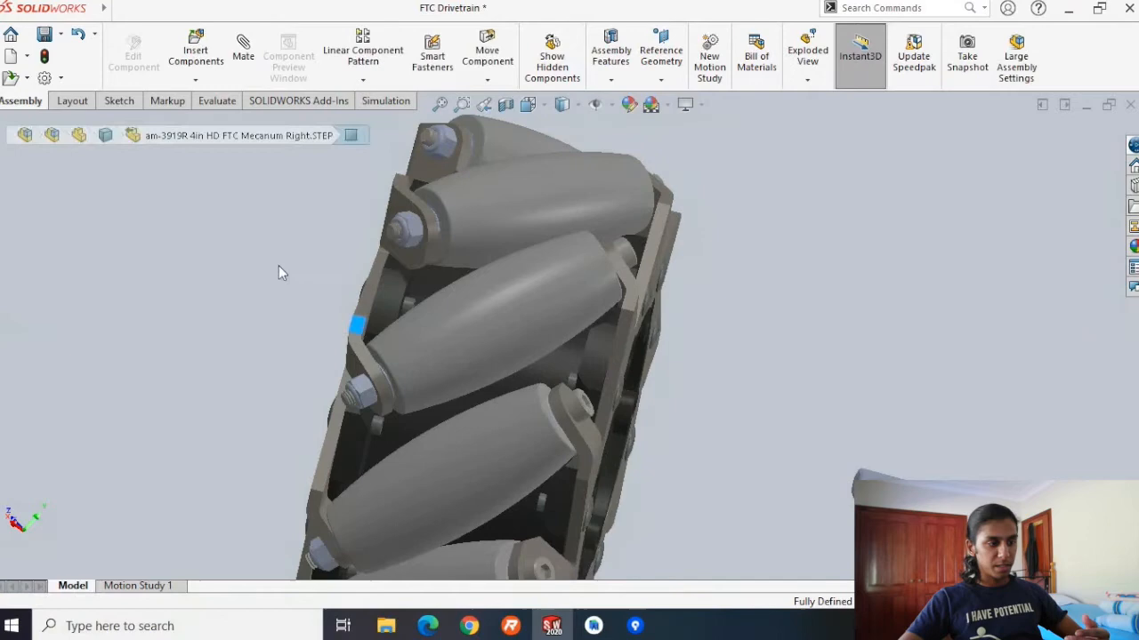
{"action": "middle_click_drag", "start_coordinate": [280, 272], "coordinate": [434, 389]}
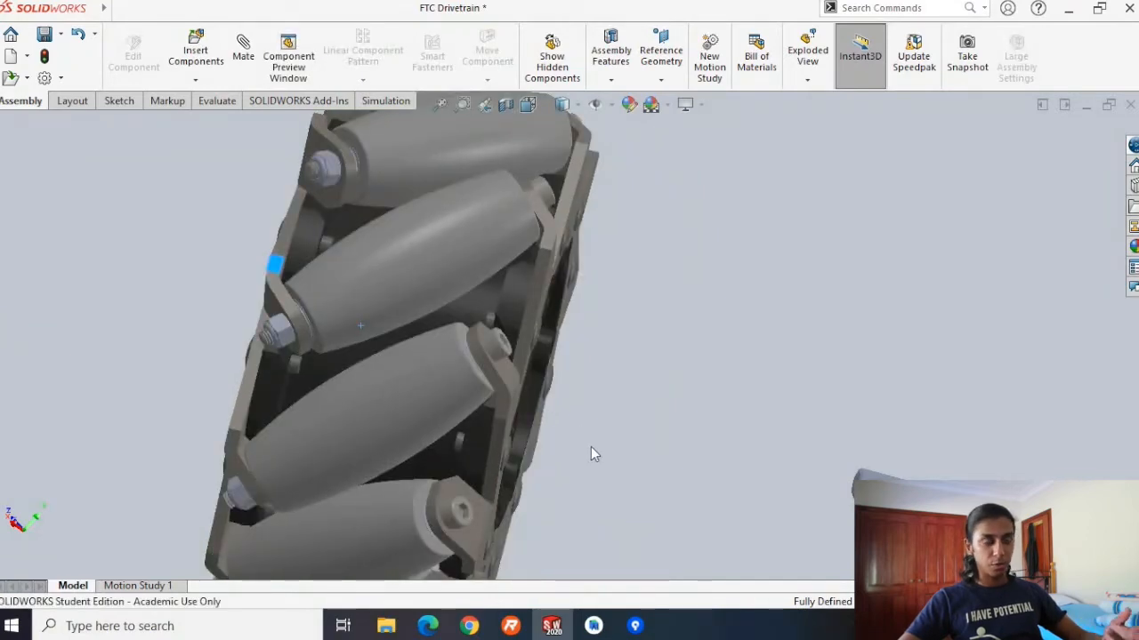
{"action": "middle_click_drag", "start_coordinate": [611, 464], "coordinate": [587, 446]}
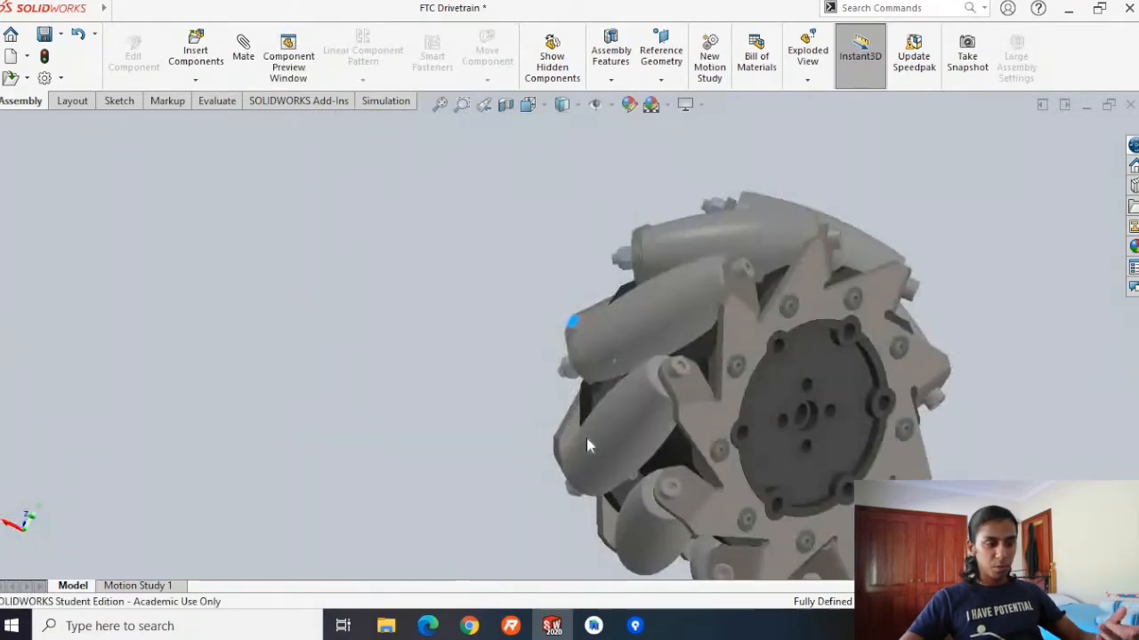
{"action": "scroll", "coordinate": [801, 414], "scroll_direction": "down", "scroll_amount": 6}
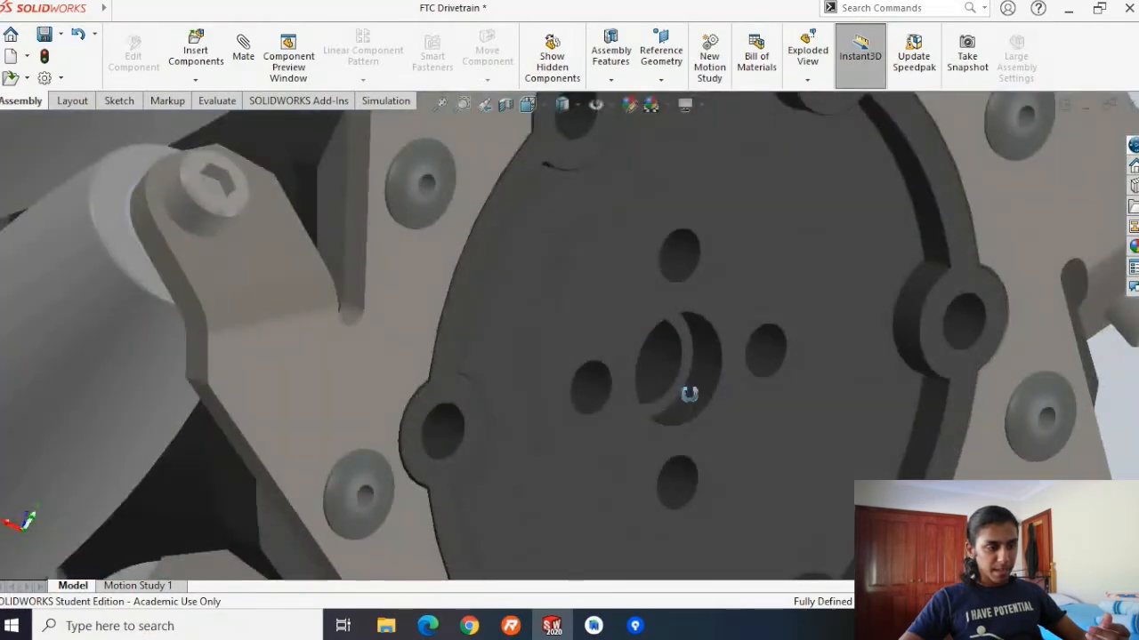
{"action": "scroll", "coordinate": [661, 386], "scroll_direction": "down", "scroll_amount": 3}
{"action": "scroll", "coordinate": [646, 373], "scroll_direction": "up", "scroll_amount": 2}
{"action": "left_click", "coordinate": [648, 371]}
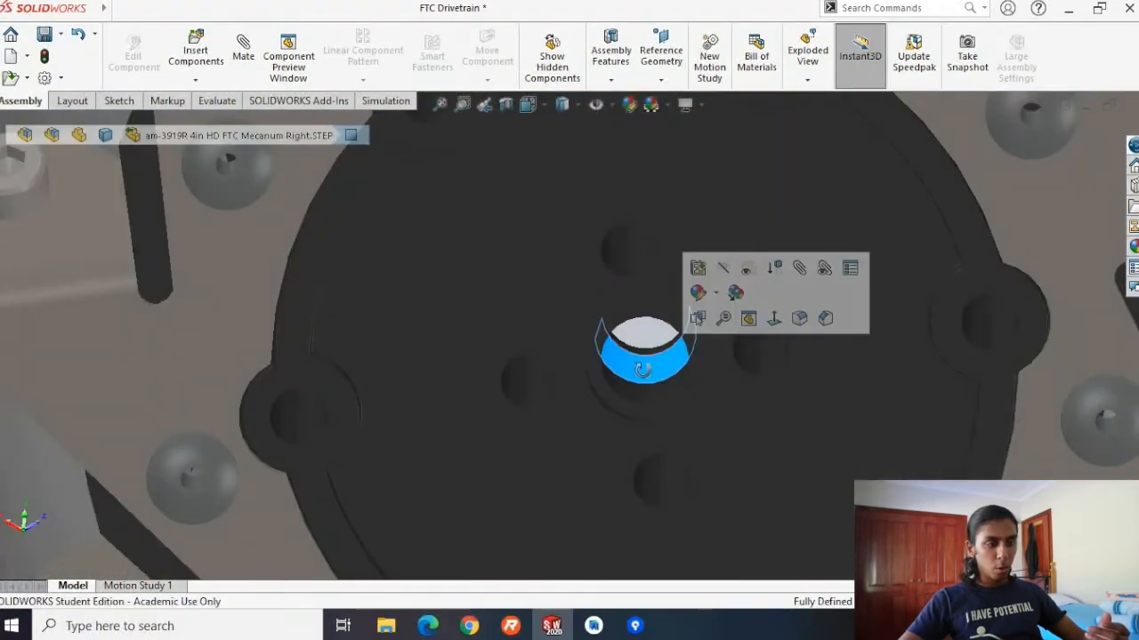
{"action": "middle_click_drag", "start_coordinate": [647, 371], "coordinate": [747, 384]}
{"action": "scroll", "coordinate": [748, 384], "scroll_direction": "up", "scroll_amount": 5}
{"action": "middle_click_drag", "start_coordinate": [695, 357], "coordinate": [861, 297]}
Inspect the end of the nearby hex drive shaft and shift the right Mecanum wheel freely beside it.
{"action": "left_click", "coordinate": [895, 314]}
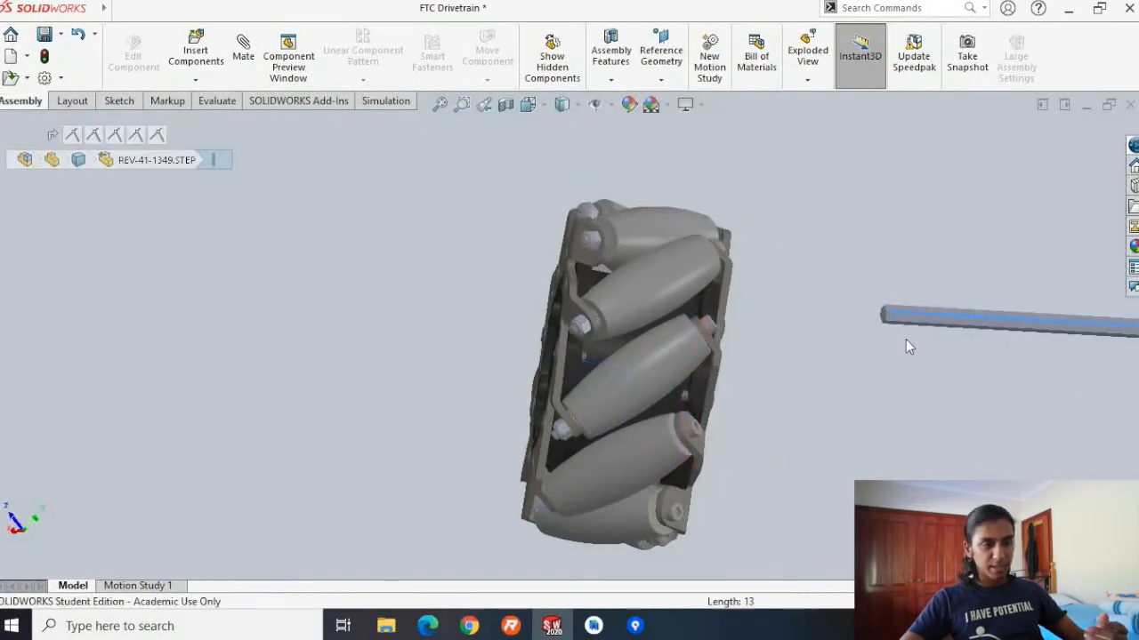
{"action": "scroll", "coordinate": [905, 337], "scroll_direction": "down", "scroll_amount": 4}
{"action": "left_click", "coordinate": [846, 305]}
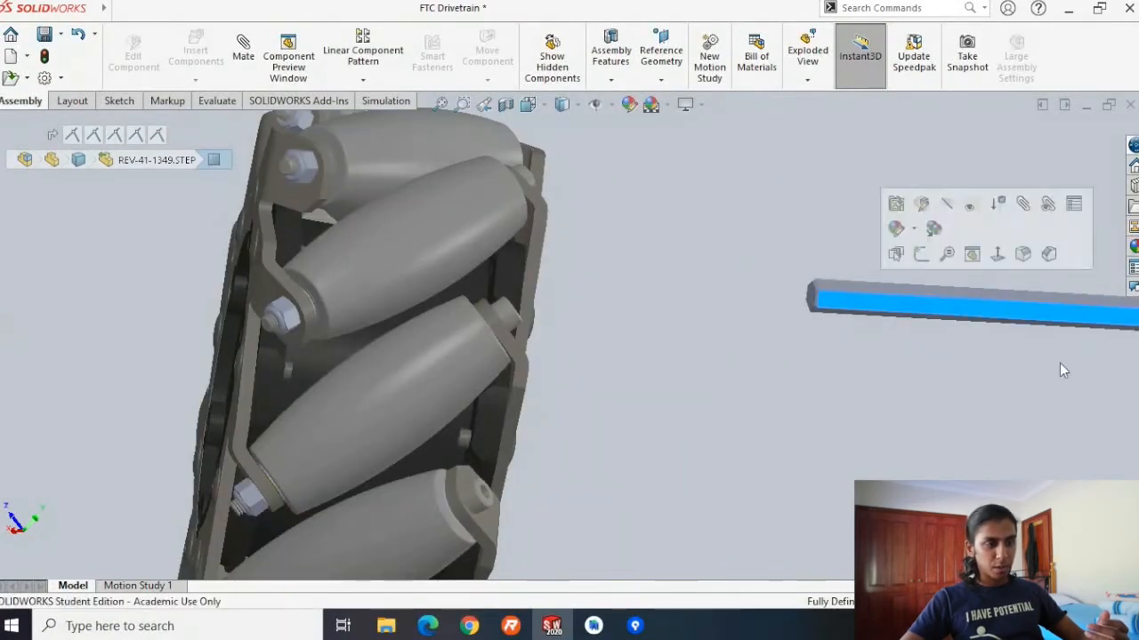
{"action": "left_click", "coordinate": [844, 399]}
{"action": "left_click_drag", "start_coordinate": [458, 356], "coordinate": [570, 322]}
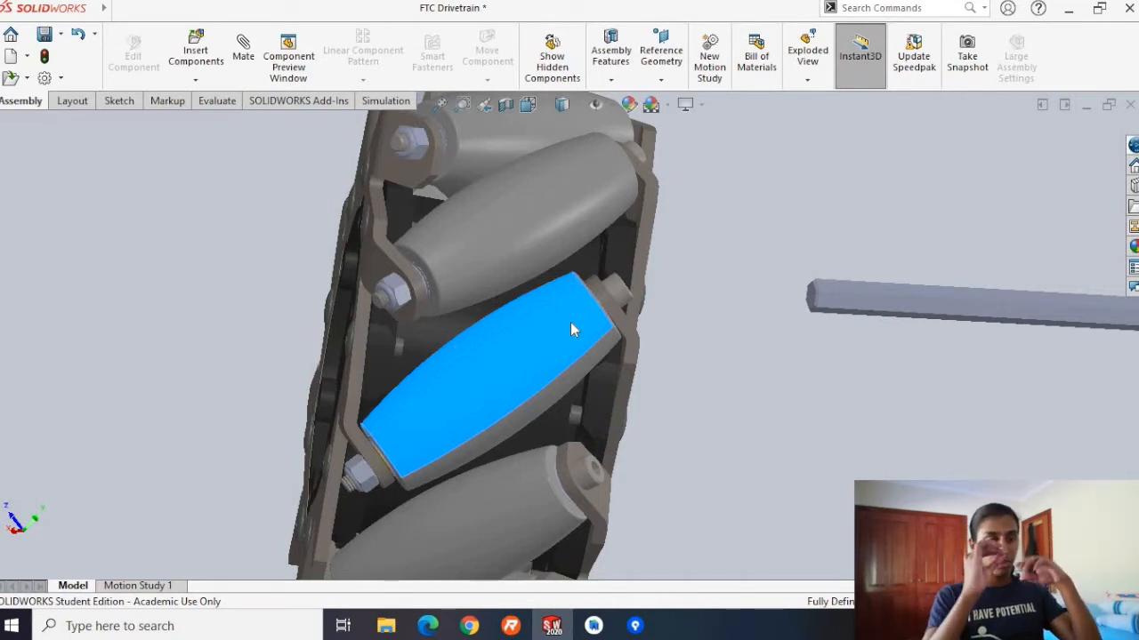
{"action": "middle_click_drag", "start_coordinate": [523, 331], "coordinate": [424, 223]}
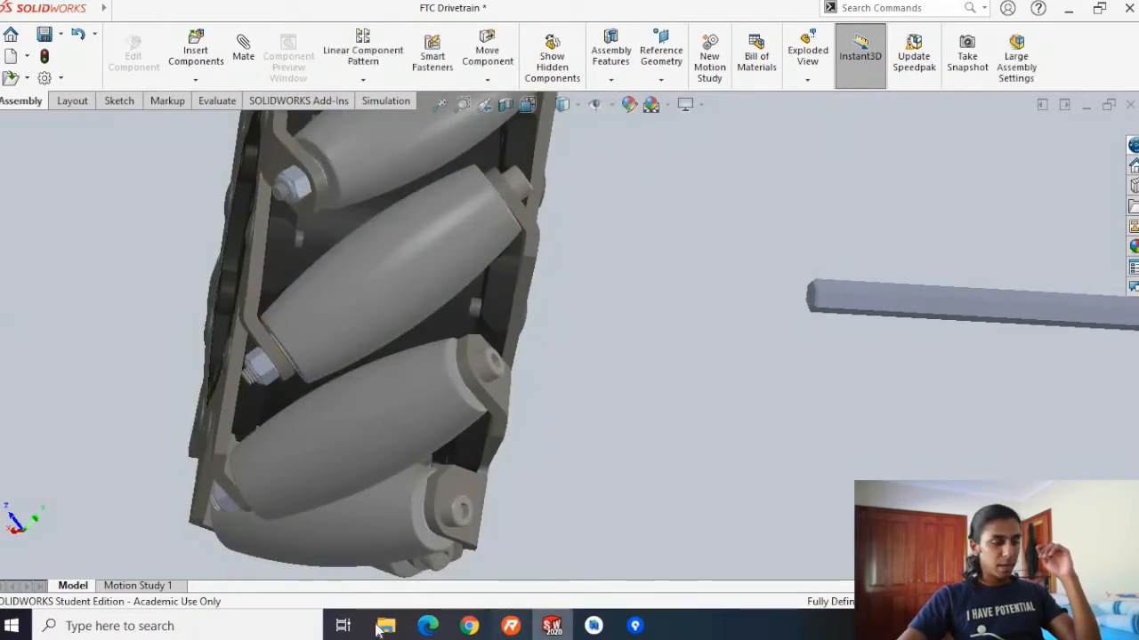
Switch to the browser and look up the required Mecanum wheel assembly parts in the REV Final Assembly guide.
{"action": "left_click", "coordinate": [418, 632]}
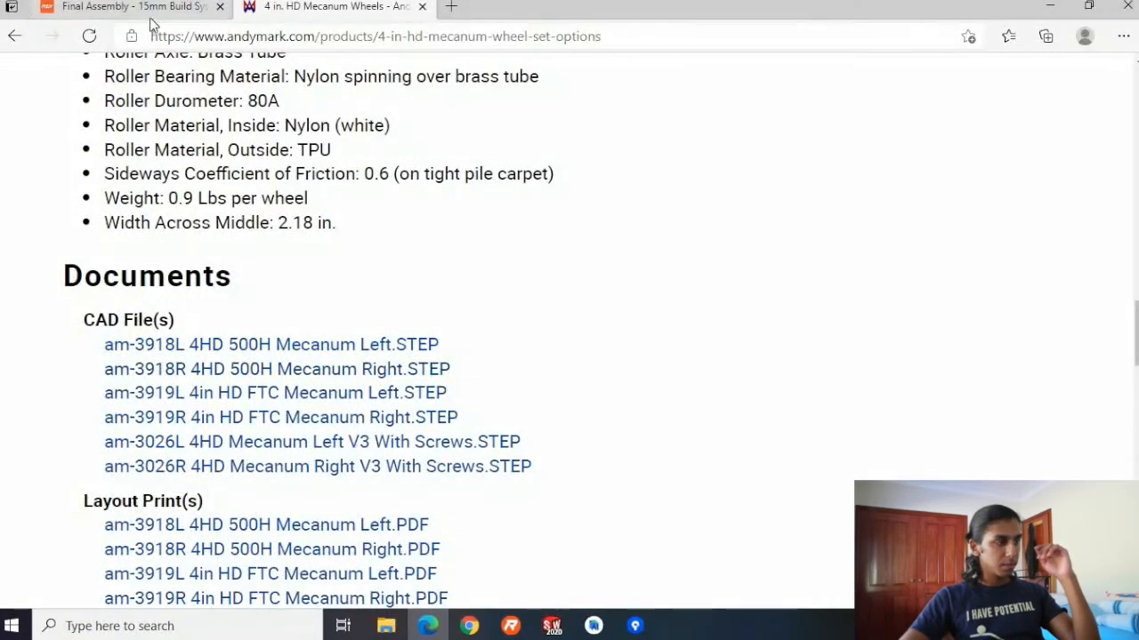
{"action": "left_click", "coordinate": [133, 7]}
{"action": "scroll", "coordinate": [427, 285], "scroll_direction": "up", "scroll_amount": 15}
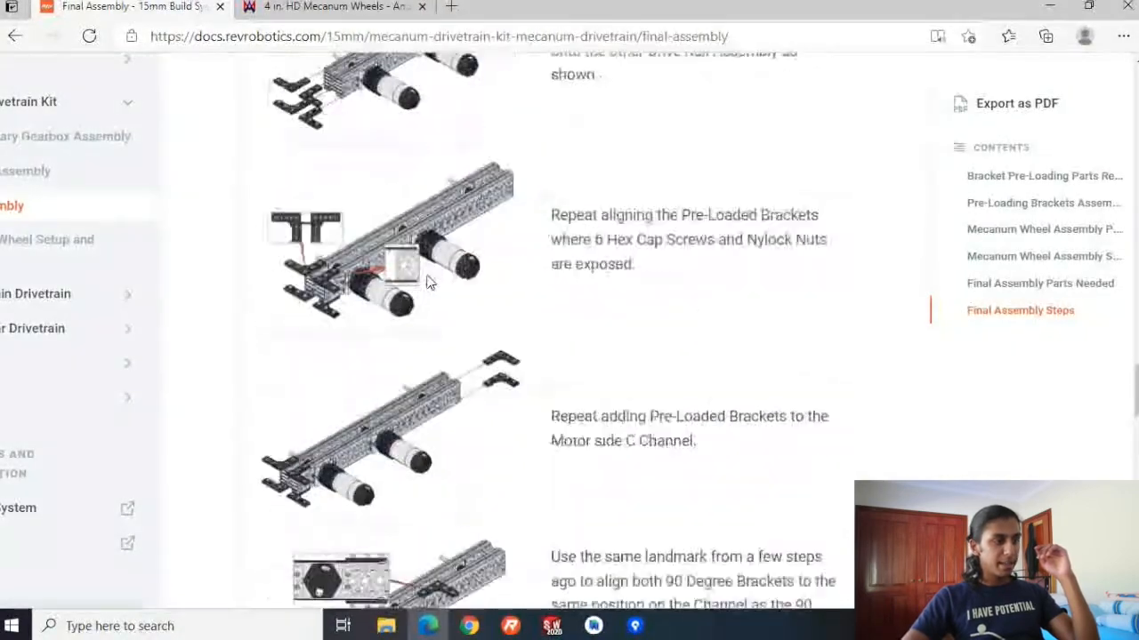
{"action": "scroll", "coordinate": [425, 284], "scroll_direction": "up", "scroll_amount": 5}
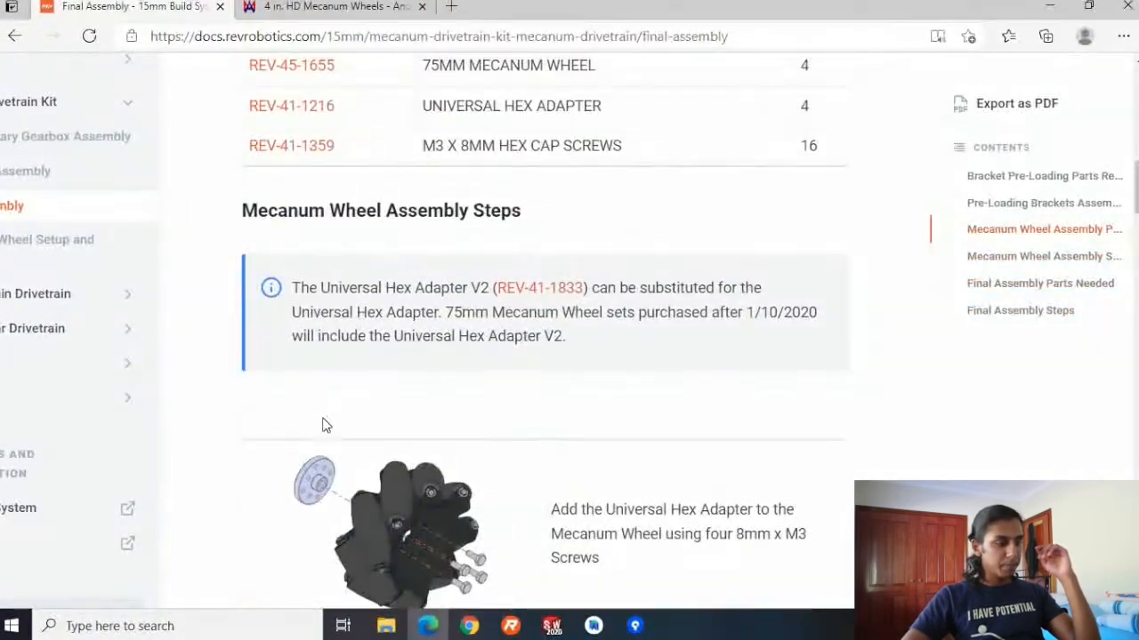
{"action": "scroll", "coordinate": [311, 481], "scroll_direction": "up", "scroll_amount": 3, "text": "ctrl"}
{"action": "scroll", "coordinate": [676, 383], "scroll_direction": "down", "scroll_amount": 1, "text": "ctrl"}
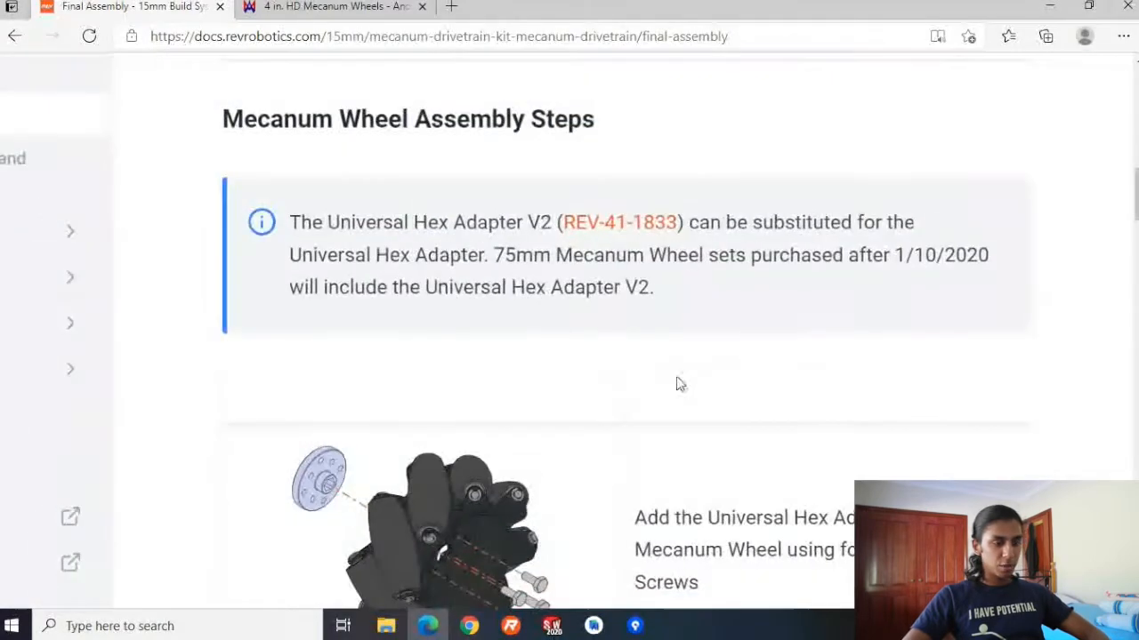
{"action": "scroll", "coordinate": [523, 391], "scroll_direction": "up", "scroll_amount": 5}
{"action": "left_click_drag", "start_coordinate": [350, 399], "coordinate": [207, 416]}
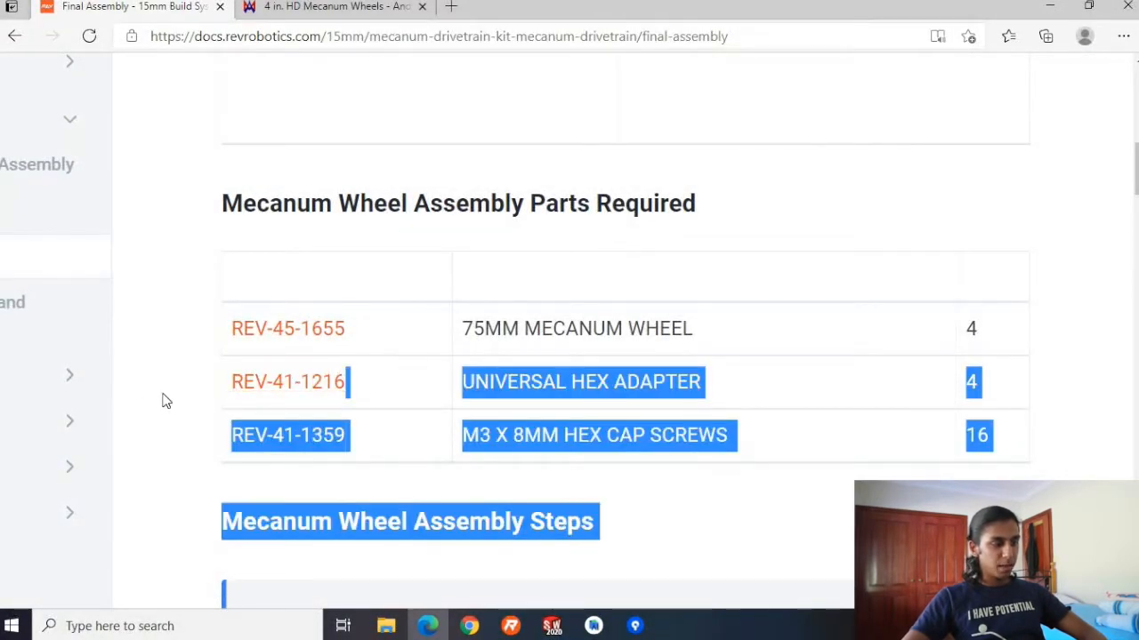
{"action": "left_click", "coordinate": [194, 393]}
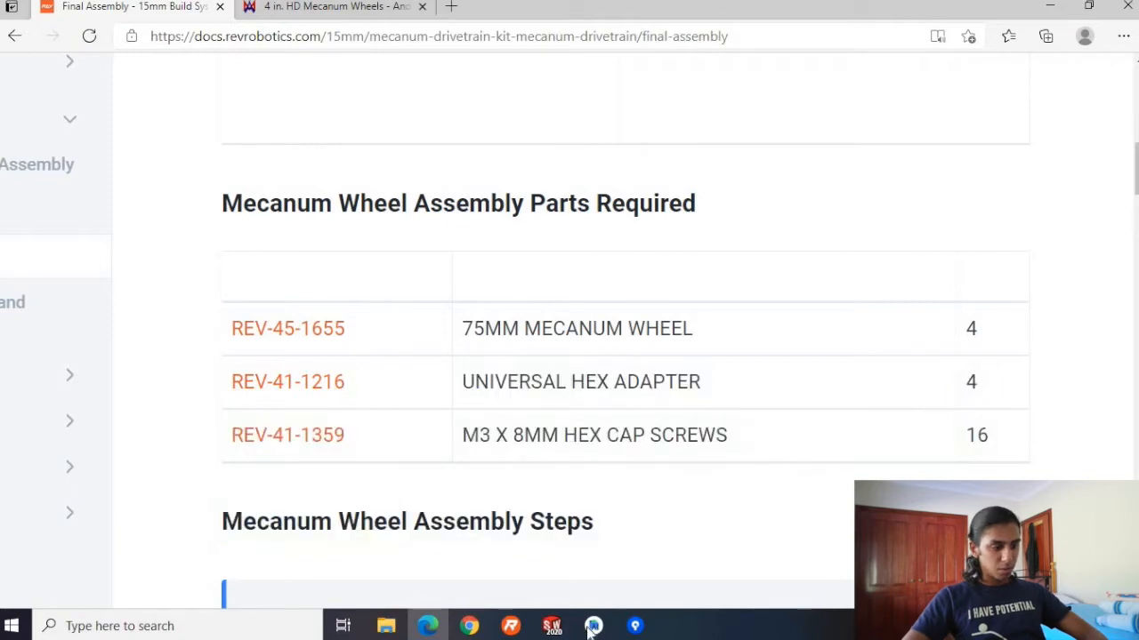
Switch to SOLIDWORKS, insert the REV-41-1216 universal hex adapter, rotate it 90 degrees about X, and place it beside the right Mecanum wheel.
{"action": "left_click", "coordinate": [552, 626]}
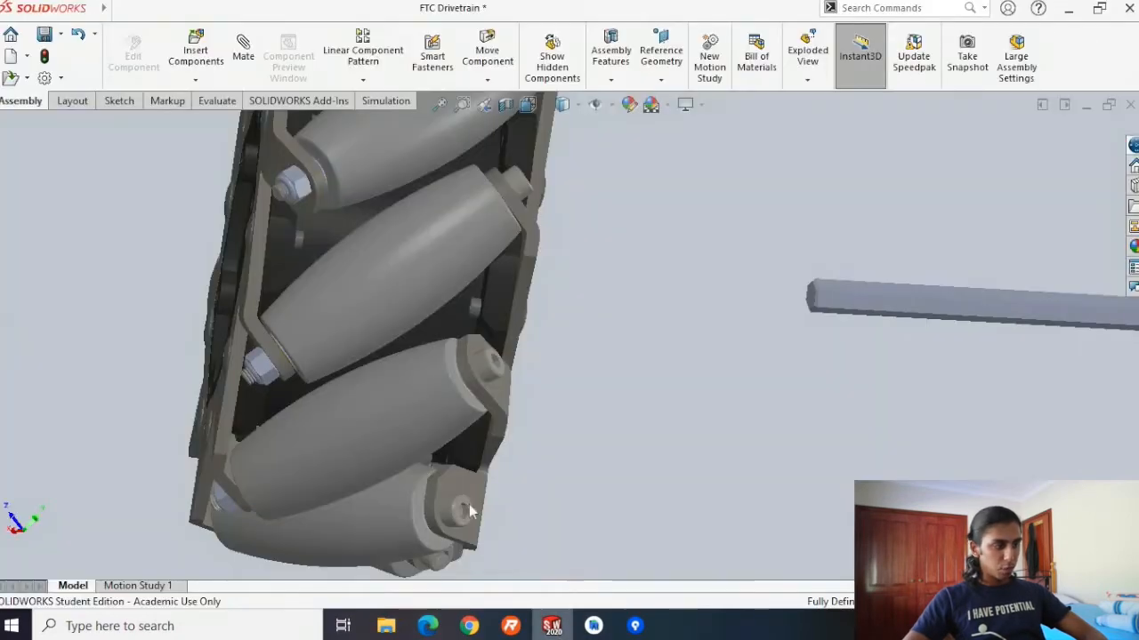
{"action": "left_click", "coordinate": [196, 48]}
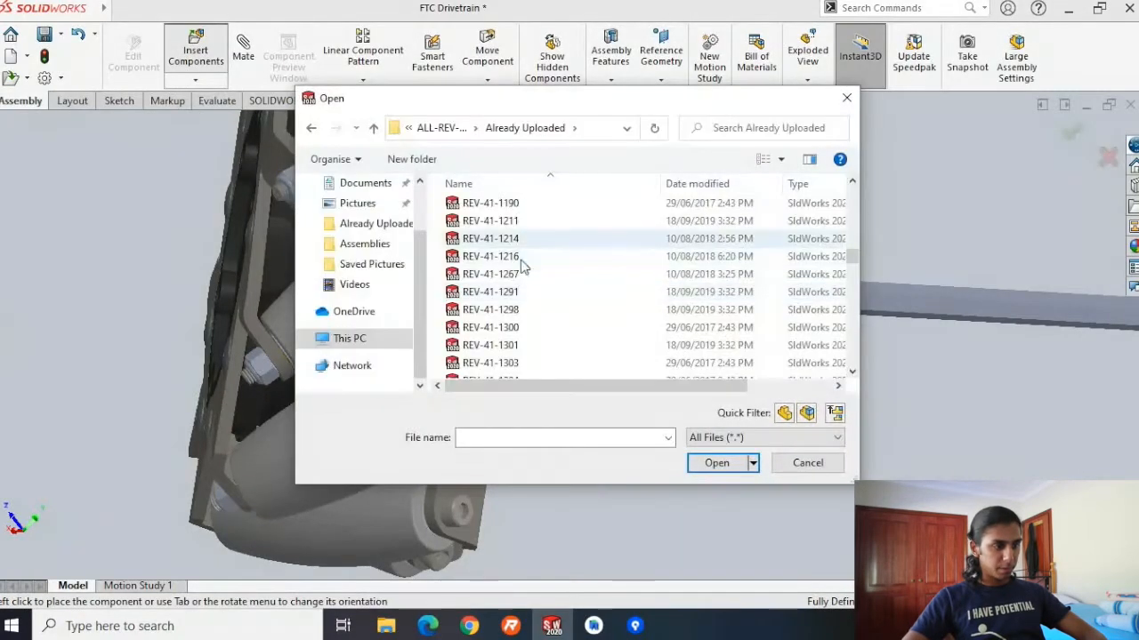
{"action": "double_click", "coordinate": [521, 258]}
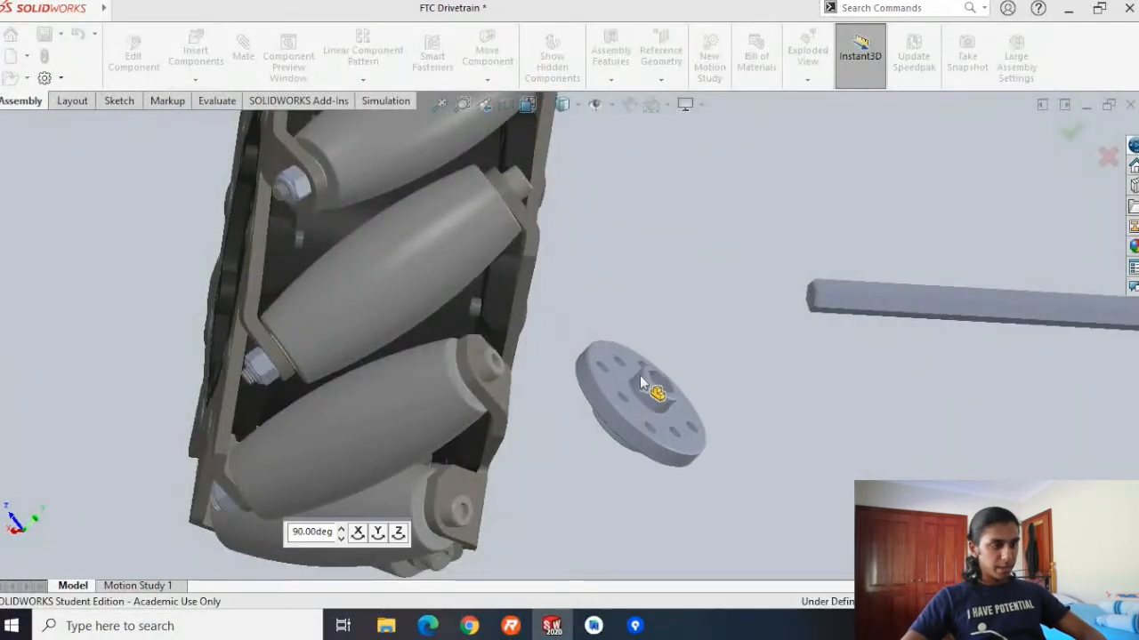
{"action": "middle_click_drag", "start_coordinate": [670, 371], "coordinate": [676, 333]}
{"action": "middle_click_drag", "start_coordinate": [695, 423], "coordinate": [290, 369]}
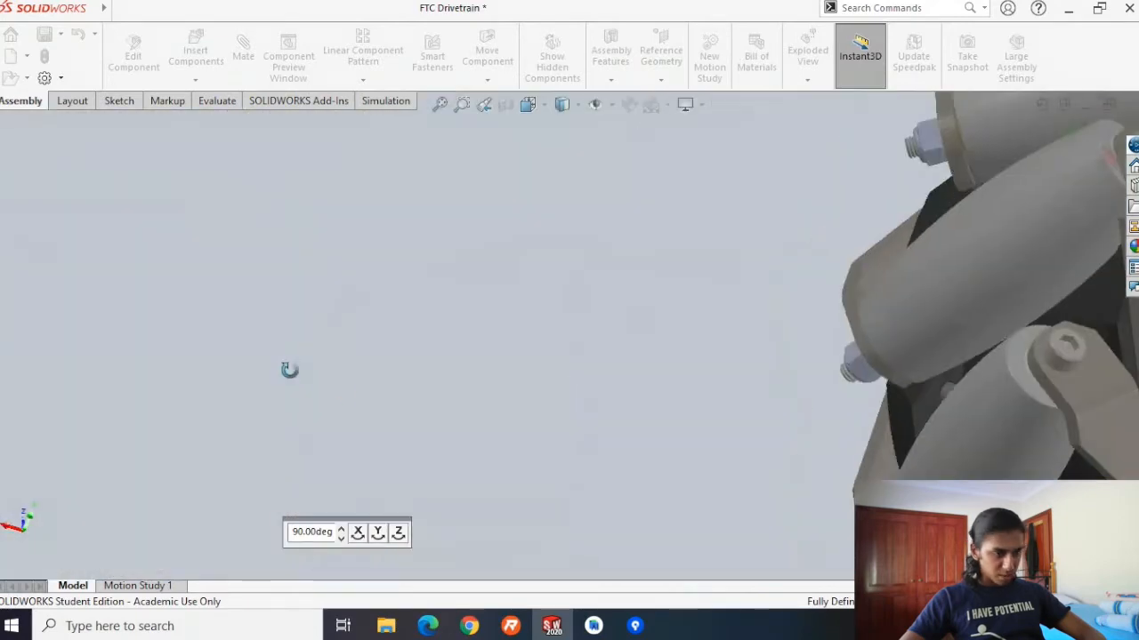
{"action": "scroll", "coordinate": [950, 380], "scroll_direction": "up", "scroll_amount": 7}
{"action": "scroll", "coordinate": [935, 368], "scroll_direction": "down", "scroll_amount": 3}
{"action": "scroll", "coordinate": [698, 374], "scroll_direction": "down", "scroll_amount": 6}
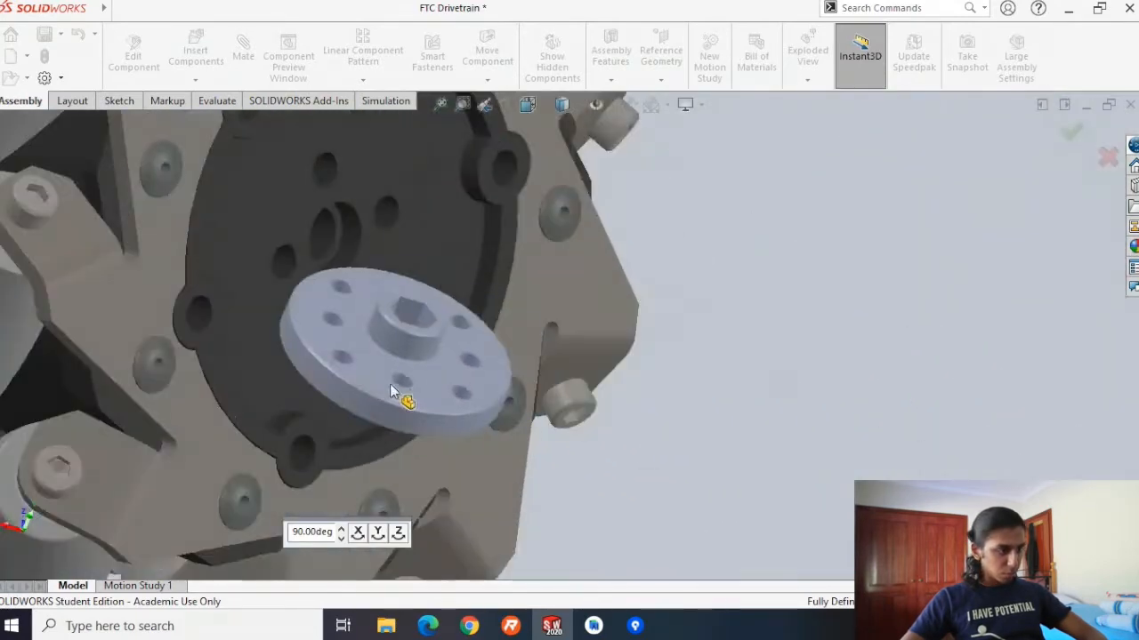
{"action": "left_click", "coordinate": [358, 531]}
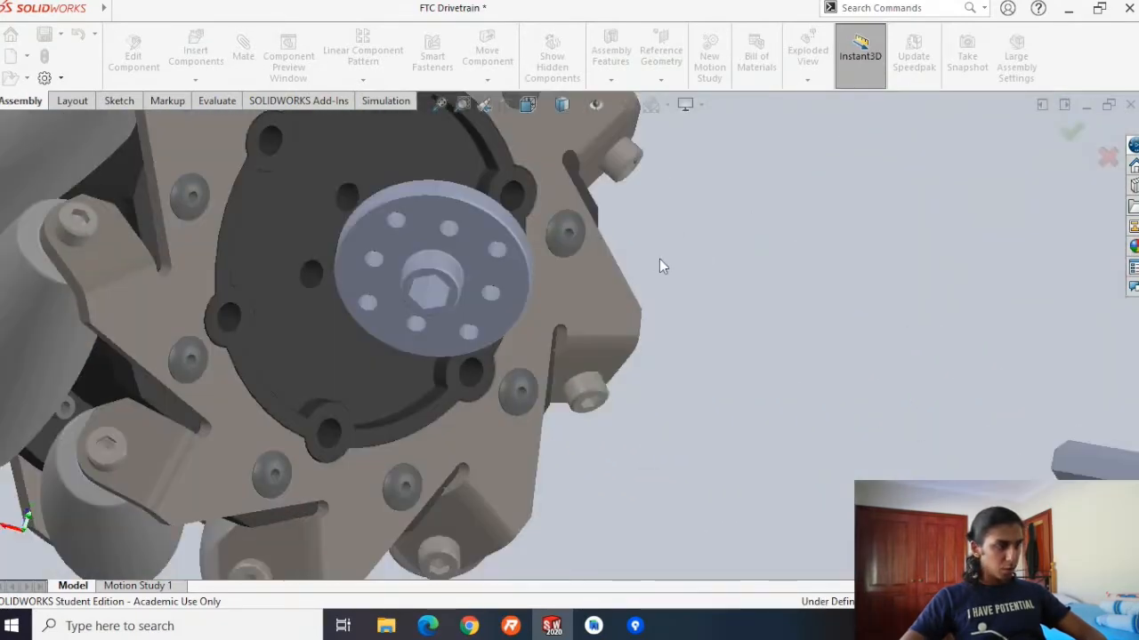
{"action": "middle_click_drag", "start_coordinate": [660, 266], "coordinate": [696, 329]}
{"action": "scroll", "coordinate": [540, 217], "scroll_direction": "down", "scroll_amount": 3}
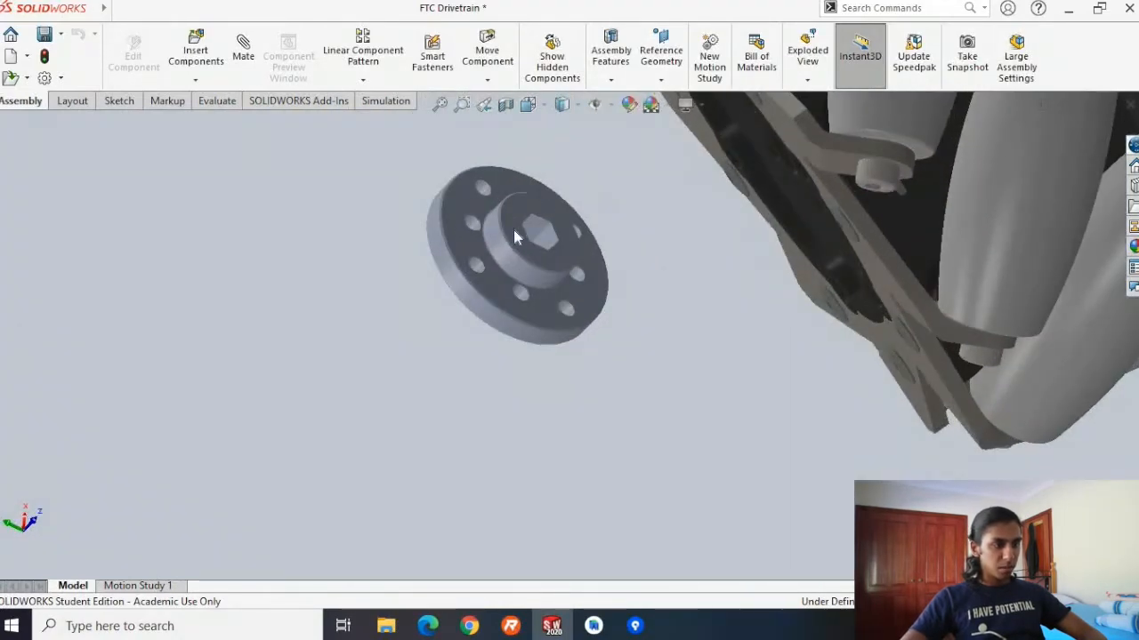
{"action": "left_click", "coordinate": [523, 256]}
{"action": "middle_click_drag", "start_coordinate": [612, 297], "coordinate": [704, 223]}
{"action": "scroll", "coordinate": [698, 236], "scroll_direction": "down", "scroll_amount": 3}
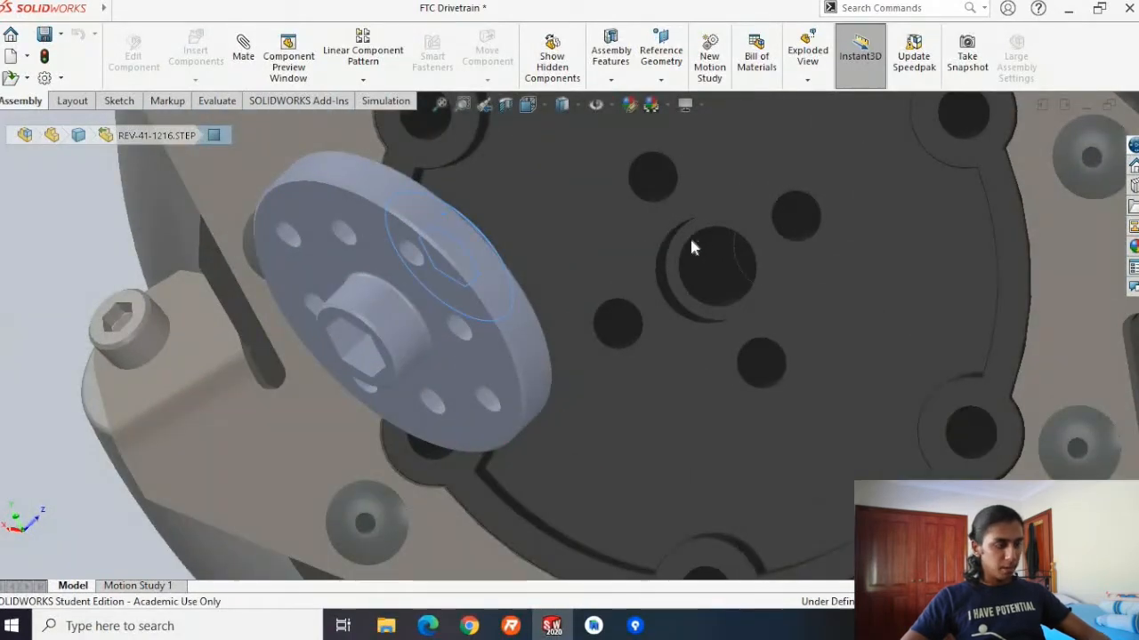
{"action": "scroll", "coordinate": [669, 227], "scroll_direction": "up", "scroll_amount": 4}
{"action": "middle_click_drag", "start_coordinate": [668, 226], "coordinate": [460, 408]}
Add a concentric mate between the hex adapter's round hub edge and the circular edge of the Mecanum wheel's centre bore.
{"action": "left_click", "coordinate": [426, 412]}
{"action": "left_click", "coordinate": [410, 409]}
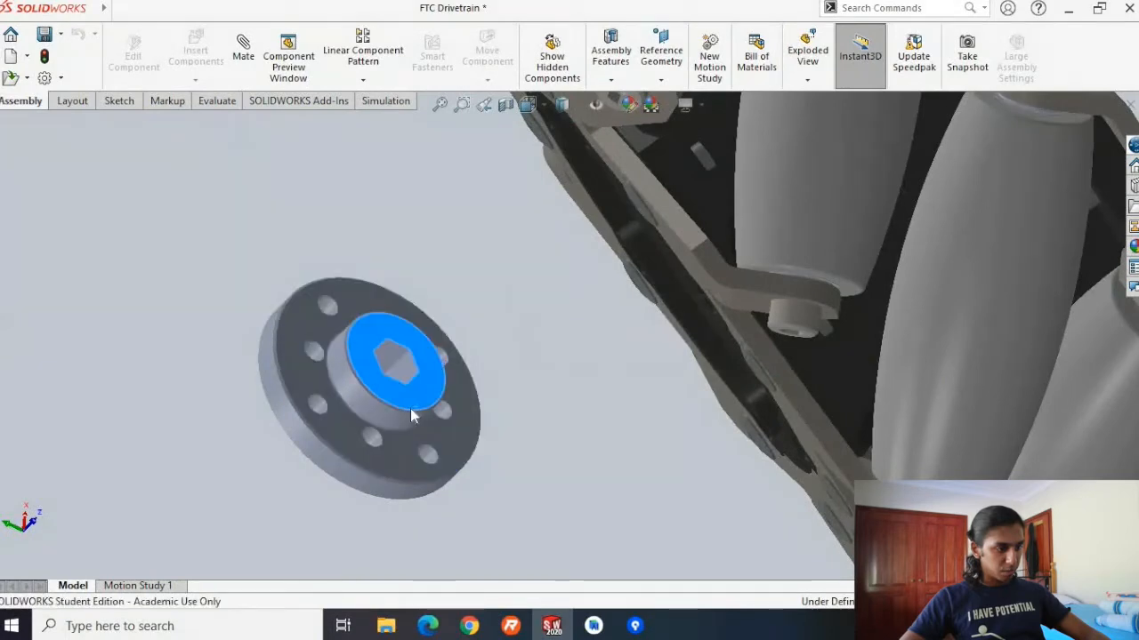
{"action": "left_click", "coordinate": [411, 416]}
{"action": "middle_click_drag", "start_coordinate": [597, 350], "coordinate": [638, 301]}
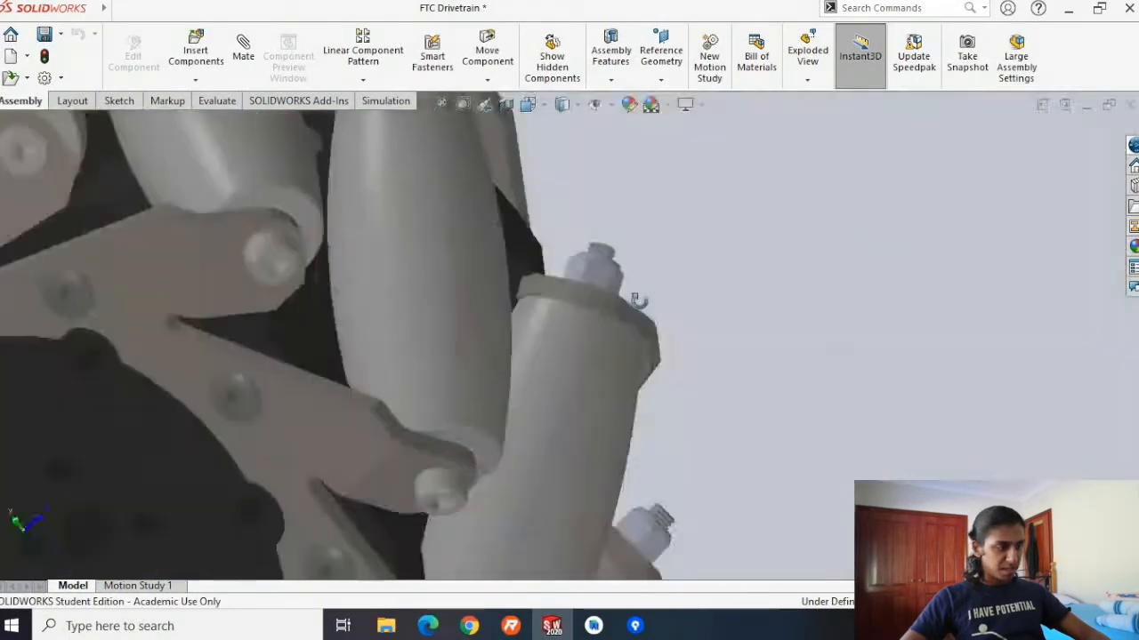
{"action": "scroll", "coordinate": [247, 363], "scroll_direction": "up", "scroll_amount": 4}
{"action": "scroll", "coordinate": [290, 432], "scroll_direction": "down", "scroll_amount": 3}
{"action": "scroll", "coordinate": [545, 533], "scroll_direction": "down", "scroll_amount": 3}
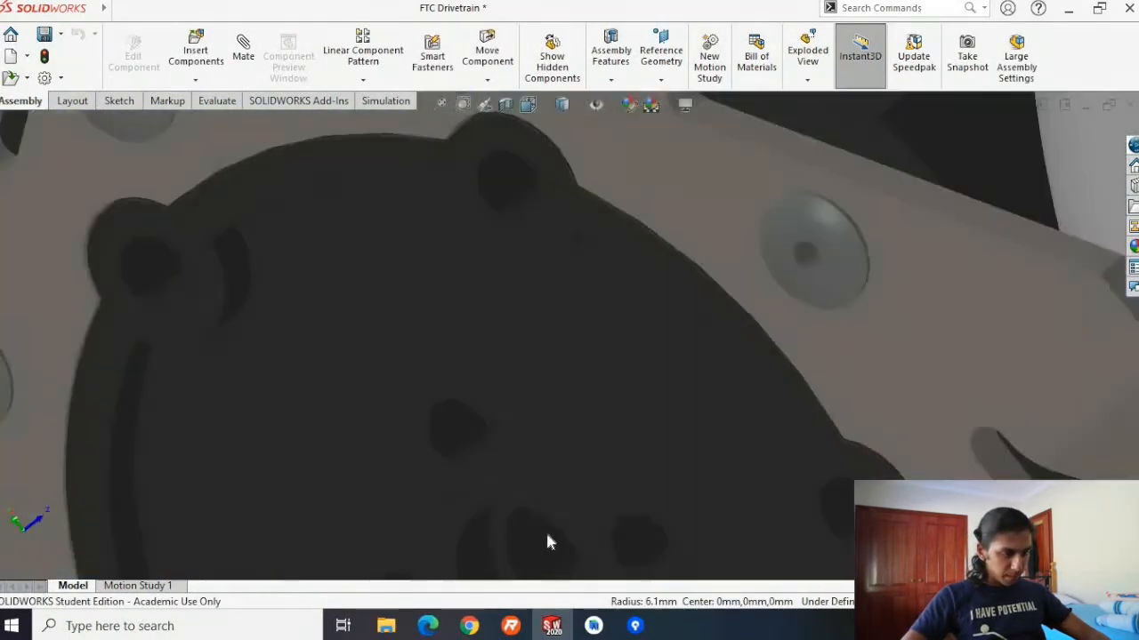
{"action": "scroll", "coordinate": [539, 528], "scroll_direction": "up", "scroll_amount": 2}
{"action": "scroll", "coordinate": [537, 498], "scroll_direction": "down", "scroll_amount": 3}
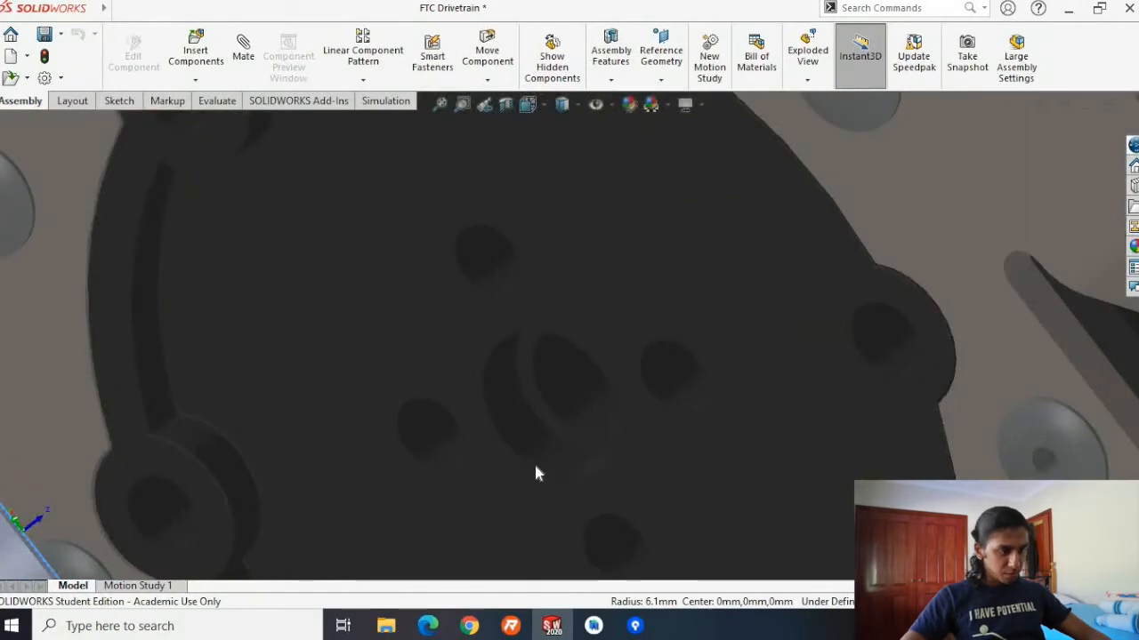
{"action": "left_click", "coordinate": [535, 466]}
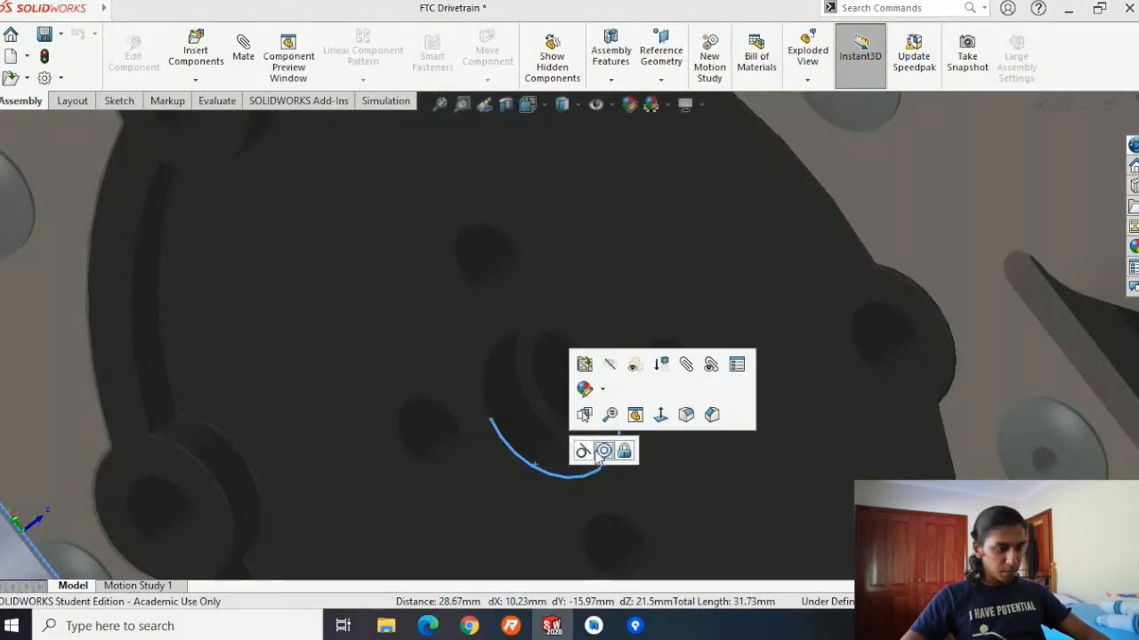
{"action": "left_click", "coordinate": [607, 451]}
{"action": "left_click", "coordinate": [468, 415]}
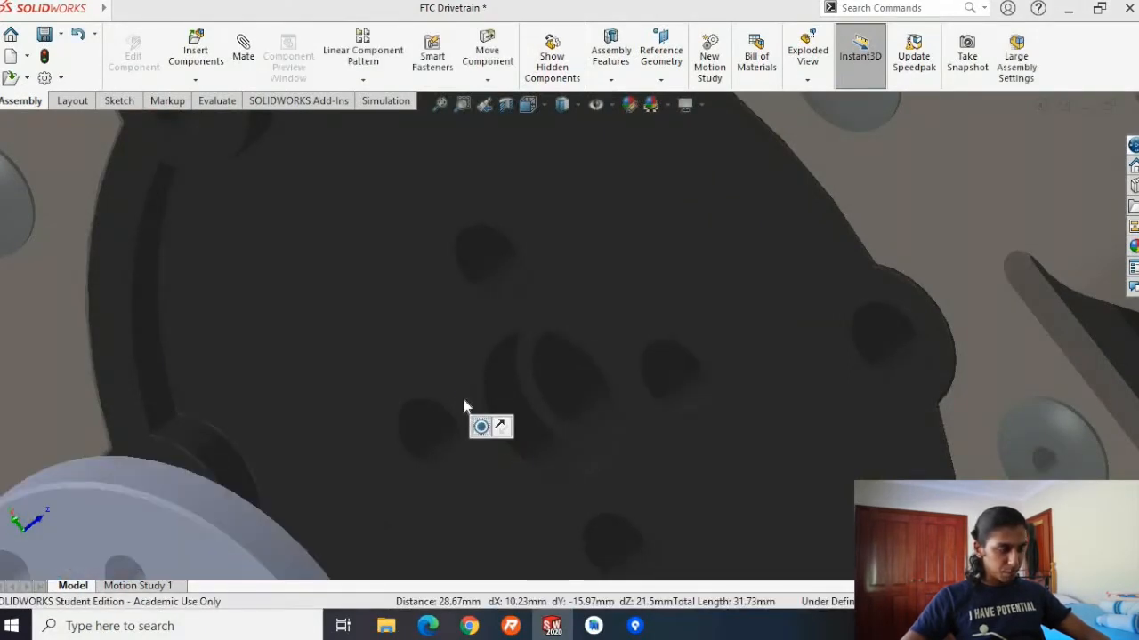
Slide the hex adapter freely along the wheel's axis and check its alignment with the wheel from several angles.
{"action": "scroll", "coordinate": [461, 401], "scroll_direction": "up", "scroll_amount": 2}
{"action": "scroll", "coordinate": [445, 407], "scroll_direction": "up", "scroll_amount": 2}
{"action": "middle_click_drag", "start_coordinate": [430, 409], "coordinate": [278, 506]}
{"action": "left_click_drag", "start_coordinate": [318, 450], "coordinate": [398, 364]}
{"action": "middle_click_drag", "start_coordinate": [405, 386], "coordinate": [366, 434]}
{"action": "scroll", "coordinate": [366, 438], "scroll_direction": "up", "scroll_amount": 1}
{"action": "middle_click_drag", "start_coordinate": [222, 480], "coordinate": [338, 383]}
{"action": "scroll", "coordinate": [235, 470], "scroll_direction": "up", "scroll_amount": 1}
{"action": "scroll", "coordinate": [233, 469], "scroll_direction": "up", "scroll_amount": 3}
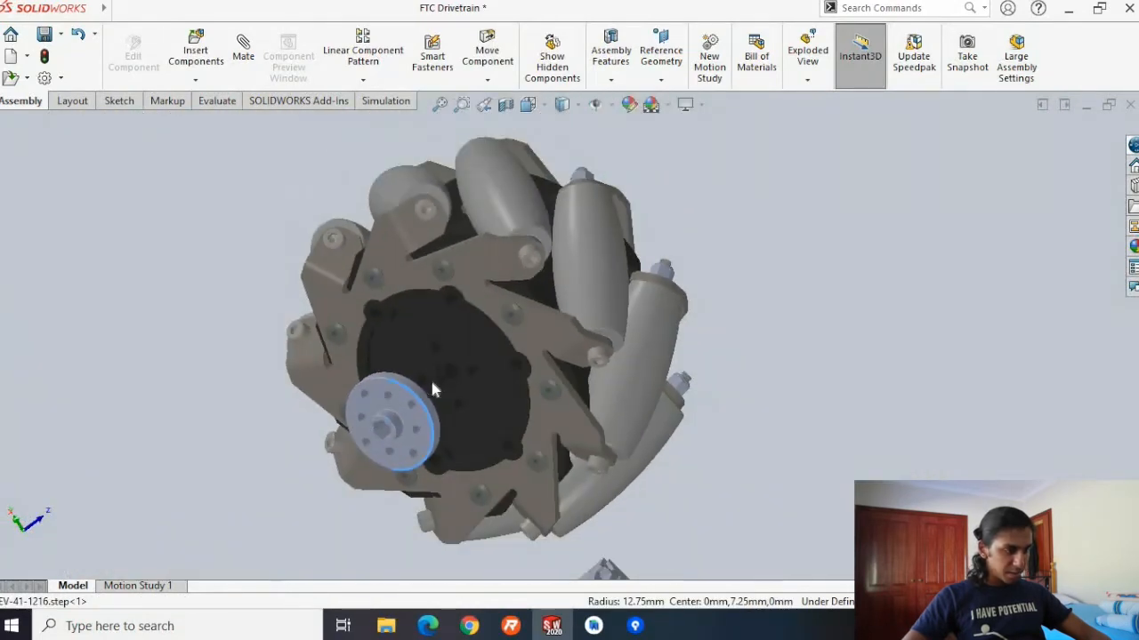
{"action": "middle_click_drag", "start_coordinate": [418, 403], "coordinate": [507, 391]}
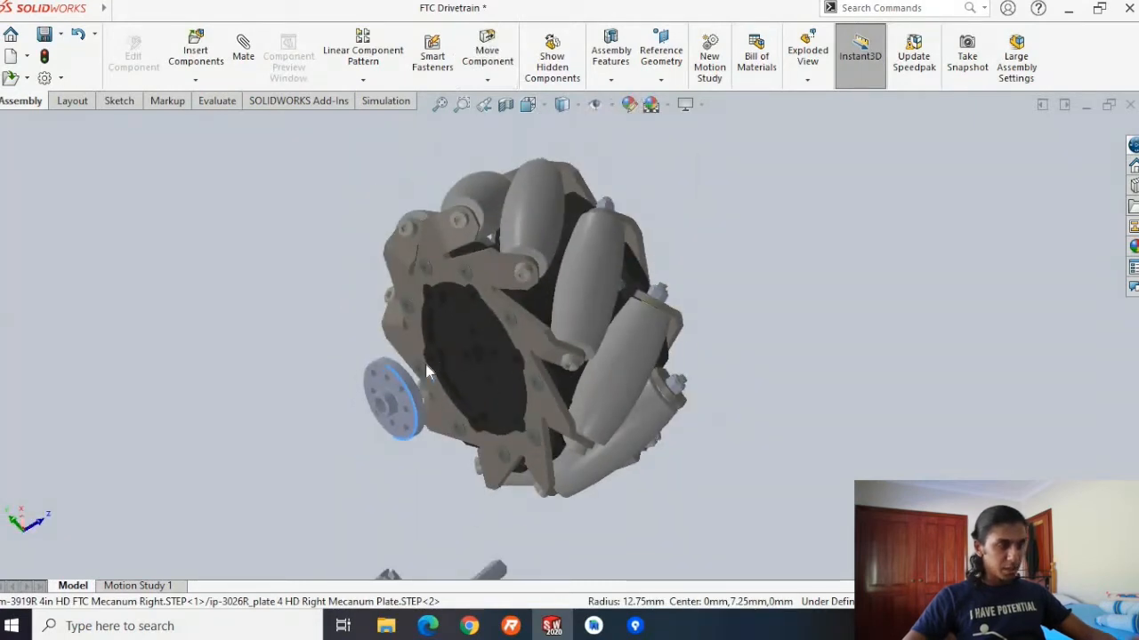
Add a coincident mate between the hex adapter's flange face and the recessed black face of the Mecanum wheel's hub.
{"action": "scroll", "coordinate": [311, 378], "scroll_direction": "down", "scroll_amount": 2}
{"action": "middle_click_drag", "start_coordinate": [203, 373], "coordinate": [361, 353]}
{"action": "scroll", "coordinate": [533, 350], "scroll_direction": "down", "scroll_amount": 3}
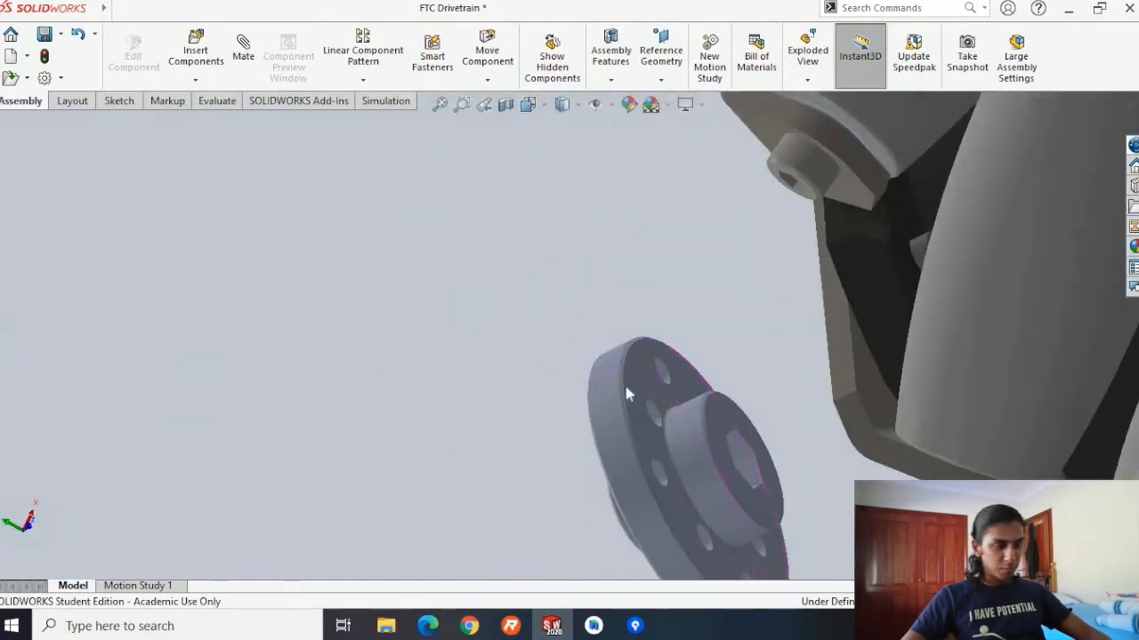
{"action": "left_click", "coordinate": [625, 388]}
{"action": "middle_click_drag", "start_coordinate": [432, 407], "coordinate": [576, 325]}
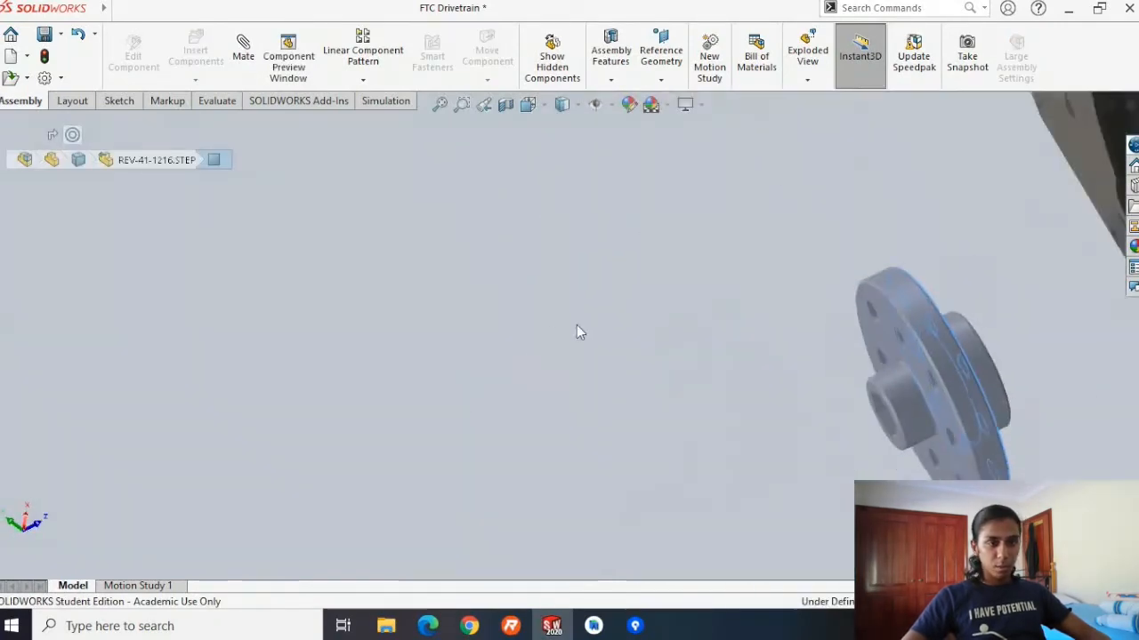
{"action": "scroll", "coordinate": [654, 336], "scroll_direction": "up", "scroll_amount": 2}
{"action": "middle_click_drag", "start_coordinate": [654, 337], "coordinate": [696, 315]}
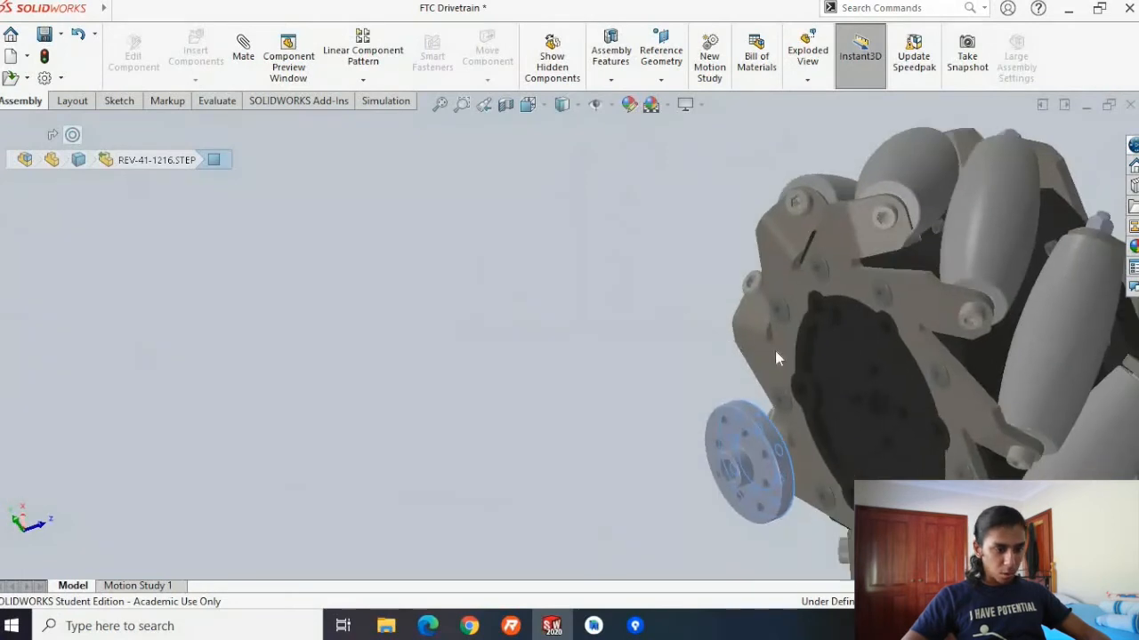
{"action": "scroll", "coordinate": [853, 385], "scroll_direction": "down", "scroll_amount": 3}
{"action": "scroll", "coordinate": [907, 407], "scroll_direction": "down", "scroll_amount": 2}
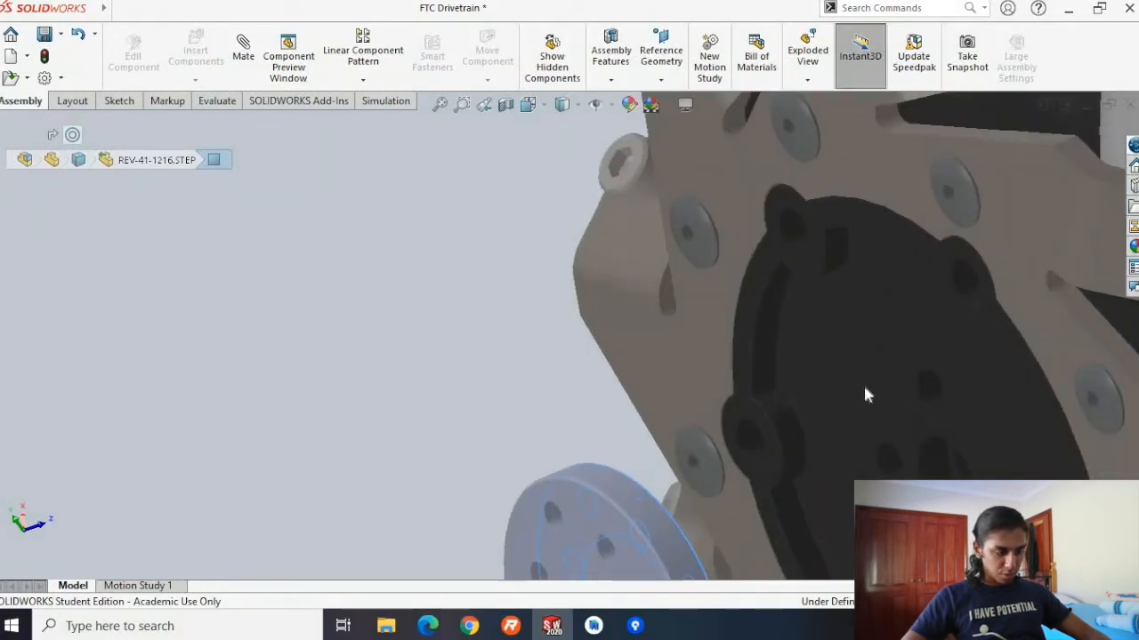
{"action": "left_click", "coordinate": [864, 394]}
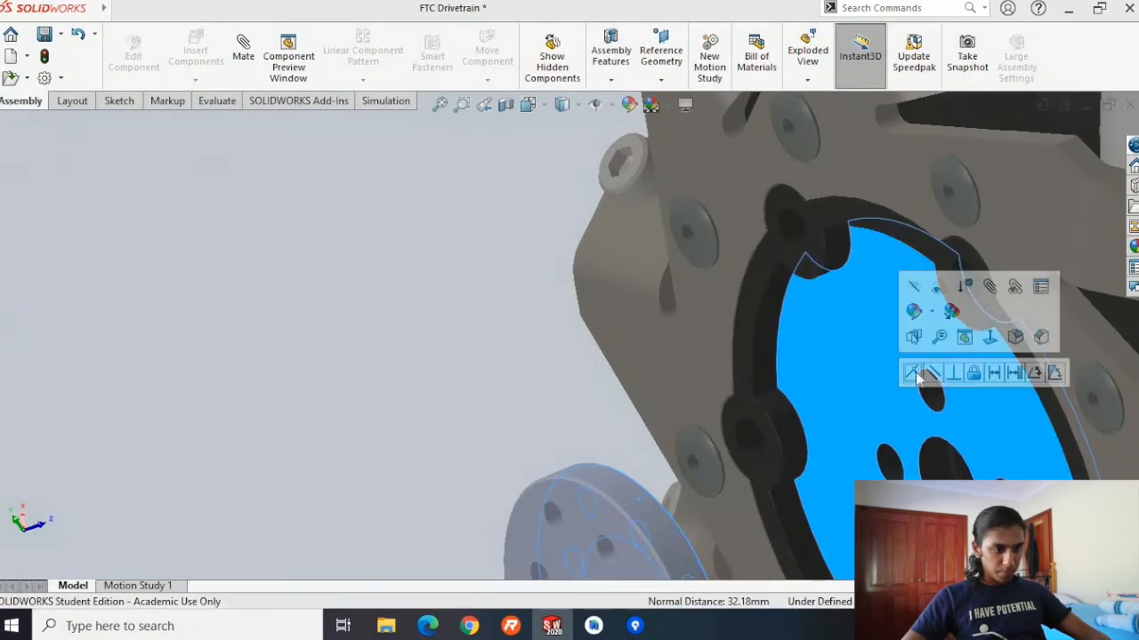
{"action": "left_click", "coordinate": [914, 374]}
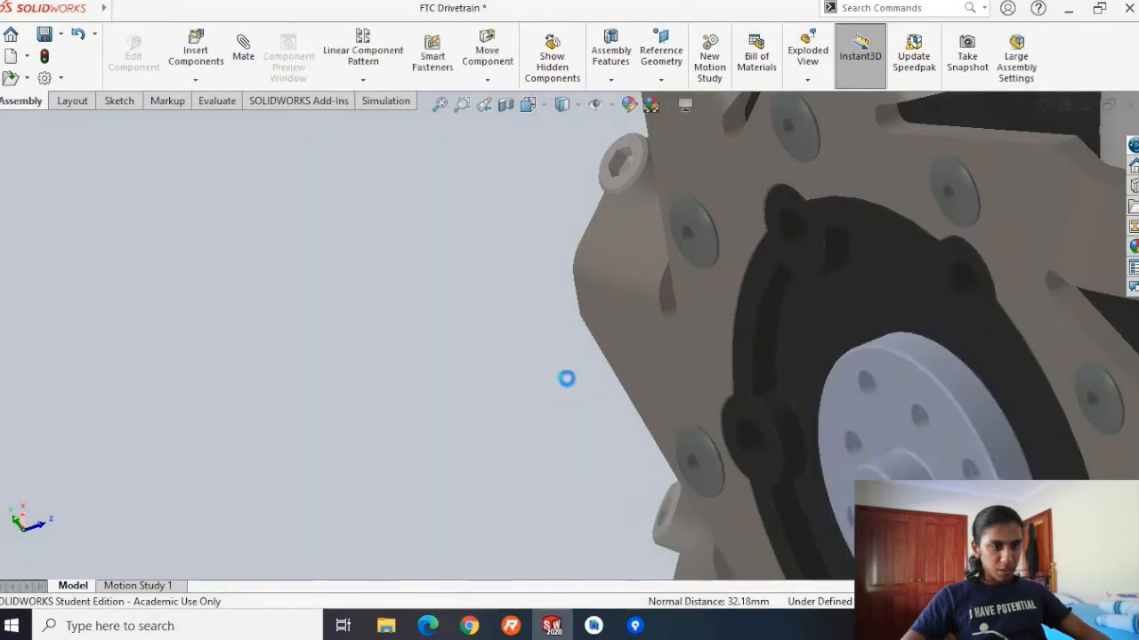
{"action": "scroll", "coordinate": [567, 379], "scroll_direction": "up", "scroll_amount": 6}
{"action": "middle_click_drag", "start_coordinate": [579, 380], "coordinate": [727, 324]}
{"action": "scroll", "coordinate": [700, 342], "scroll_direction": "down", "scroll_amount": 5}
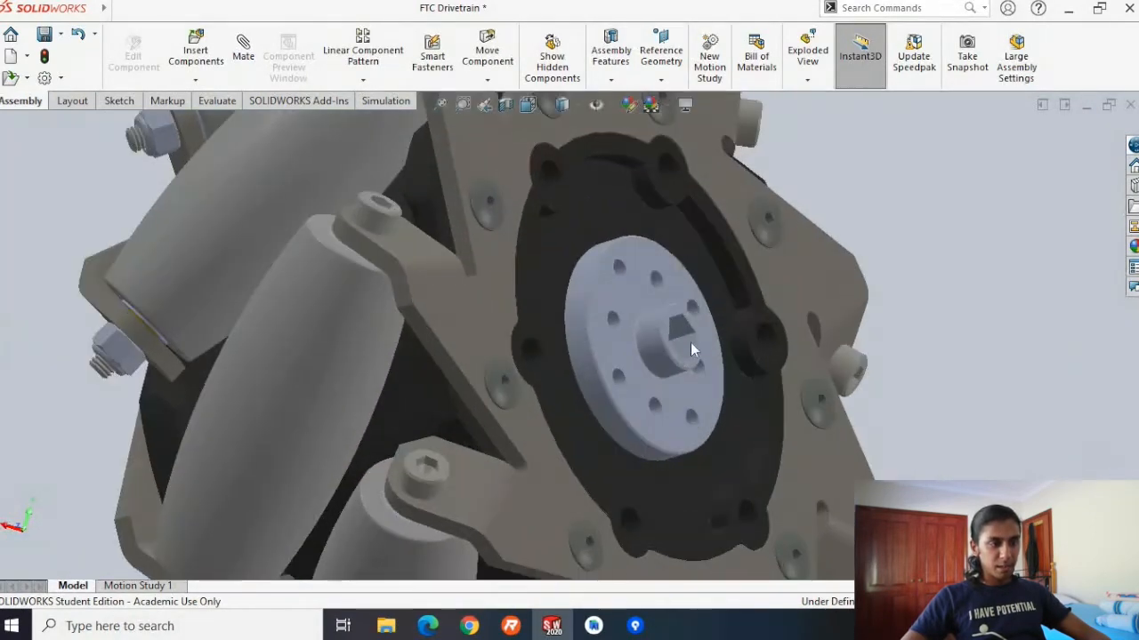
{"action": "left_click", "coordinate": [683, 347]}
{"action": "scroll", "coordinate": [707, 382], "scroll_direction": "up", "scroll_amount": 5}
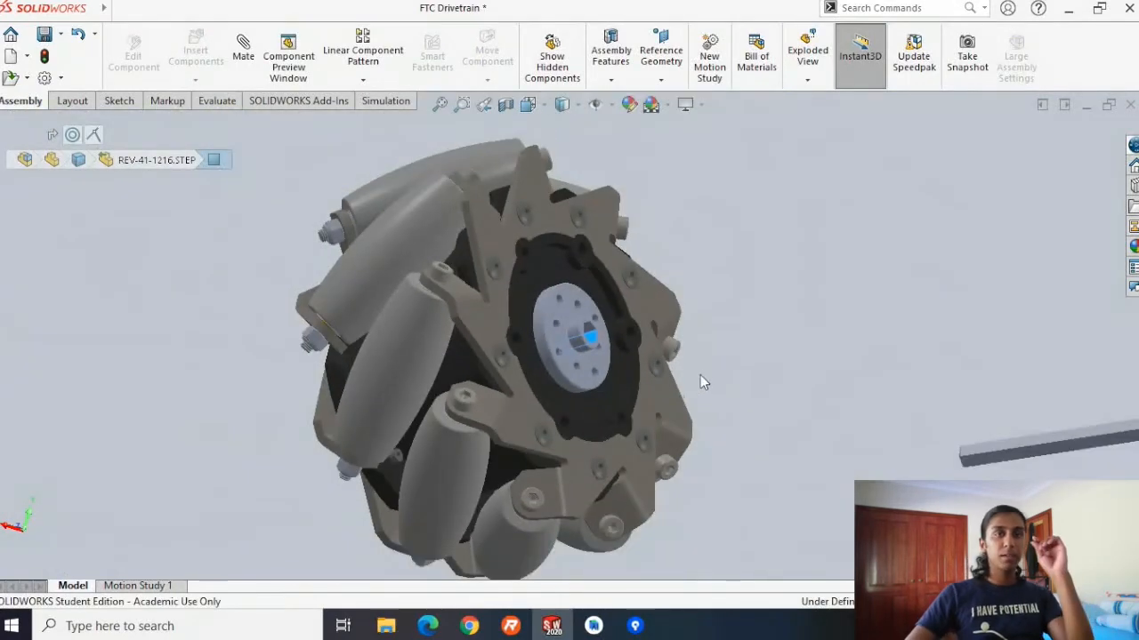
{"action": "left_click", "coordinate": [989, 453]}
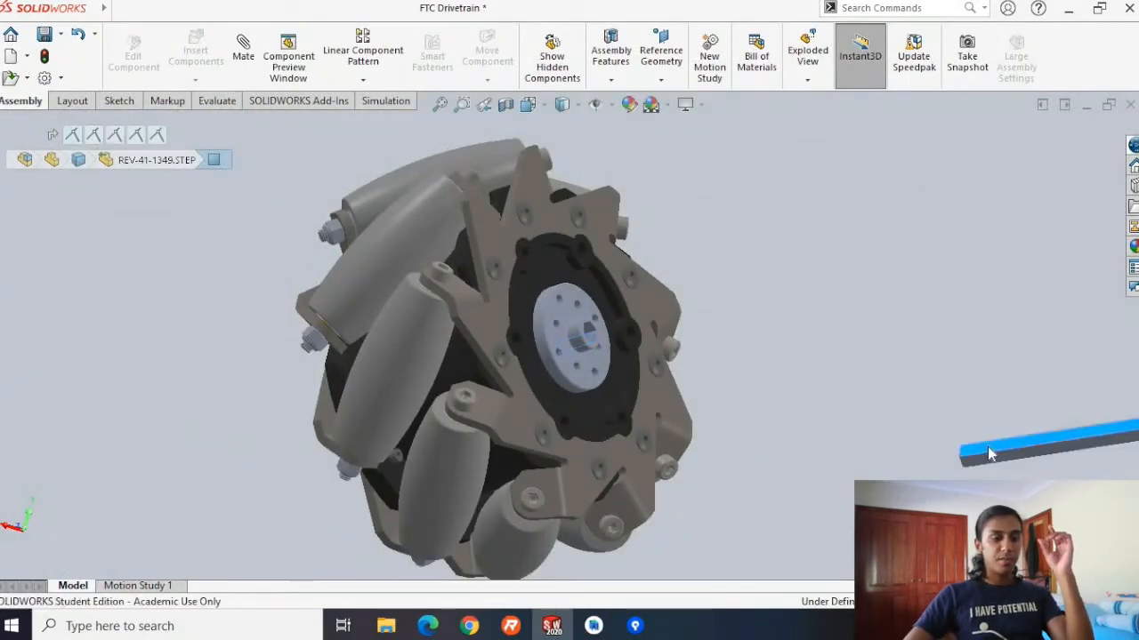
{"action": "left_click", "coordinate": [702, 403]}
Add a coincident mate between a flat inside the adapter's hex bore and a flat of the hex drive shaft beside the channel.
{"action": "scroll", "coordinate": [623, 327], "scroll_direction": "down", "scroll_amount": 5}
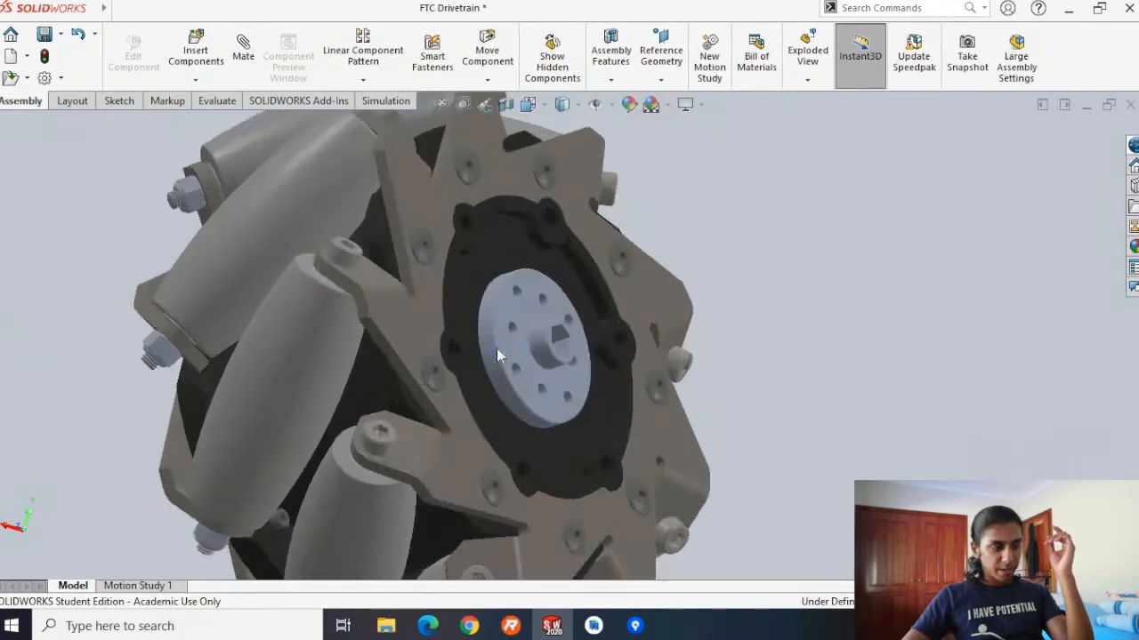
{"action": "left_click", "coordinate": [576, 329]}
{"action": "scroll", "coordinate": [765, 394], "scroll_direction": "up", "scroll_amount": 6}
{"action": "middle_click_drag", "start_coordinate": [772, 393], "coordinate": [725, 443]}
{"action": "scroll", "coordinate": [953, 264], "scroll_direction": "up", "scroll_amount": 2}
{"action": "middle_click_drag", "start_coordinate": [956, 292], "coordinate": [949, 232]}
{"action": "scroll", "coordinate": [946, 229], "scroll_direction": "down", "scroll_amount": 4}
{"action": "middle_click_drag", "start_coordinate": [856, 202], "coordinate": [814, 248]}
{"action": "scroll", "coordinate": [810, 242], "scroll_direction": "down", "scroll_amount": 2}
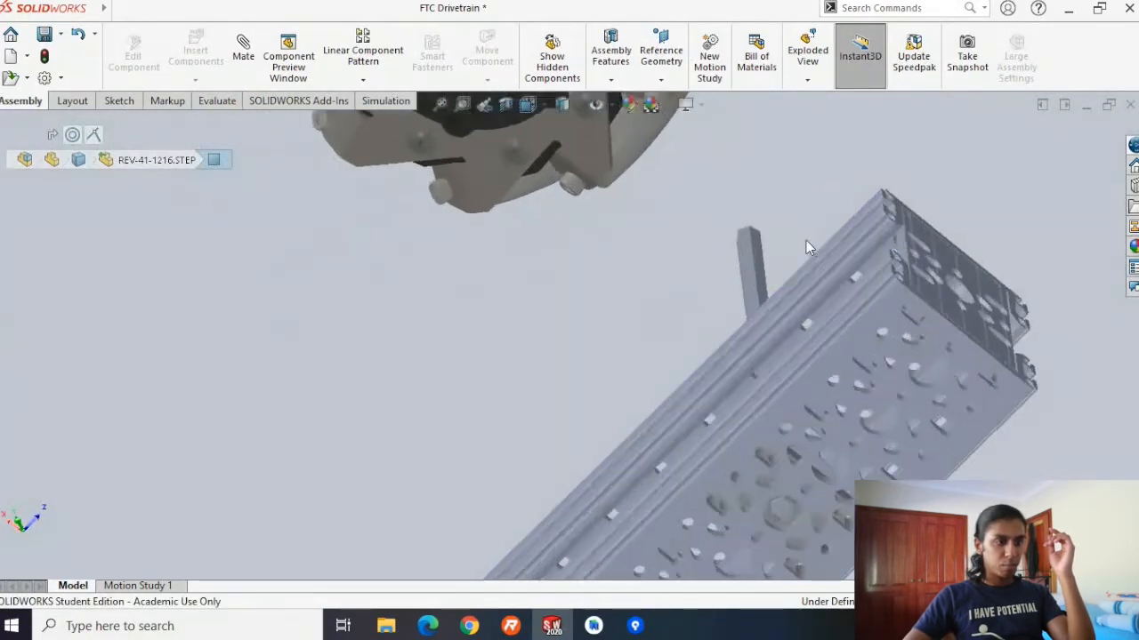
{"action": "left_click", "coordinate": [735, 276], "text": "ctrl"}
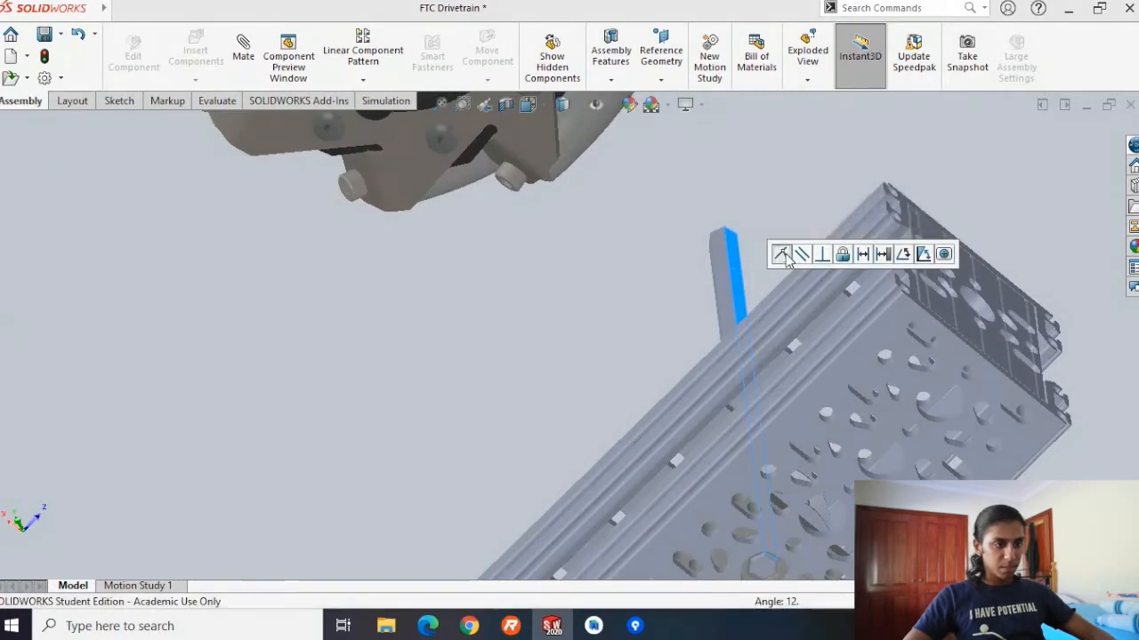
{"action": "left_click", "coordinate": [781, 255]}
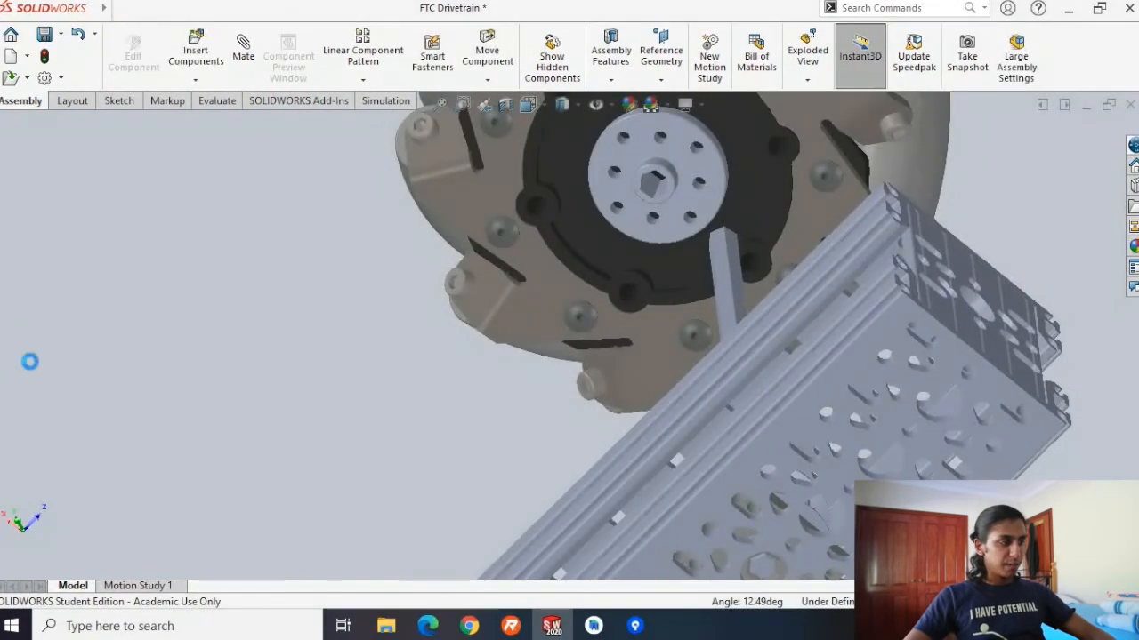
Check the hex shaft's latest mate in the history, then mate its adjacent flat coincident with the matching flat inside the adapter's hex bore.
{"action": "left_click", "coordinate": [1, 349]}
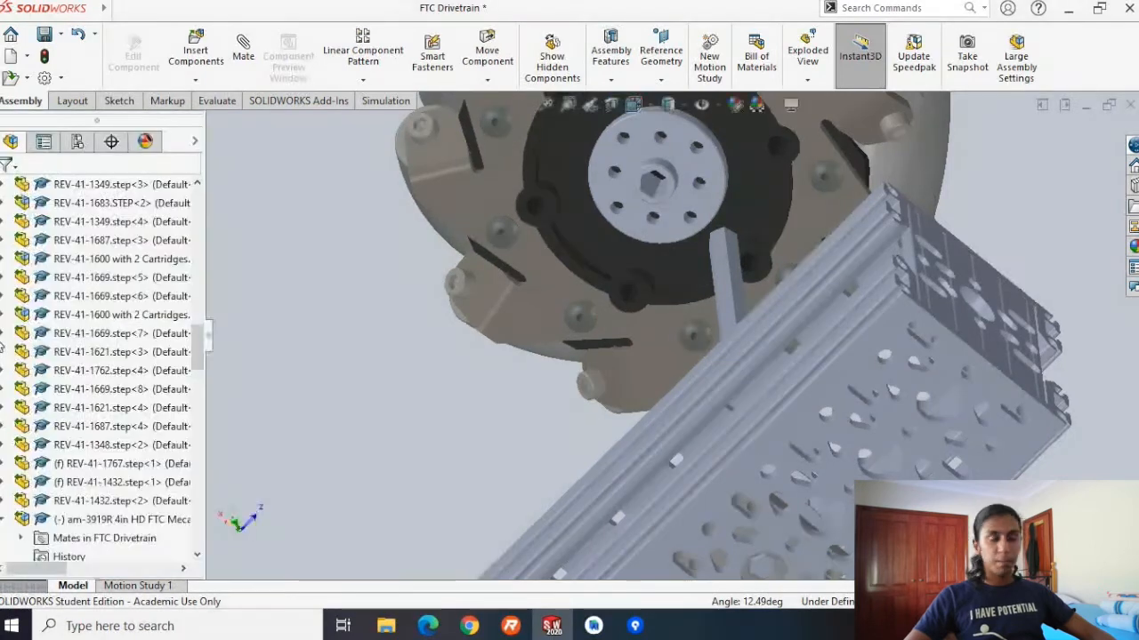
{"action": "scroll", "coordinate": [27, 203], "scroll_direction": "up", "scroll_amount": 10}
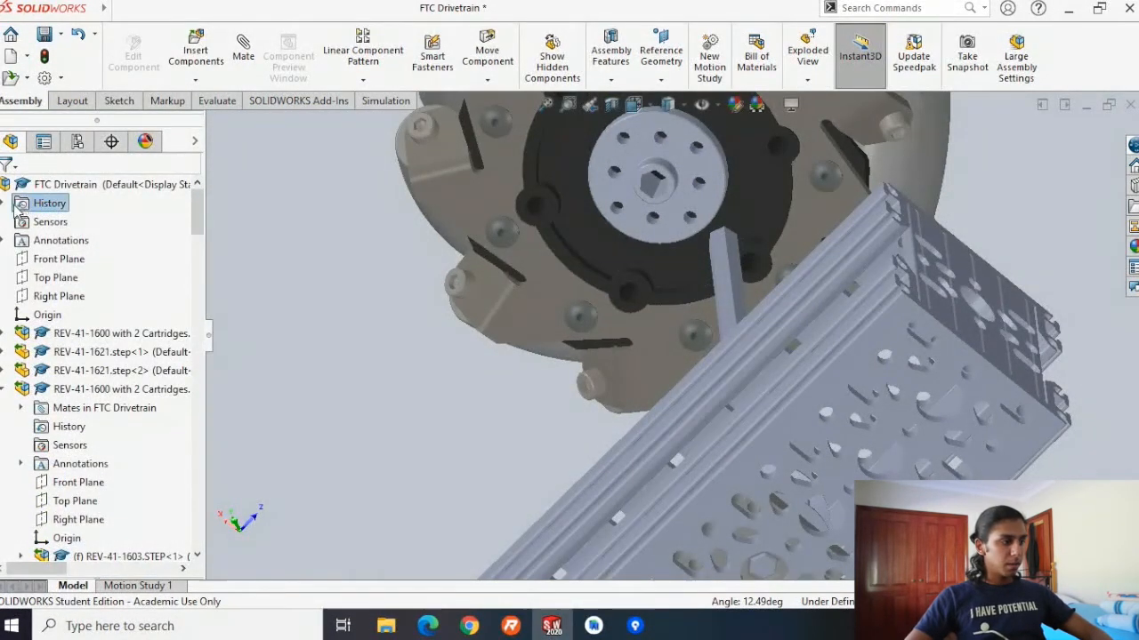
{"action": "left_click", "coordinate": [5, 204]}
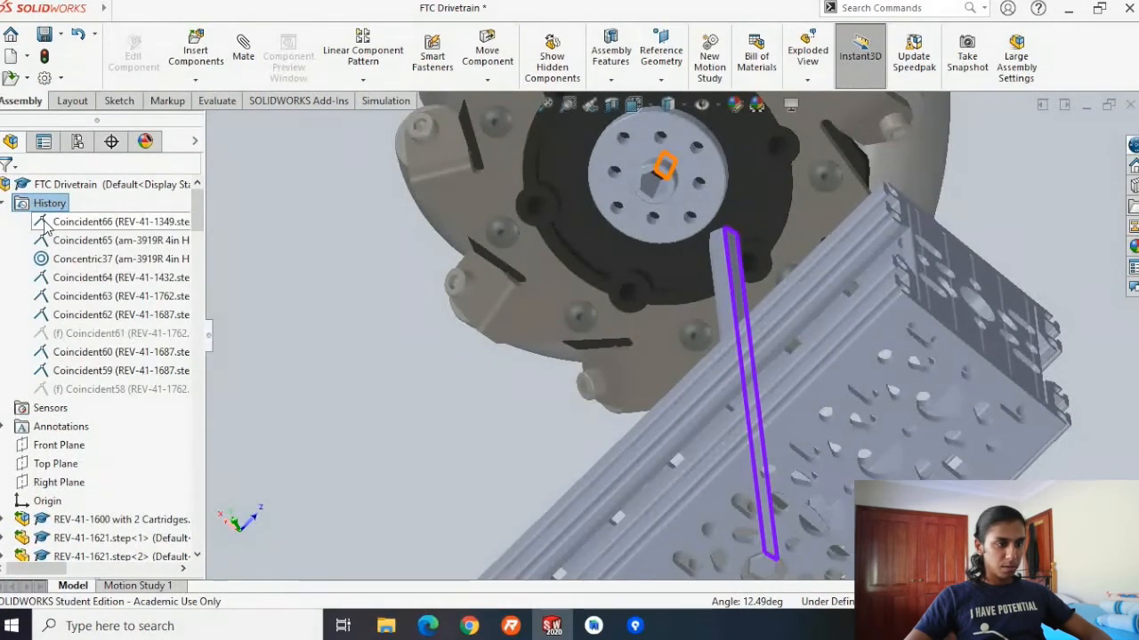
{"action": "left_click", "coordinate": [723, 291]}
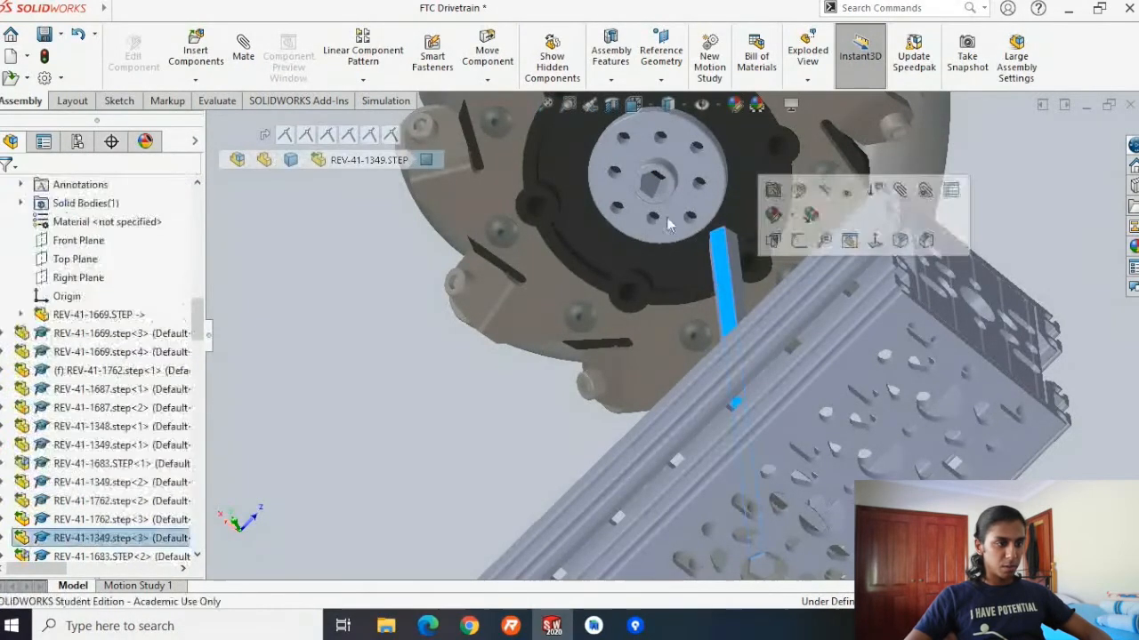
{"action": "scroll", "coordinate": [632, 191], "scroll_direction": "down", "scroll_amount": 8}
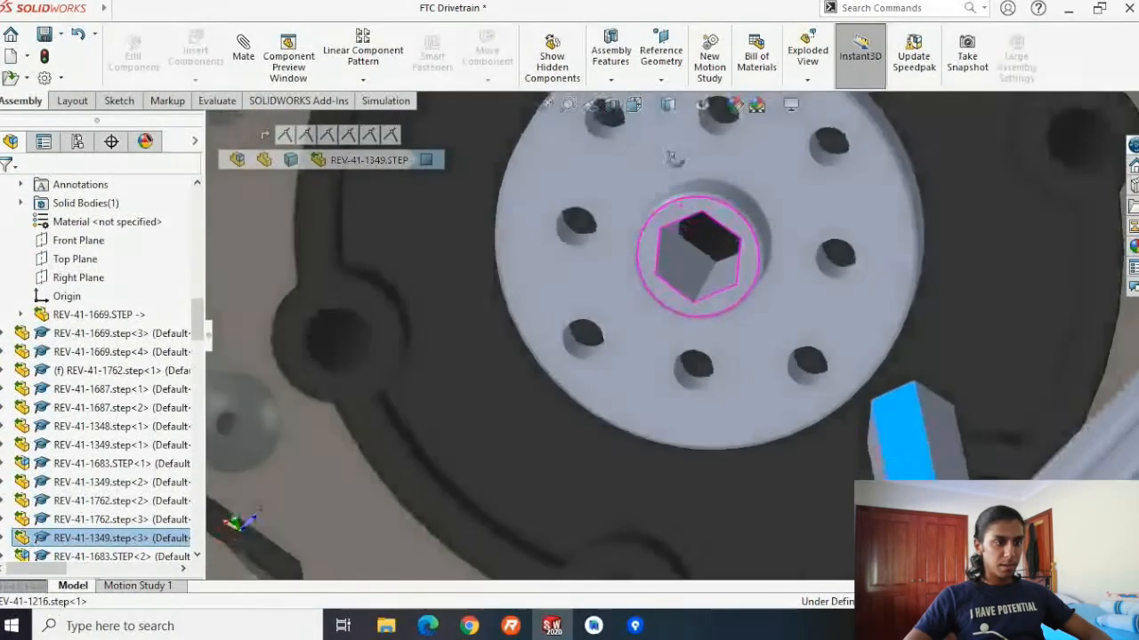
{"action": "scroll", "coordinate": [666, 128], "scroll_direction": "down", "scroll_amount": 10}
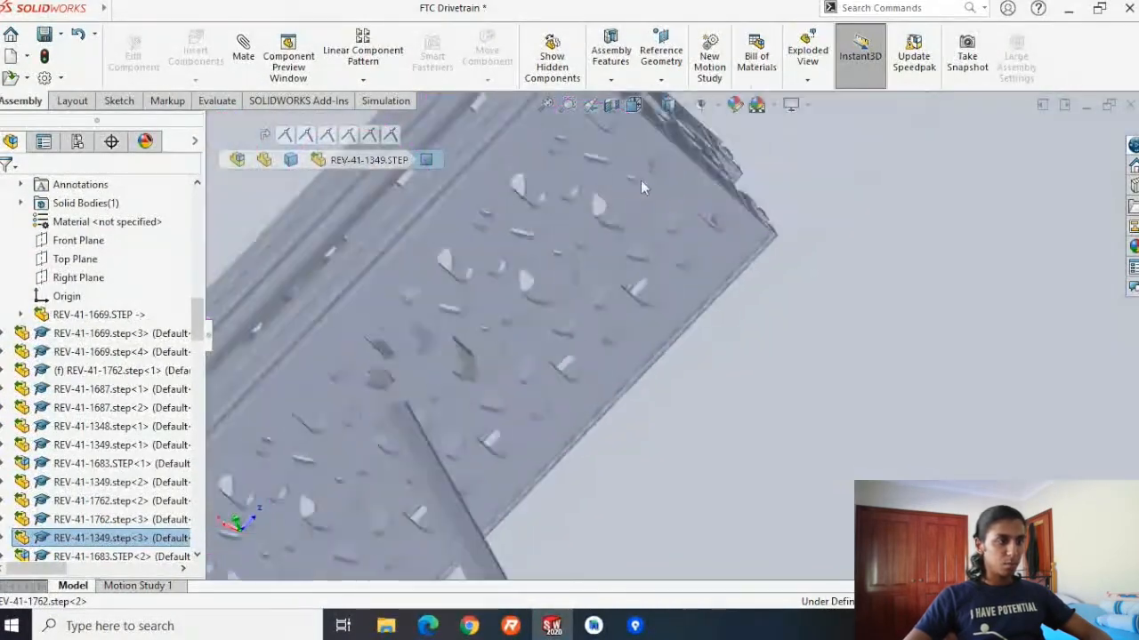
{"action": "scroll", "coordinate": [547, 185], "scroll_direction": "up", "scroll_amount": 10}
{"action": "scroll", "coordinate": [534, 182], "scroll_direction": "down", "scroll_amount": 10}
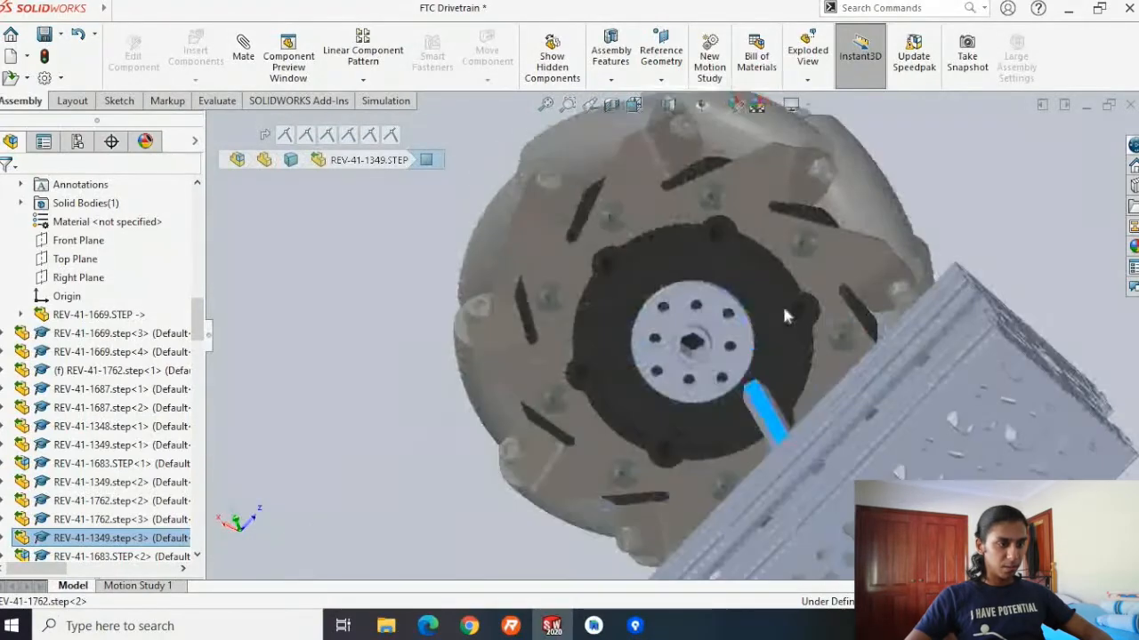
{"action": "scroll", "coordinate": [622, 351], "scroll_direction": "down", "scroll_amount": 8}
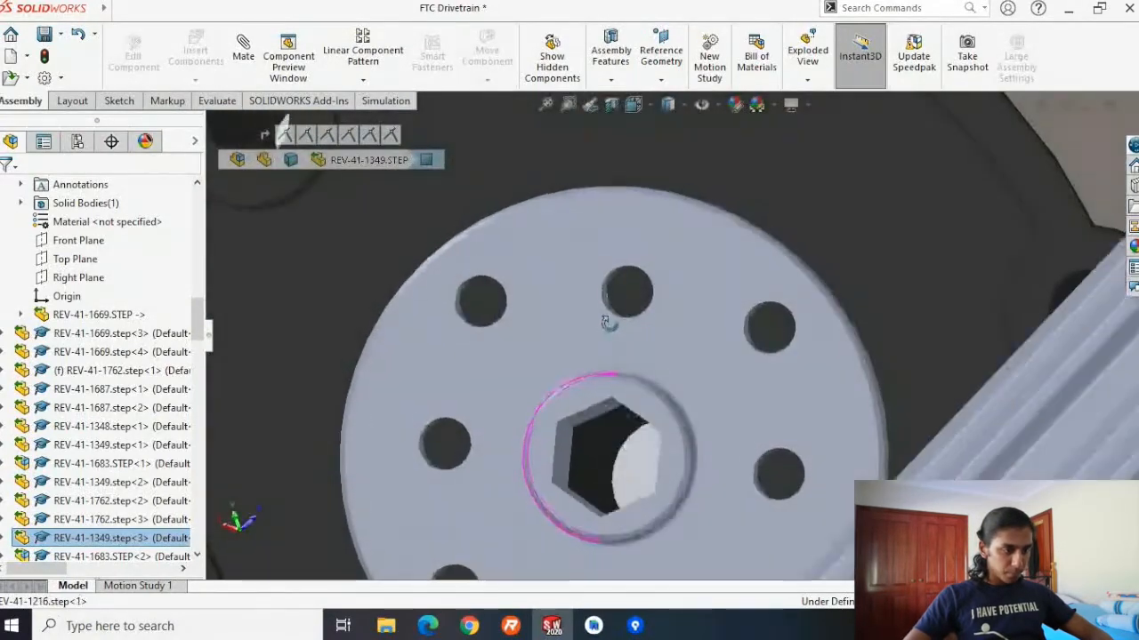
{"action": "left_click", "coordinate": [584, 417]}
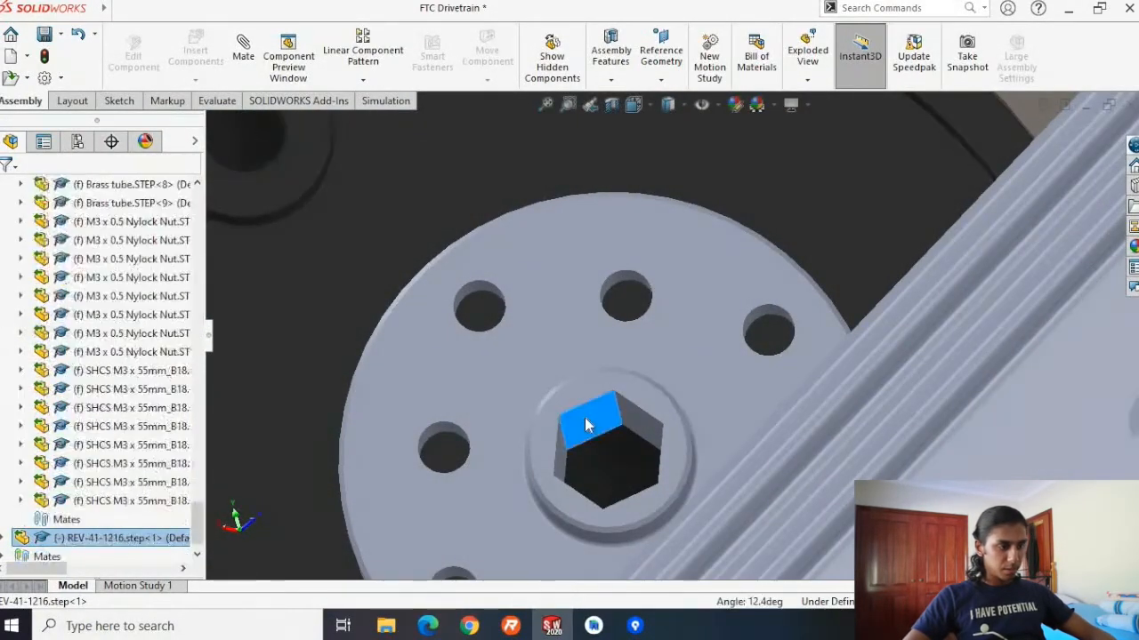
{"action": "left_click", "coordinate": [634, 405]}
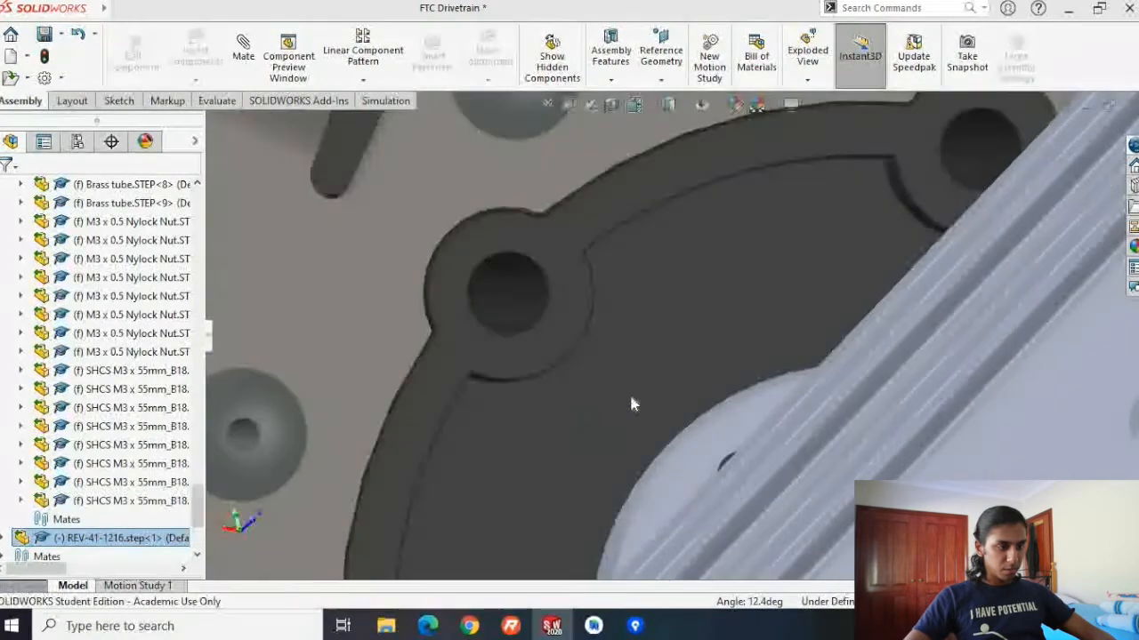
Add a coincident mate between the end face of the hex adapter's hub and the outer face of the drive channel.
{"action": "scroll", "coordinate": [638, 345], "scroll_direction": "up", "scroll_amount": 10}
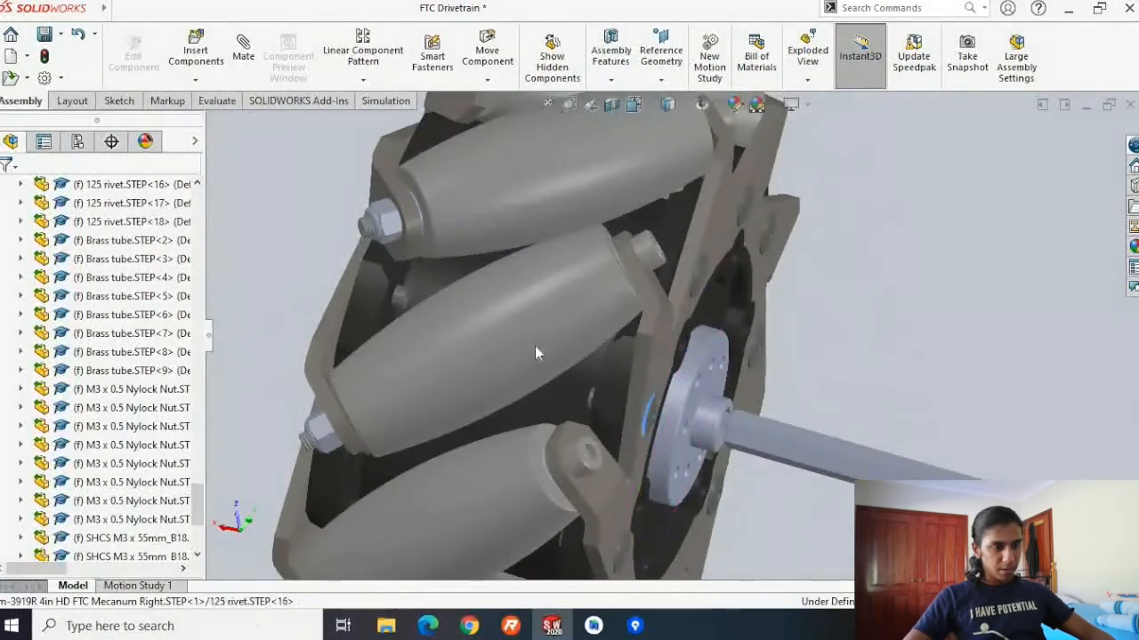
{"action": "scroll", "coordinate": [715, 350], "scroll_direction": "up", "scroll_amount": 6}
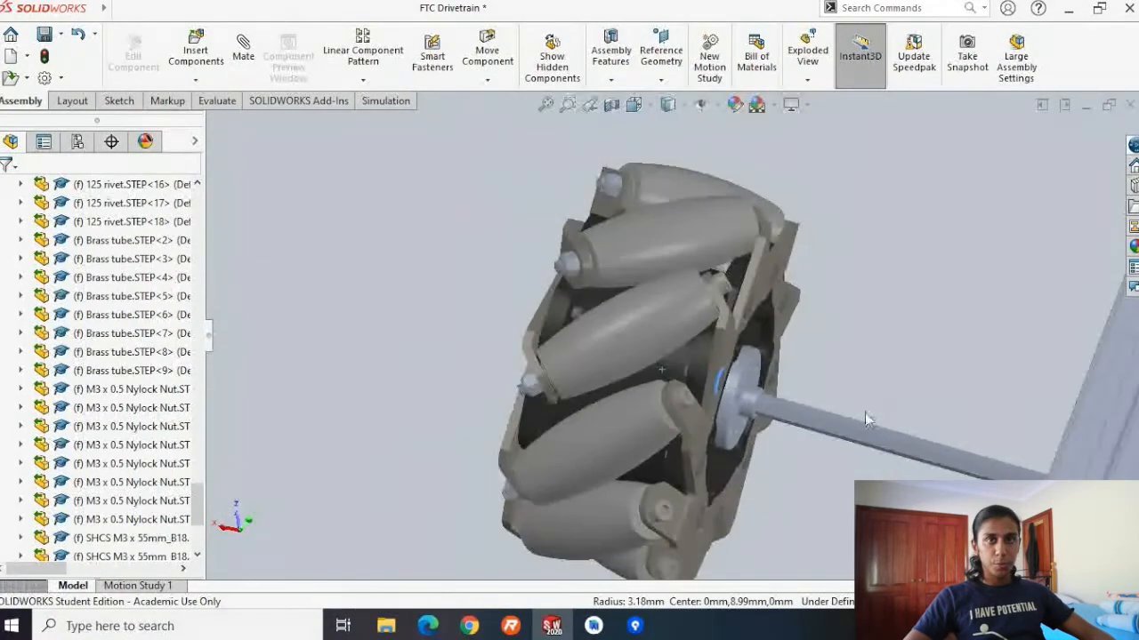
{"action": "scroll", "coordinate": [868, 420], "scroll_direction": "down", "scroll_amount": 8}
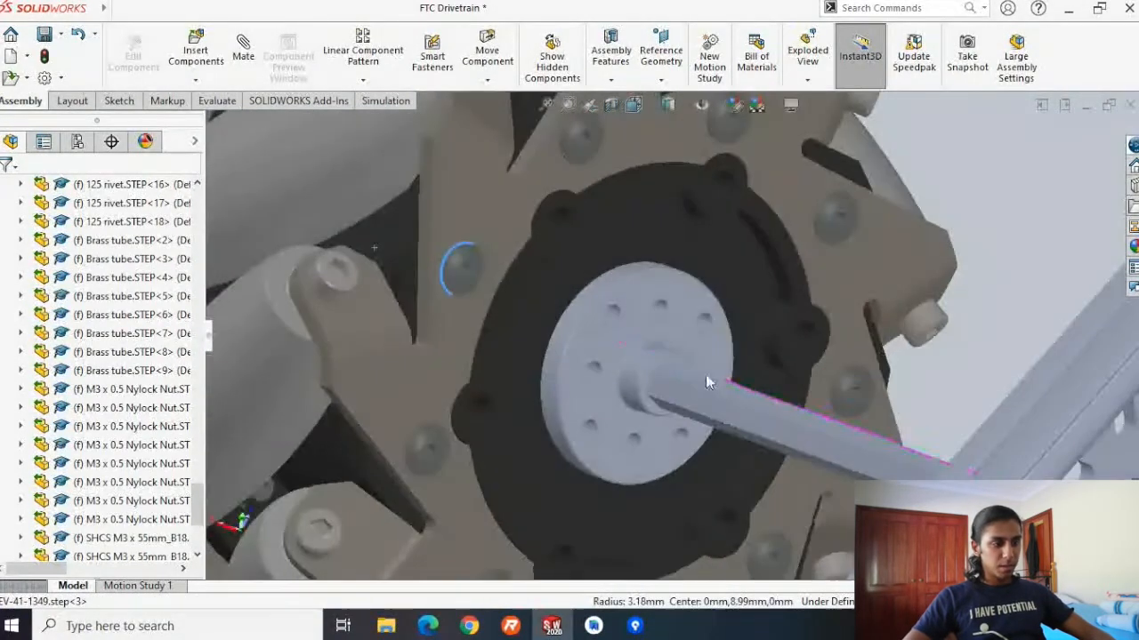
{"action": "scroll", "coordinate": [593, 404], "scroll_direction": "down", "scroll_amount": 3}
{"action": "left_click", "coordinate": [585, 408]}
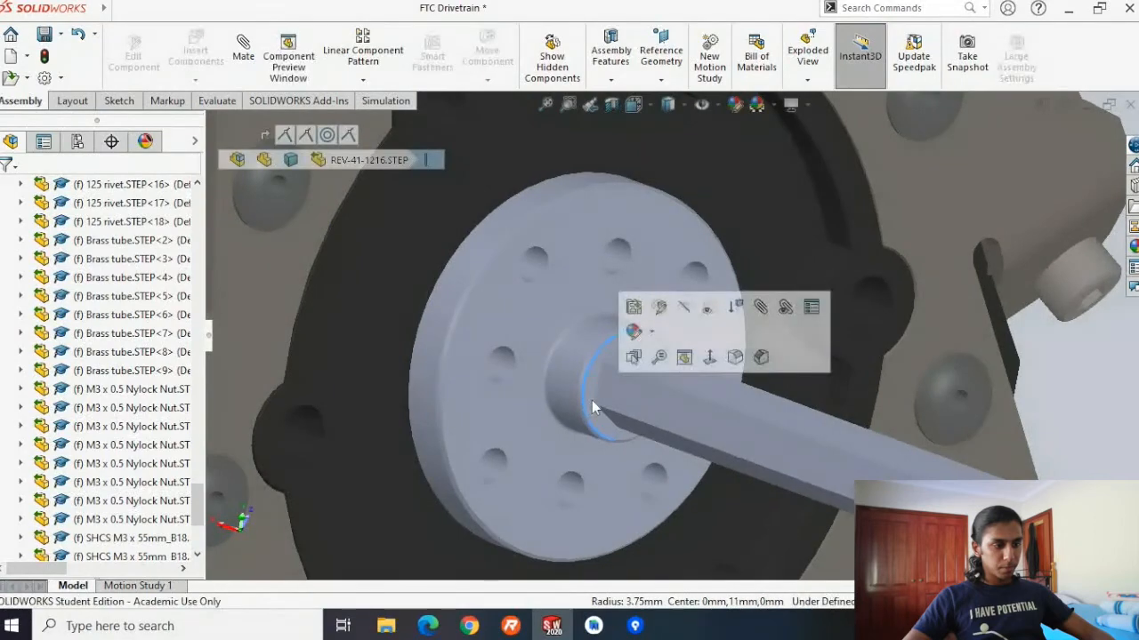
{"action": "scroll", "coordinate": [623, 418], "scroll_direction": "up", "scroll_amount": 5}
{"action": "middle_click_drag", "start_coordinate": [703, 416], "coordinate": [826, 406]}
{"action": "scroll", "coordinate": [827, 406], "scroll_direction": "down", "scroll_amount": 6}
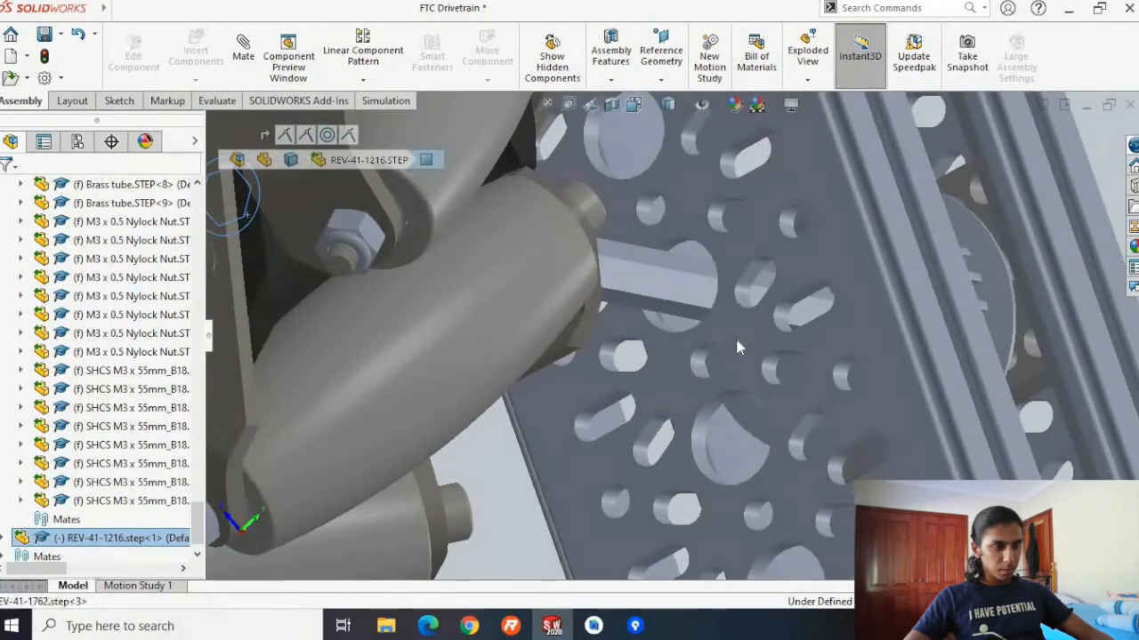
{"action": "left_click", "coordinate": [737, 348]}
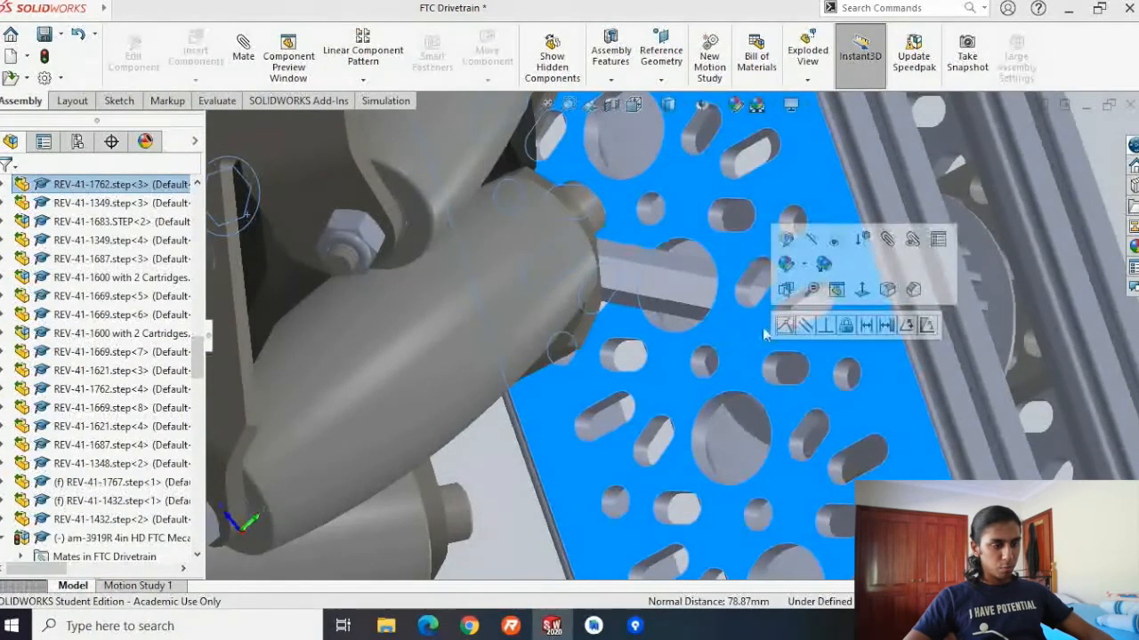
{"action": "middle_click_drag", "start_coordinate": [774, 326], "coordinate": [725, 394]}
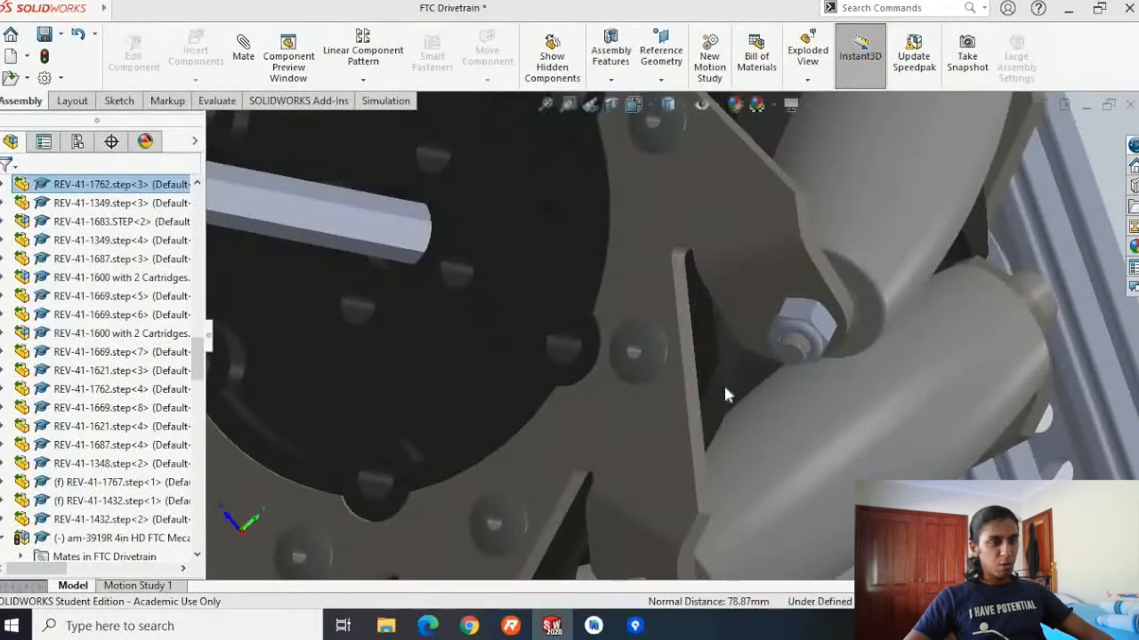
{"action": "scroll", "coordinate": [725, 394], "scroll_direction": "up", "scroll_amount": 8}
{"action": "left_click", "coordinate": [824, 363]}
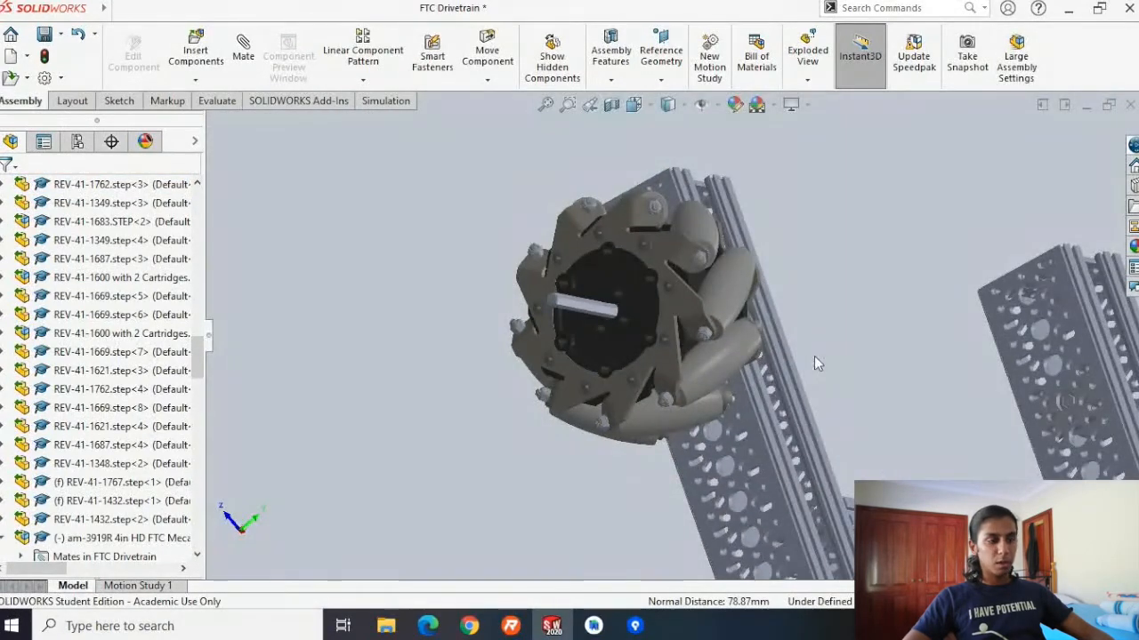
Examine the Mecanum wheels on the drivetrain, comparing their positions and roller directions on both sides of the chassis.
{"action": "middle_click_drag", "start_coordinate": [811, 354], "coordinate": [736, 368]}
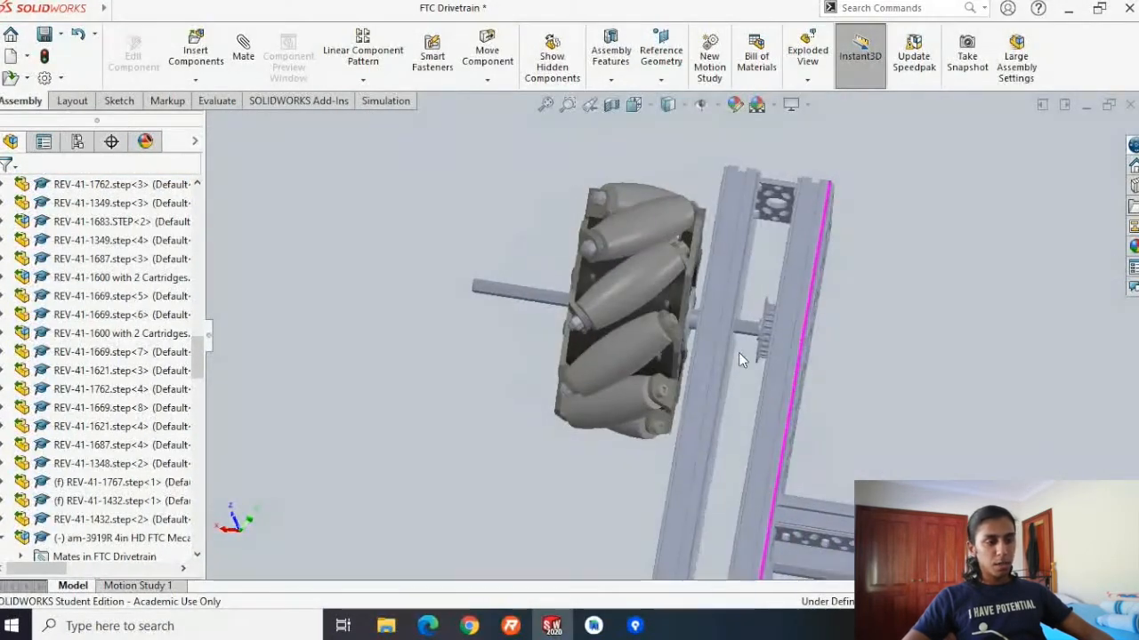
{"action": "scroll", "coordinate": [740, 369], "scroll_direction": "up", "scroll_amount": 3}
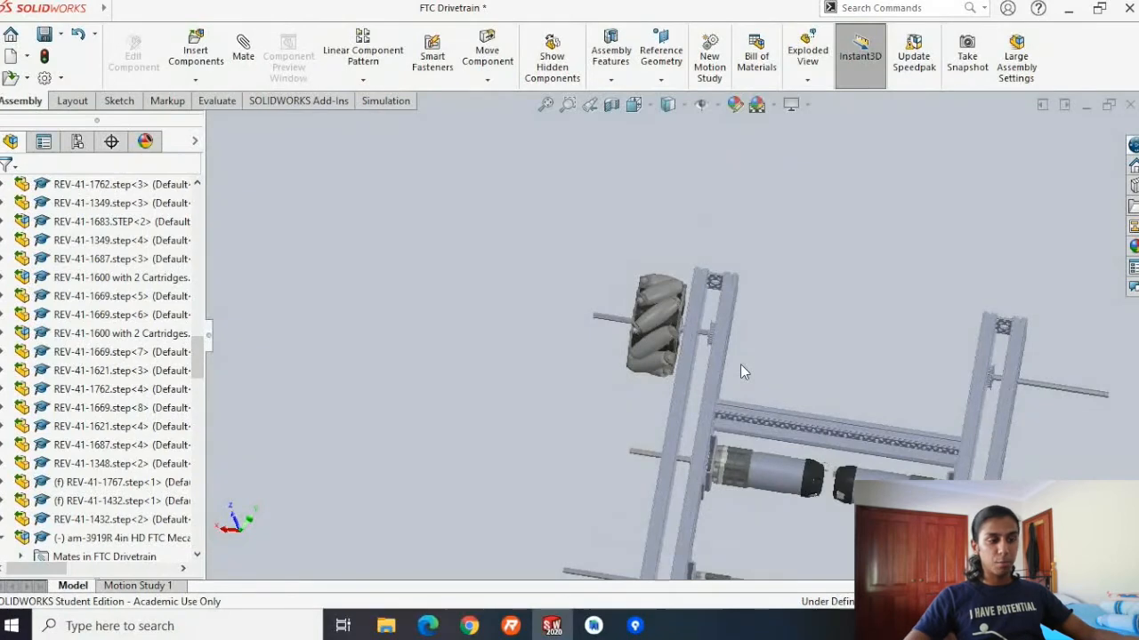
{"action": "scroll", "coordinate": [740, 363], "scroll_direction": "up", "scroll_amount": 2}
{"action": "scroll", "coordinate": [639, 297], "scroll_direction": "up", "scroll_amount": 1}
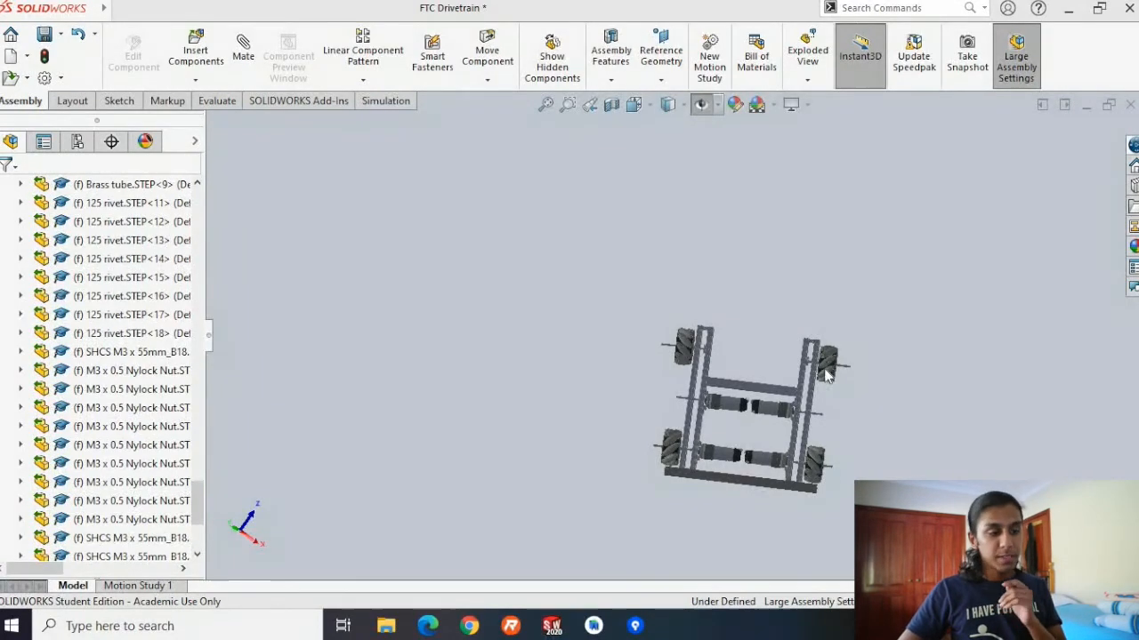
{"action": "scroll", "coordinate": [827, 387], "scroll_direction": "down", "scroll_amount": 3}
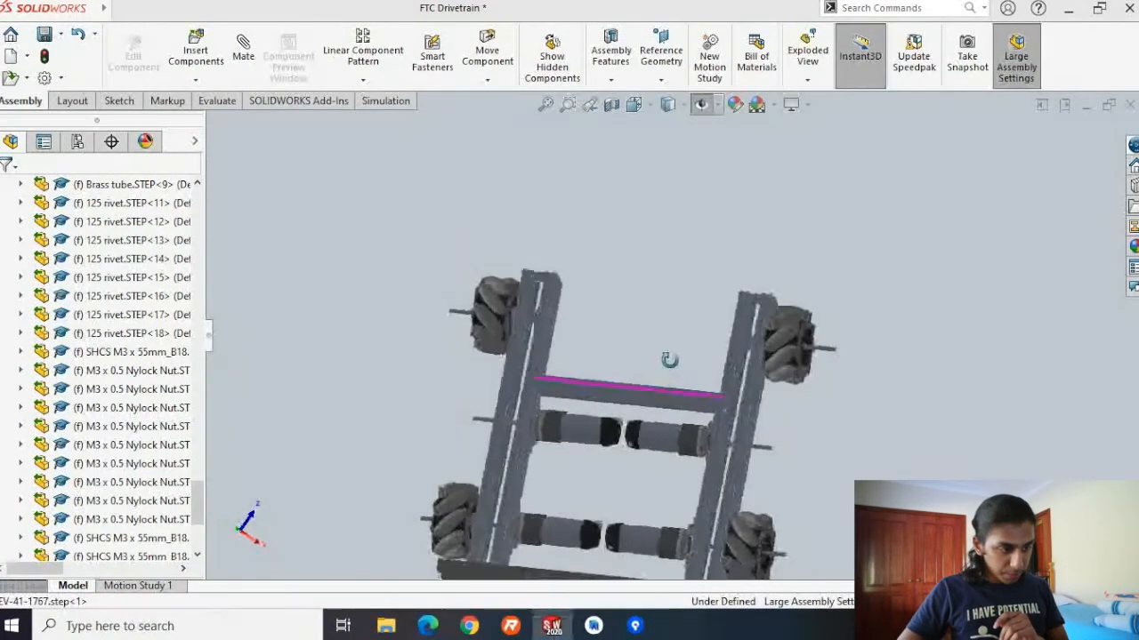
{"action": "scroll", "coordinate": [683, 393], "scroll_direction": "up", "scroll_amount": 3}
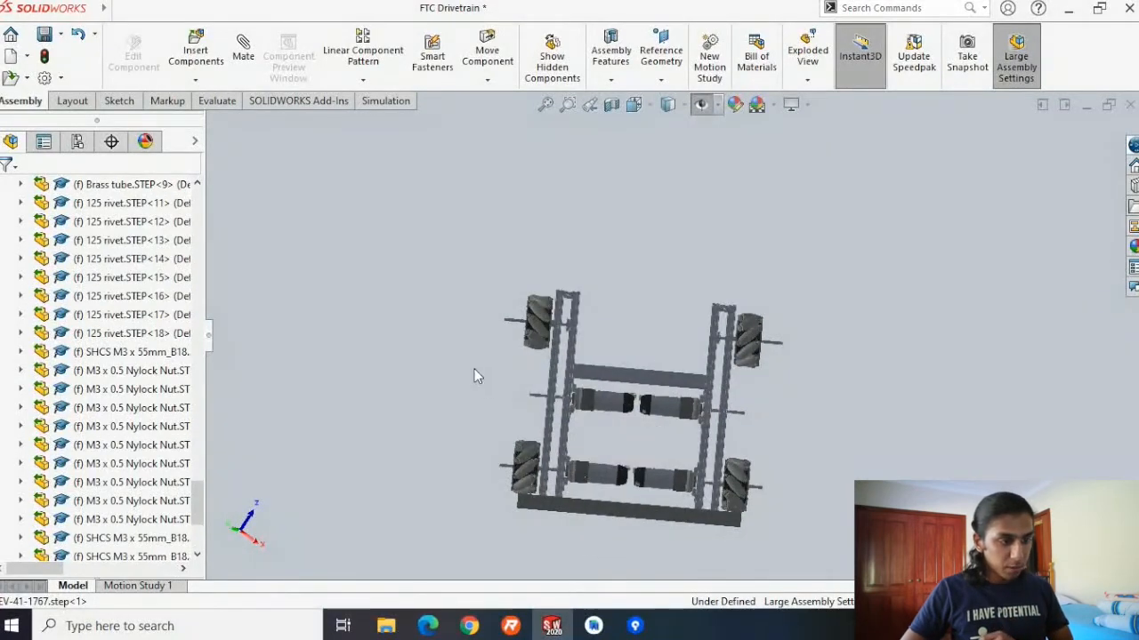
{"action": "left_click", "coordinate": [536, 329]}
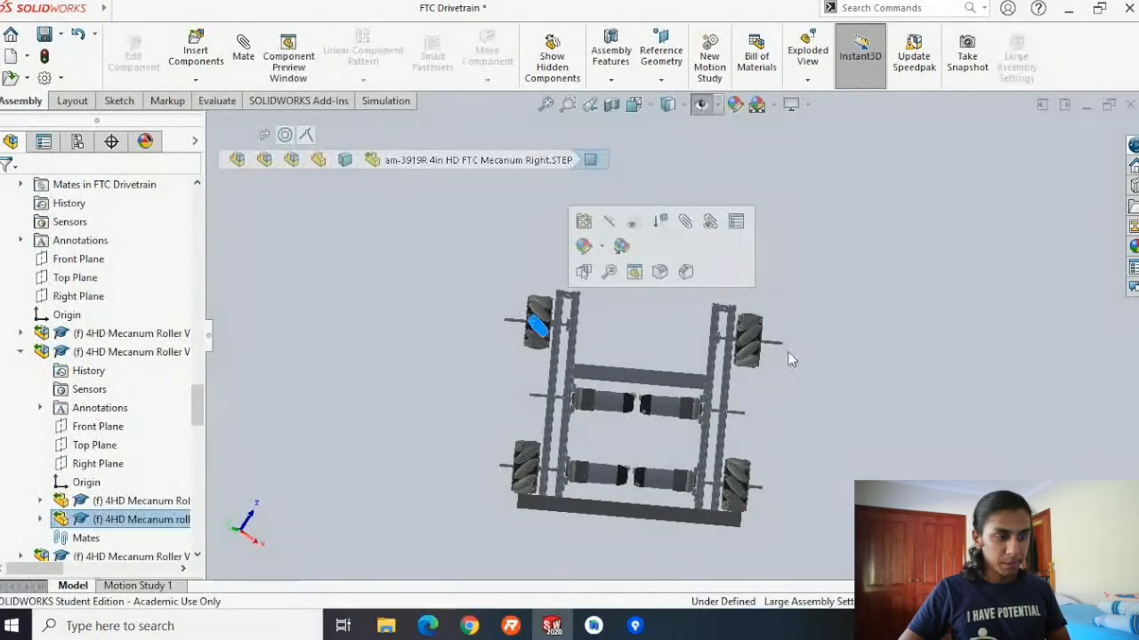
{"action": "left_click", "coordinate": [469, 349]}
{"action": "scroll", "coordinate": [650, 369], "scroll_direction": "down", "scroll_amount": 2}
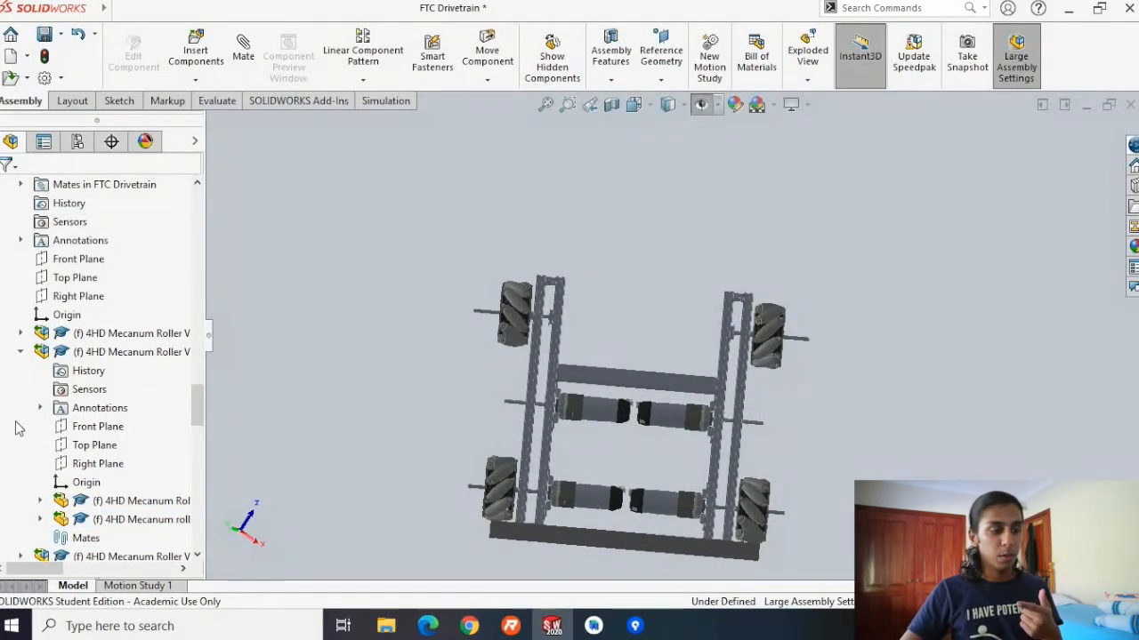
Switch to the browser to review AndyMark's left and right Mecanum CAD files, and compare them with the wheels in the SOLIDWORKS assembly.
{"action": "left_click", "coordinate": [427, 626]}
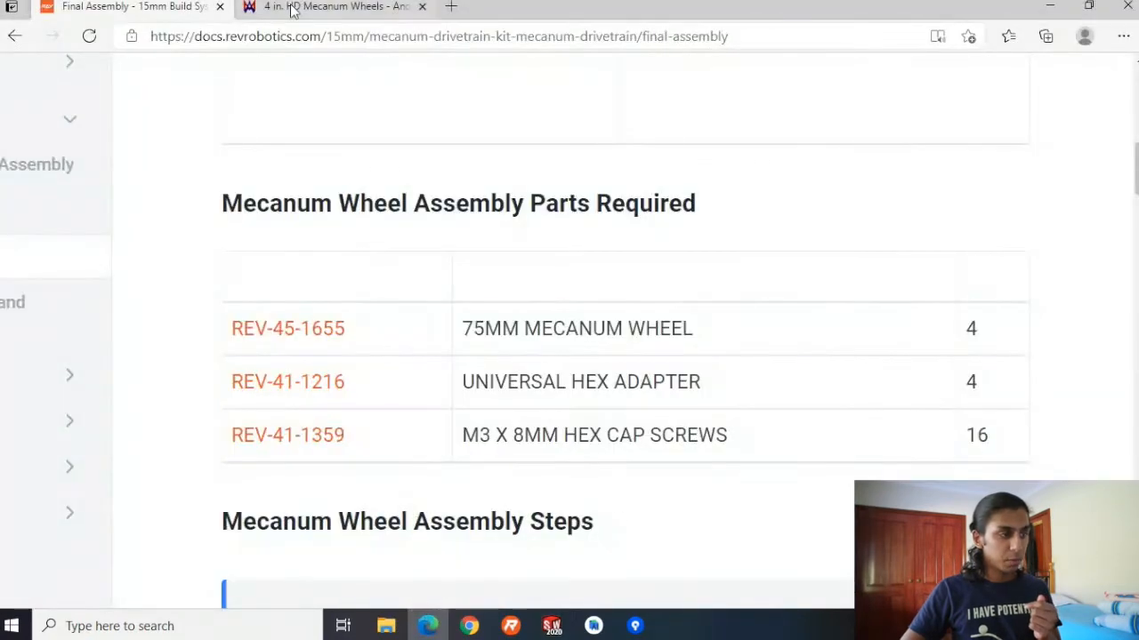
{"action": "left_click", "coordinate": [293, 8]}
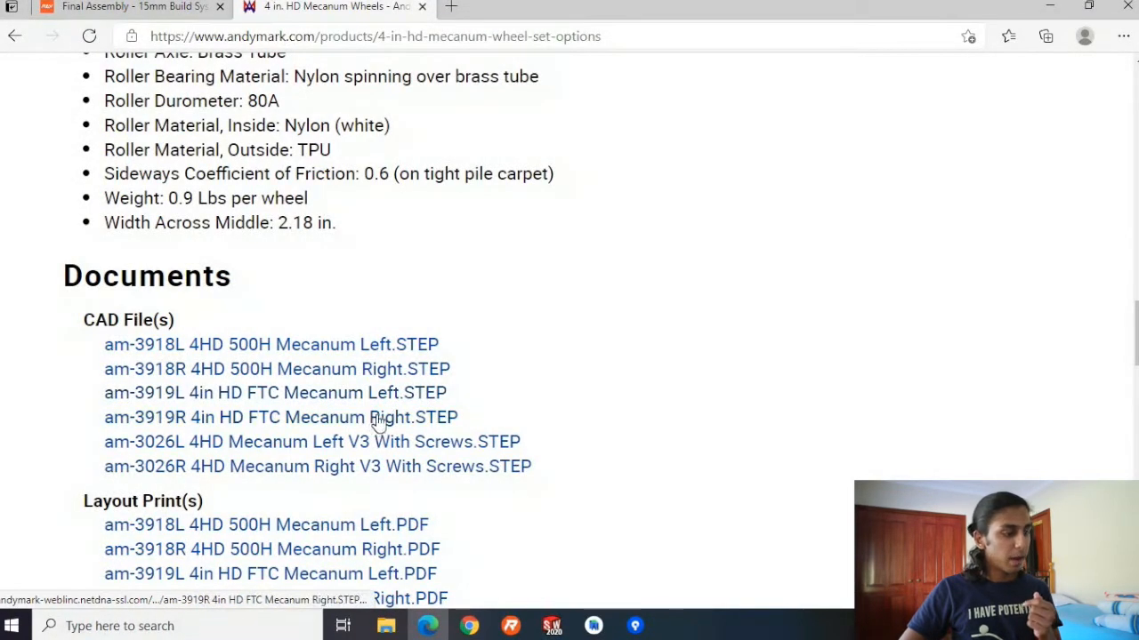
{"action": "left_click", "coordinate": [552, 628]}
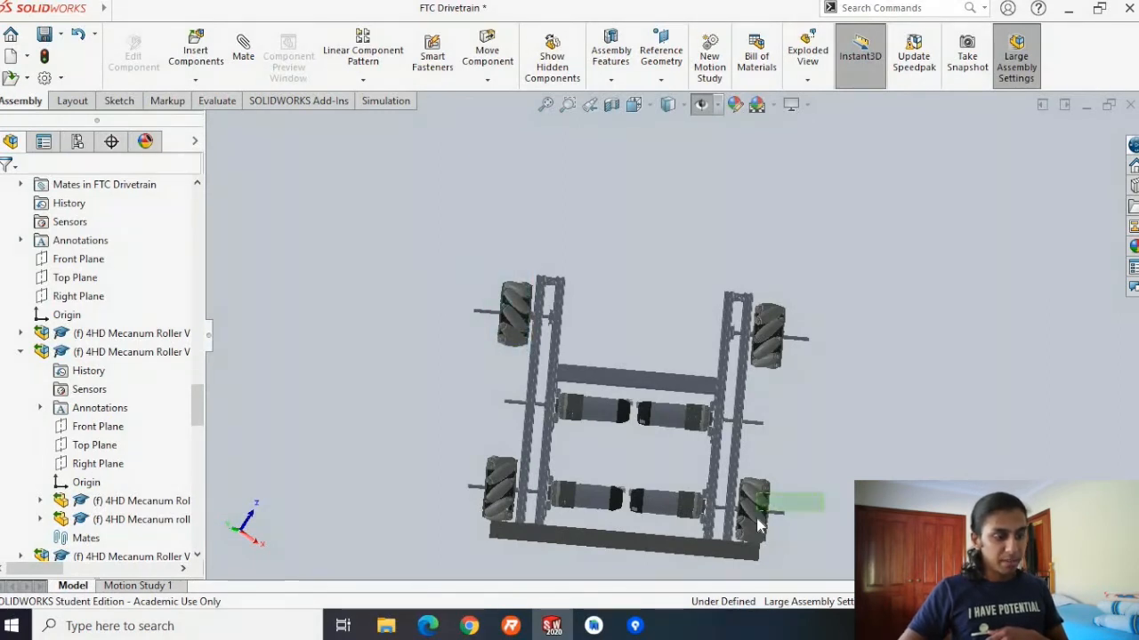
{"action": "left_click_drag", "start_coordinate": [853, 250], "coordinate": [819, 325]}
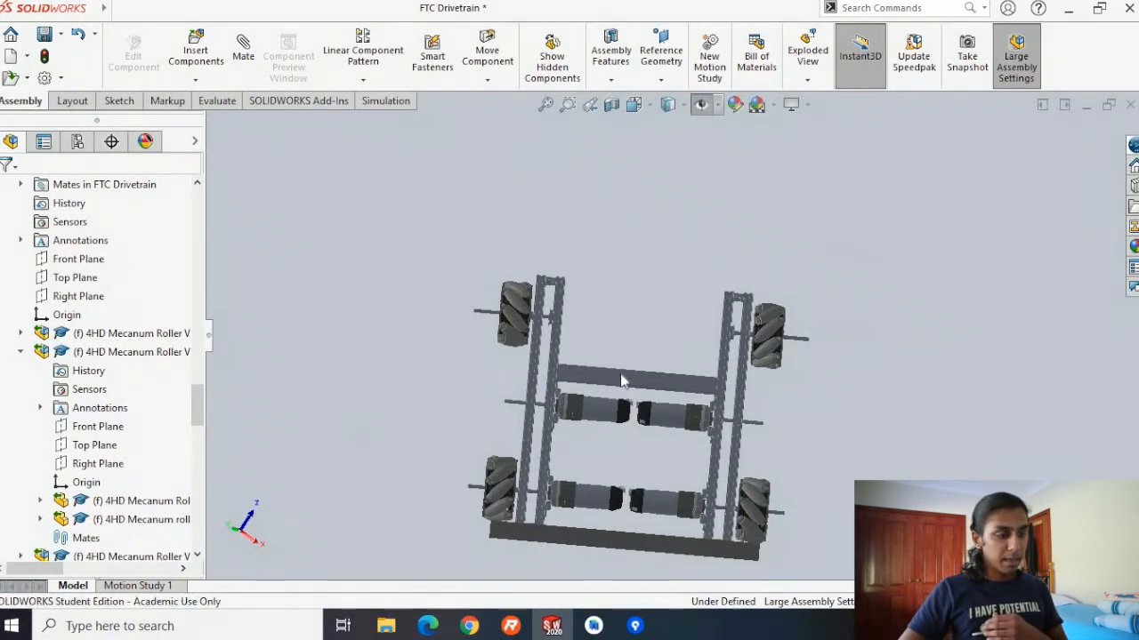
{"action": "left_click_drag", "start_coordinate": [953, 231], "coordinate": [905, 288]}
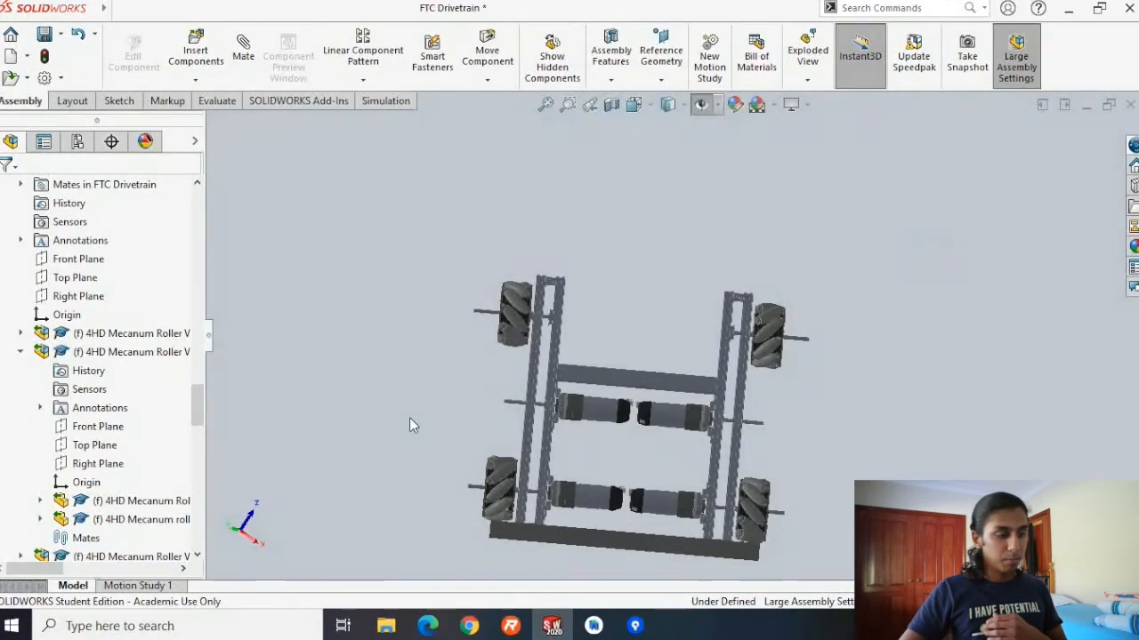
Switch to the browser and find the left and right Mecanum wheel placement instructions on the REV Final Assembly page.
{"action": "left_click", "coordinate": [430, 625]}
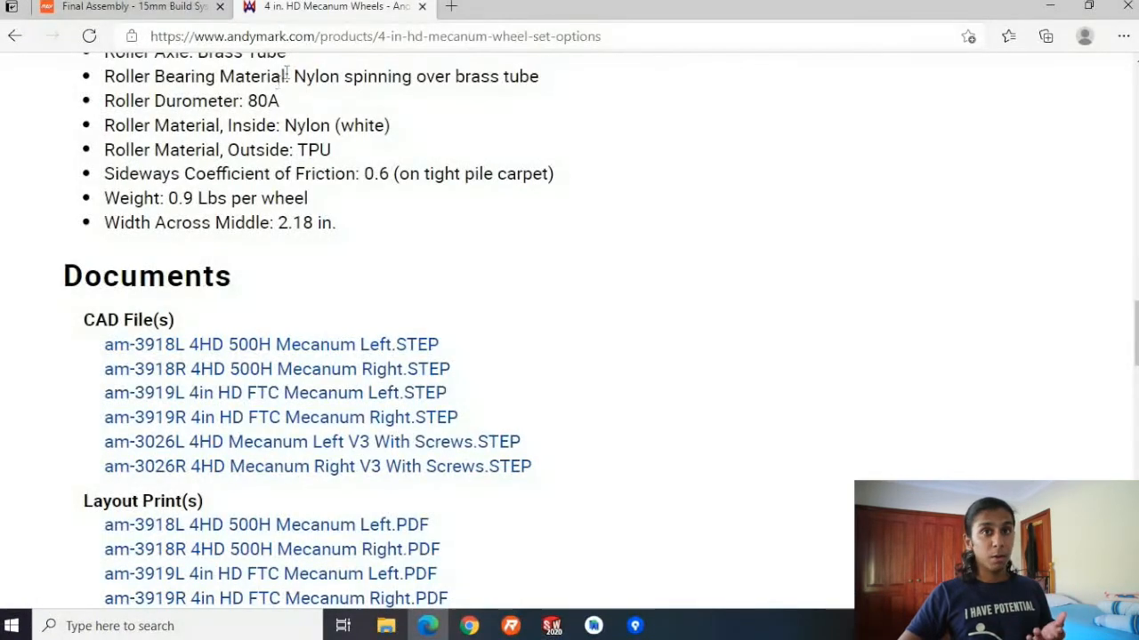
{"action": "left_click", "coordinate": [125, 20]}
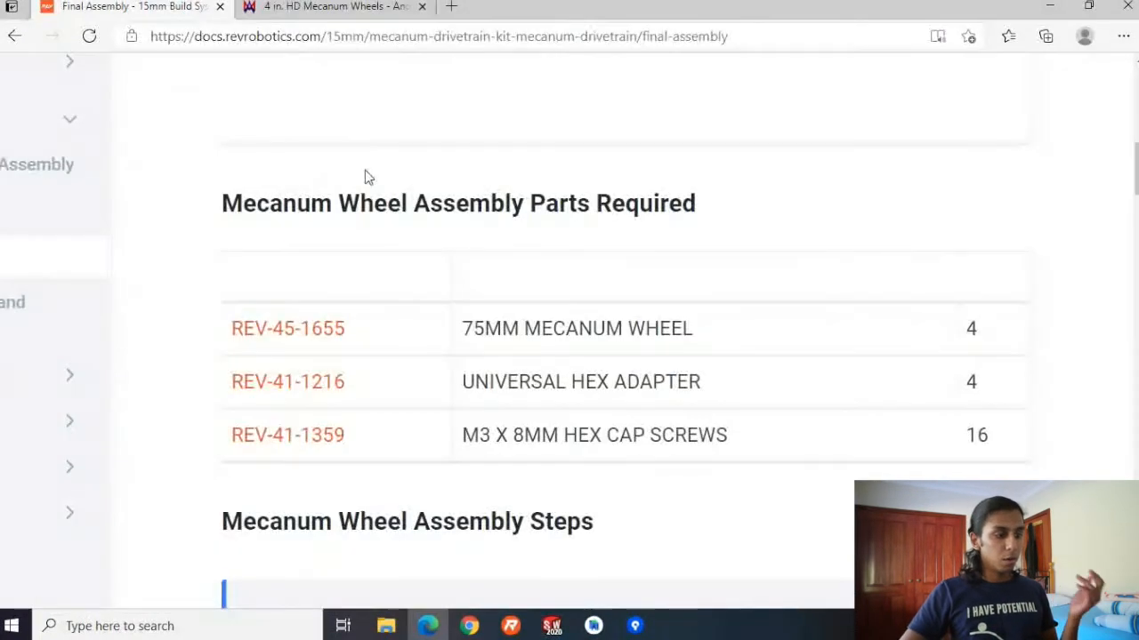
{"action": "scroll", "coordinate": [450, 183], "scroll_direction": "down", "scroll_amount": 5}
{"action": "scroll", "coordinate": [450, 180], "scroll_direction": "down", "scroll_amount": 15}
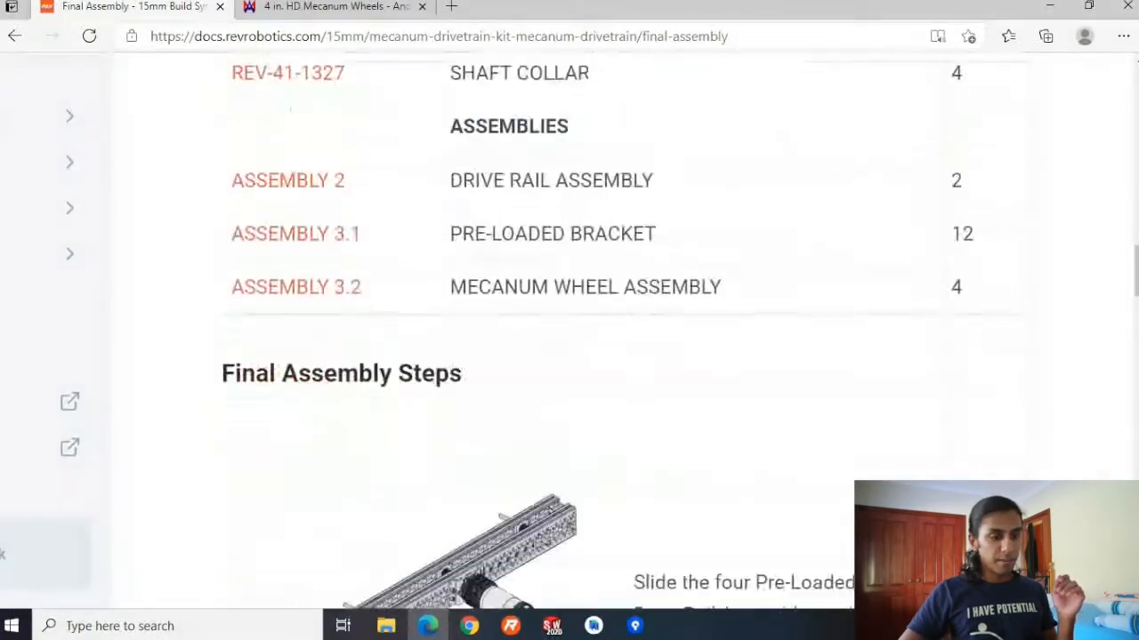
{"action": "scroll", "coordinate": [449, 179], "scroll_direction": "down", "scroll_amount": 15}
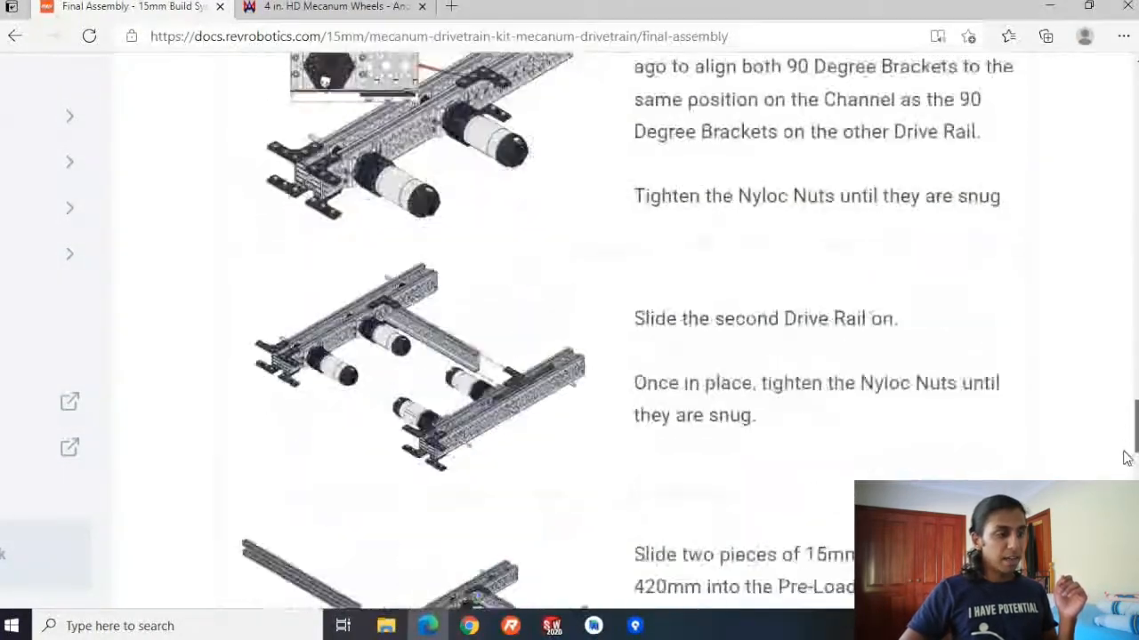
{"action": "scroll", "coordinate": [418, 330], "scroll_direction": "down", "scroll_amount": 2}
{"action": "scroll", "coordinate": [418, 329], "scroll_direction": "up", "scroll_amount": 3}
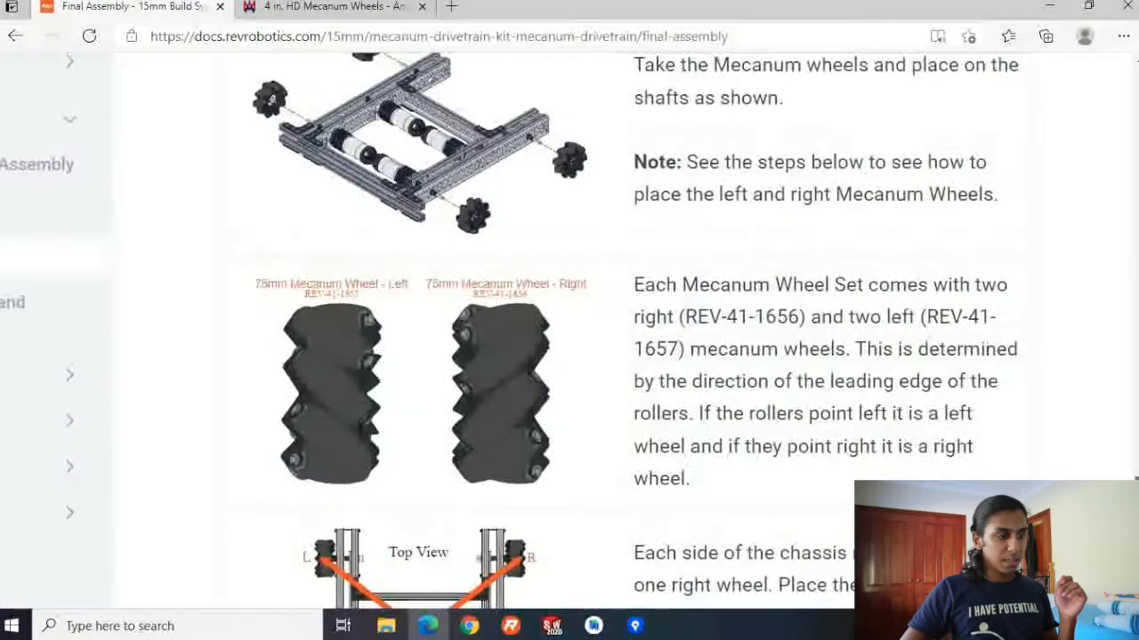
Read REV's left/right Mecanum wheel placement diagram, then switch to SOLIDWORKS and compare it with the roller directions of the four wheels.
{"action": "scroll", "coordinate": [418, 329], "scroll_direction": "down", "scroll_amount": 4}
{"action": "scroll", "coordinate": [354, 336], "scroll_direction": "up", "scroll_amount": 1}
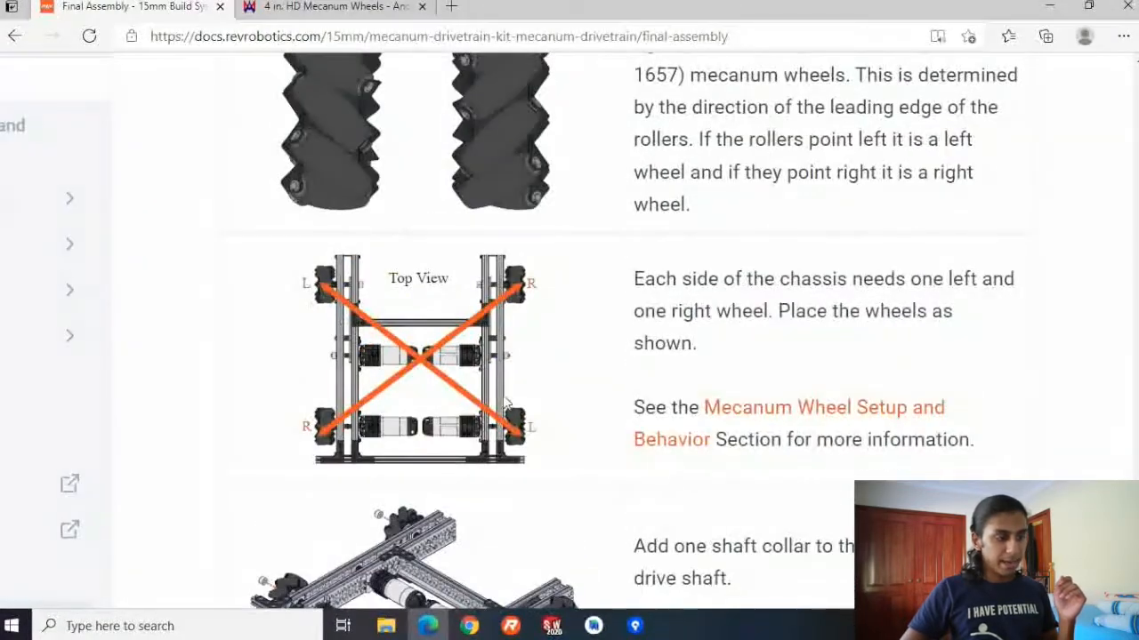
{"action": "scroll", "coordinate": [494, 382], "scroll_direction": "down", "scroll_amount": 1}
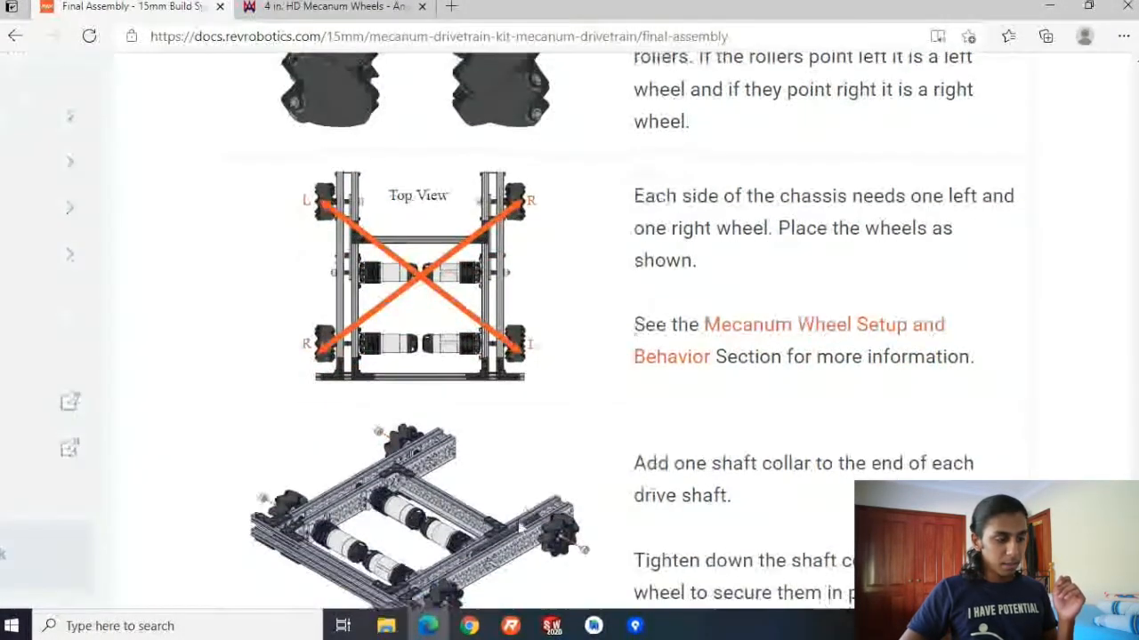
{"action": "scroll", "coordinate": [498, 427], "scroll_direction": "up", "scroll_amount": 4}
{"action": "scroll", "coordinate": [502, 516], "scroll_direction": "down", "scroll_amount": 1}
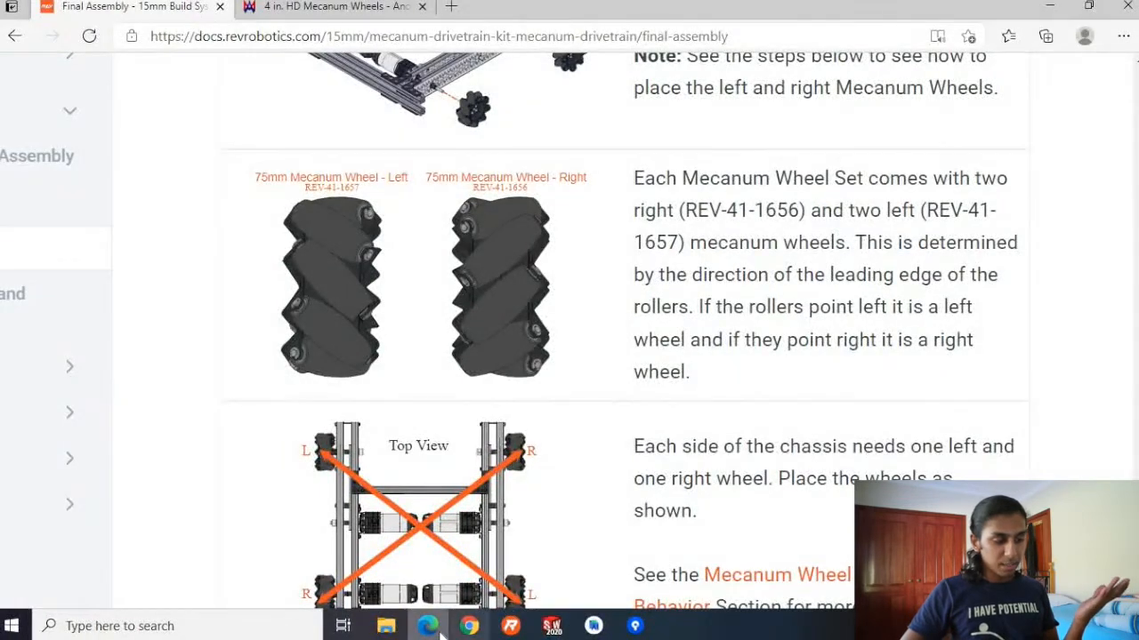
{"action": "left_click", "coordinate": [551, 626]}
{"action": "middle_click_drag", "start_coordinate": [466, 389], "coordinate": [411, 281]}
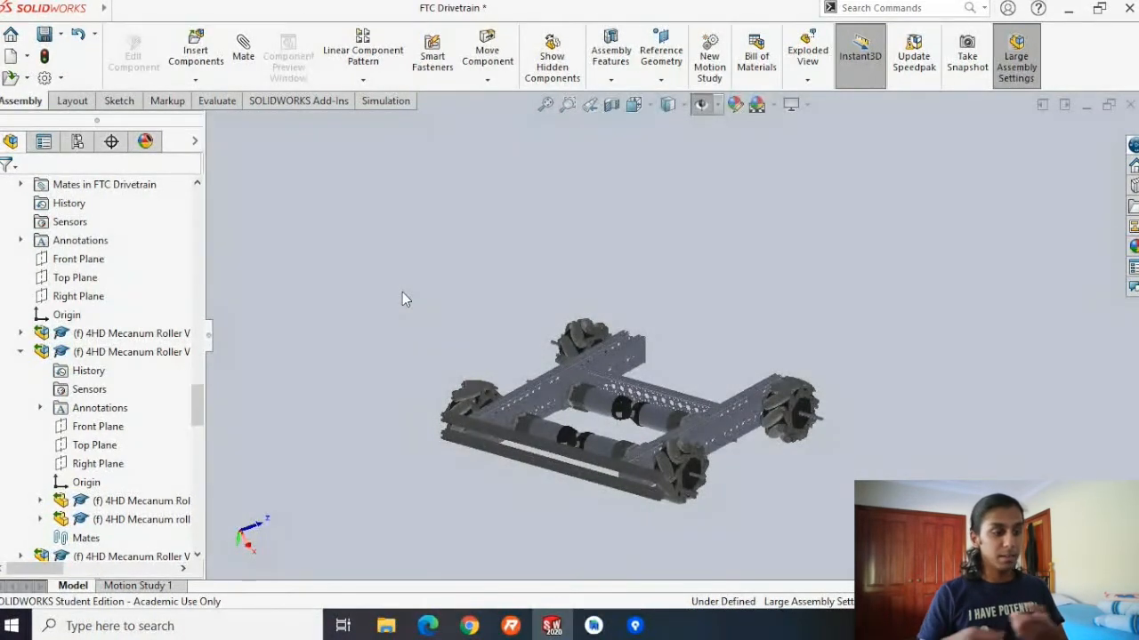
{"action": "middle_click_drag", "start_coordinate": [394, 273], "coordinate": [686, 432]}
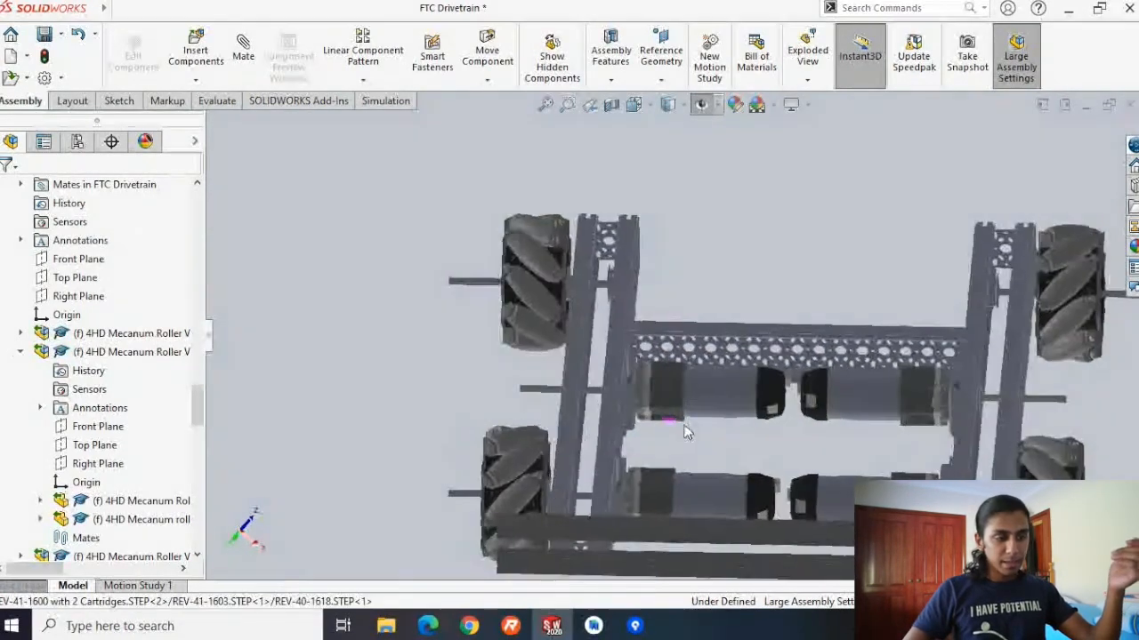
{"action": "scroll", "coordinate": [612, 368], "scroll_direction": "up", "scroll_amount": 2}
{"action": "scroll", "coordinate": [611, 368], "scroll_direction": "up", "scroll_amount": 3}
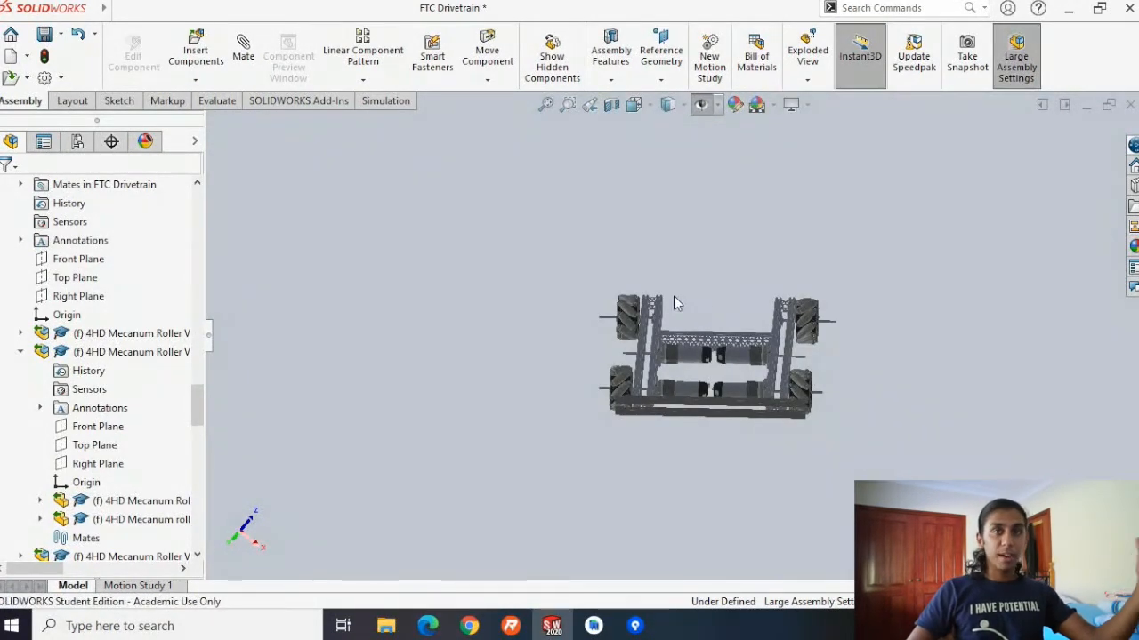
{"action": "scroll", "coordinate": [634, 331], "scroll_direction": "down", "scroll_amount": 4}
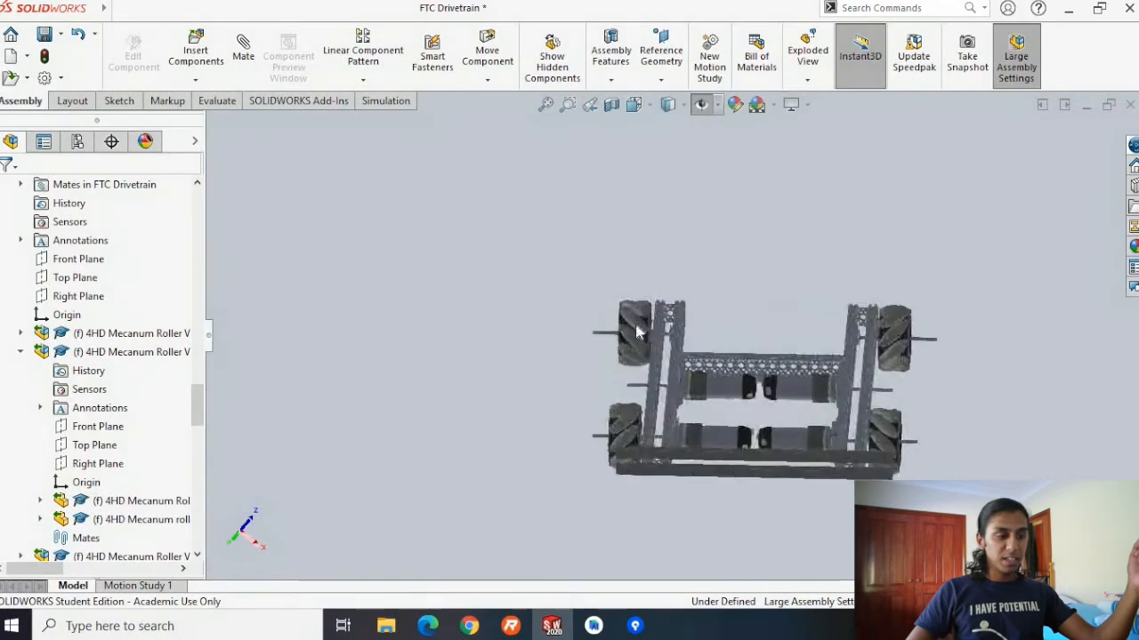
Locate the am-3919L Mecanum wheel in the assembly tree and select it to highlight its position on the drivetrain.
{"action": "left_click", "coordinate": [634, 329]}
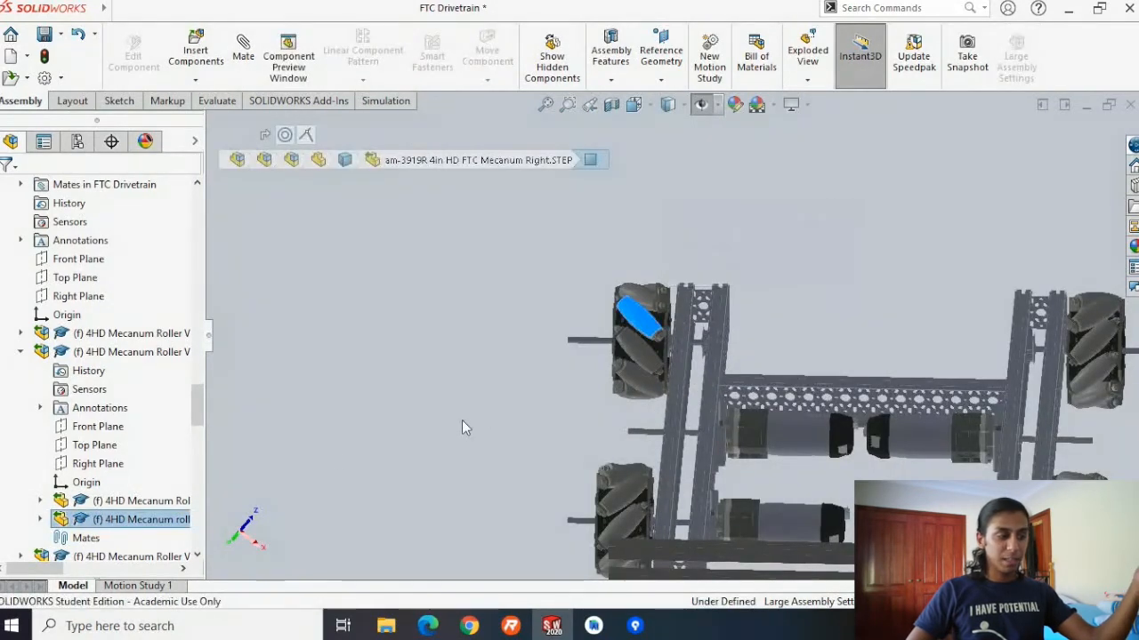
{"action": "scroll", "coordinate": [10, 546], "scroll_direction": "down", "scroll_amount": 1}
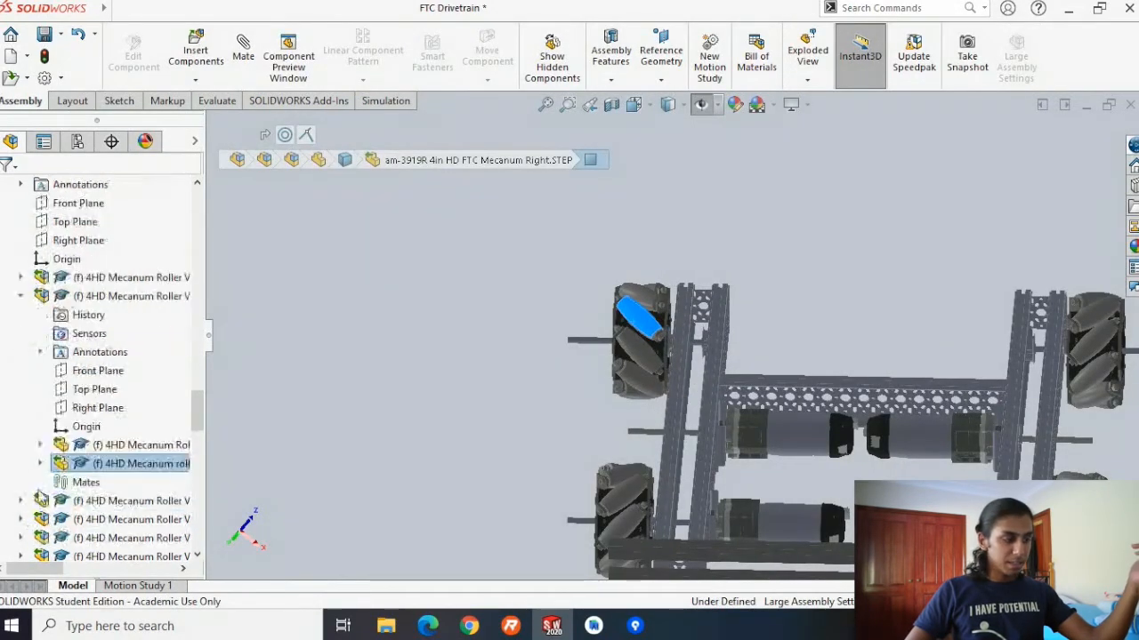
{"action": "left_click", "coordinate": [20, 296]}
{"action": "scroll", "coordinate": [16, 310], "scroll_direction": "up", "scroll_amount": 3}
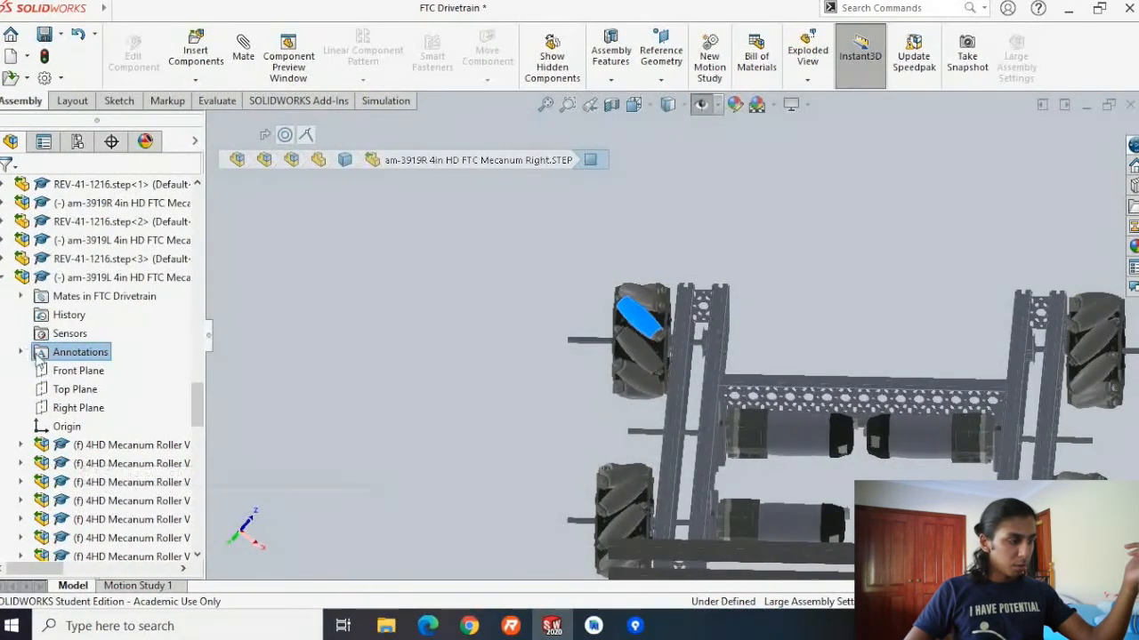
{"action": "scroll", "coordinate": [22, 294], "scroll_direction": "up", "scroll_amount": 4}
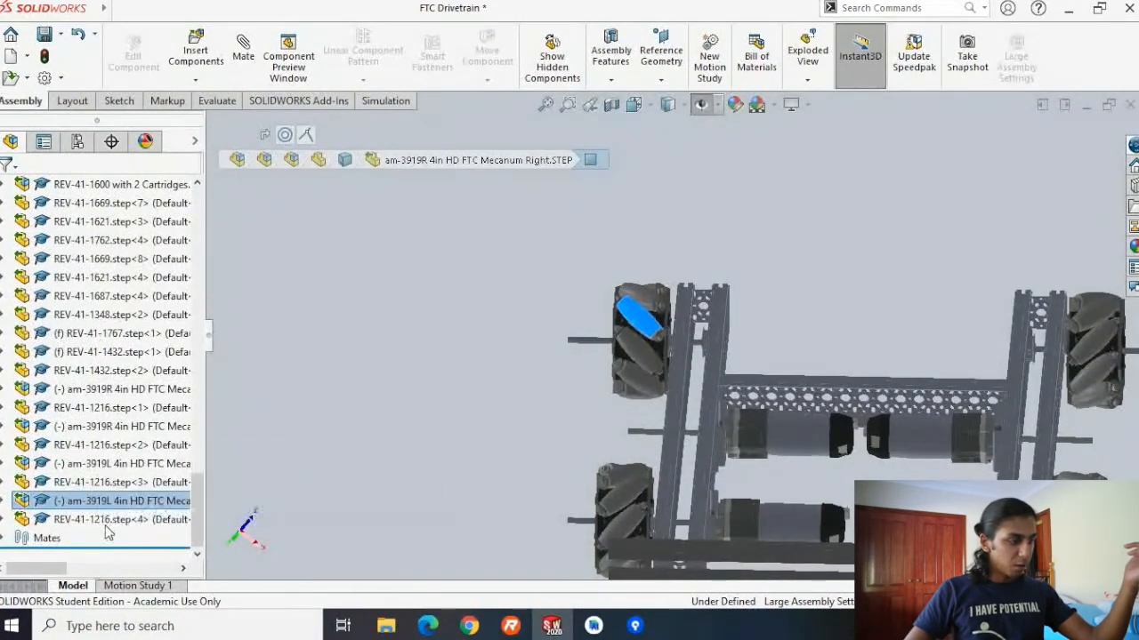
{"action": "left_click", "coordinate": [89, 517]}
{"action": "left_click", "coordinate": [87, 501]}
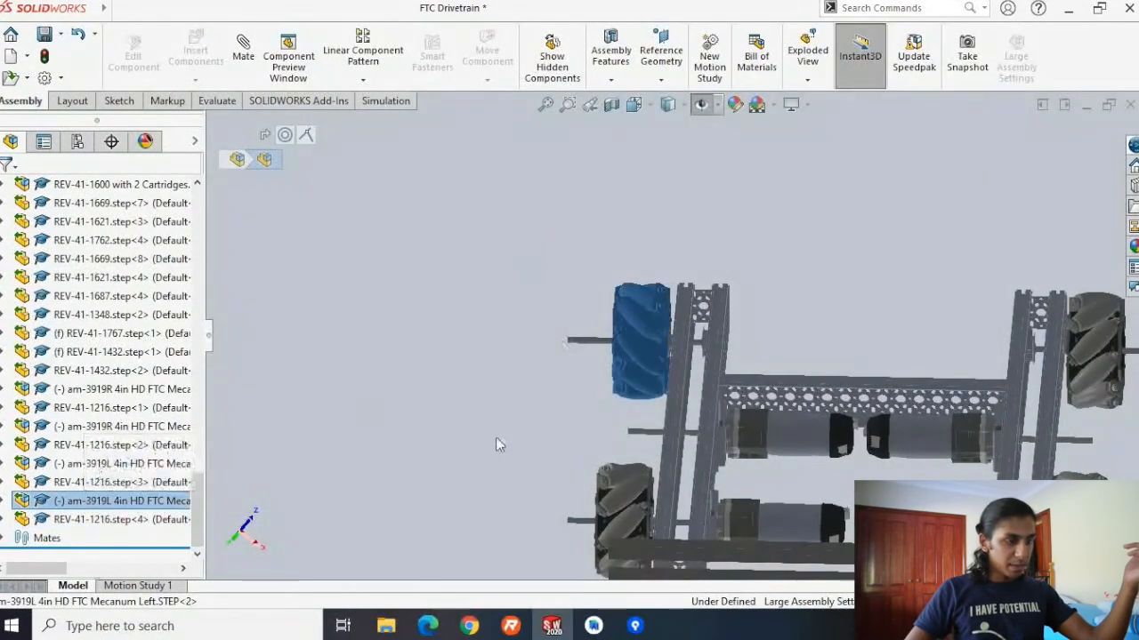
Examine the components inside the selected am-3919L wheel subassembly, including one M3 x 0.5 Nylock Nut.
{"action": "left_click", "coordinate": [5, 501]}
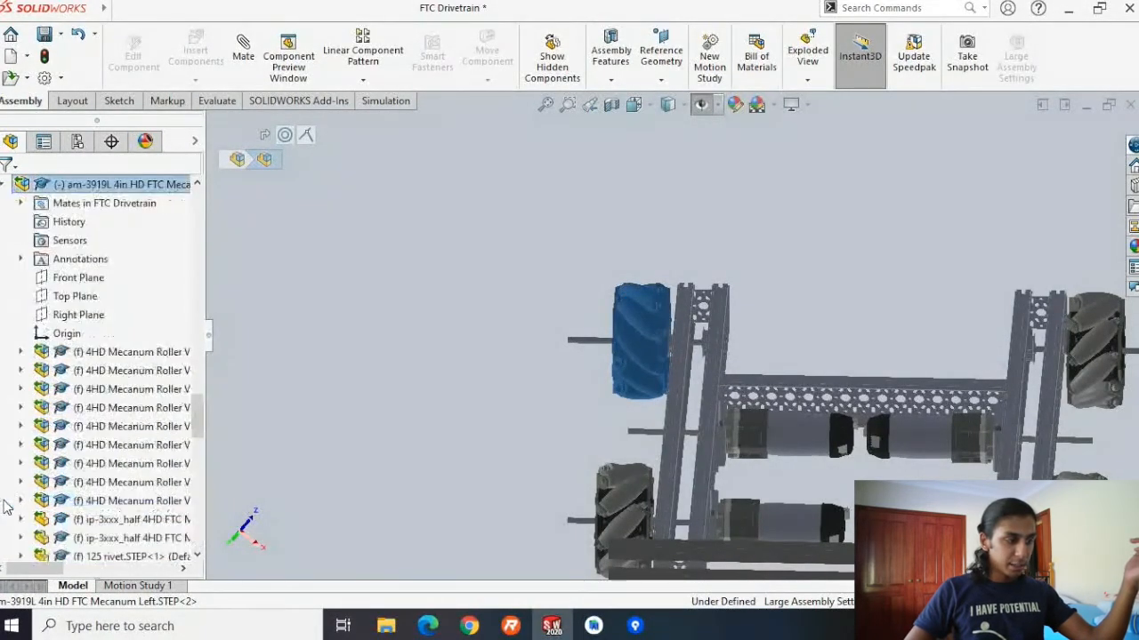
{"action": "scroll", "coordinate": [76, 222], "scroll_direction": "down", "scroll_amount": 1}
{"action": "scroll", "coordinate": [73, 222], "scroll_direction": "down", "scroll_amount": 15}
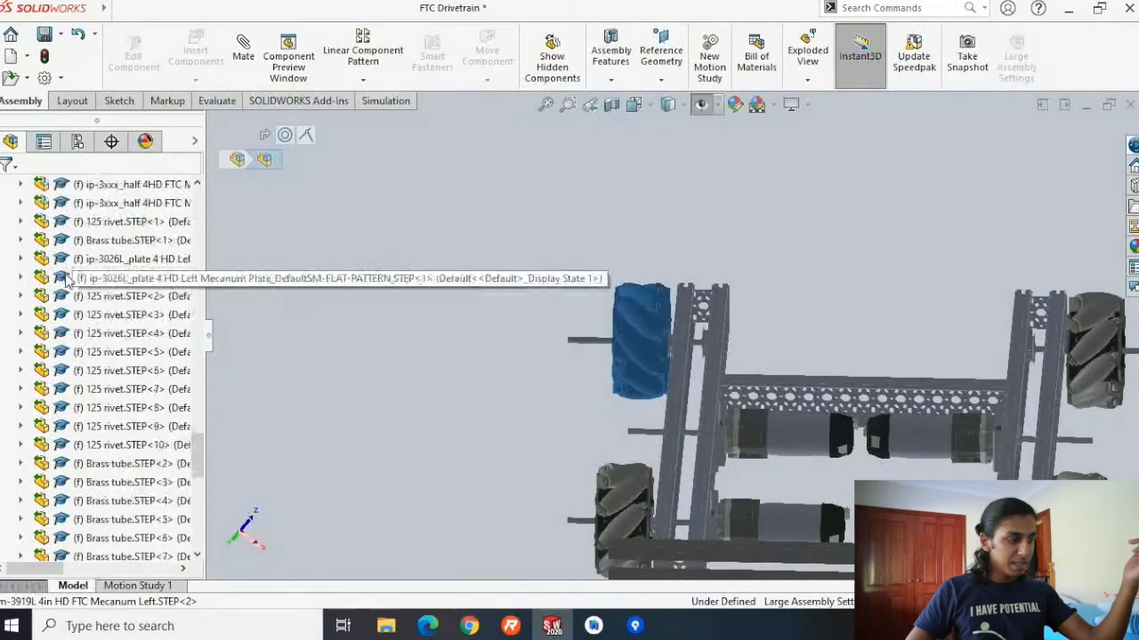
{"action": "scroll", "coordinate": [62, 302], "scroll_direction": "down", "scroll_amount": 3}
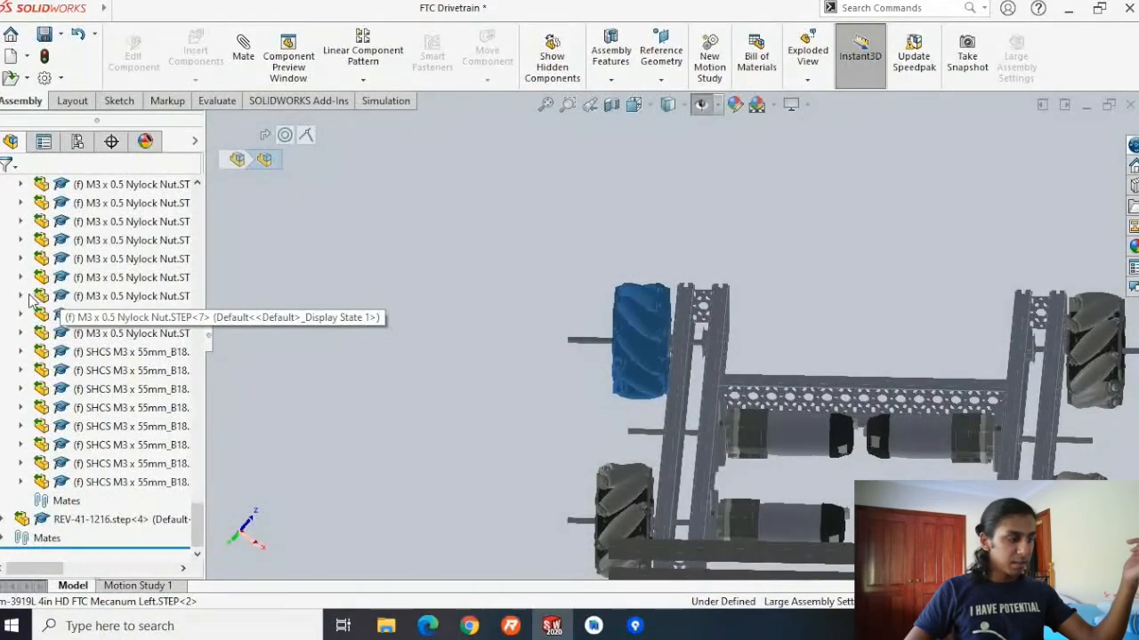
{"action": "left_click", "coordinate": [22, 296]}
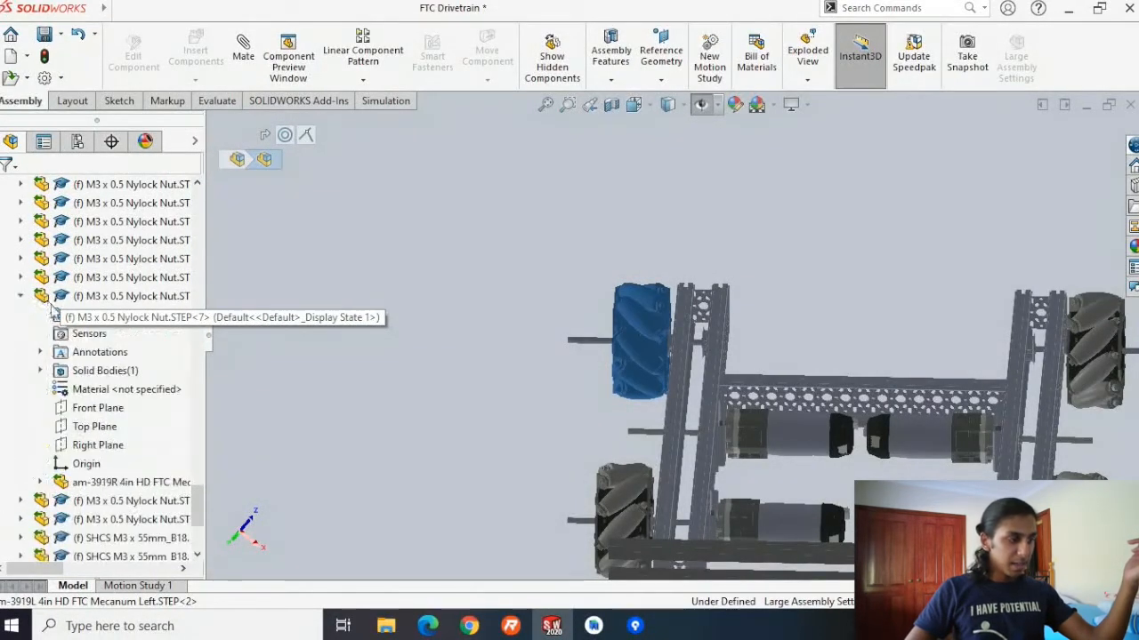
{"action": "left_click", "coordinate": [22, 263]}
{"action": "left_click", "coordinate": [22, 264]}
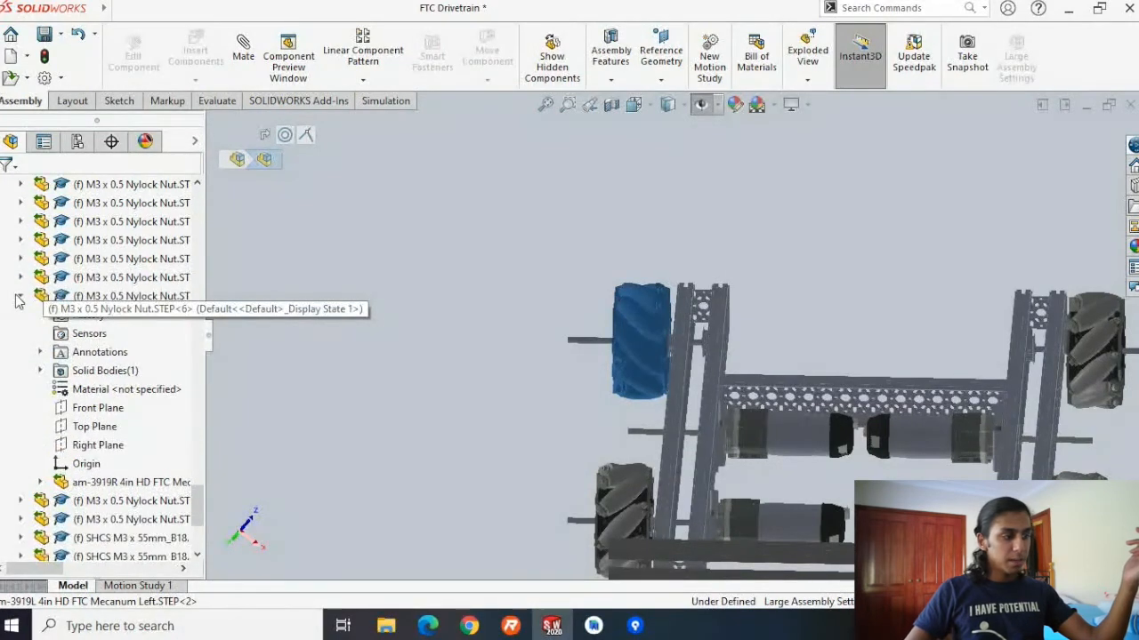
{"action": "left_click", "coordinate": [21, 297]}
{"action": "scroll", "coordinate": [628, 261], "scroll_direction": "up", "scroll_amount": 3}
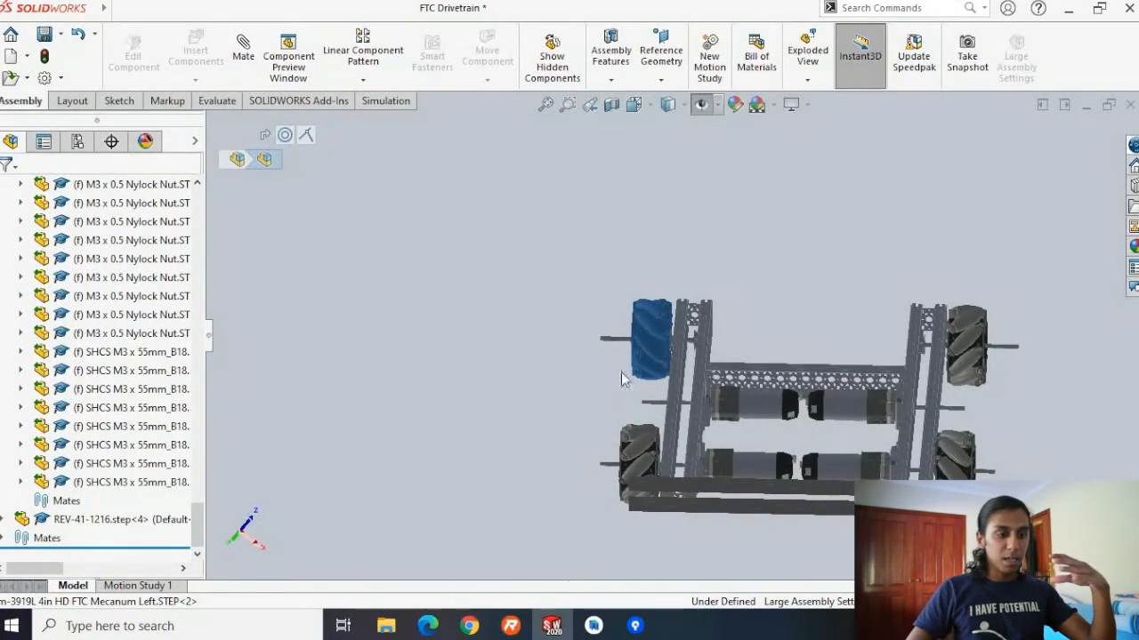
Hide the outer REV-41-1762 channel beside the am-3919L wheel to expose the drive shafts.
{"action": "middle_click_drag", "start_coordinate": [546, 379], "coordinate": [830, 222]}
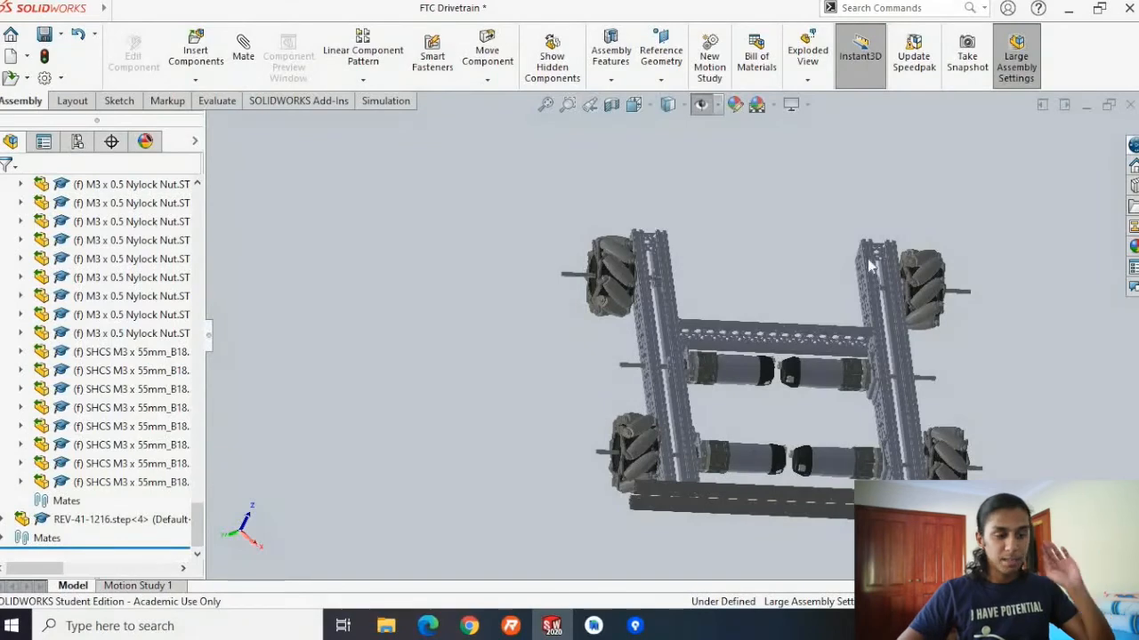
{"action": "scroll", "coordinate": [817, 411], "scroll_direction": "down", "scroll_amount": 2}
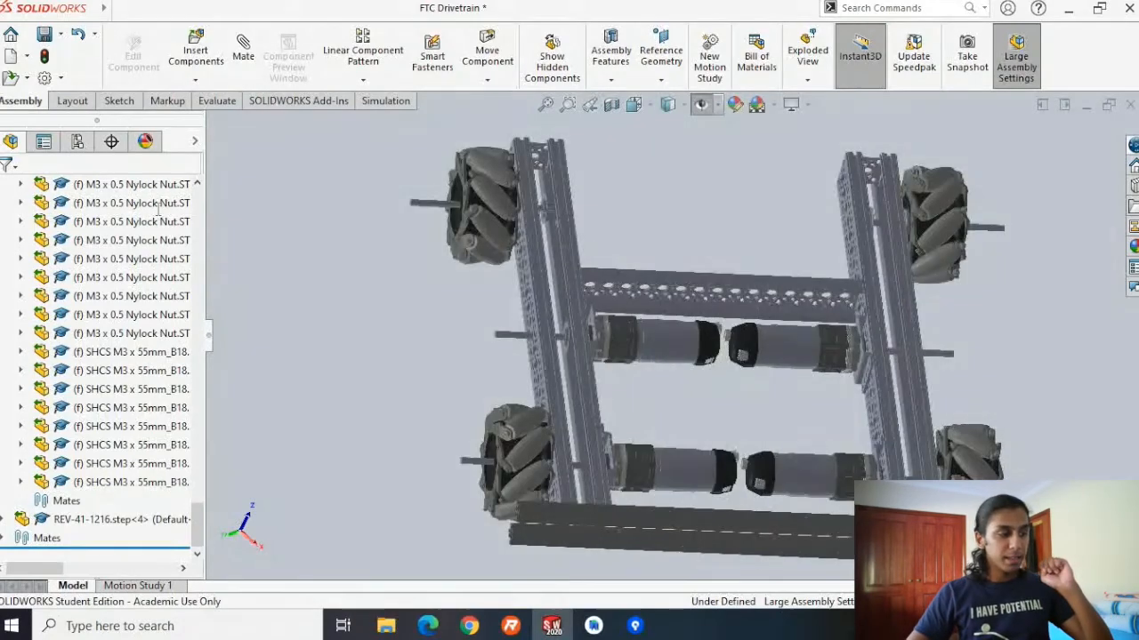
{"action": "left_click", "coordinate": [211, 345]}
{"action": "middle_click_drag", "start_coordinate": [738, 270], "coordinate": [692, 241]}
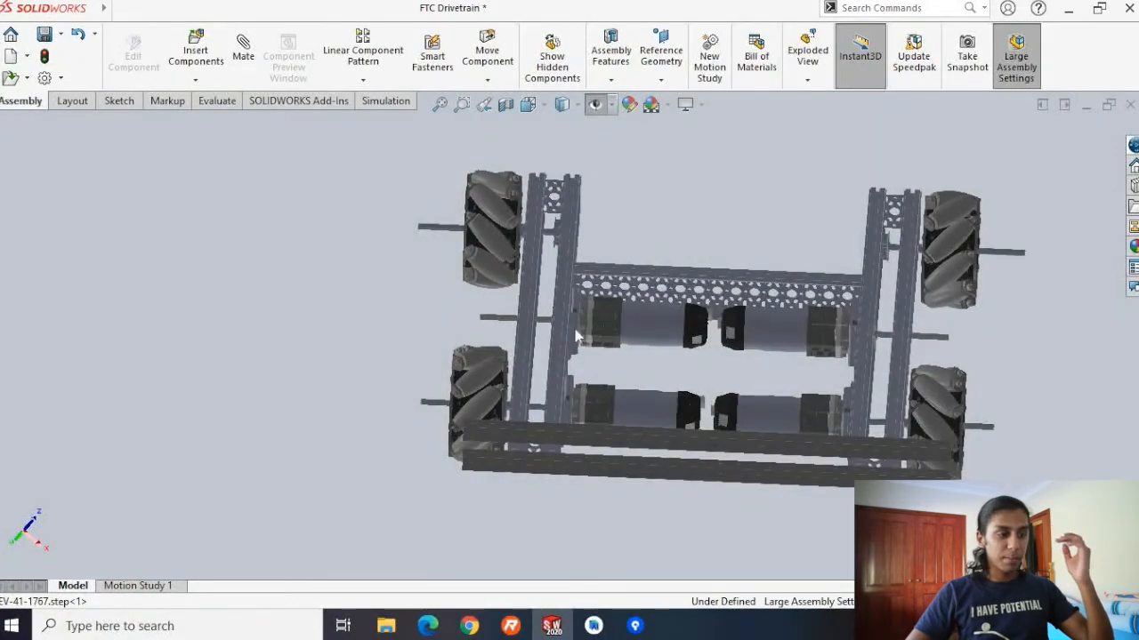
{"action": "scroll", "coordinate": [595, 331], "scroll_direction": "down", "scroll_amount": 6}
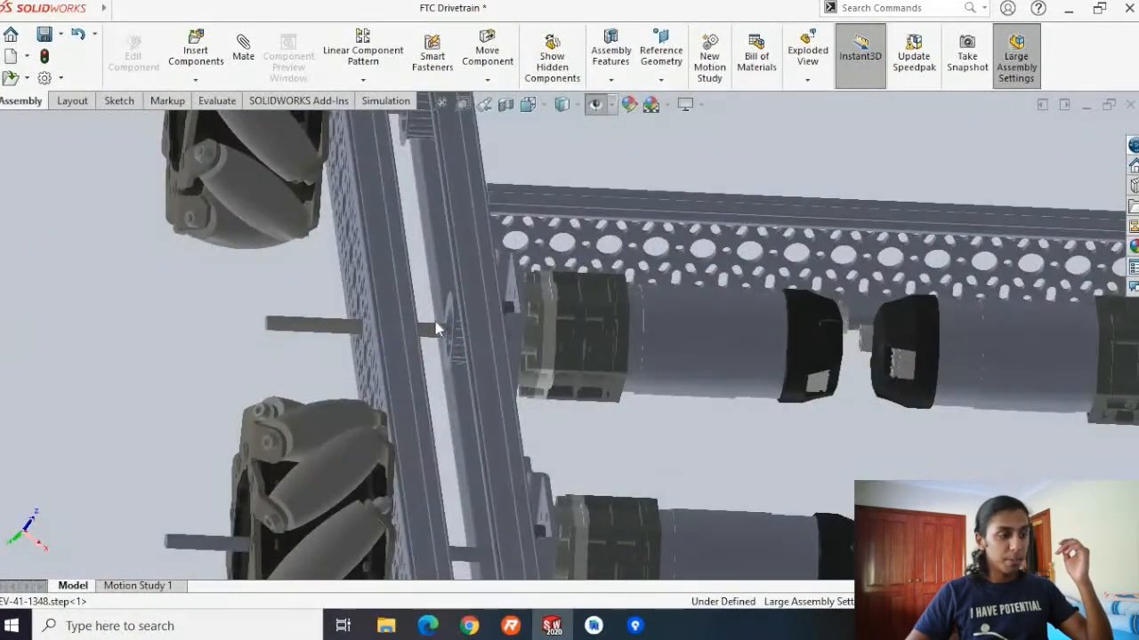
{"action": "scroll", "coordinate": [419, 361], "scroll_direction": "down", "scroll_amount": 3}
{"action": "scroll", "coordinate": [421, 362], "scroll_direction": "up", "scroll_amount": 3}
{"action": "middle_click_drag", "start_coordinate": [422, 359], "coordinate": [455, 326]}
{"action": "left_click", "coordinate": [453, 341]}
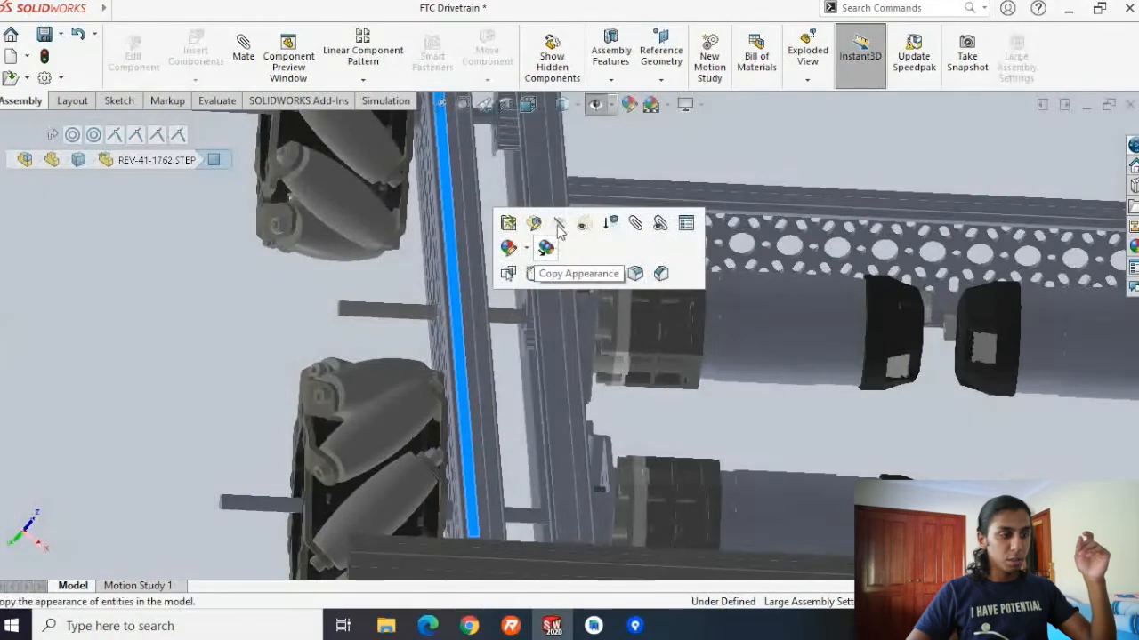
{"action": "left_click", "coordinate": [322, 346]}
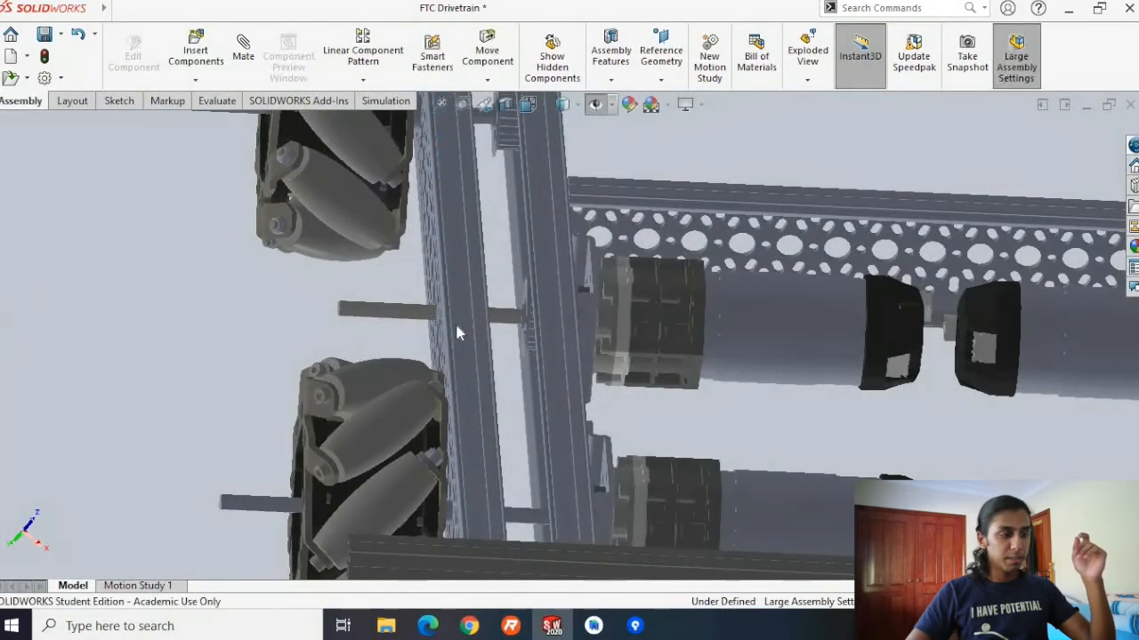
{"action": "left_click", "coordinate": [455, 323]}
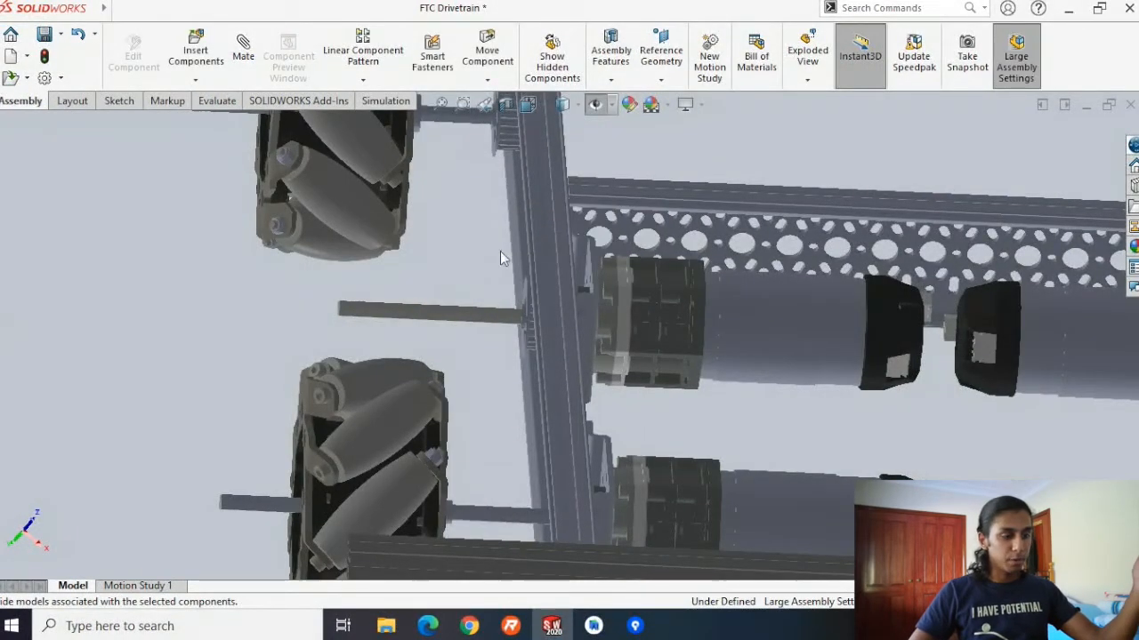
Find the hidden REV-41-1762.step<2> channel in the assembly tree and show it again.
{"action": "middle_click_drag", "start_coordinate": [479, 268], "coordinate": [612, 103]}
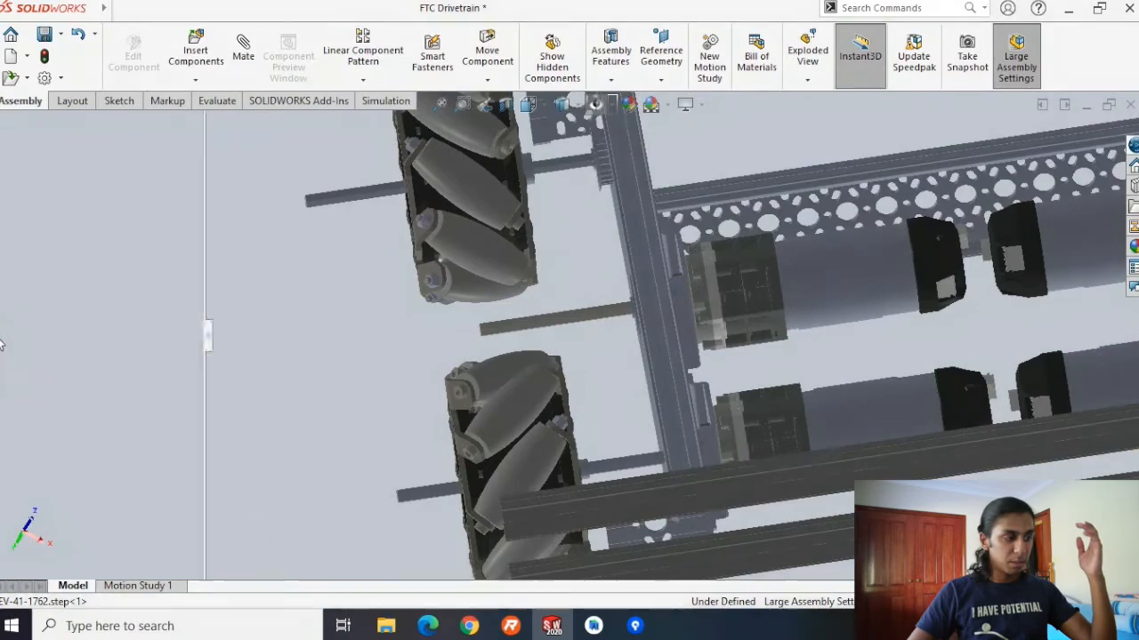
{"action": "left_click", "coordinate": [11, 354]}
{"action": "scroll", "coordinate": [8, 364], "scroll_direction": "down", "scroll_amount": 7}
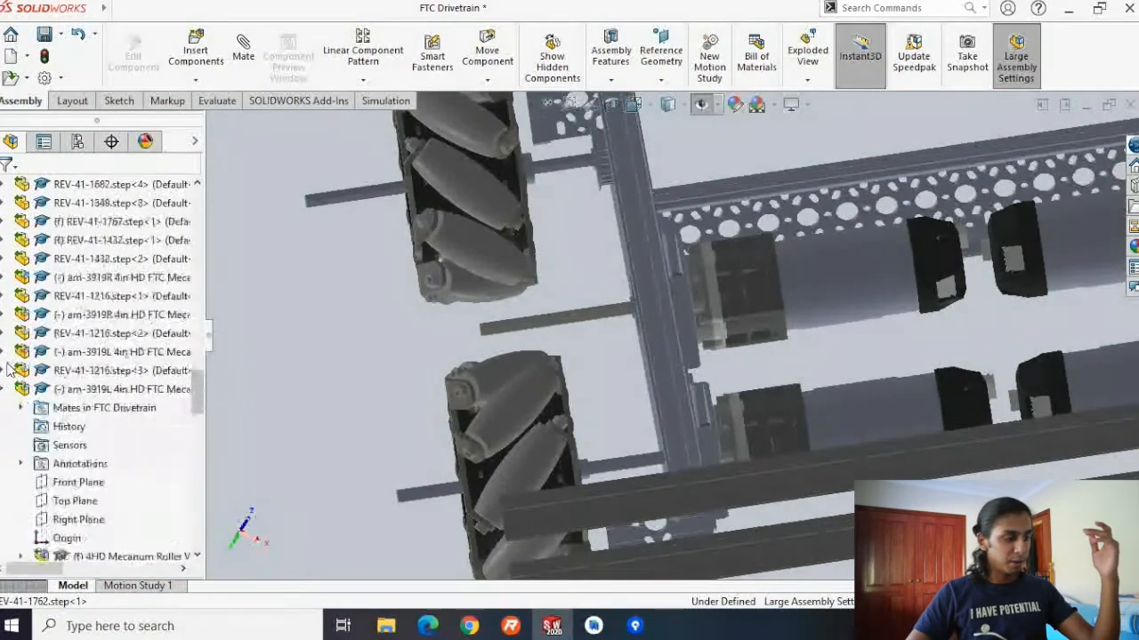
{"action": "scroll", "coordinate": [7, 283], "scroll_direction": "down", "scroll_amount": 10}
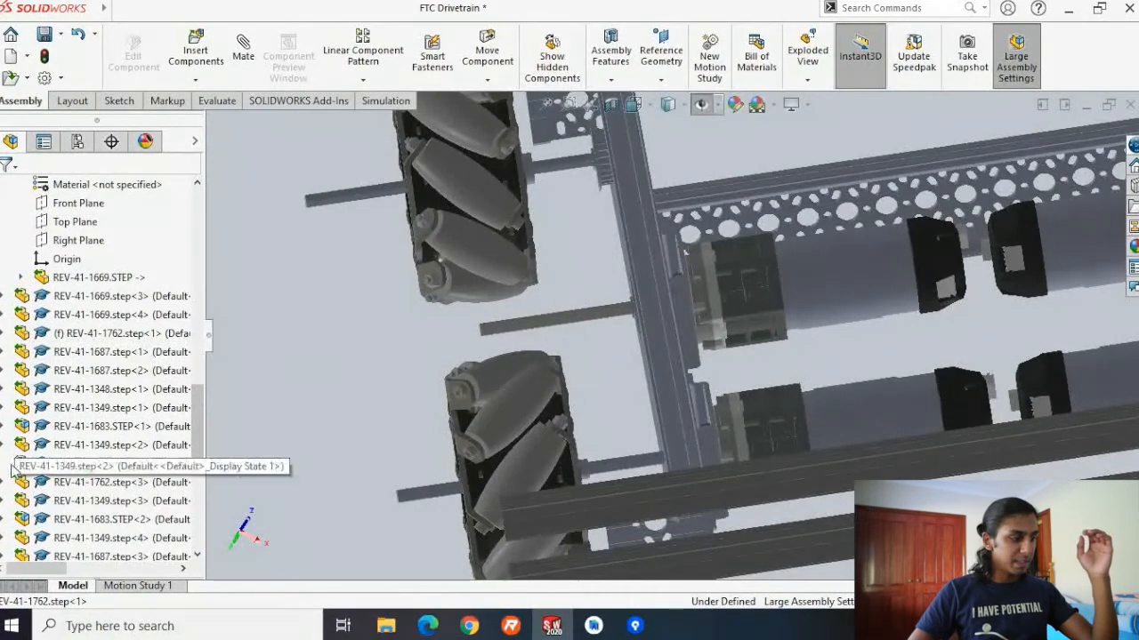
{"action": "left_click", "coordinate": [76, 469]}
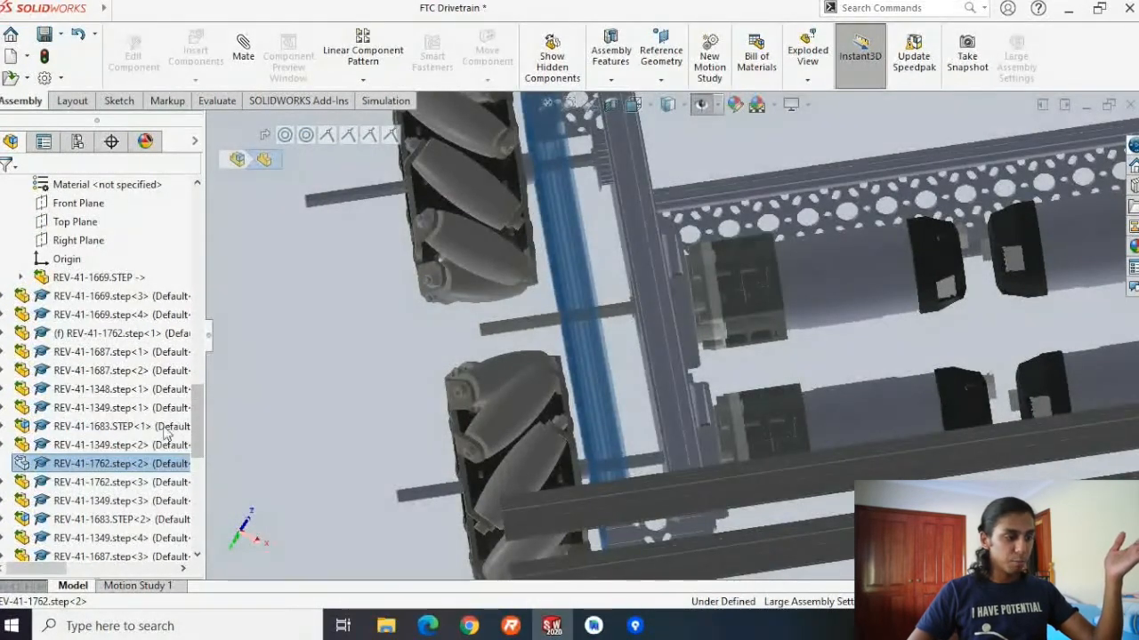
{"action": "left_click", "coordinate": [82, 497]}
{"action": "left_click", "coordinate": [49, 467]}
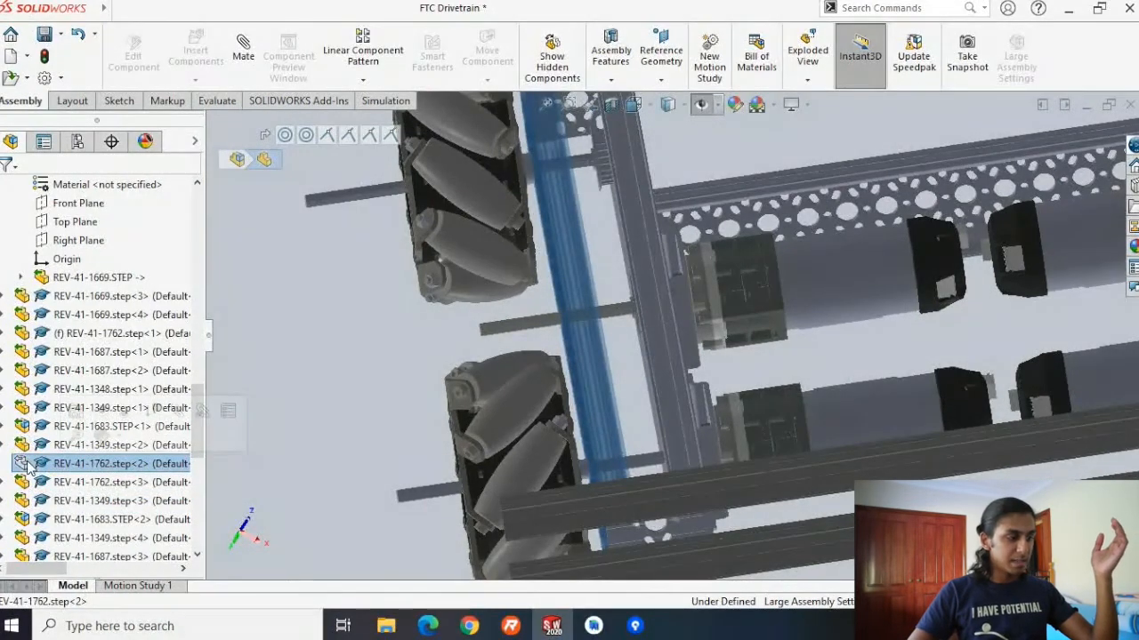
{"action": "right_click", "coordinate": [30, 469]}
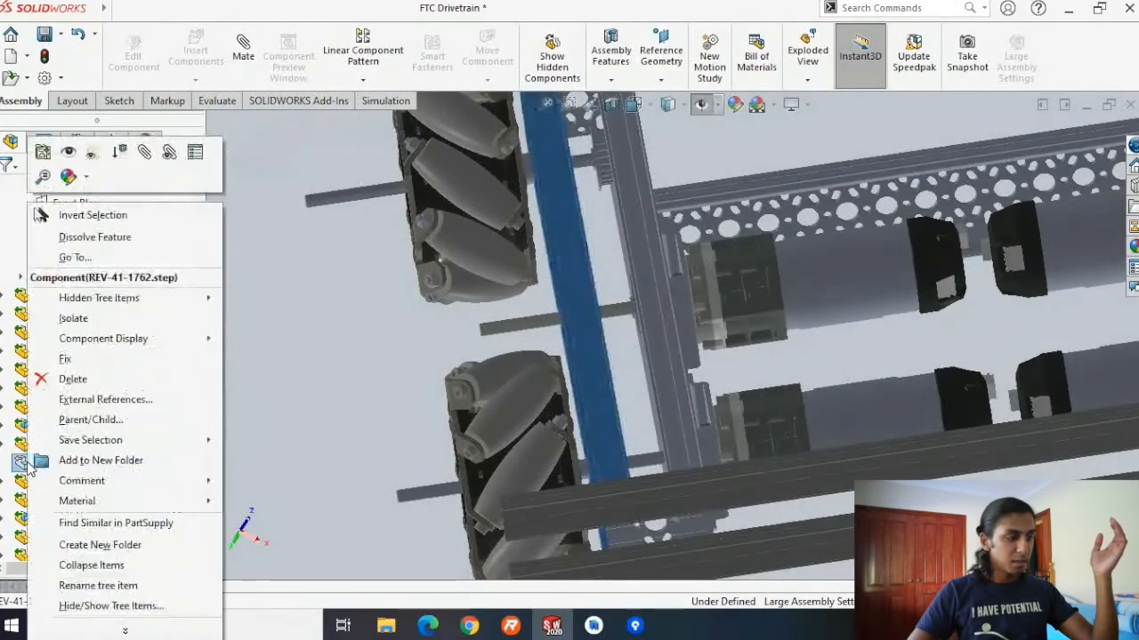
{"action": "left_click", "coordinate": [67, 153]}
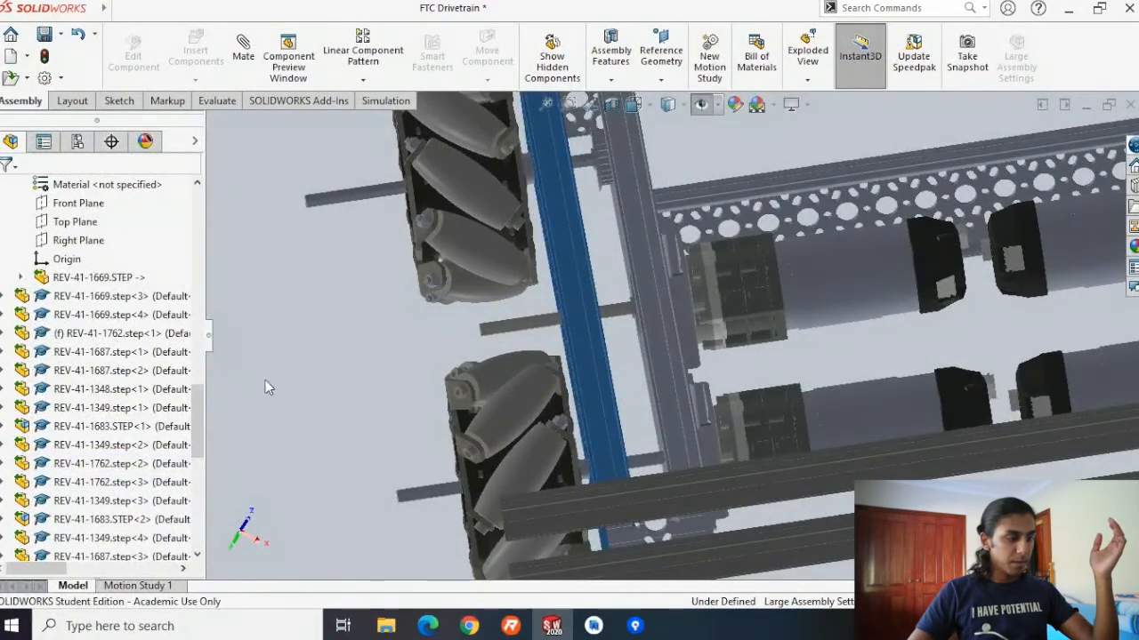
{"action": "left_click", "coordinate": [347, 353]}
Collapse the expanded REV-41-1669.step<2> component in the tree and inspect the middle shaft passing through the side channels.
{"action": "scroll", "coordinate": [13, 283], "scroll_direction": "up", "scroll_amount": 3}
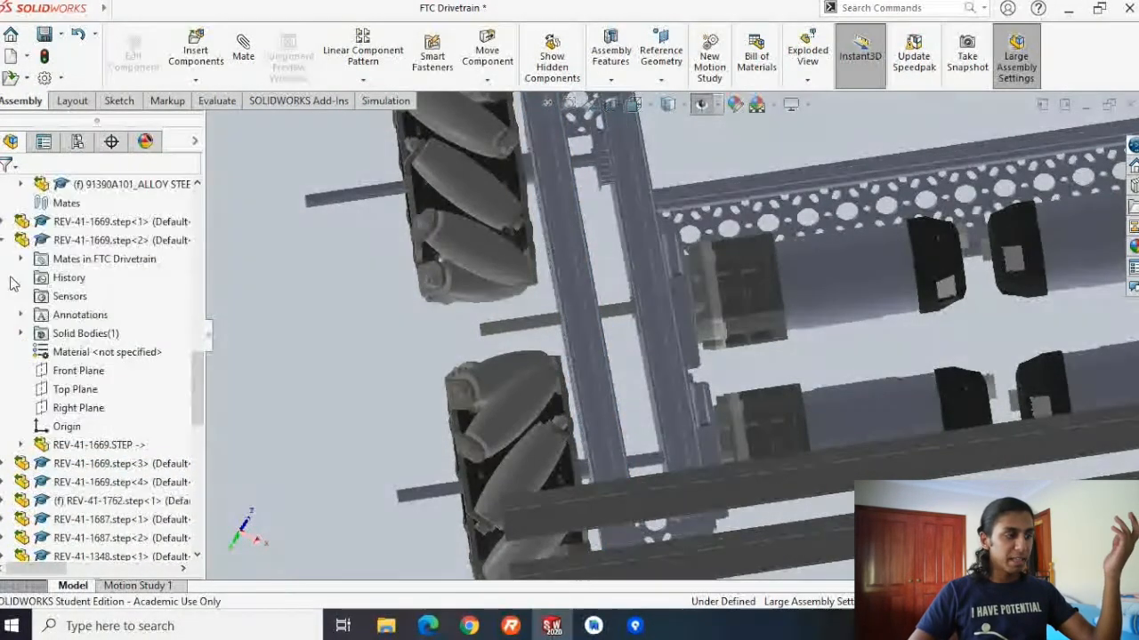
{"action": "left_click", "coordinate": [5, 241]}
{"action": "scroll", "coordinate": [536, 184], "scroll_direction": "up", "scroll_amount": 5}
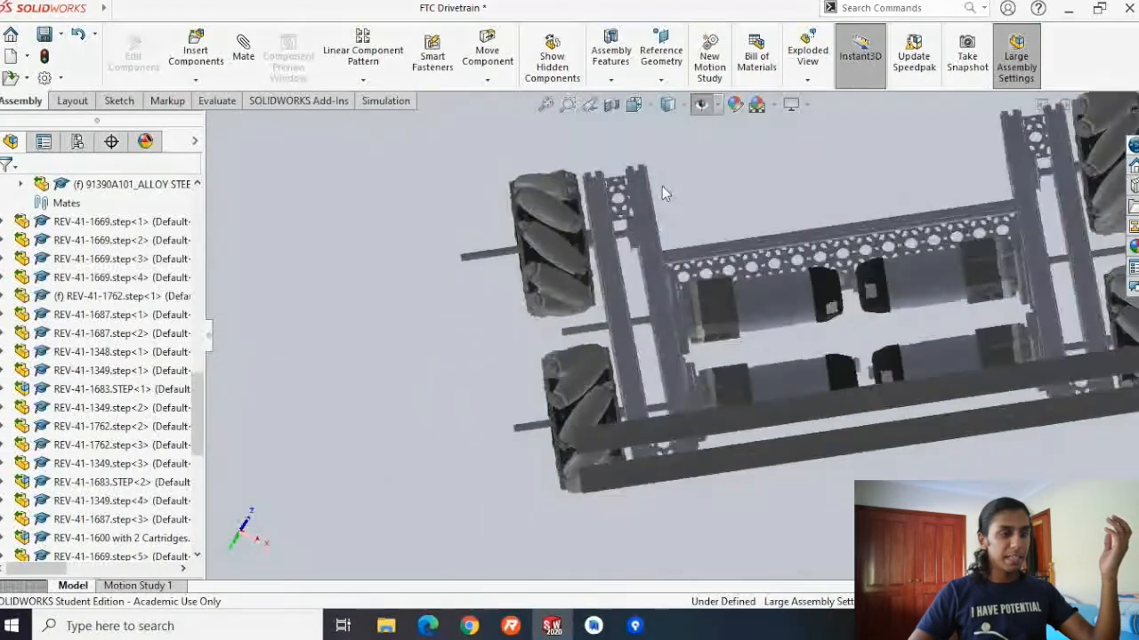
{"action": "scroll", "coordinate": [647, 243], "scroll_direction": "up", "scroll_amount": 2}
{"action": "scroll", "coordinate": [642, 320], "scroll_direction": "down", "scroll_amount": 10}
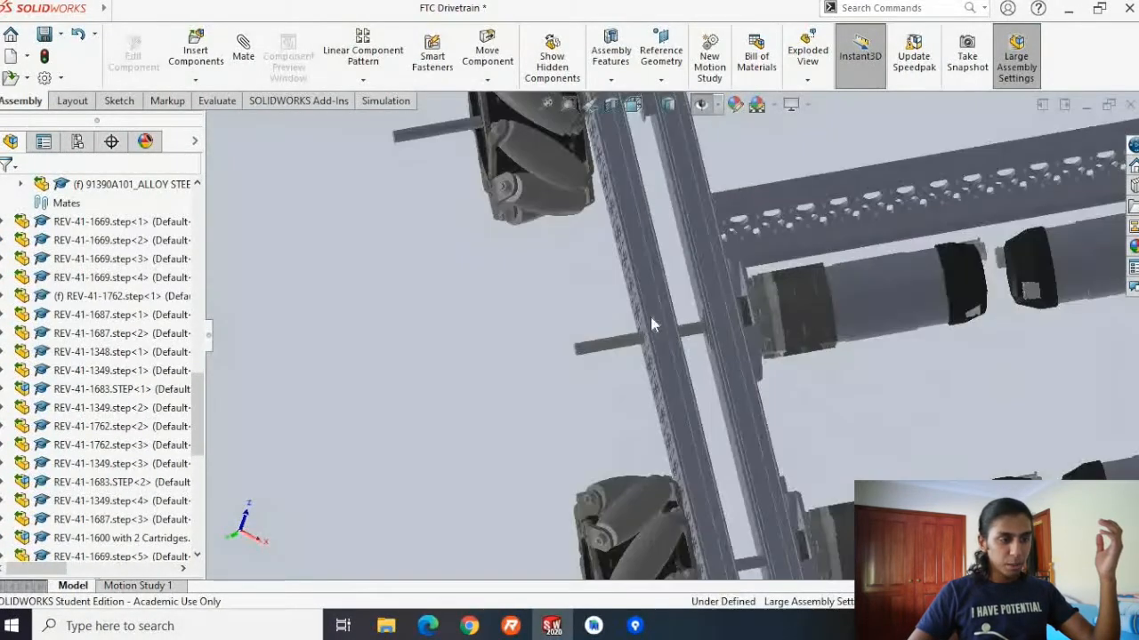
Hide the middle REV-41-1348.step<1> shaft running through the side channels and show it again.
{"action": "left_click", "coordinate": [568, 356]}
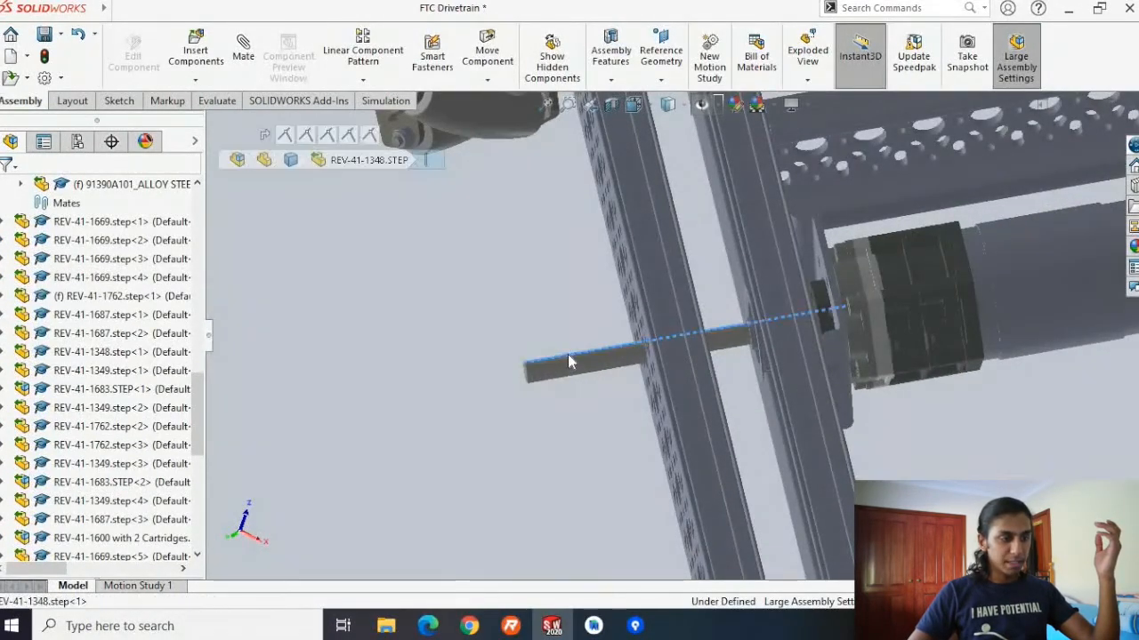
{"action": "left_click", "coordinate": [669, 253]}
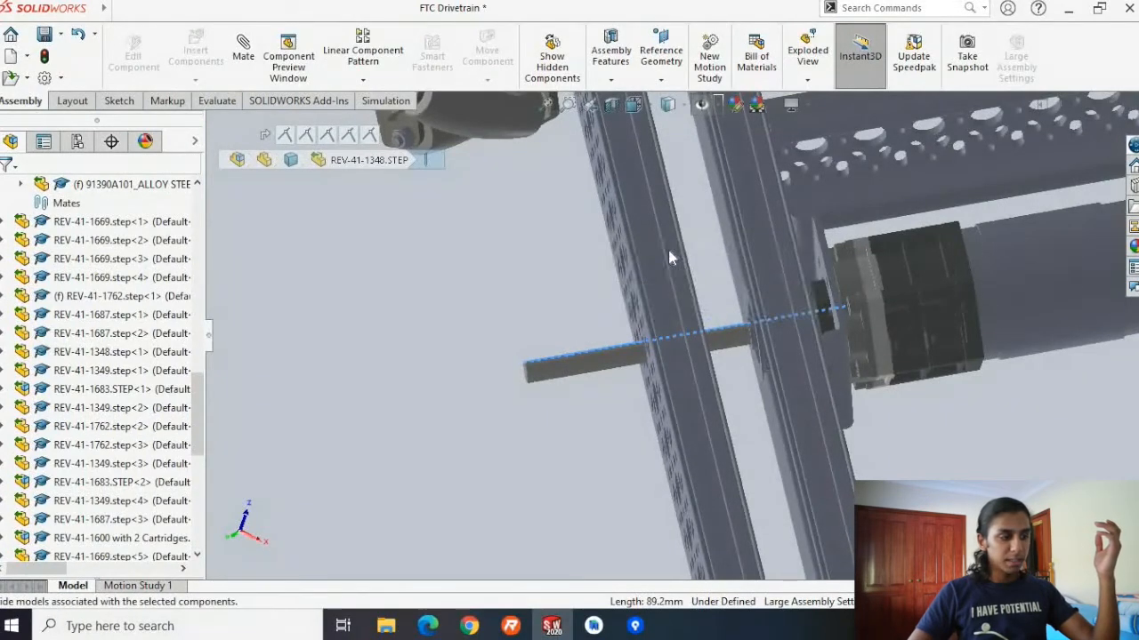
{"action": "left_click", "coordinate": [36, 353]}
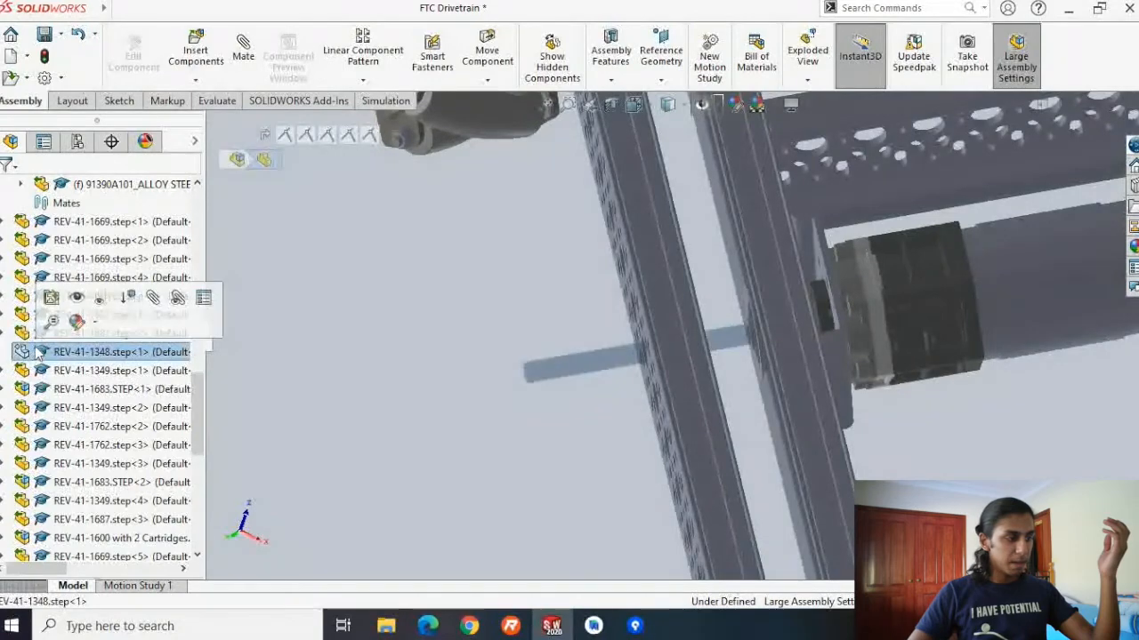
{"action": "left_click", "coordinate": [76, 311]}
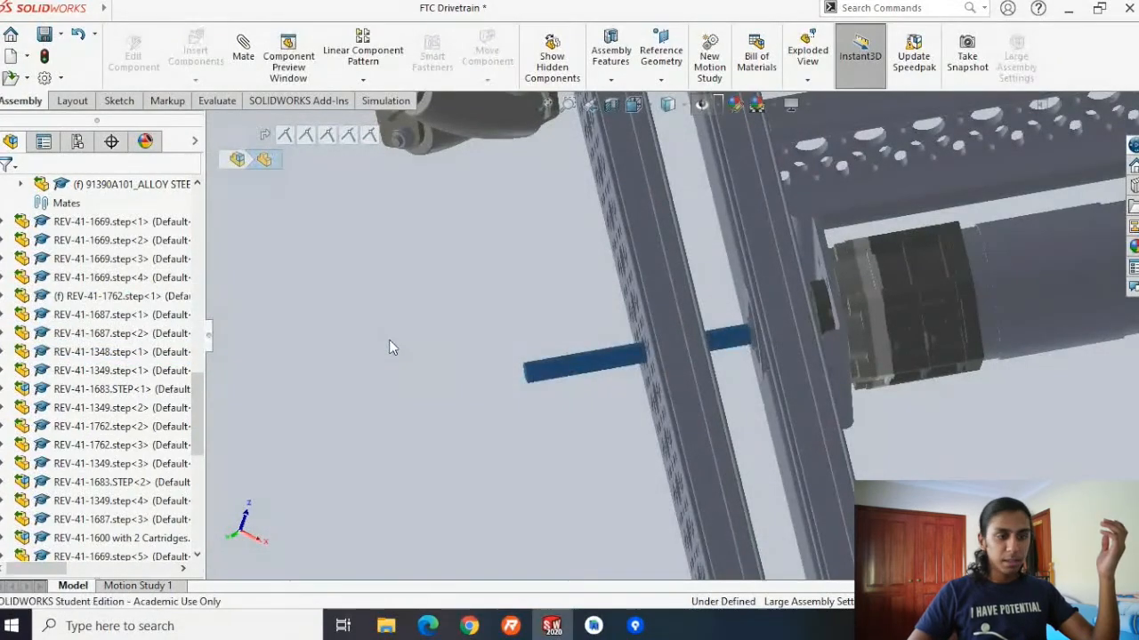
{"action": "left_click", "coordinate": [516, 348]}
Collapse the assembly tree pane and examine the complete drivetrain's mecanum wheels, shafts, motors and channels from several angles.
{"action": "middle_click_drag", "start_coordinate": [516, 348], "coordinate": [538, 212]}
{"action": "scroll", "coordinate": [630, 218], "scroll_direction": "up", "scroll_amount": 3}
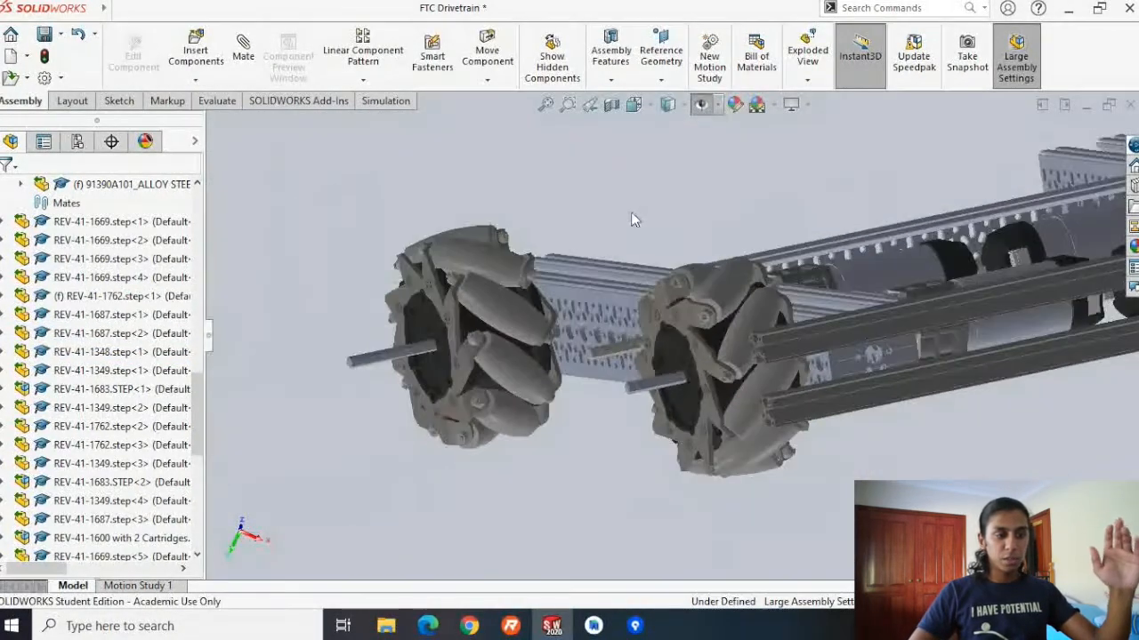
{"action": "middle_click_drag", "start_coordinate": [633, 259], "coordinate": [674, 241]}
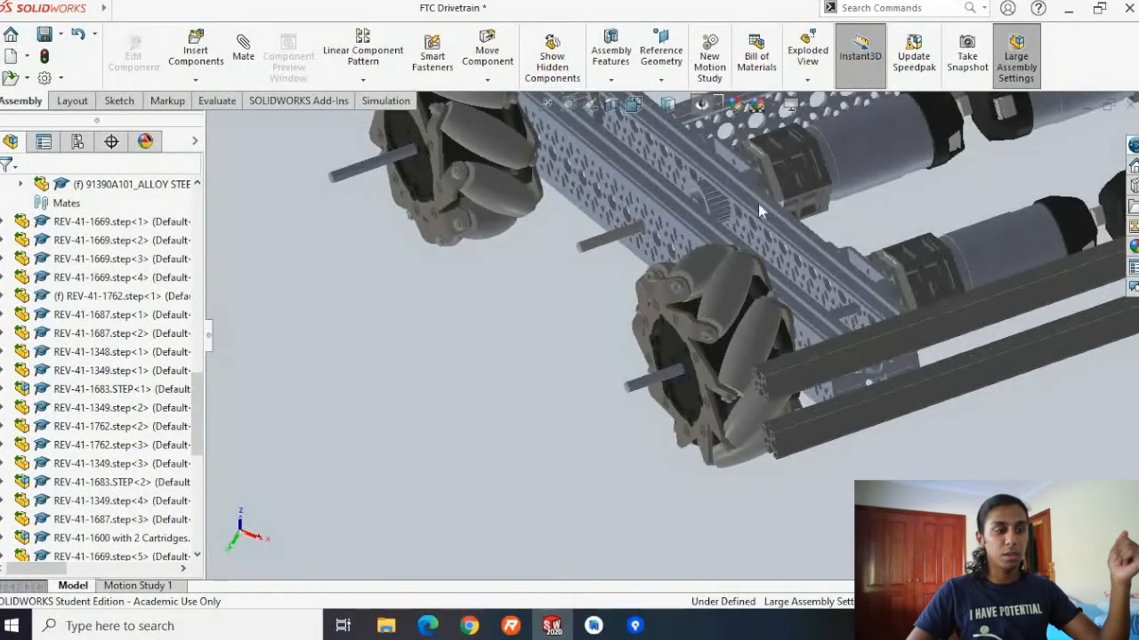
{"action": "scroll", "coordinate": [814, 158], "scroll_direction": "up", "scroll_amount": 5}
{"action": "middle_click_drag", "start_coordinate": [814, 157], "coordinate": [861, 169]}
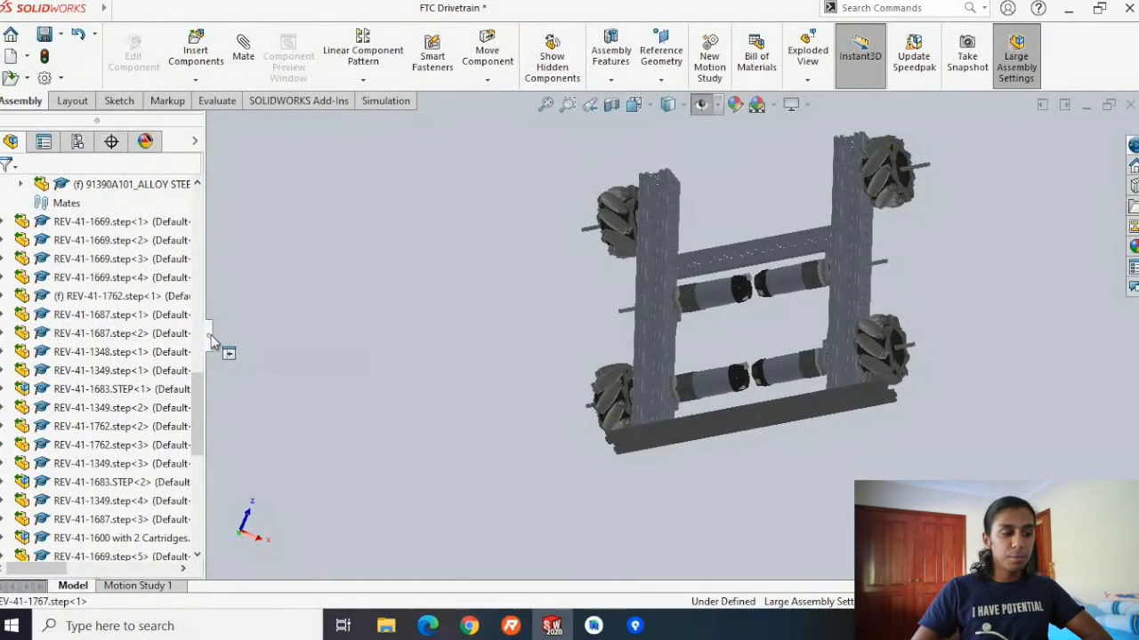
{"action": "left_click", "coordinate": [211, 338]}
{"action": "middle_click_drag", "start_coordinate": [498, 160], "coordinate": [620, 197]}
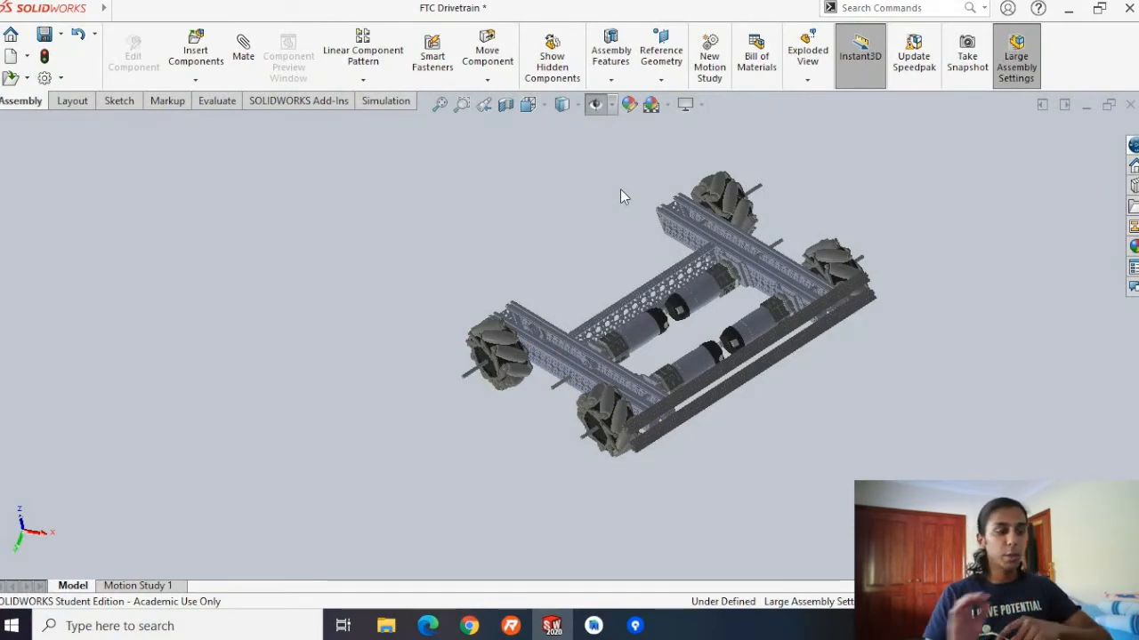
{"action": "mouse_move", "coordinate": [666, 242]}
{"action": "middle_mouse_down"}
{"action": "mouse_move", "coordinate": [687, 203]}
{"action": "mouse_move", "coordinate": [682, 234]}
{"action": "middle_mouse_up"}
{"action": "middle_click_drag", "start_coordinate": [665, 272], "coordinate": [502, 326]}
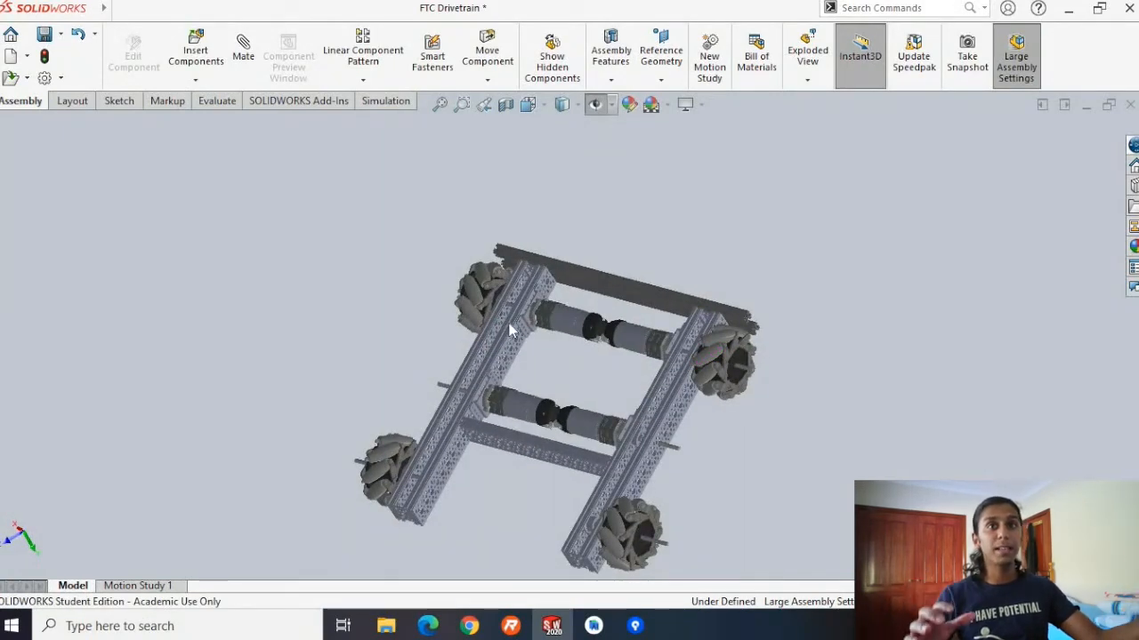
{"action": "middle_click_drag", "start_coordinate": [510, 331], "coordinate": [259, 239]}
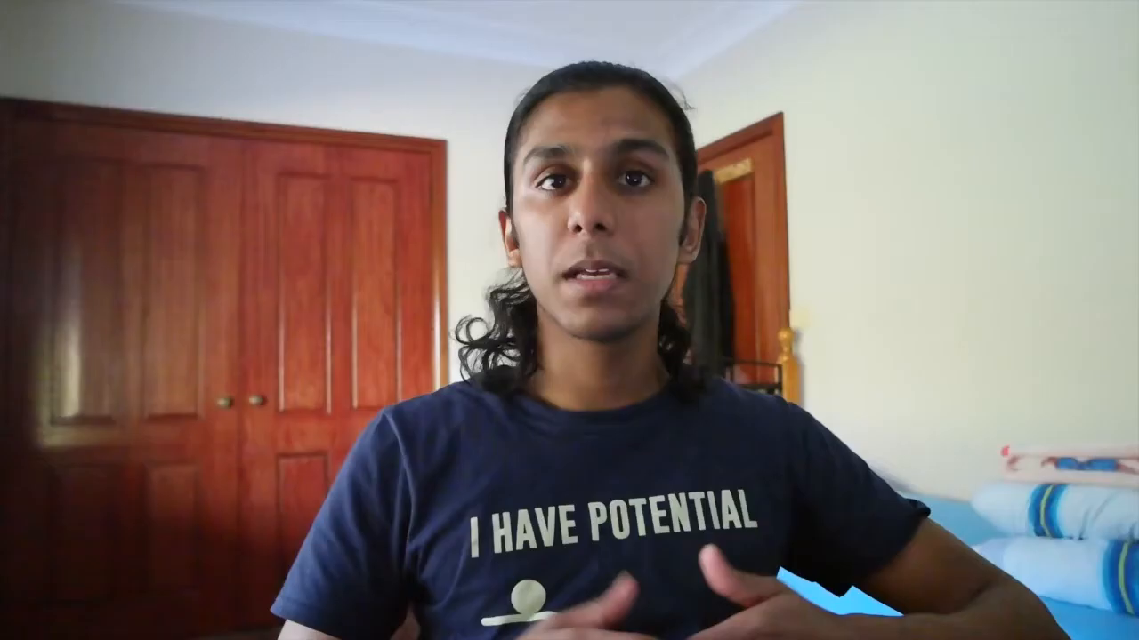